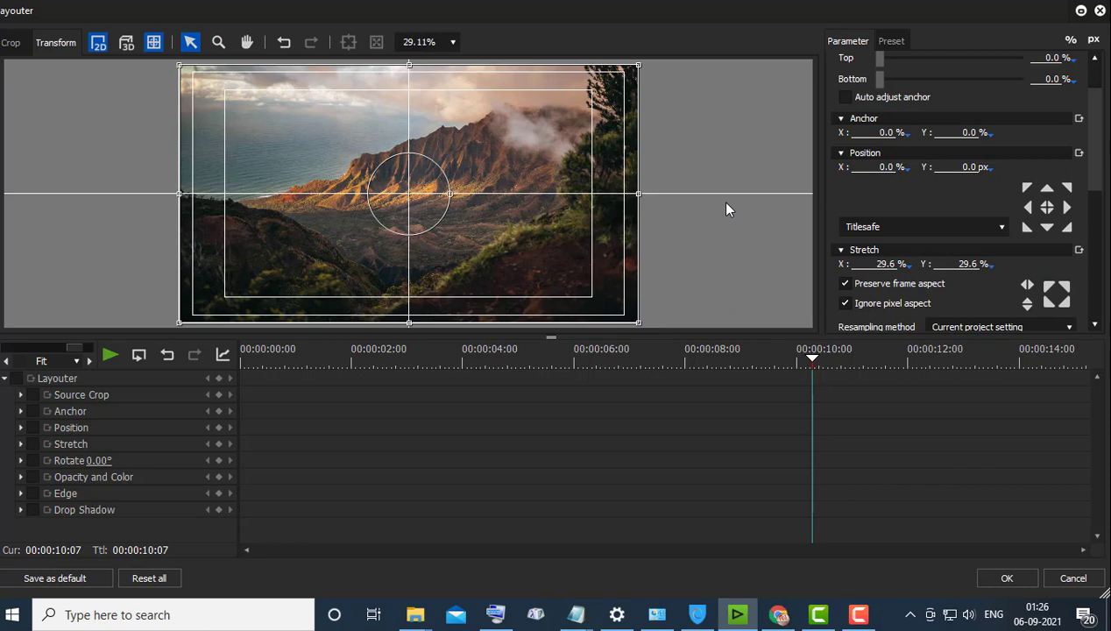
- Accept the layout settings and apply the Letter Box video filter to the landscape clip on track 1 VA
{"action": "left_click", "coordinate": [1008, 577]}
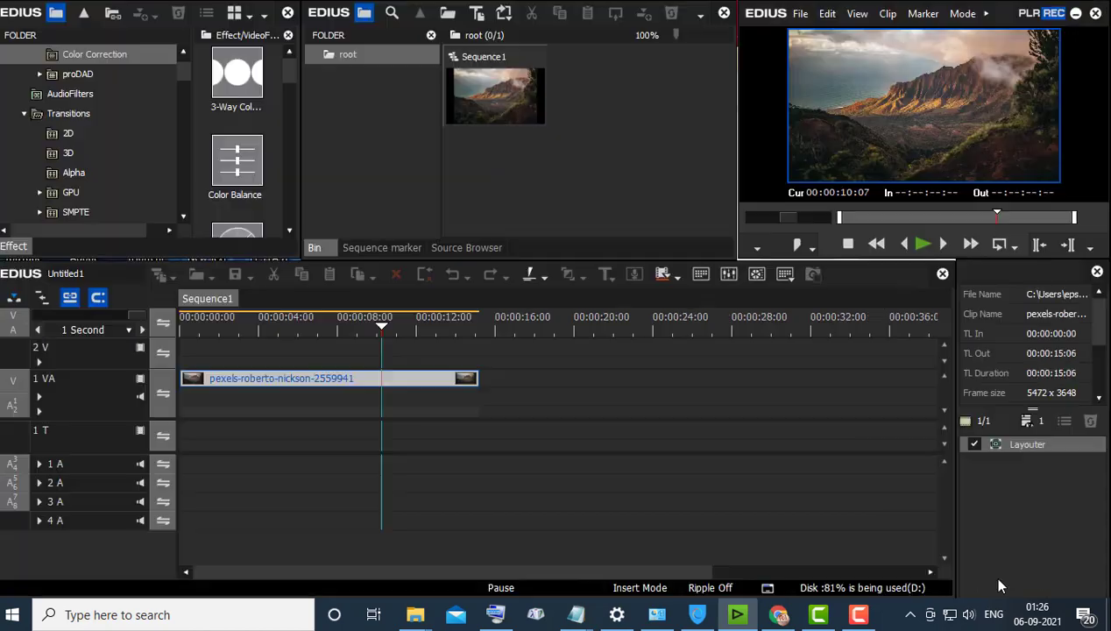
{"action": "scroll", "coordinate": [131, 119], "scroll_direction": "down", "scroll_amount": 1}
{"action": "scroll", "coordinate": [114, 96], "scroll_direction": "up", "scroll_amount": 2}
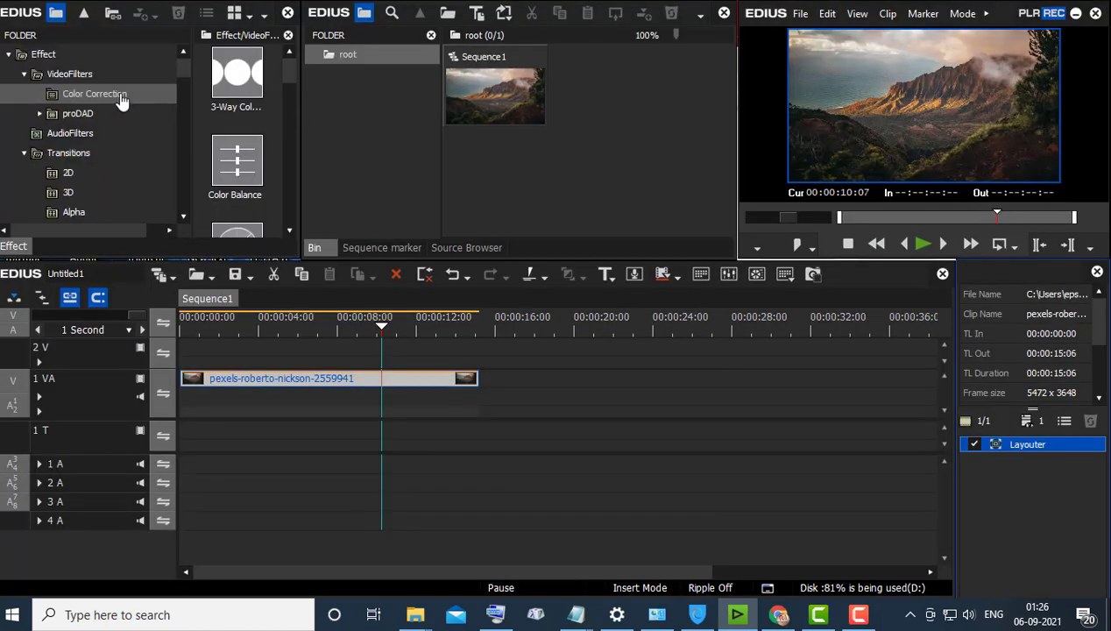
{"action": "scroll", "coordinate": [123, 114], "scroll_direction": "down", "scroll_amount": 2}
{"action": "scroll", "coordinate": [210, 132], "scroll_direction": "down", "scroll_amount": 2}
{"action": "scroll", "coordinate": [141, 101], "scroll_direction": "up", "scroll_amount": 3}
{"action": "left_click", "coordinate": [132, 93]}
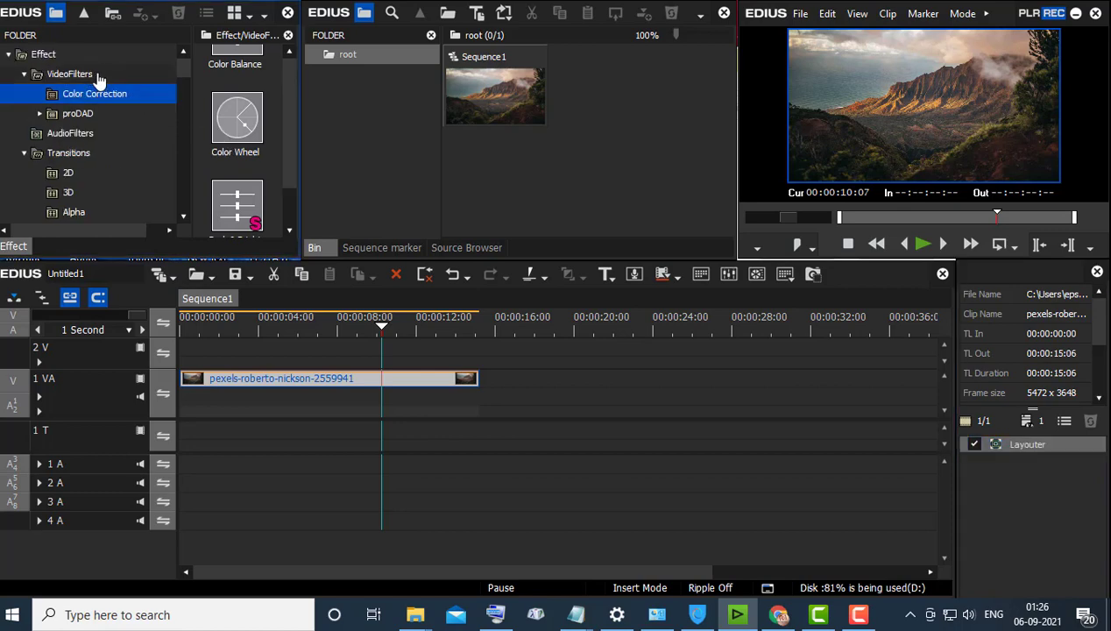
{"action": "left_click", "coordinate": [70, 74]}
{"action": "scroll", "coordinate": [259, 117], "scroll_direction": "down", "scroll_amount": 2}
{"action": "scroll", "coordinate": [260, 117], "scroll_direction": "down", "scroll_amount": 3}
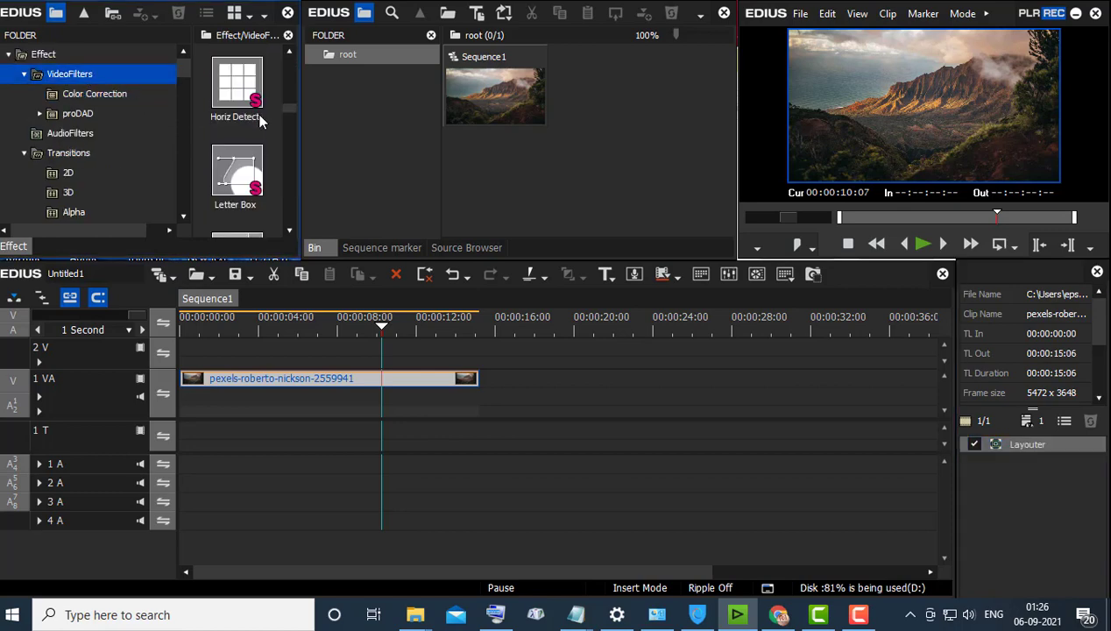
{"action": "left_click_drag", "start_coordinate": [249, 194], "coordinate": [343, 386]}
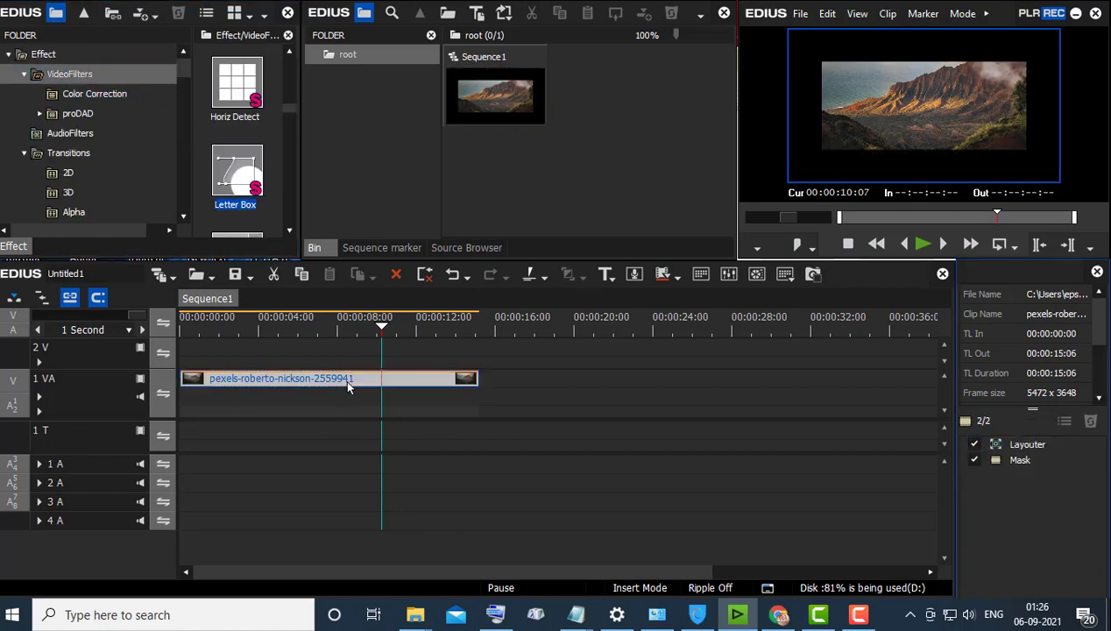
- Open the clip's Mask filter settings and delete the default rectangular mask shape
{"action": "double_click", "coordinate": [1017, 460]}
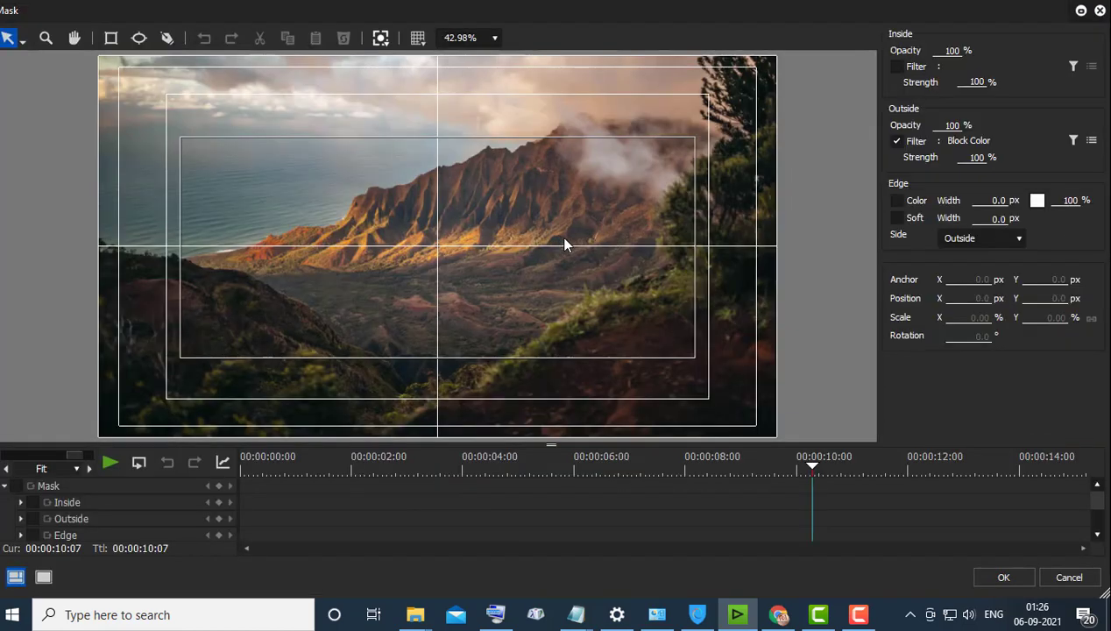
{"action": "key", "text": "Delete"}
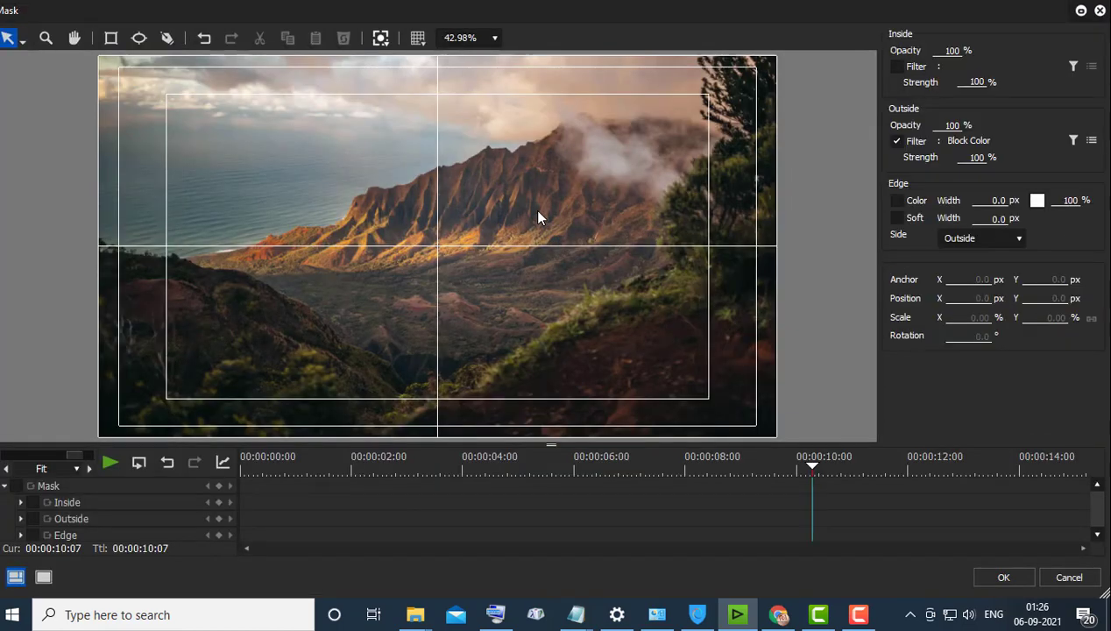
- Draw a mask path from the image's lower edge up along the right foreground slope to the tree's edge
{"action": "left_click", "coordinate": [166, 38]}
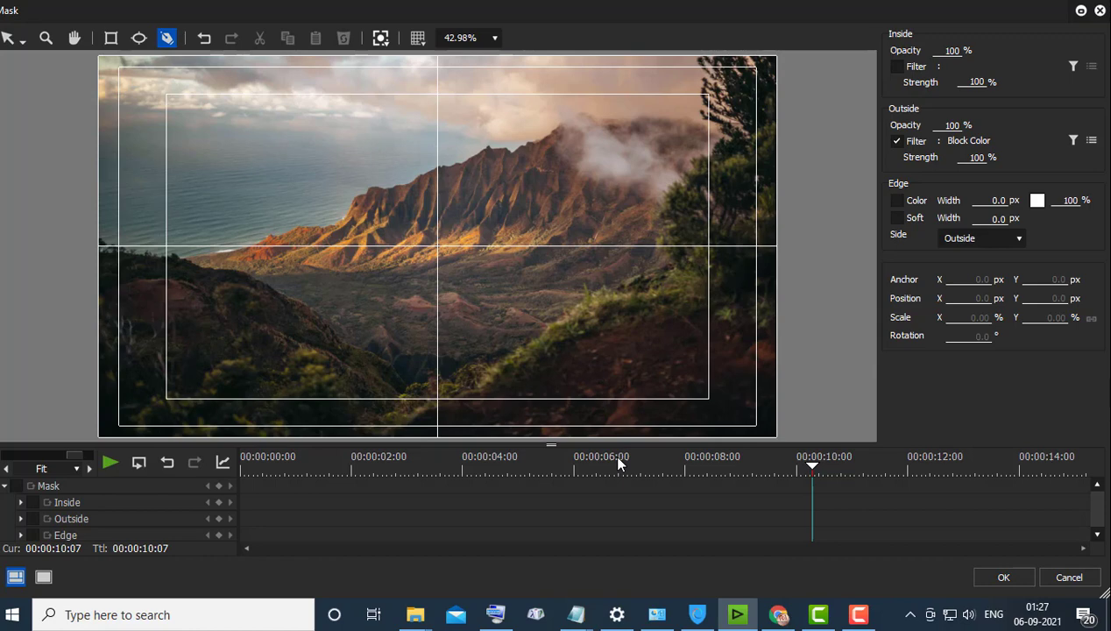
{"action": "left_click", "coordinate": [372, 436]}
{"action": "left_click_drag", "start_coordinate": [518, 365], "coordinate": [554, 345]}
{"action": "left_click_drag", "start_coordinate": [520, 366], "coordinate": [685, 282]}
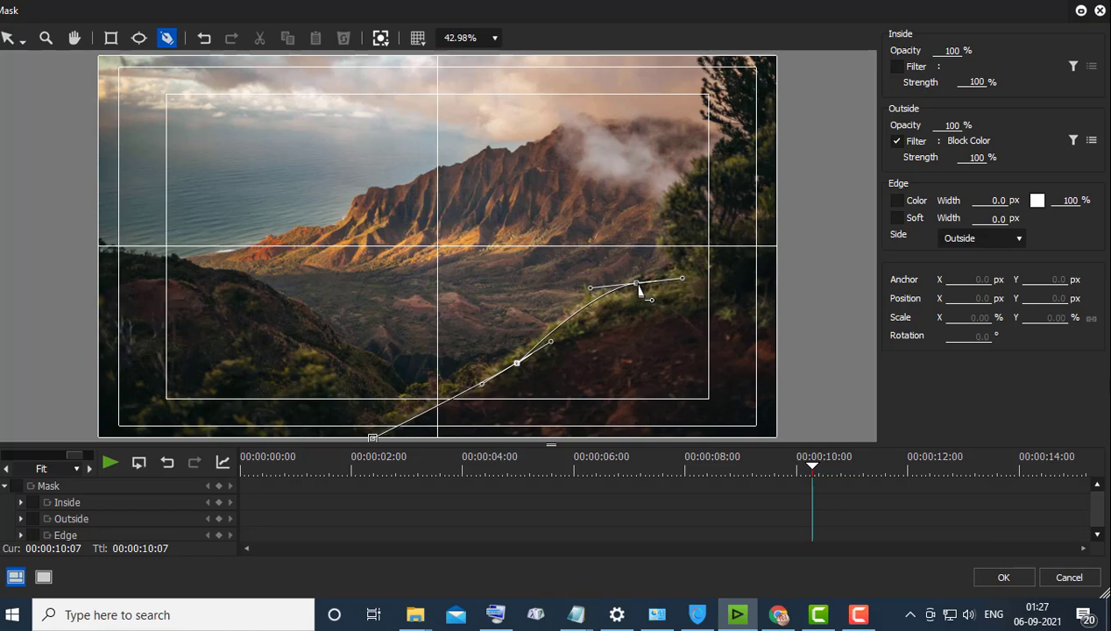
{"action": "left_click_drag", "start_coordinate": [676, 261], "coordinate": [678, 267]}
{"action": "left_click_drag", "start_coordinate": [684, 170], "coordinate": [739, 130]}
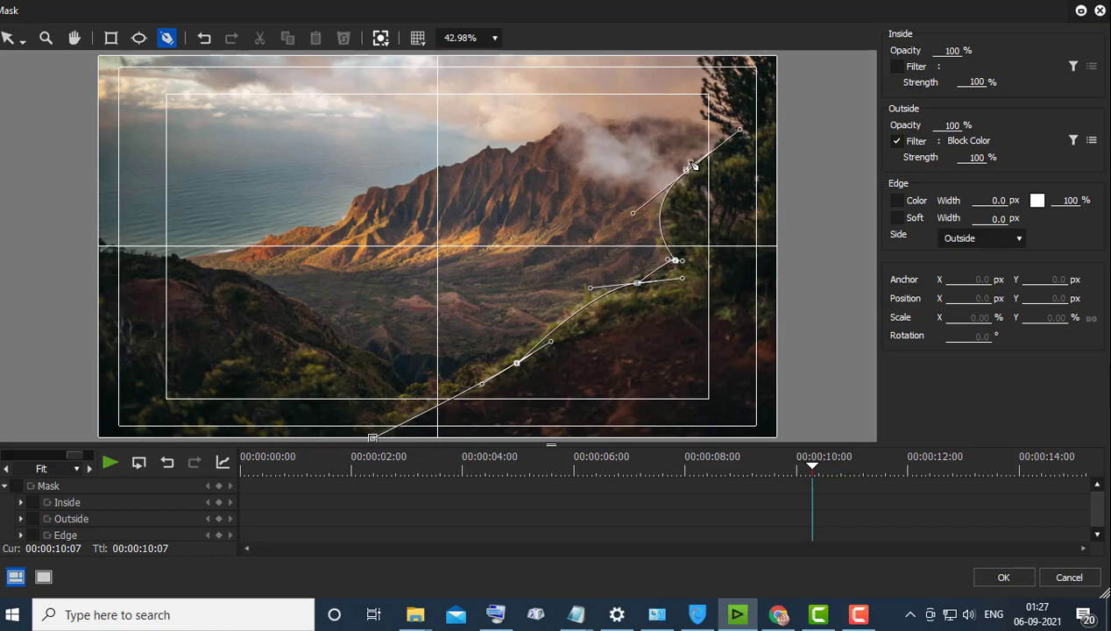
- Undo the rectangle deletion and continue the mask path up around the tree, down past the image's right edge
{"action": "key", "text": "ctrl+z"}
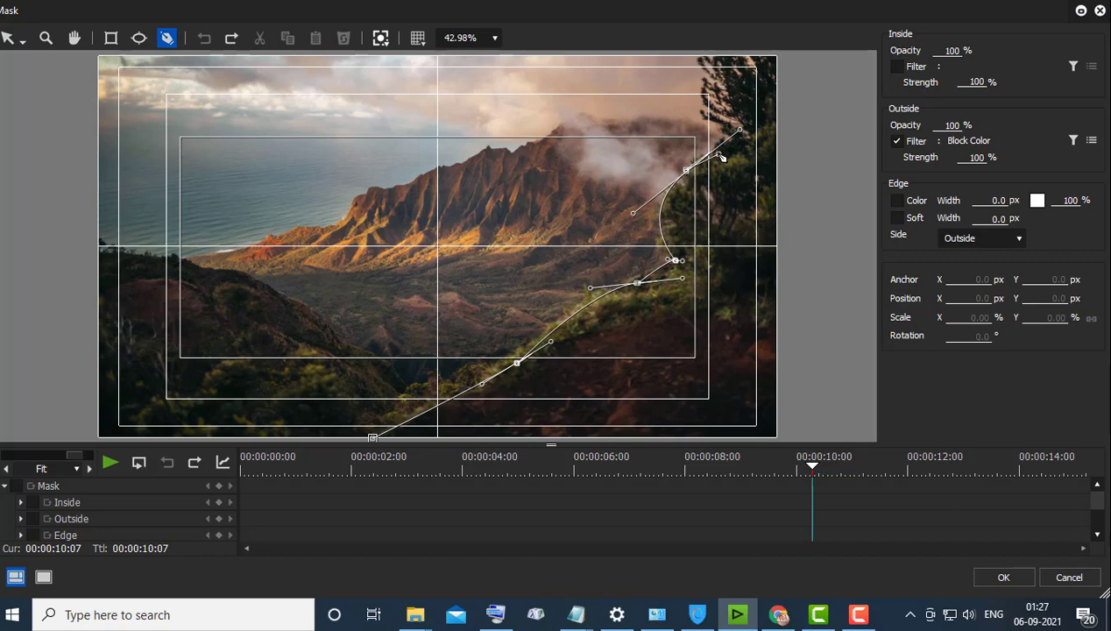
{"action": "left_click", "coordinate": [745, 129]}
{"action": "left_click", "coordinate": [768, 53]}
{"action": "left_click", "coordinate": [830, 172]}
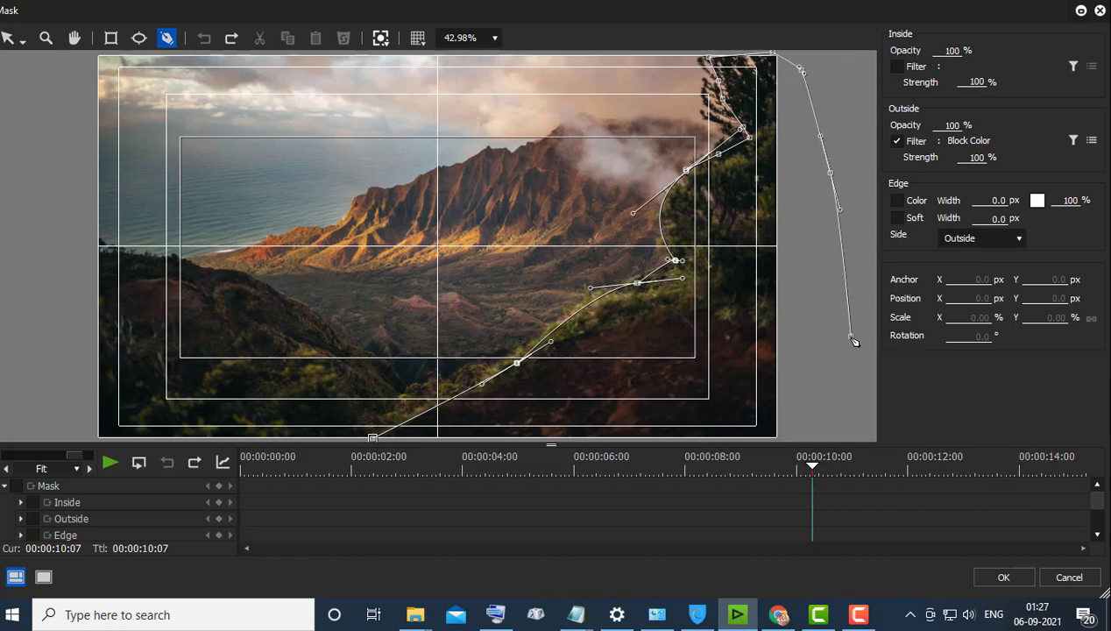
{"action": "left_click", "coordinate": [850, 344]}
{"action": "left_click", "coordinate": [845, 418]}
{"action": "left_click", "coordinate": [828, 122]}
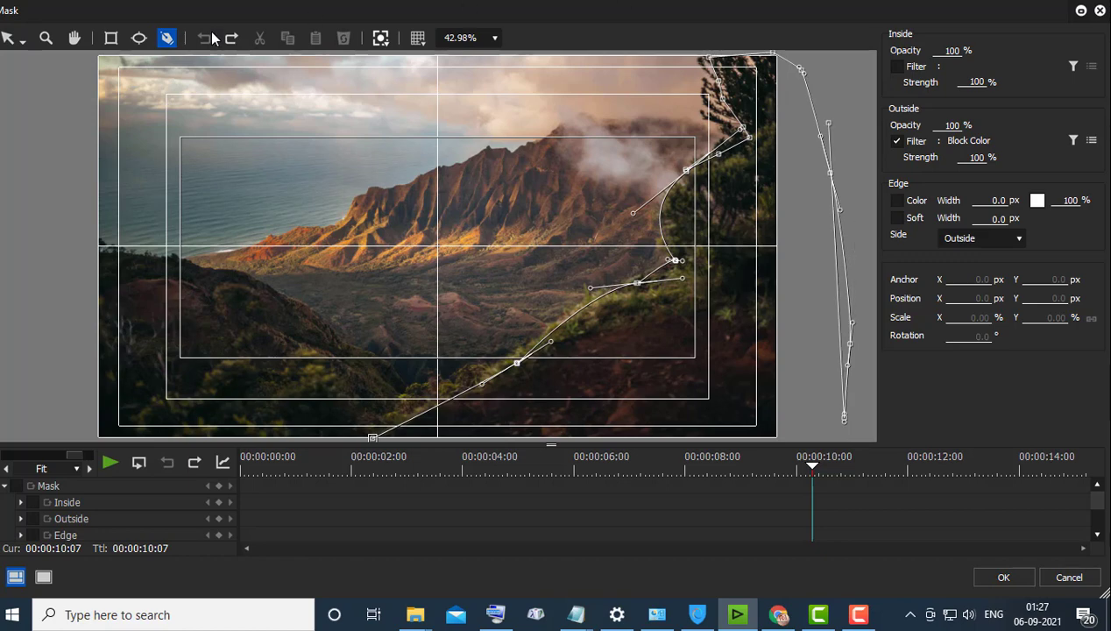
- Run the mask path below the image and close it at its starting point on the lower edge
{"action": "left_click", "coordinate": [493, 38]}
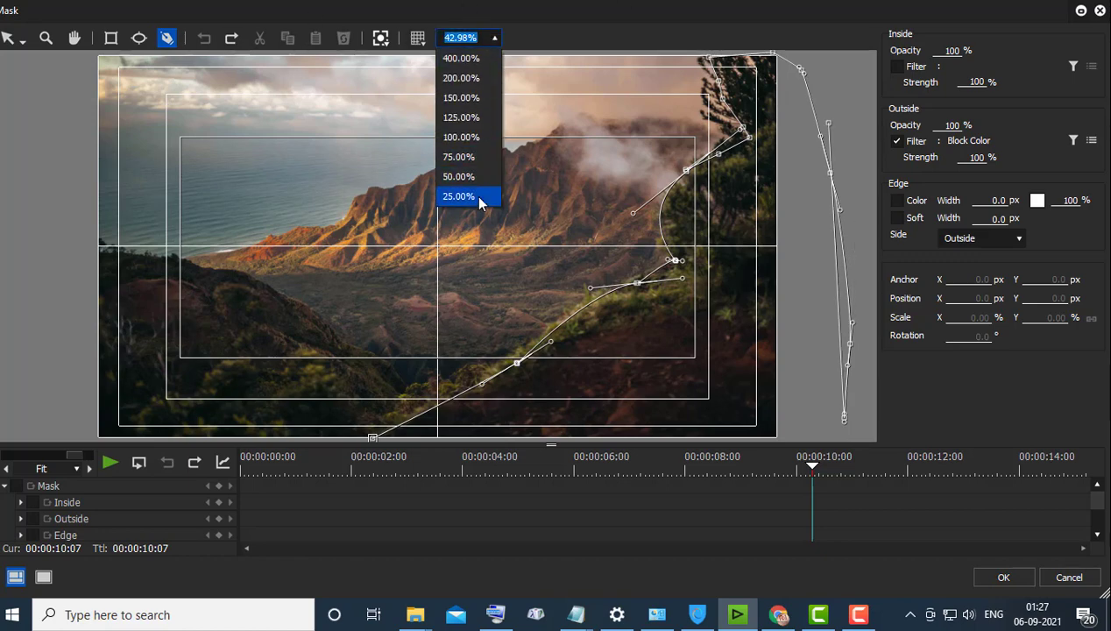
{"action": "left_click", "coordinate": [474, 194]}
{"action": "left_click", "coordinate": [646, 399]}
{"action": "left_click", "coordinate": [496, 400]}
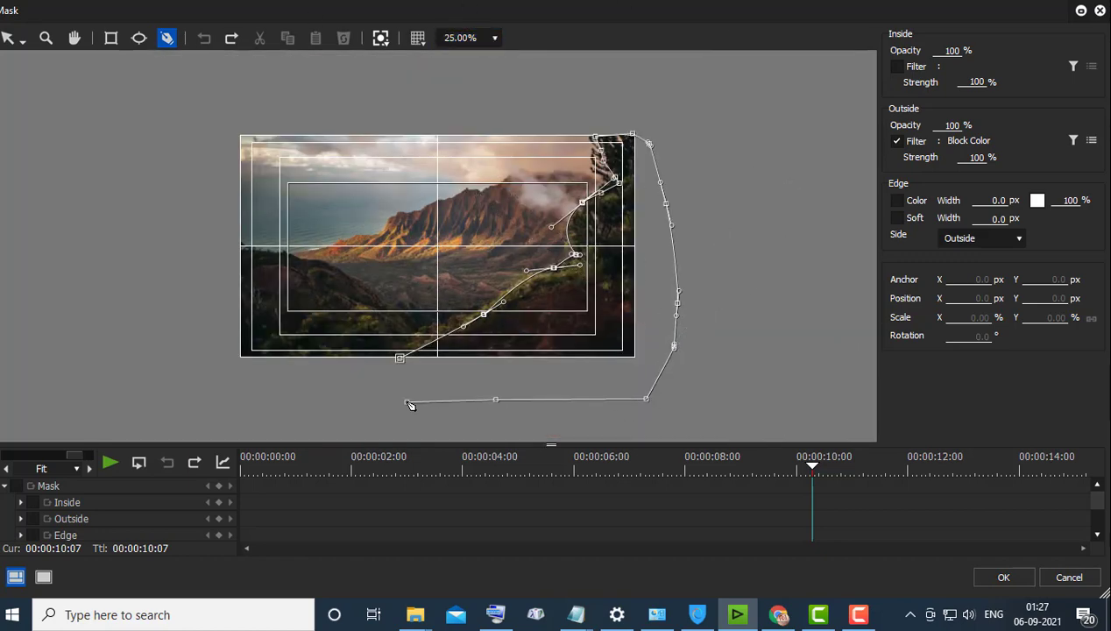
{"action": "left_click", "coordinate": [406, 401]}
{"action": "left_click", "coordinate": [400, 360]}
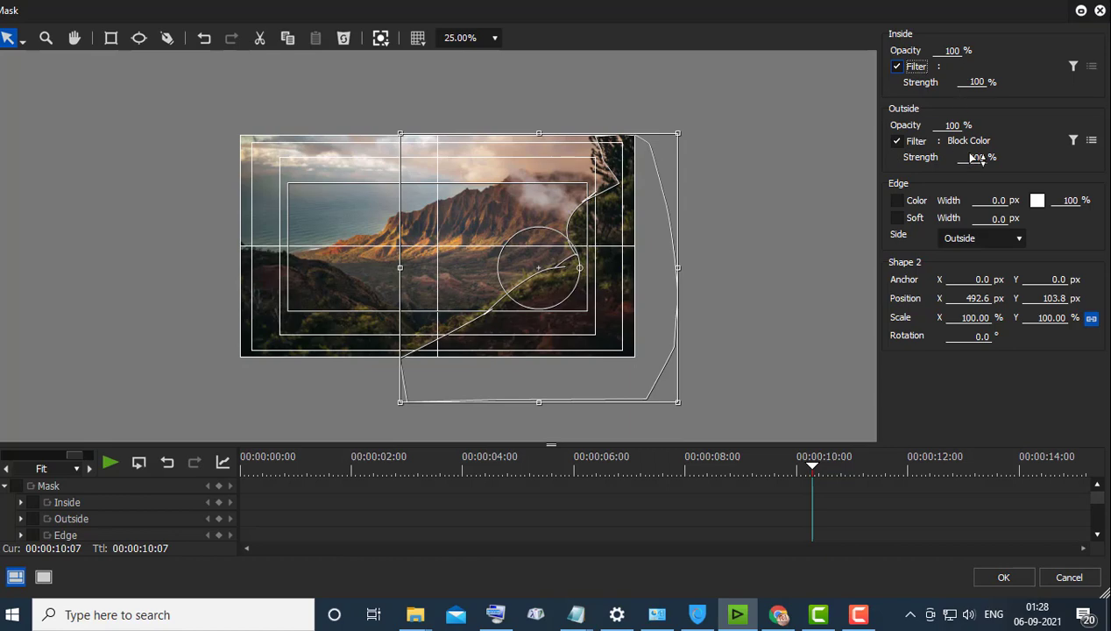
- Set the mask's outside opacity and outside filter strength to 0% and apply the mask
{"action": "left_click", "coordinate": [954, 128]}
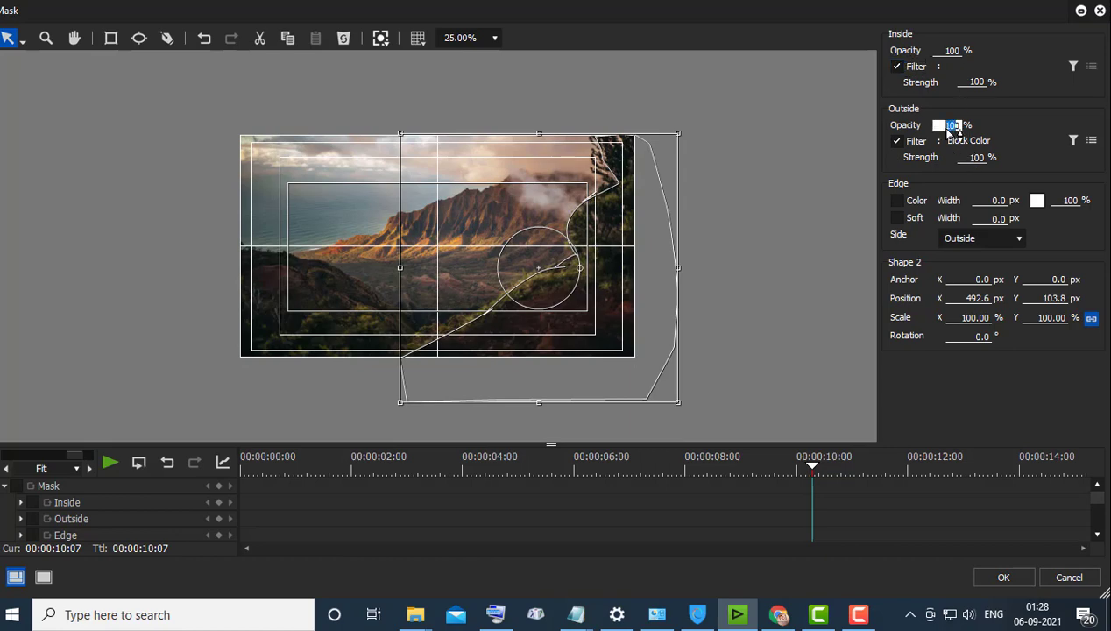
{"action": "type", "text": "0"}
{"action": "left_click", "coordinate": [969, 158]}
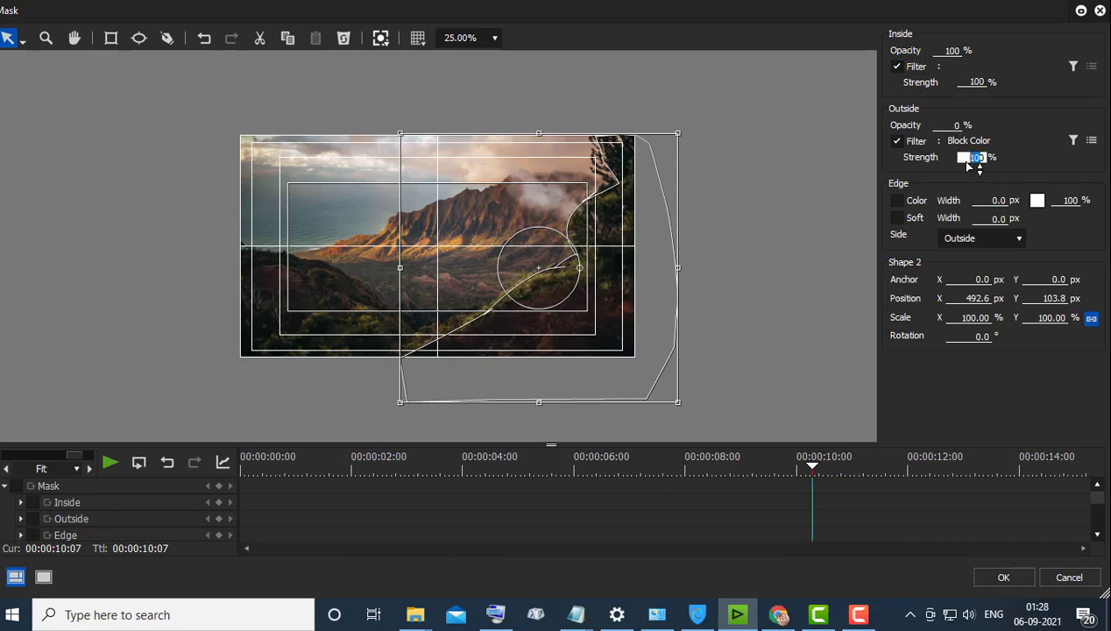
{"action": "left_click", "coordinate": [999, 578]}
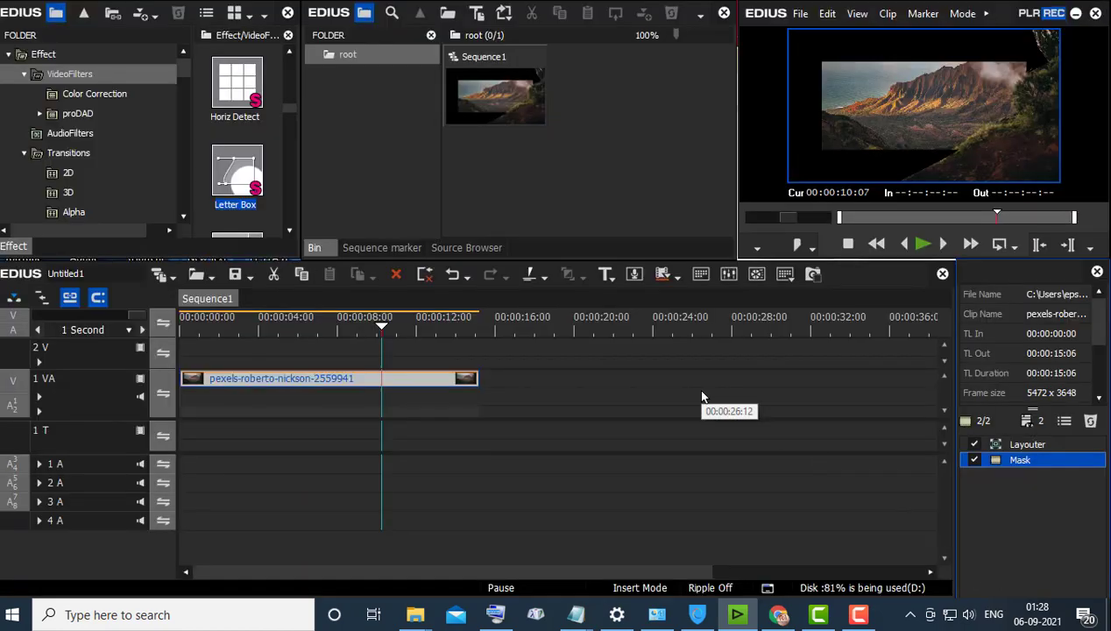
- Copy the masked landscape clip onto track 2 V and align the copy with the start of the timeline
{"action": "left_click_drag", "start_coordinate": [381, 324], "coordinate": [289, 351]}
{"action": "right_click", "coordinate": [395, 376]}
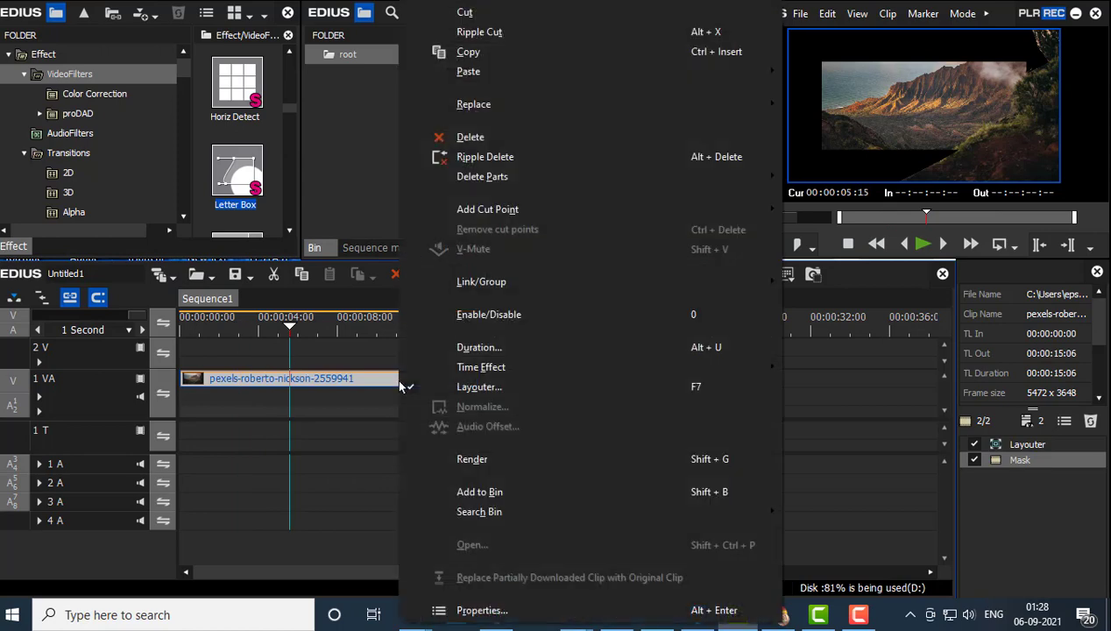
{"action": "left_click", "coordinate": [429, 52]}
{"action": "left_click", "coordinate": [355, 328]}
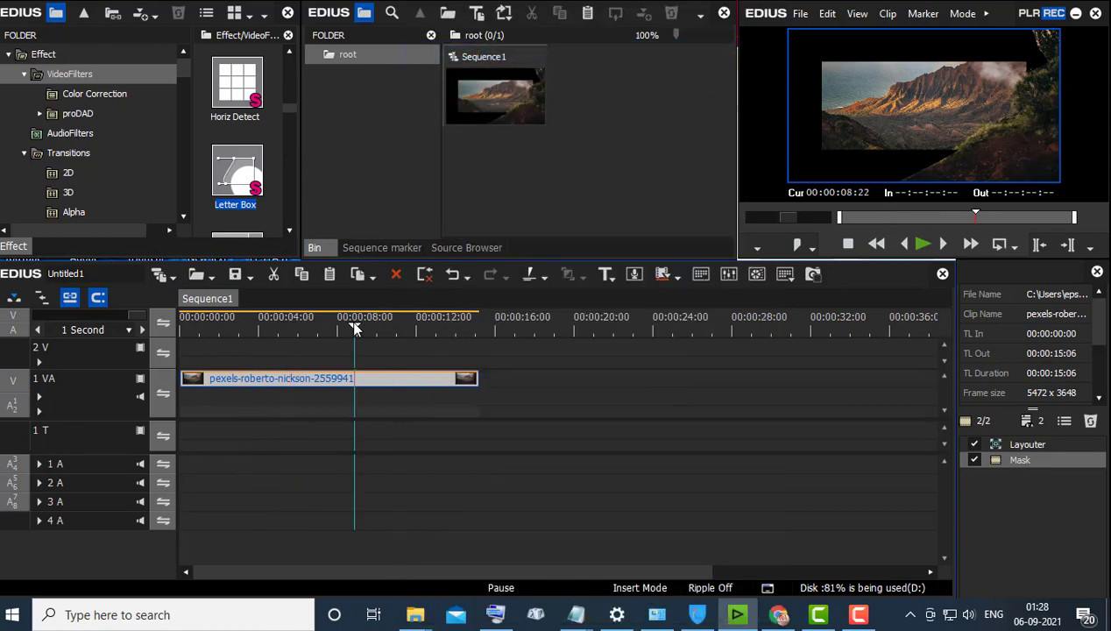
{"action": "right_click", "coordinate": [375, 341]}
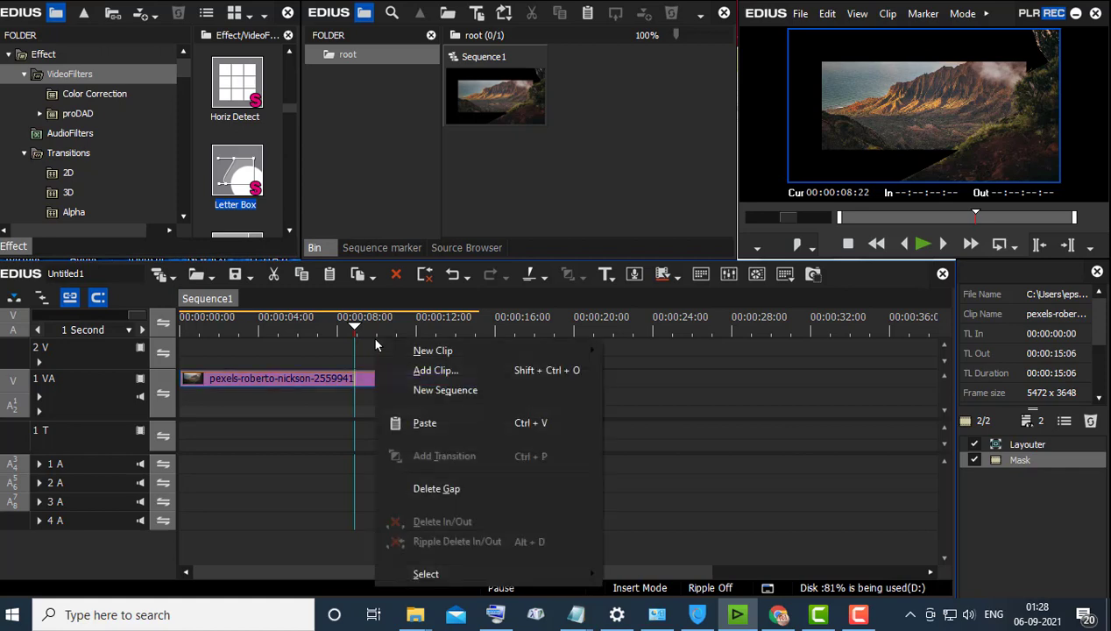
{"action": "left_click", "coordinate": [461, 424]}
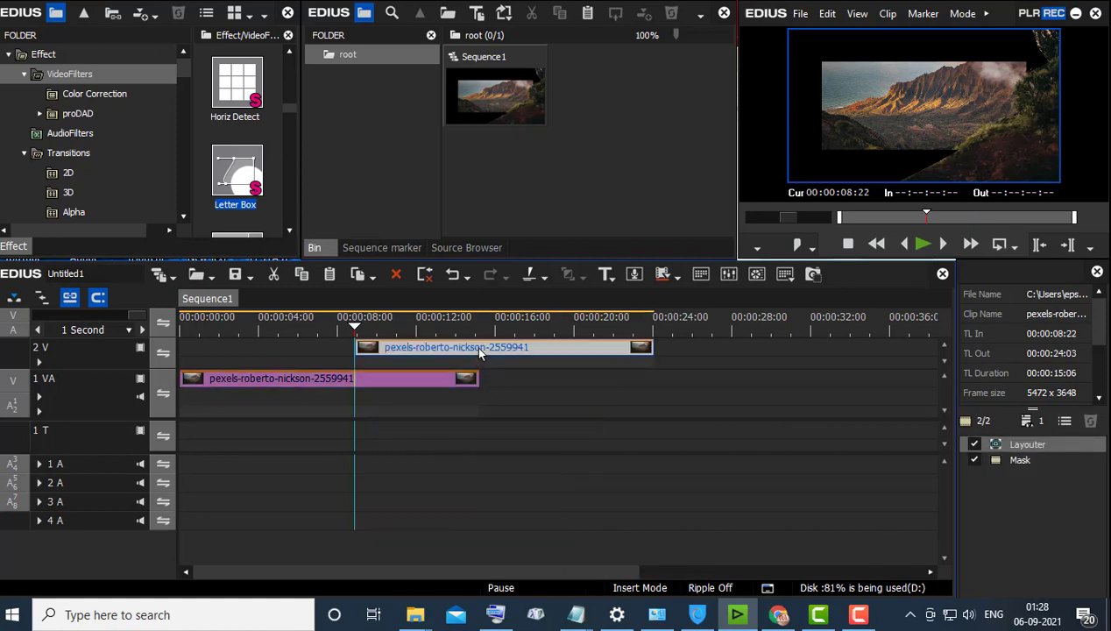
{"action": "left_click_drag", "start_coordinate": [412, 351], "coordinate": [276, 329]}
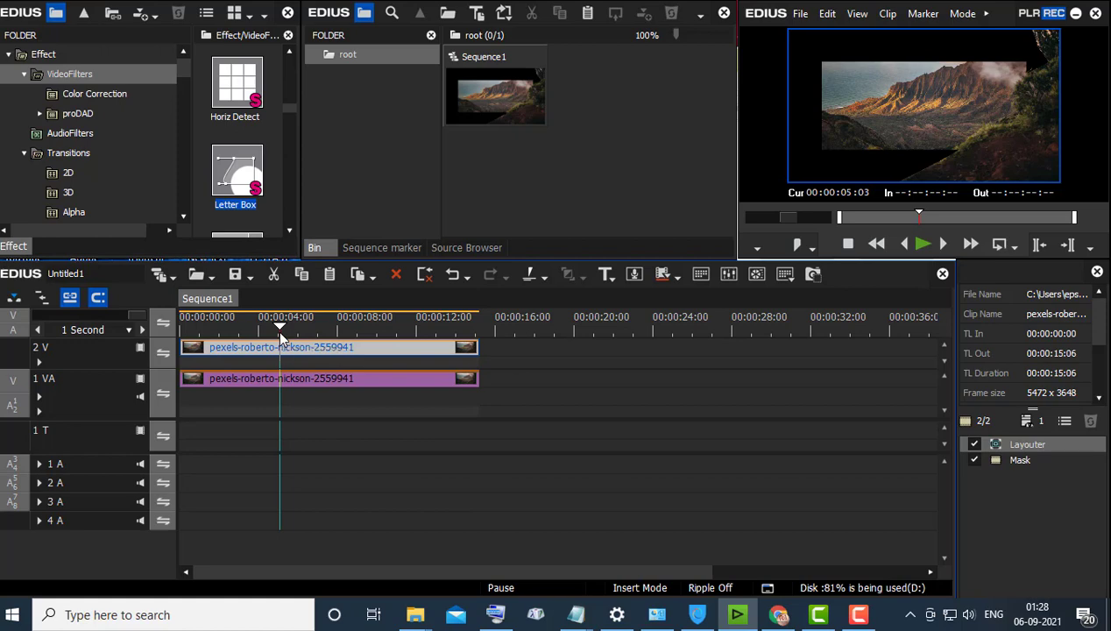
- Open the Mask filter of the 2 V clip and delete both the rectangle and the right foreground shape
{"action": "left_click_drag", "start_coordinate": [277, 327], "coordinate": [219, 330]}
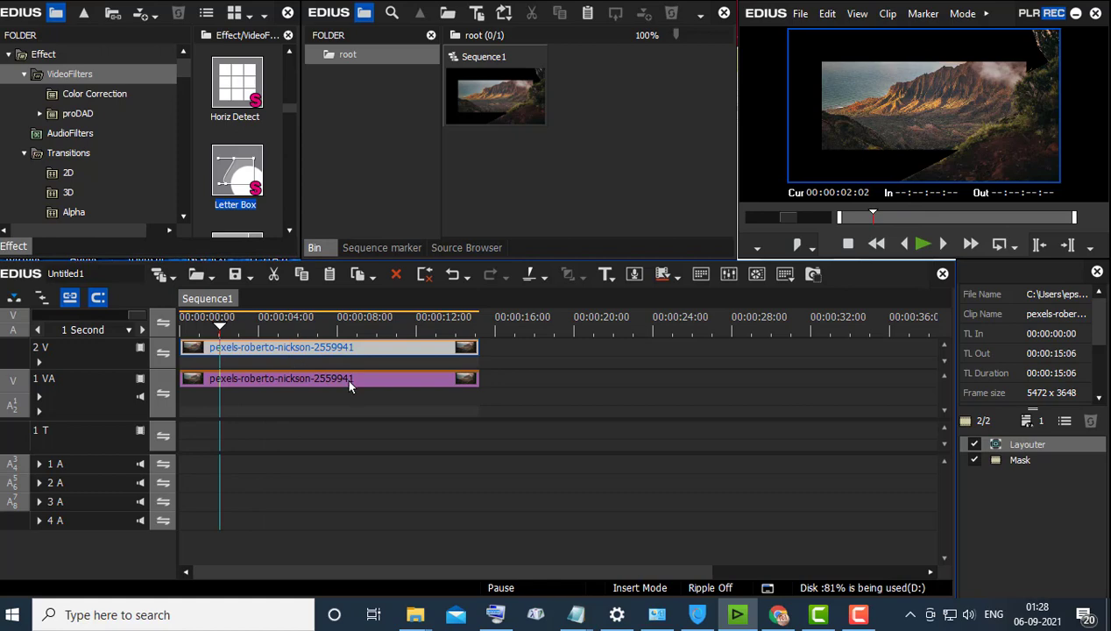
{"action": "double_click", "coordinate": [1051, 463]}
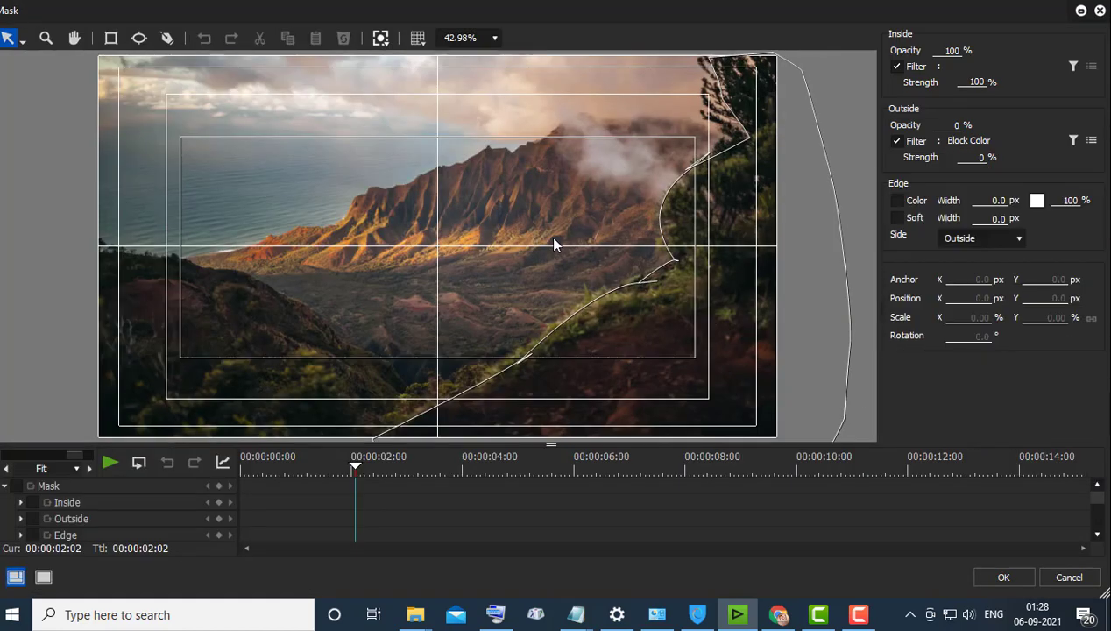
{"action": "left_click", "coordinate": [569, 217]}
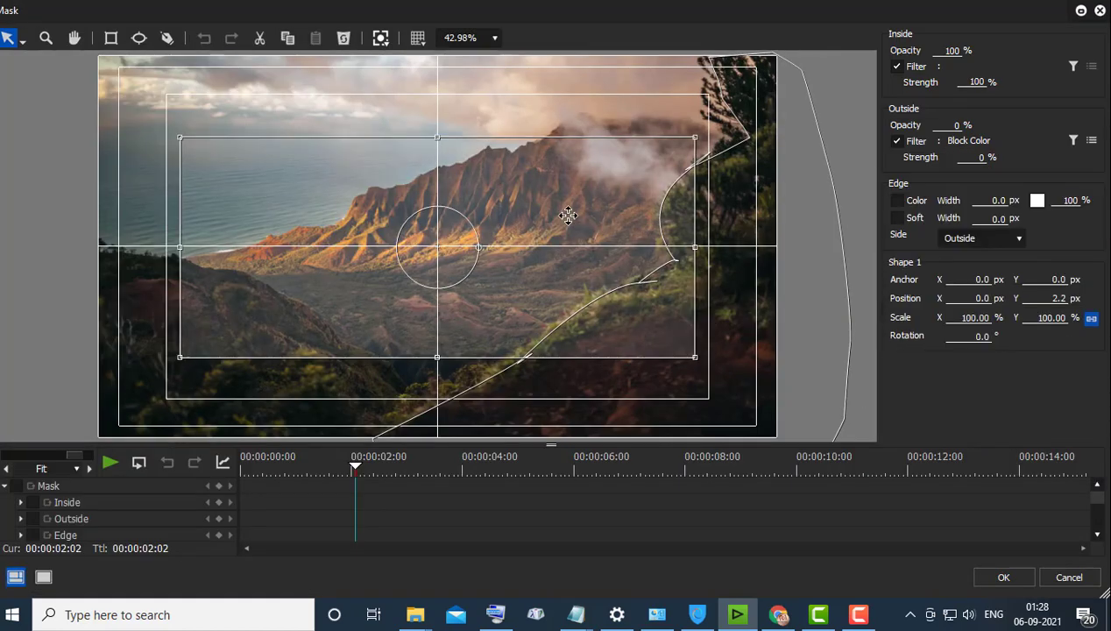
{"action": "key", "text": "Delete"}
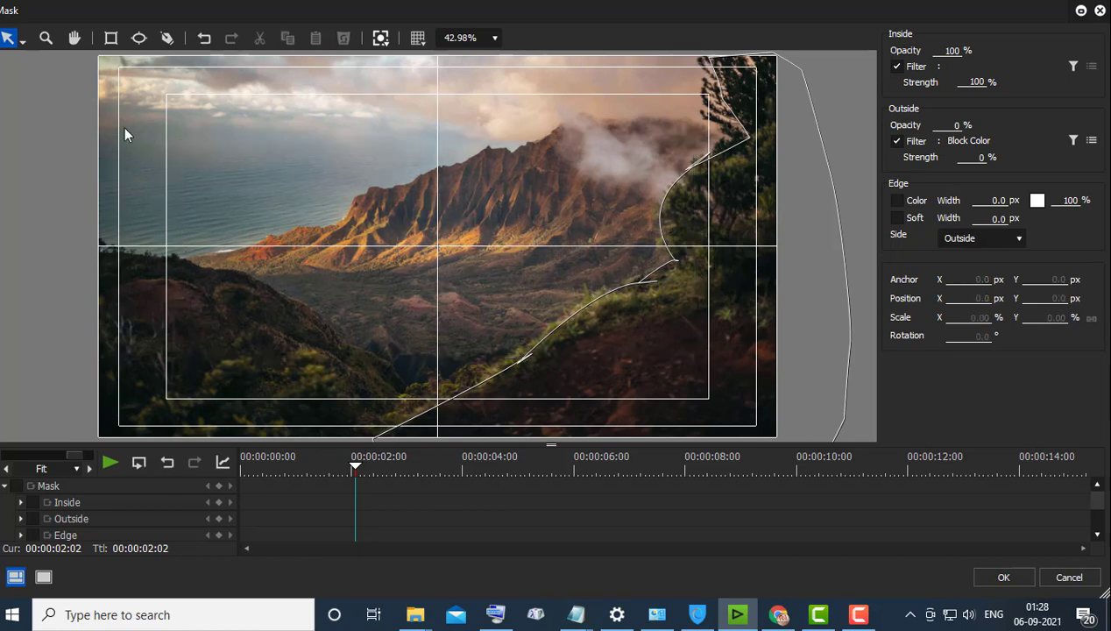
{"action": "left_click", "coordinate": [731, 264]}
{"action": "key", "text": "Delete"}
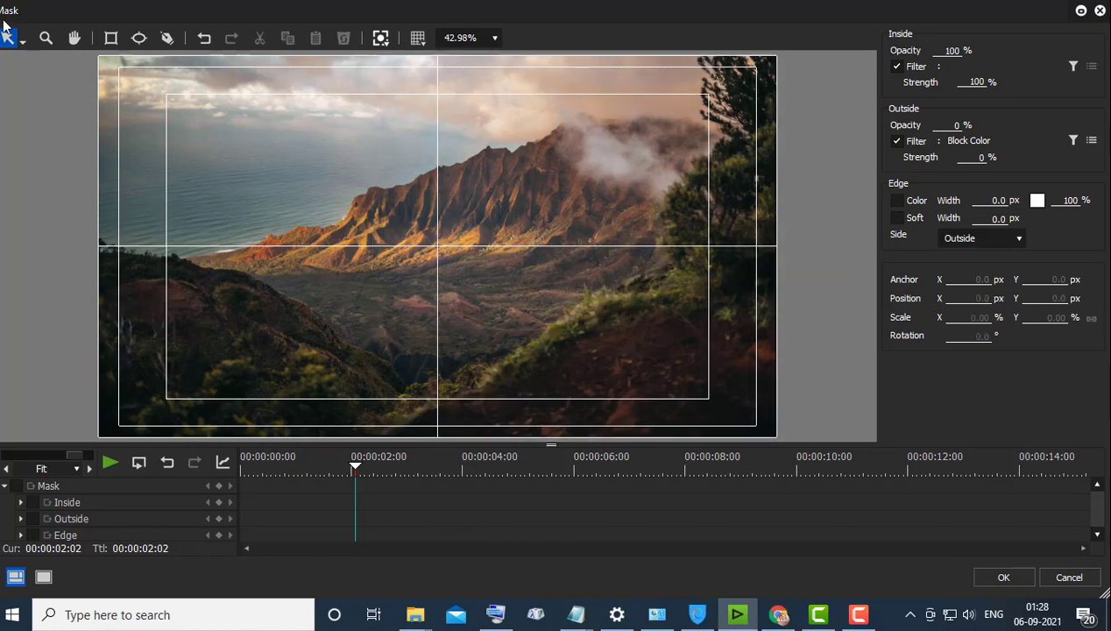
- Start a Pen mask path just outside the photo's left edge and trace the flat beginning of the left hill's ridge
{"action": "left_click", "coordinate": [167, 38]}
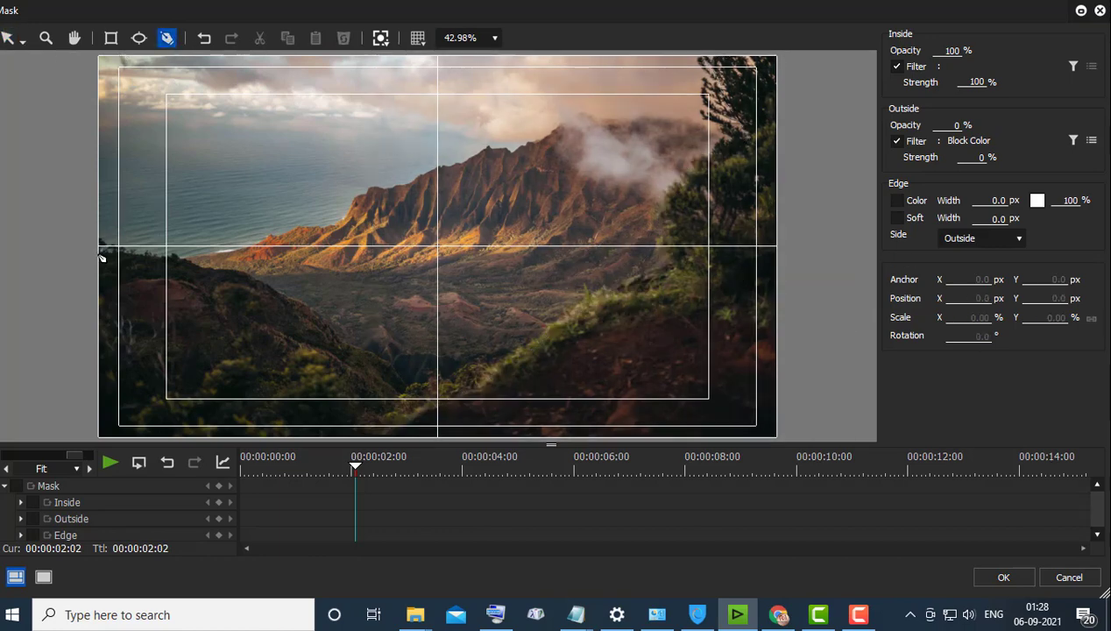
{"action": "left_click", "coordinate": [493, 41]}
{"action": "left_click", "coordinate": [462, 197]}
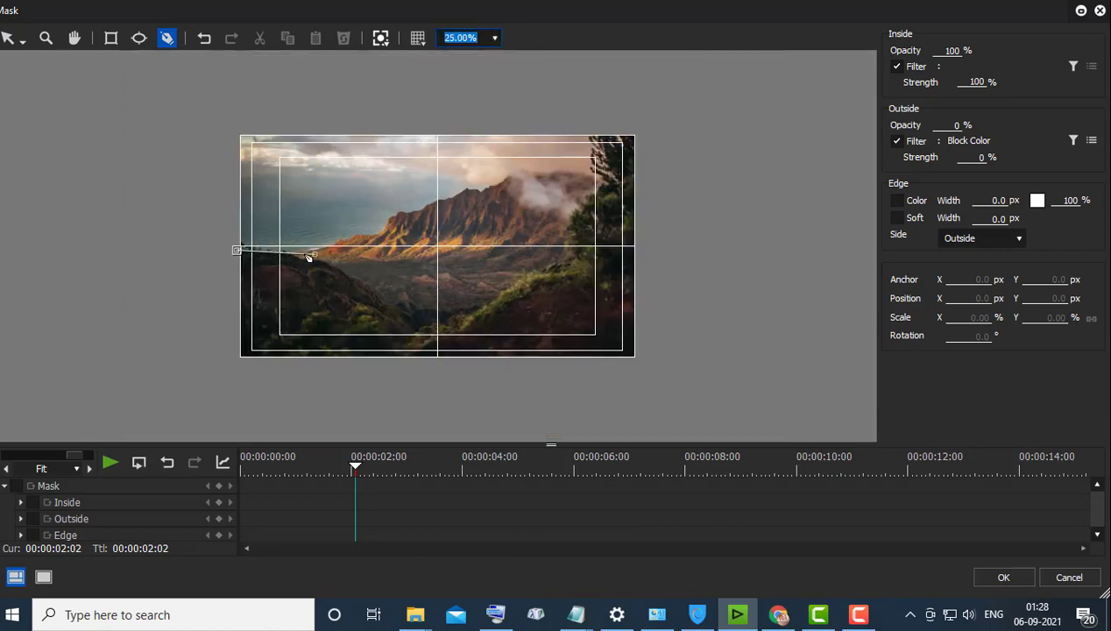
{"action": "left_click", "coordinate": [494, 37]}
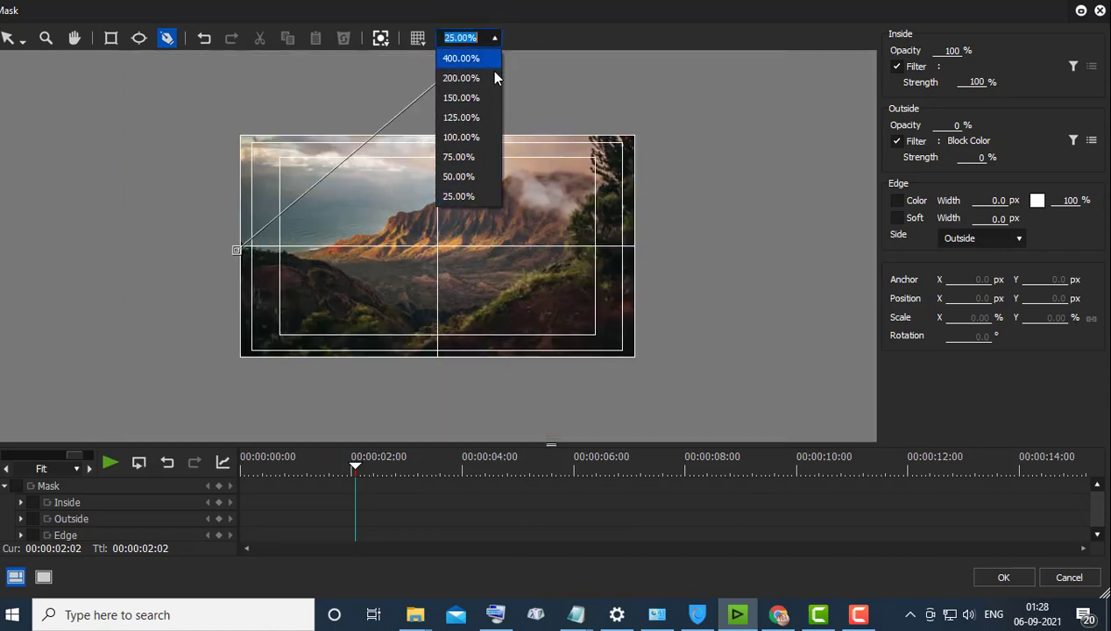
{"action": "left_click", "coordinate": [462, 118]}
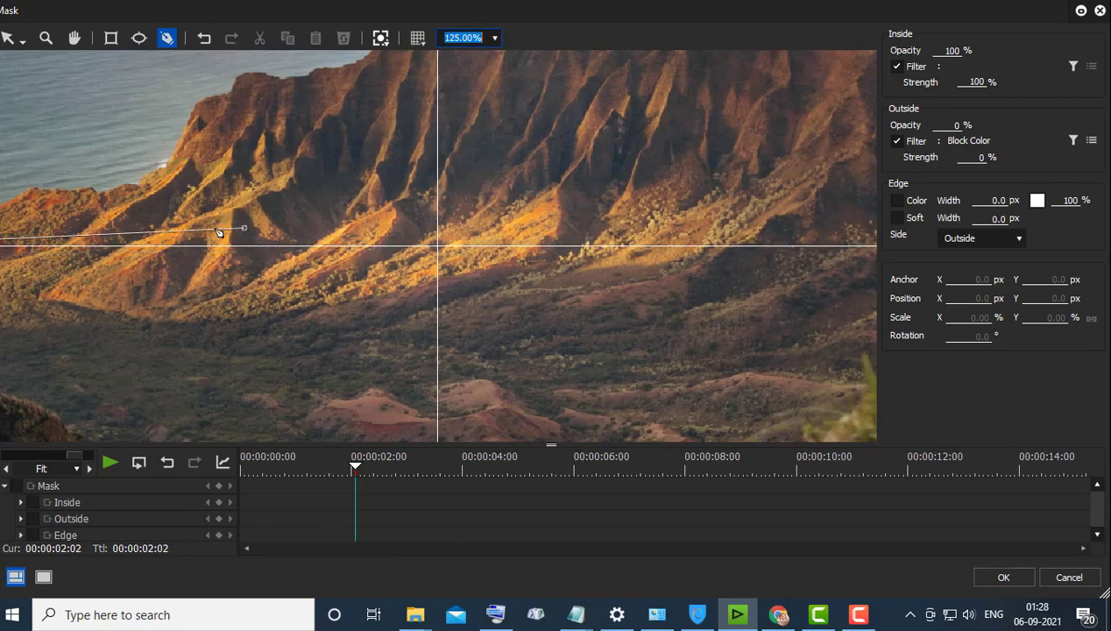
{"action": "left_click", "coordinate": [75, 38]}
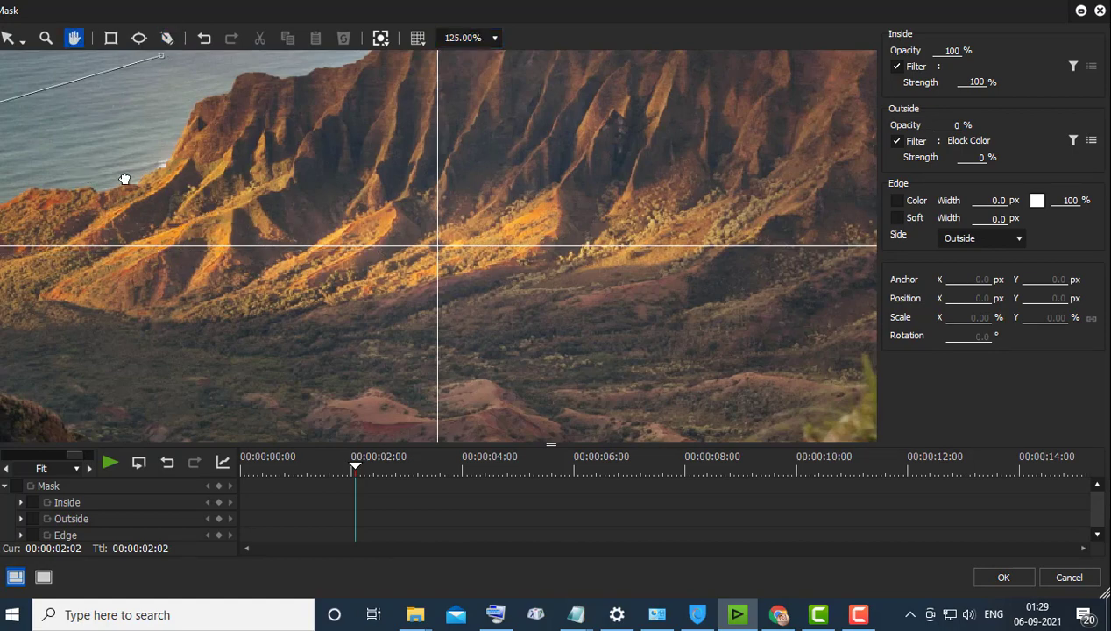
{"action": "left_click_drag", "start_coordinate": [124, 179], "coordinate": [351, 103]}
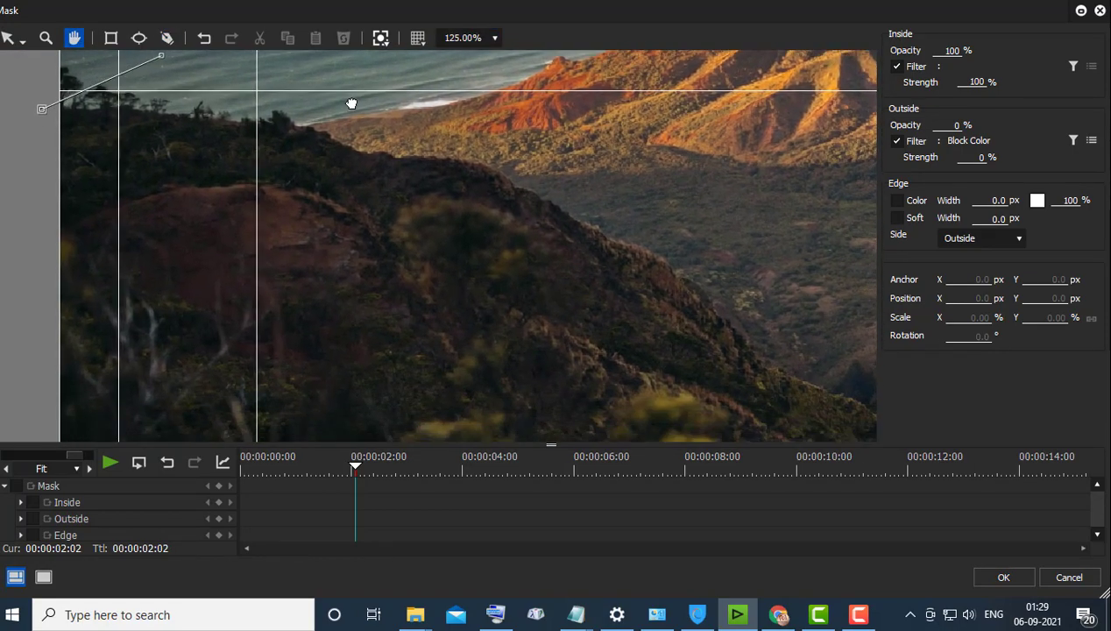
{"action": "left_click", "coordinate": [166, 38]}
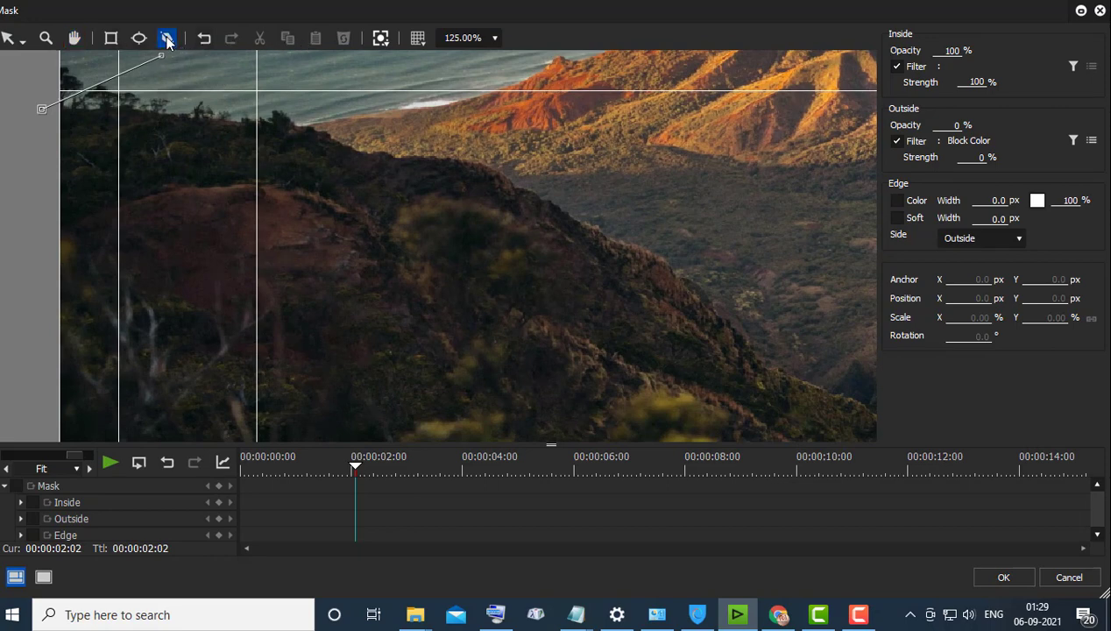
{"action": "left_click", "coordinate": [145, 108]}
{"action": "left_click", "coordinate": [227, 122]}
{"action": "left_click", "coordinate": [237, 122]}
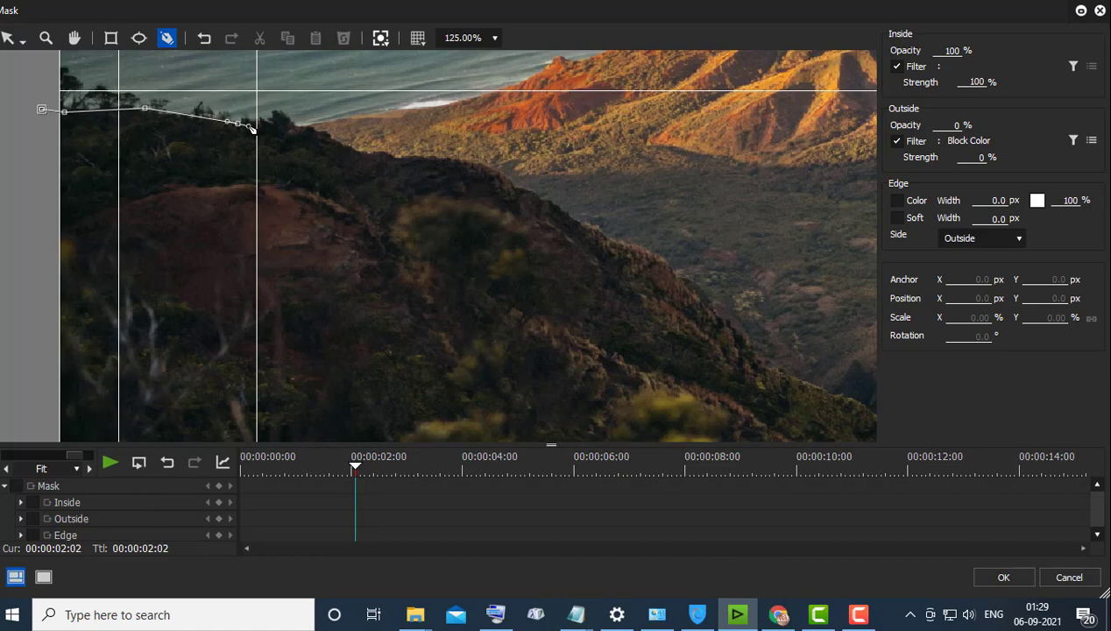
- Continue the mask path over the left hill's bushy crest, ending with a curved point where the ridge begins to descend
{"action": "left_click", "coordinate": [248, 126]}
{"action": "left_click", "coordinate": [281, 116]}
{"action": "left_click", "coordinate": [340, 147]}
{"action": "left_click", "coordinate": [370, 154]}
{"action": "left_click", "coordinate": [390, 155]}
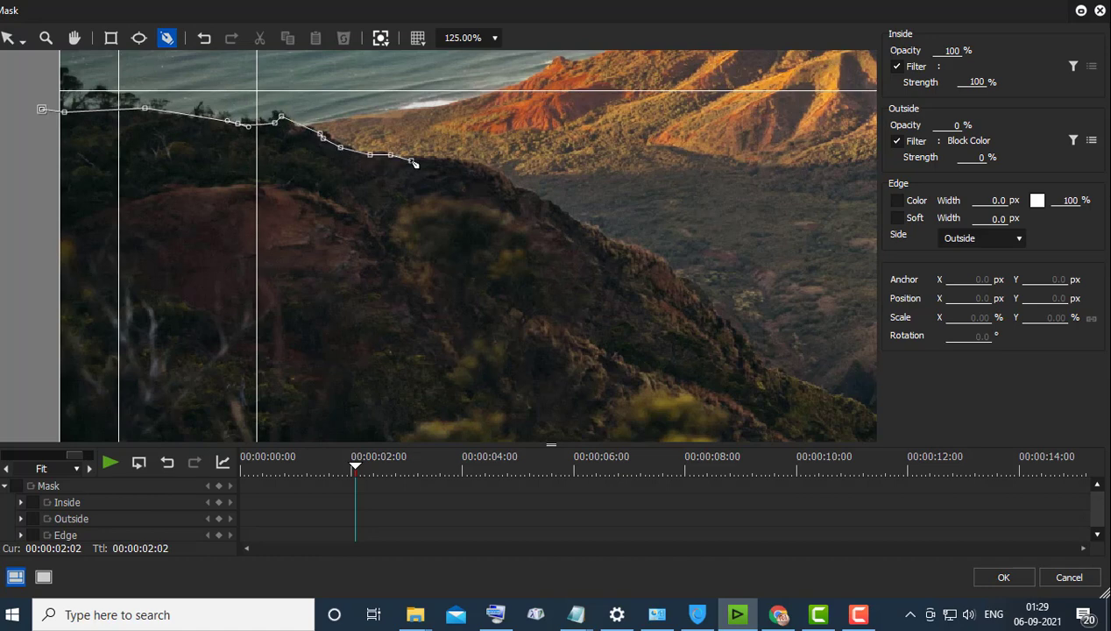
{"action": "left_click_drag", "start_coordinate": [531, 196], "coordinate": [588, 246]}
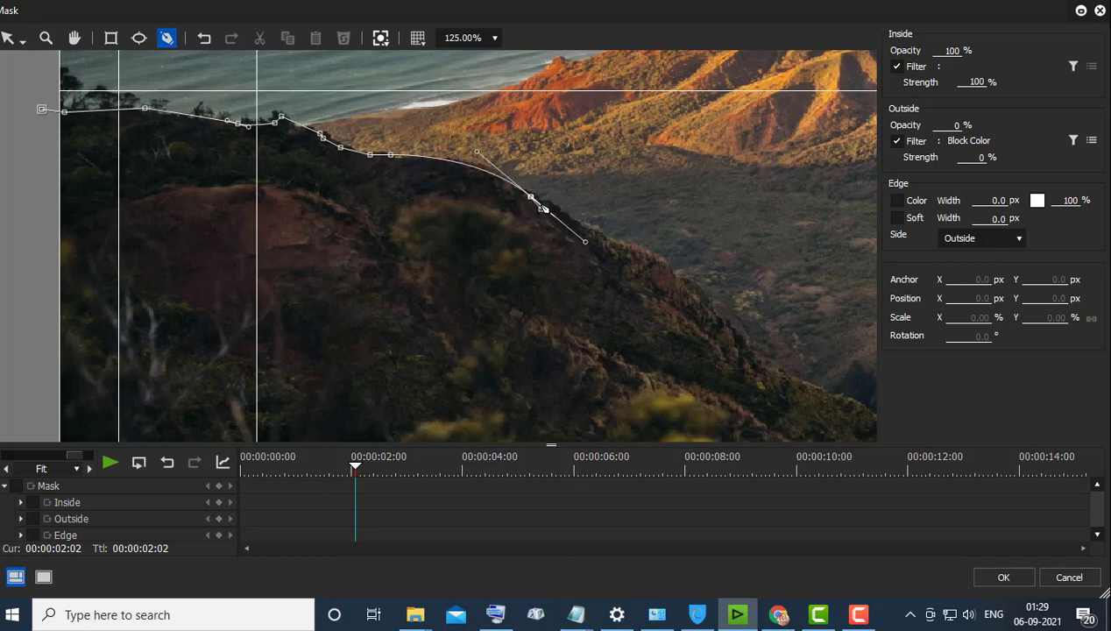
{"action": "left_click_drag", "start_coordinate": [536, 200], "coordinate": [586, 225]}
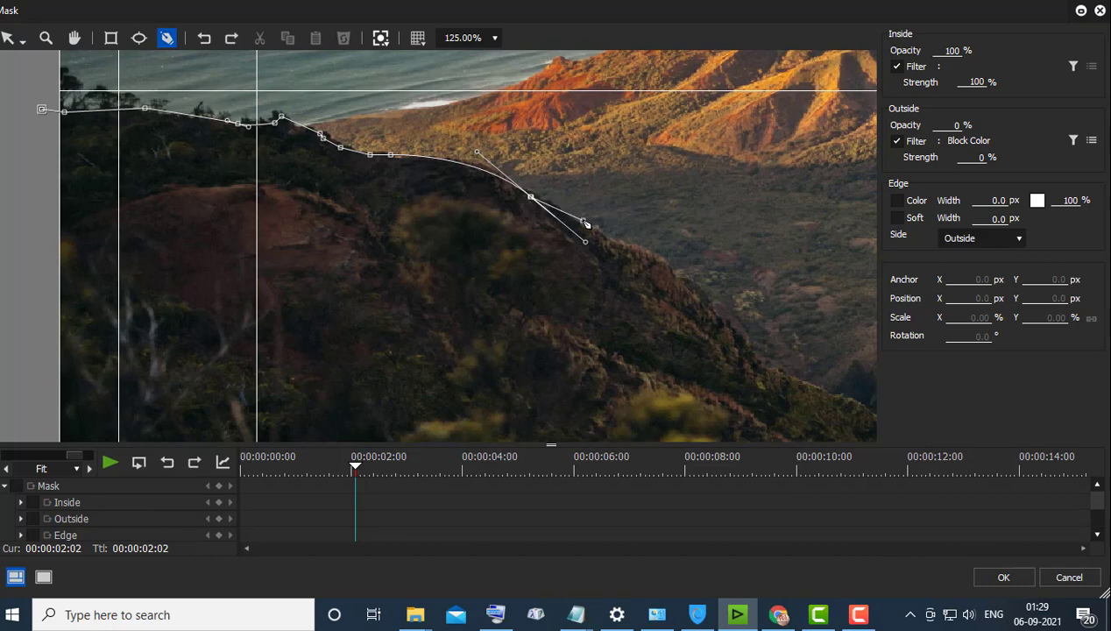
- Trace the mask path down the left hill's descending ridge, using curved points where the slope bends
{"action": "left_click", "coordinate": [584, 222]}
{"action": "left_click", "coordinate": [663, 264]}
{"action": "left_click", "coordinate": [709, 302]}
{"action": "mouse_move", "coordinate": [714, 309]}
{"action": "left_mouse_down"}
{"action": "mouse_move", "coordinate": [732, 343]}
{"action": "mouse_move", "coordinate": [721, 326]}
{"action": "left_mouse_up"}
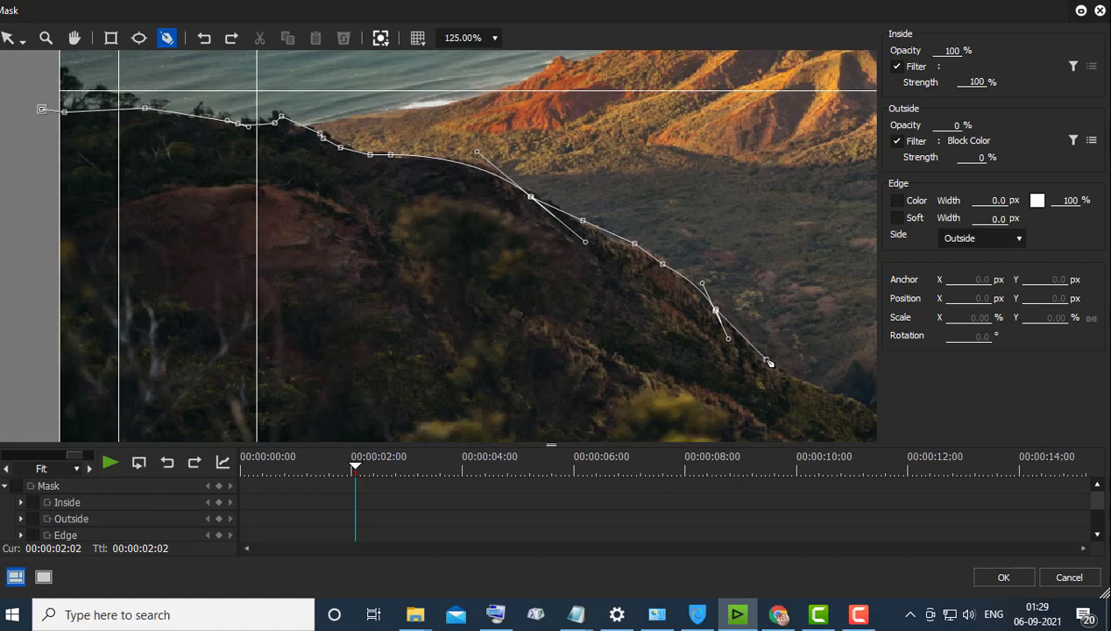
{"action": "left_click_drag", "start_coordinate": [764, 363], "coordinate": [770, 384]}
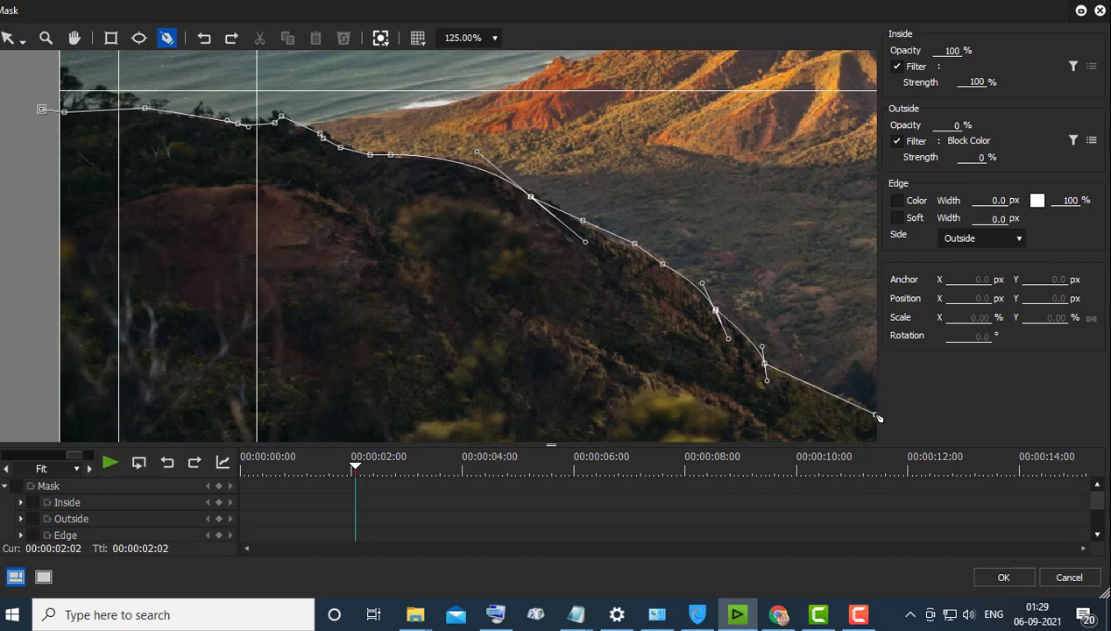
{"action": "left_click", "coordinate": [852, 407]}
{"action": "mouse_move", "coordinate": [864, 407]}
{"action": "left_mouse_down"}
{"action": "mouse_move", "coordinate": [874, 421]}
{"action": "mouse_move", "coordinate": [861, 409]}
{"action": "left_mouse_up"}
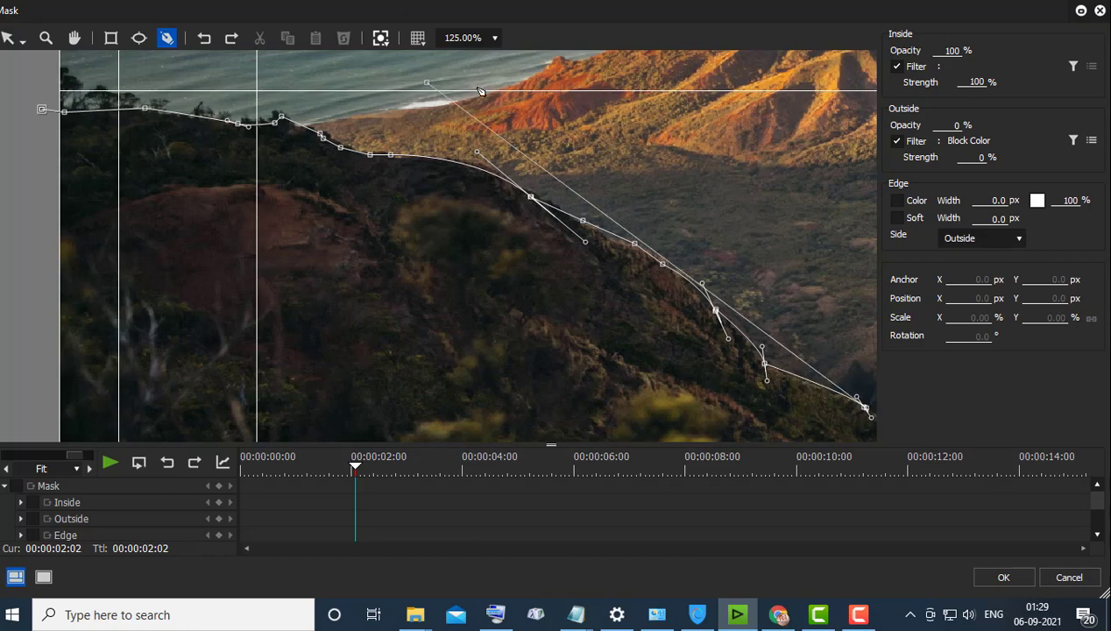
- Extend the mask path with a curved segment down to the yellow-green bushes at the foot of the left hill
{"action": "left_click", "coordinate": [74, 38]}
{"action": "left_click_drag", "start_coordinate": [804, 302], "coordinate": [389, 77]}
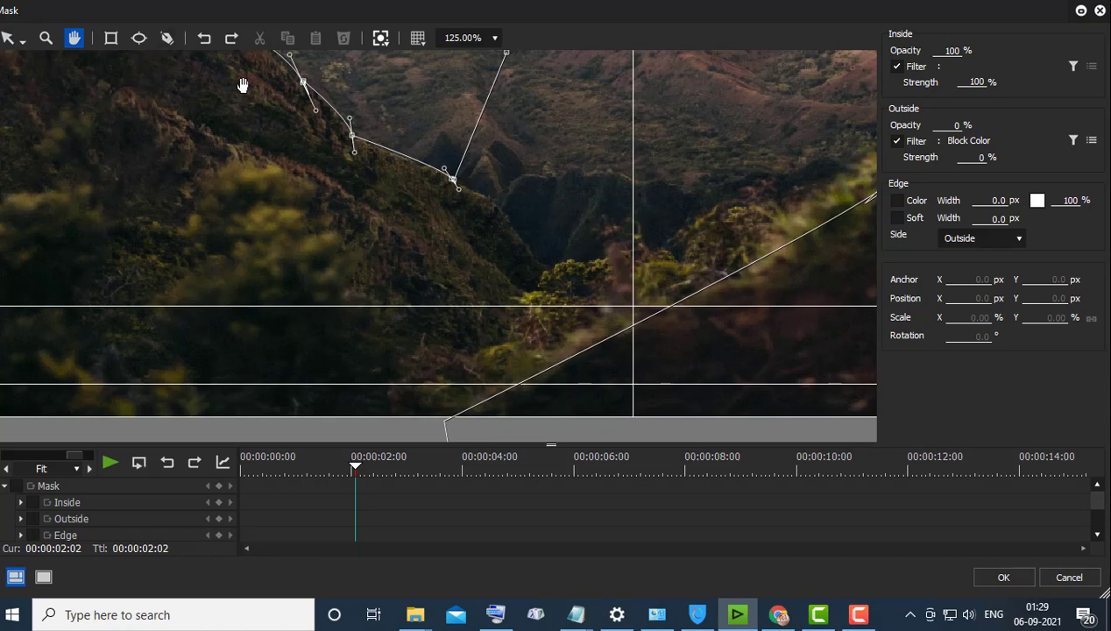
{"action": "left_click", "coordinate": [165, 38]}
{"action": "left_click", "coordinate": [548, 272]}
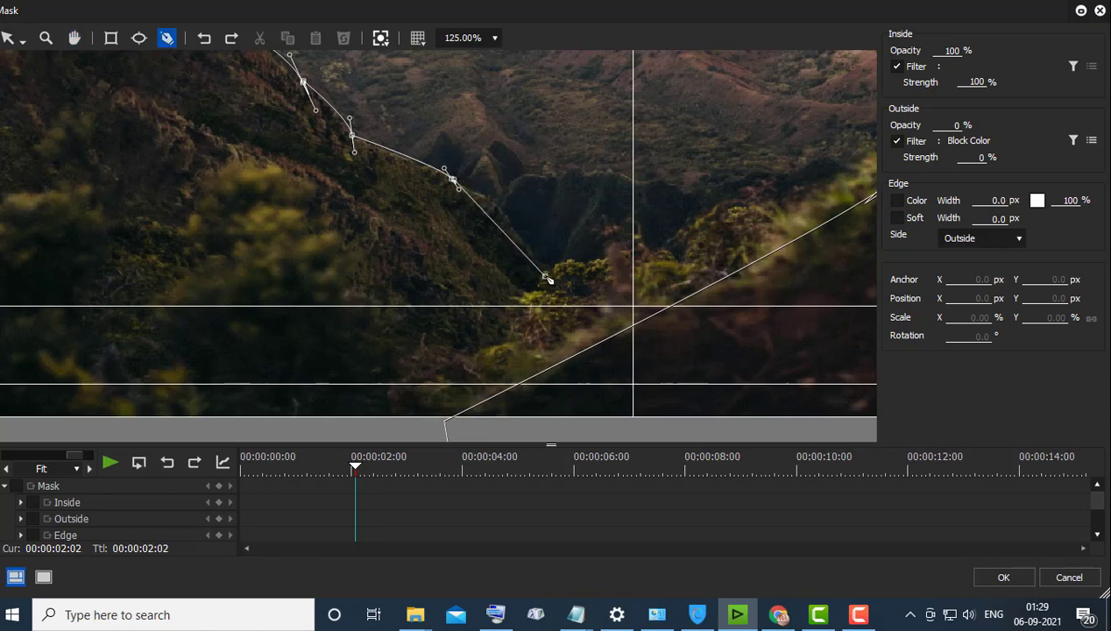
{"action": "left_click_drag", "start_coordinate": [565, 294], "coordinate": [580, 325]}
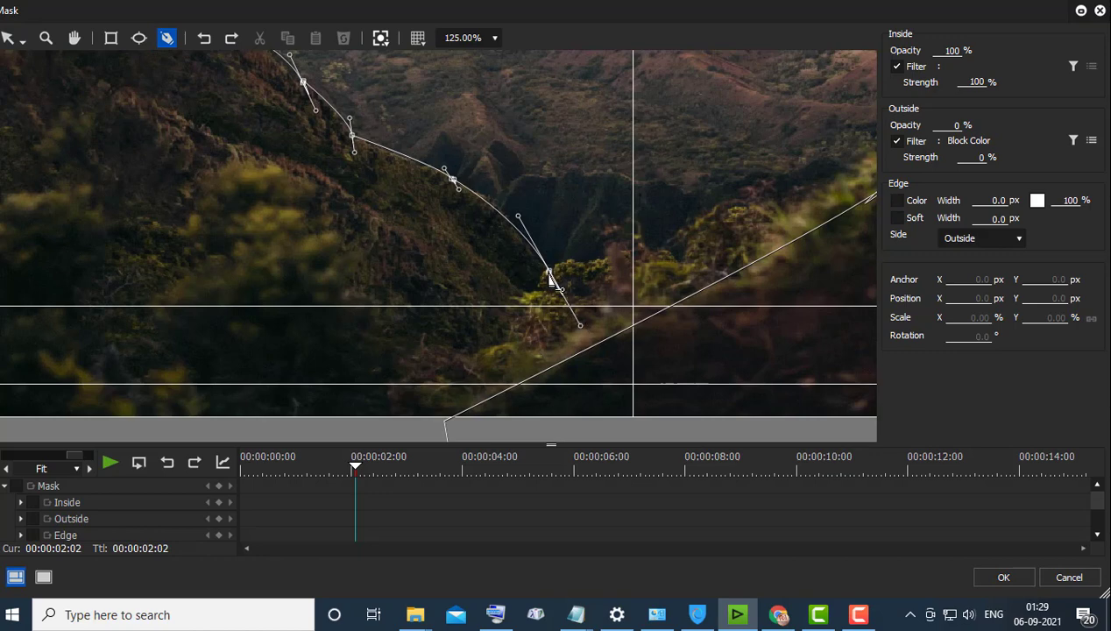
- Run the mask path around outside the photo, below and left of it, and close it at its starting point
{"action": "left_click", "coordinate": [494, 38]}
{"action": "left_click", "coordinate": [465, 228]}
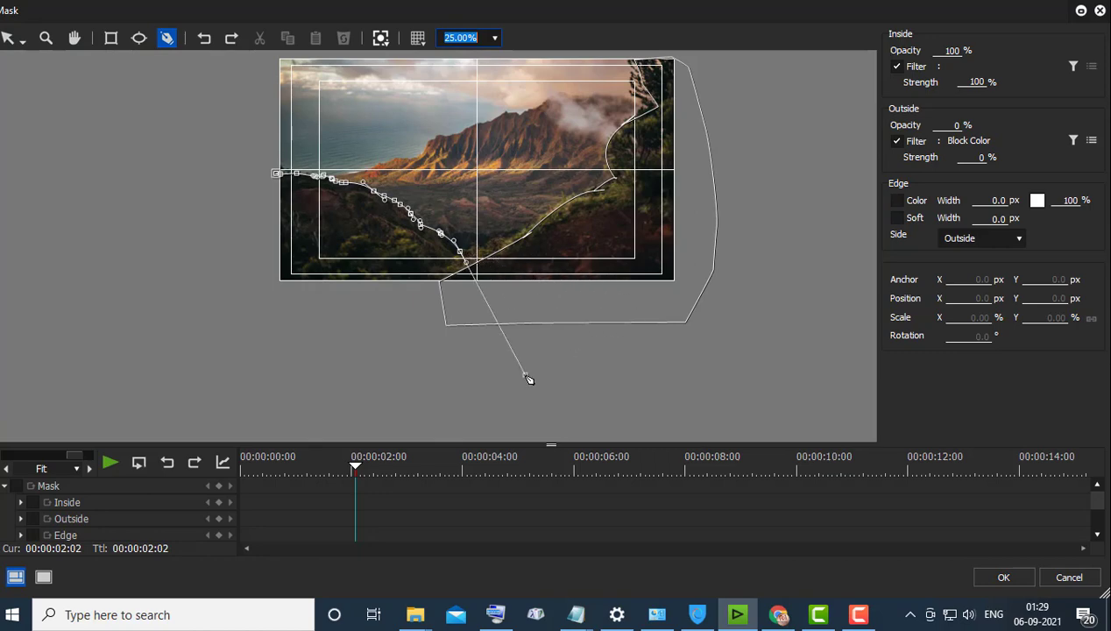
{"action": "left_click", "coordinate": [526, 377]}
{"action": "left_click", "coordinate": [326, 384]}
{"action": "left_click", "coordinate": [182, 370]}
{"action": "left_click_drag", "start_coordinate": [147, 318], "coordinate": [162, 302]}
{"action": "left_click", "coordinate": [209, 226]}
{"action": "left_click", "coordinate": [243, 175]}
{"action": "left_click", "coordinate": [276, 173]}
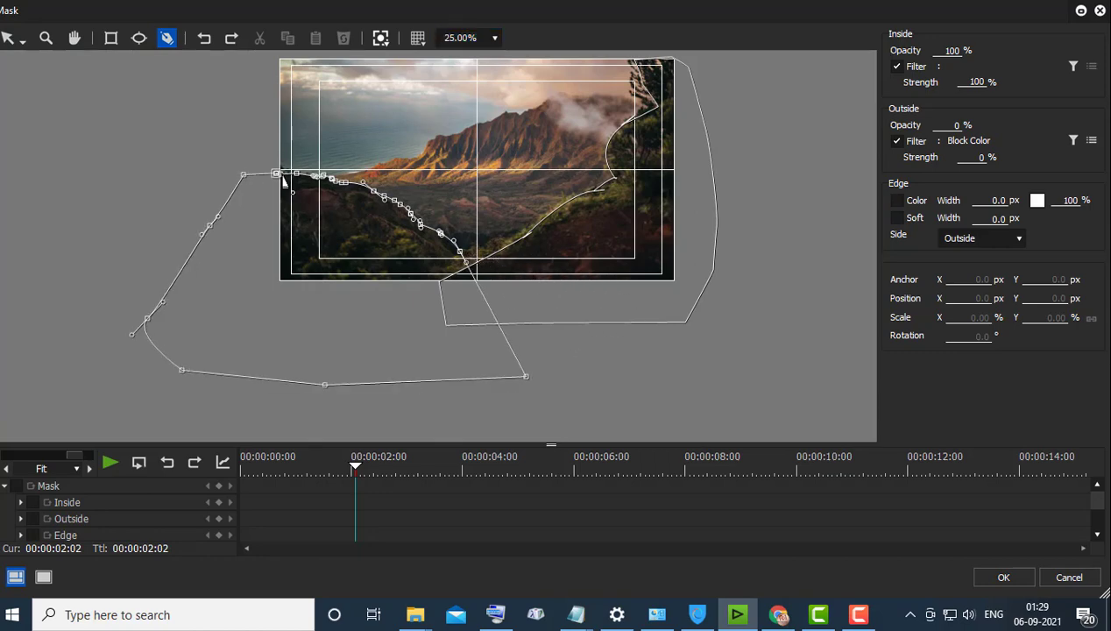
{"action": "left_click", "coordinate": [277, 174]}
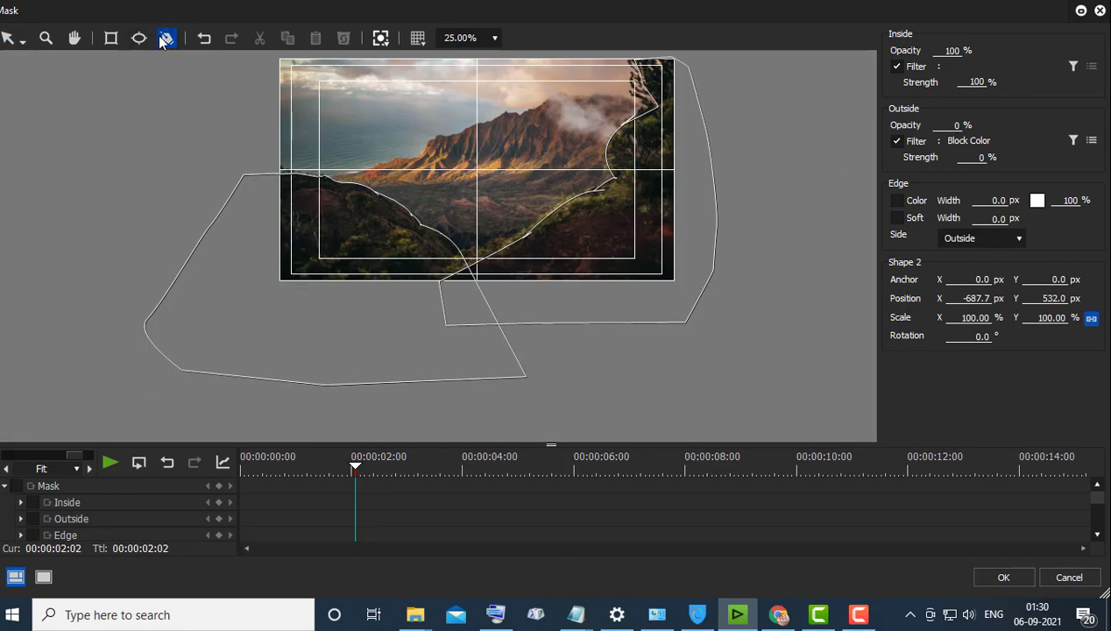
- Delete the right foreground shape so only the left hill shape remains, and apply the mask
{"action": "left_click", "coordinate": [9, 39]}
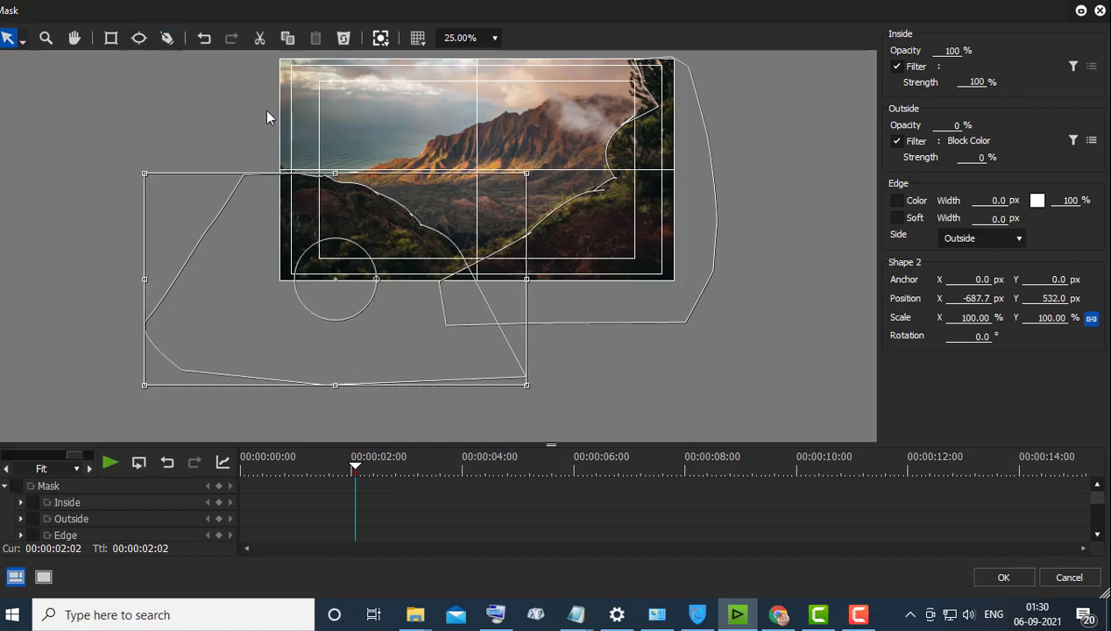
{"action": "left_click", "coordinate": [629, 181]}
{"action": "key", "text": "Delete"}
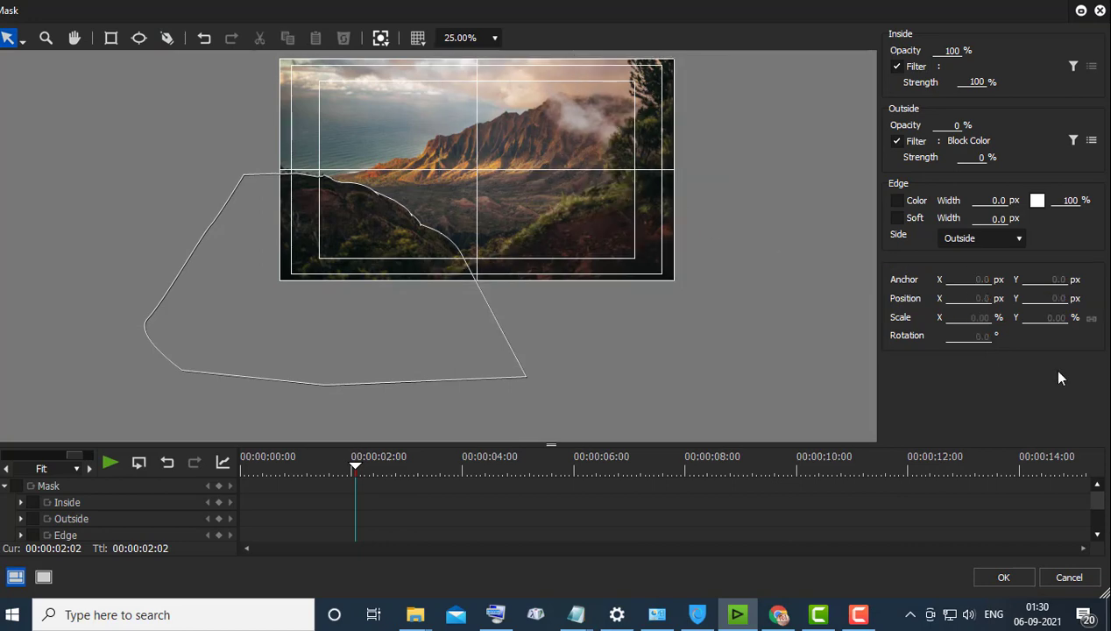
{"action": "left_click", "coordinate": [1030, 582]}
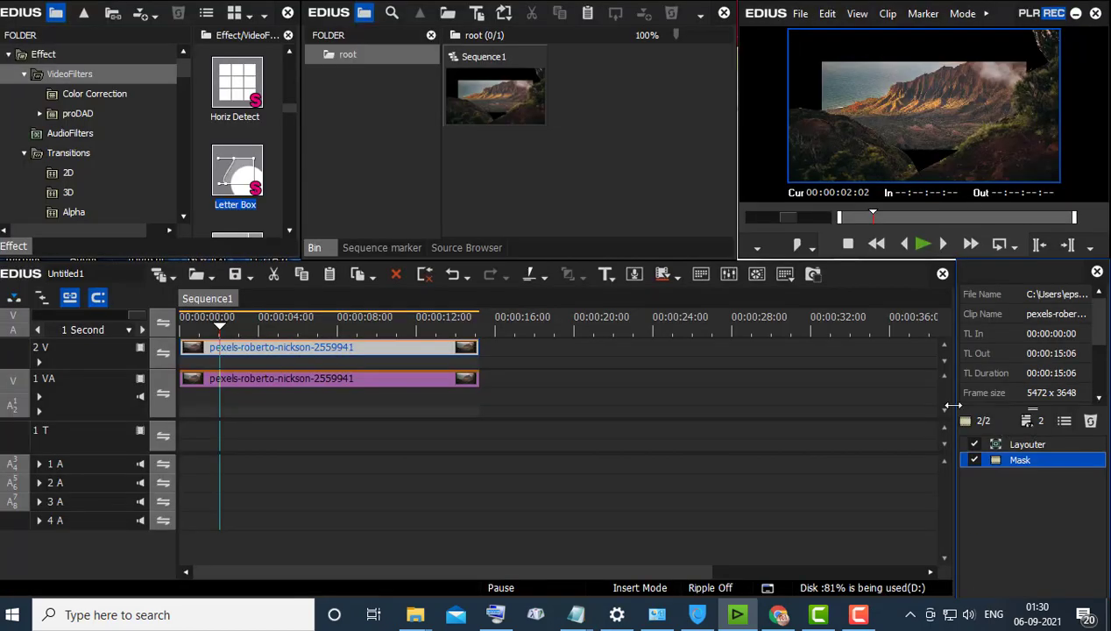
{"action": "left_click", "coordinate": [305, 323]}
{"action": "left_click_drag", "start_coordinate": [301, 321], "coordinate": [274, 317]}
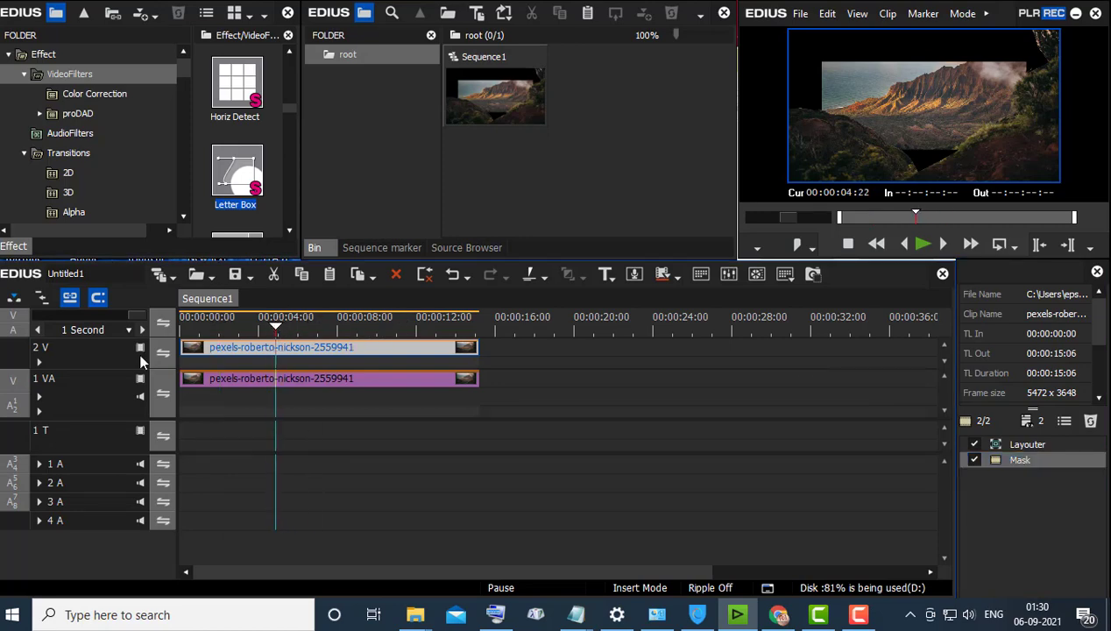
- Add five video tracks above track 2 V and enlarge the video track area of the timeline
{"action": "right_click", "coordinate": [115, 355]}
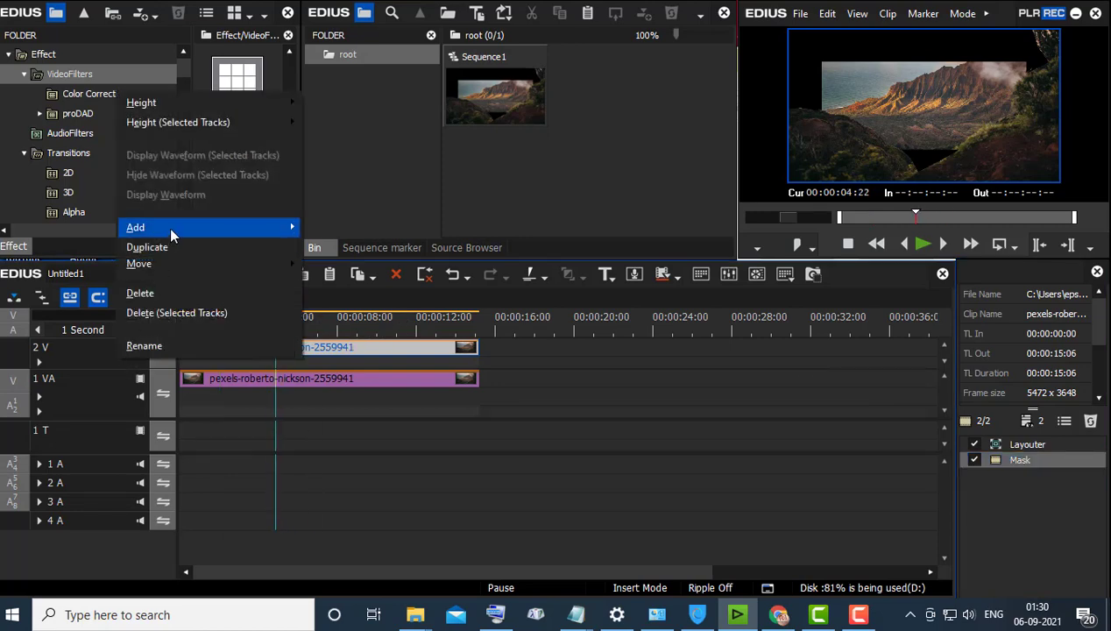
{"action": "mouse_move", "coordinate": [290, 227]}
{"action": "left_click", "coordinate": [318, 248]}
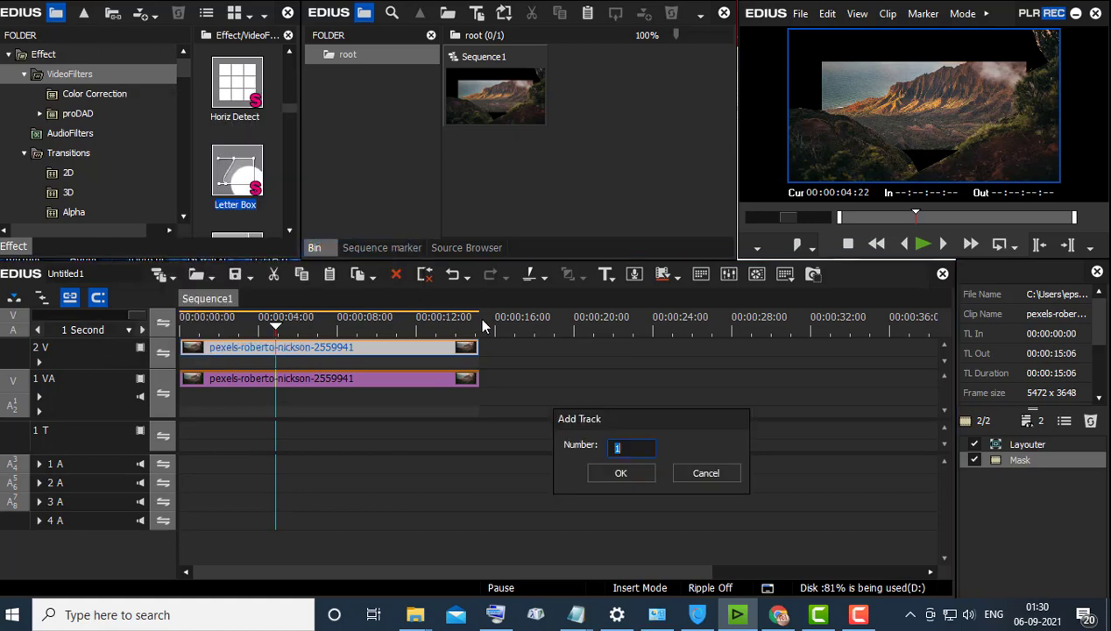
{"action": "left_click", "coordinate": [623, 474]}
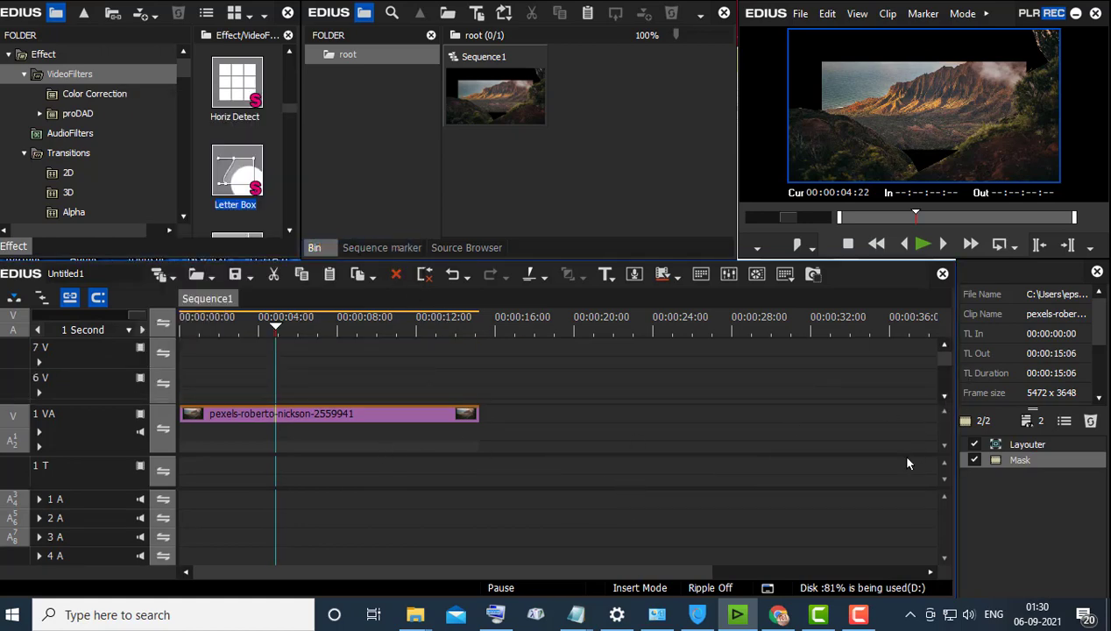
{"action": "left_click_drag", "start_coordinate": [818, 488], "coordinate": [819, 517]}
{"action": "left_click_drag", "start_coordinate": [945, 394], "coordinate": [947, 441]}
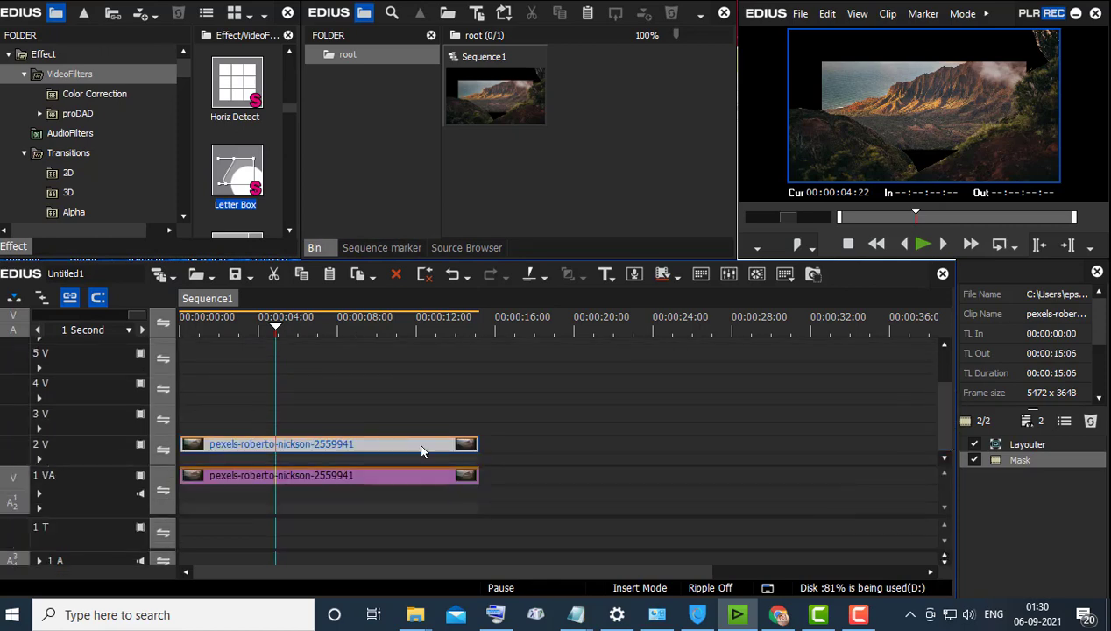
- Copy the masked 2 V clip, paste it at the timeline start and move the copy onto track 3 V above the original
{"action": "right_click", "coordinate": [415, 445]}
{"action": "left_click", "coordinate": [395, 444]}
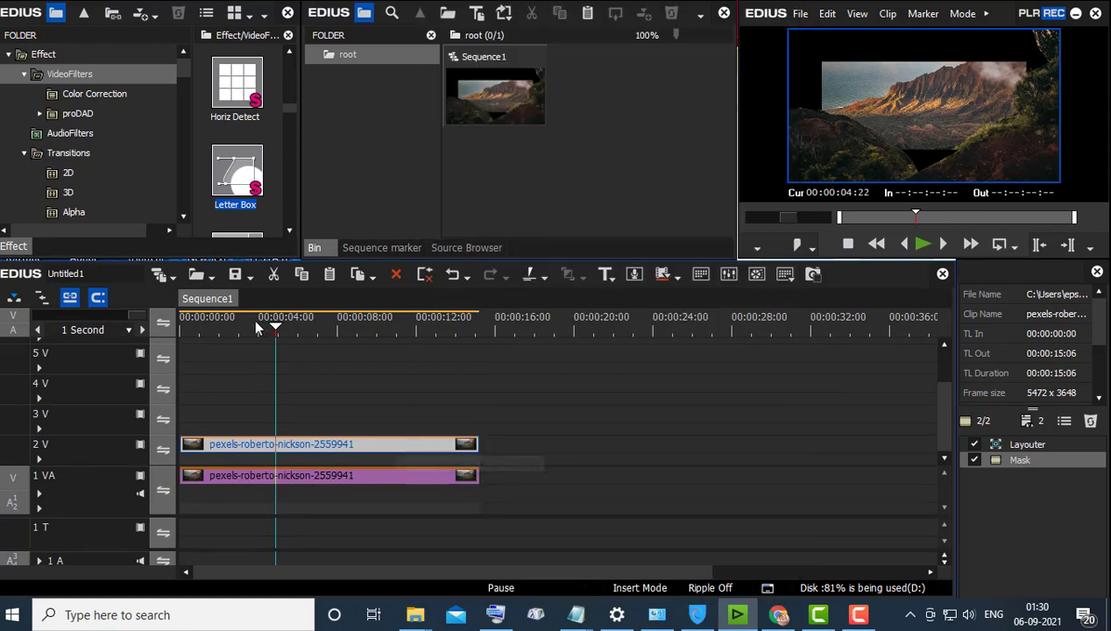
{"action": "left_click_drag", "start_coordinate": [252, 318], "coordinate": [167, 326]}
{"action": "left_click_drag", "start_coordinate": [352, 475], "coordinate": [652, 473]}
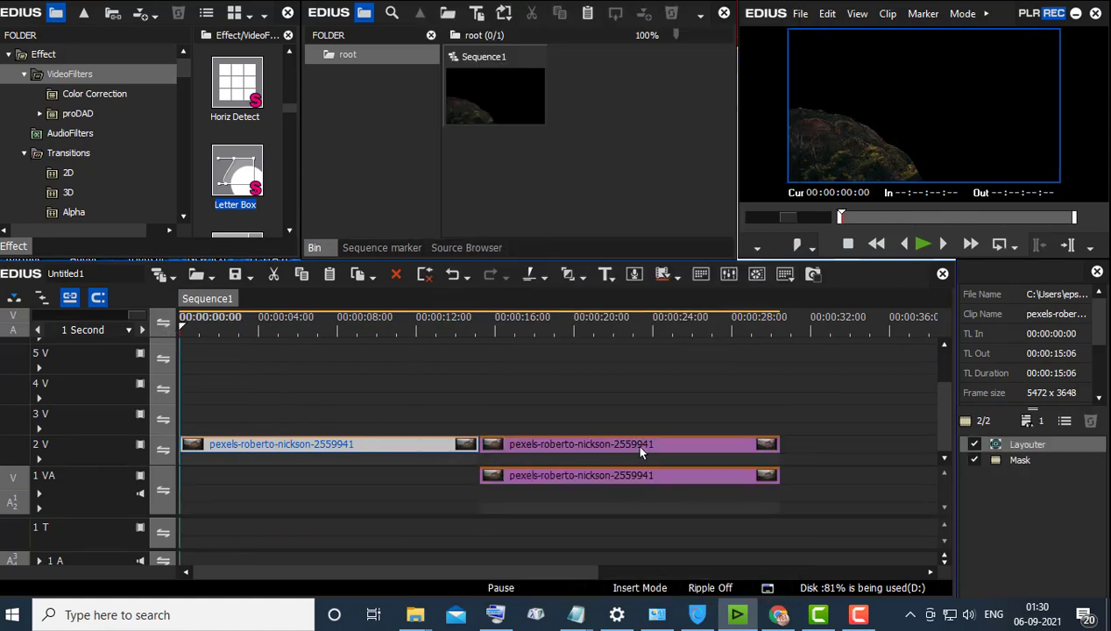
{"action": "left_click_drag", "start_coordinate": [383, 440], "coordinate": [675, 424]}
- Select all three stacked clips and move them together back to the start of the timeline
{"action": "left_click", "coordinate": [626, 322]}
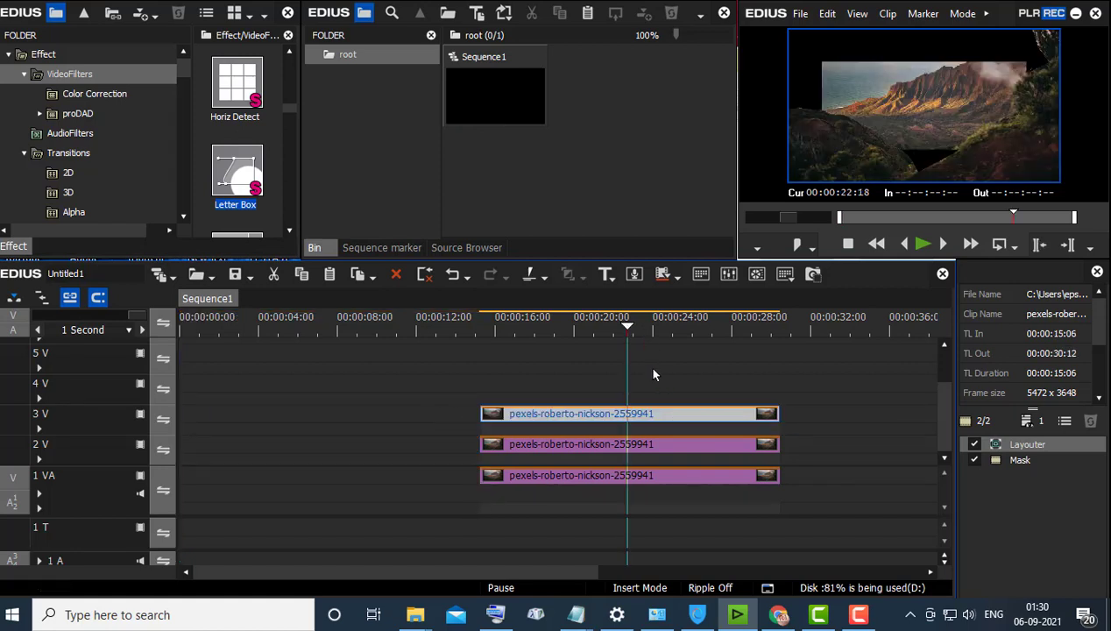
{"action": "left_click_drag", "start_coordinate": [646, 364], "coordinate": [697, 525]}
{"action": "left_click_drag", "start_coordinate": [697, 447], "coordinate": [399, 447]}
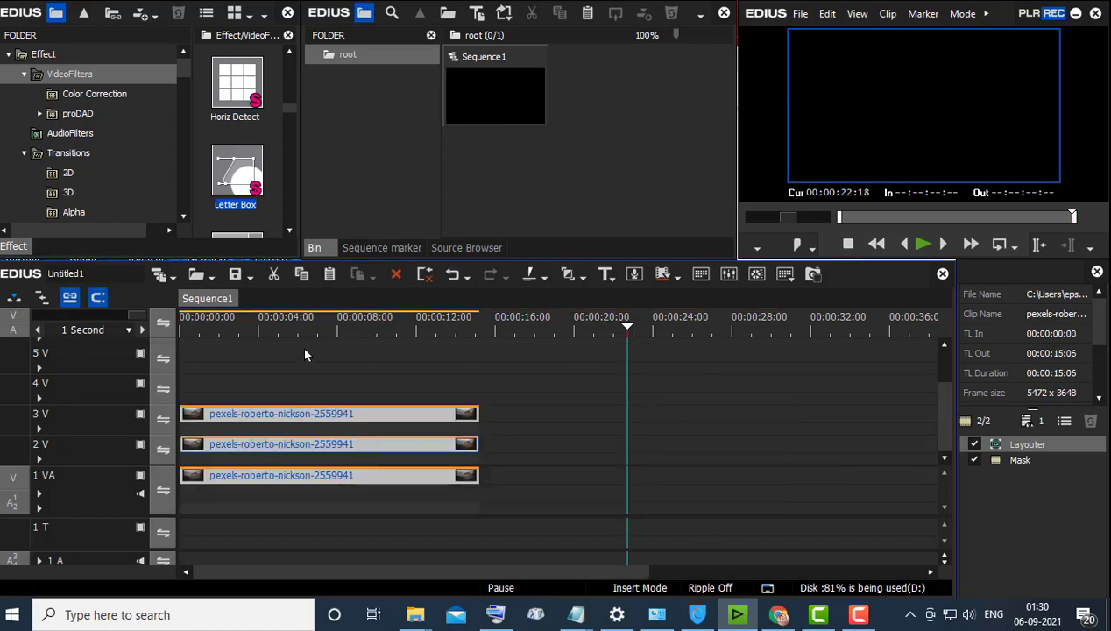
- Check the mask outline of the clip on track 3 V at about the four-second mark
{"action": "left_click_drag", "start_coordinate": [284, 324], "coordinate": [262, 326]}
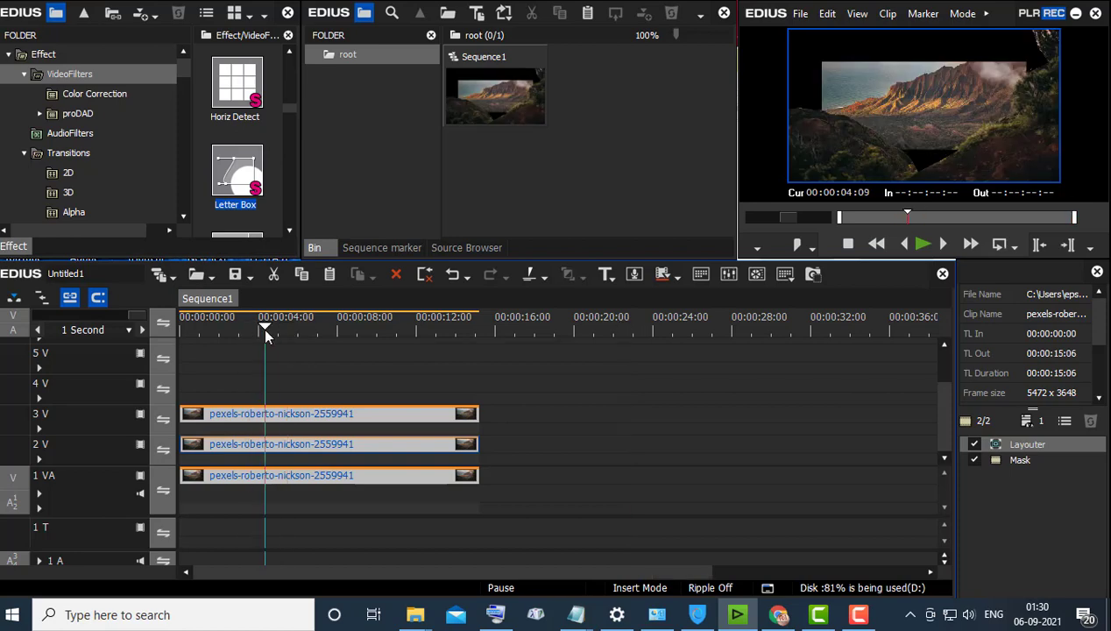
{"action": "left_click", "coordinate": [340, 414]}
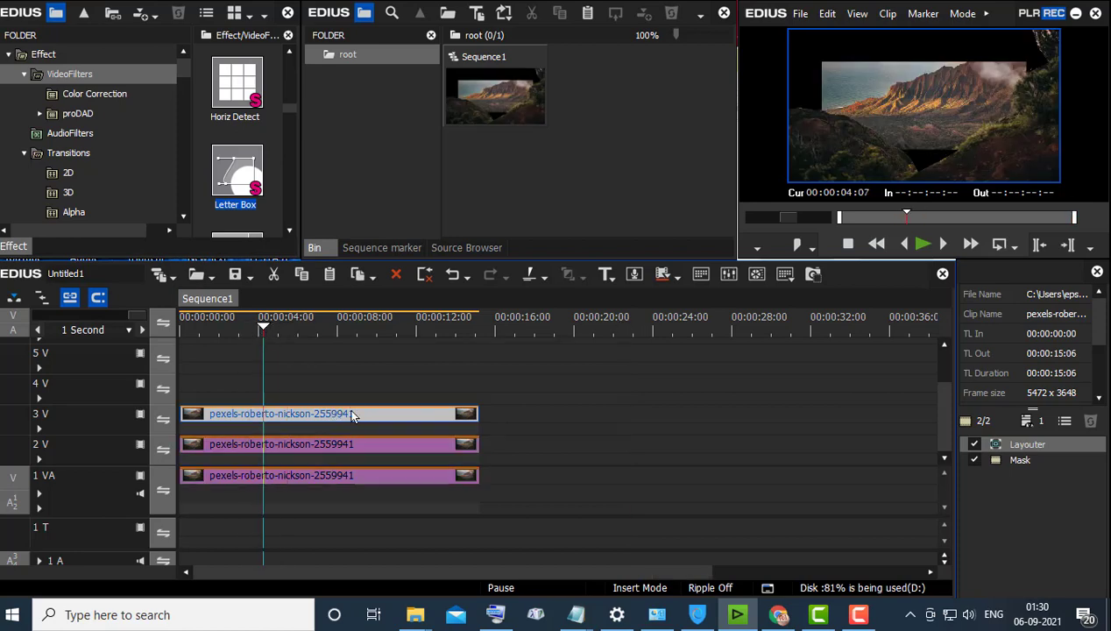
{"action": "double_click", "coordinate": [1018, 459]}
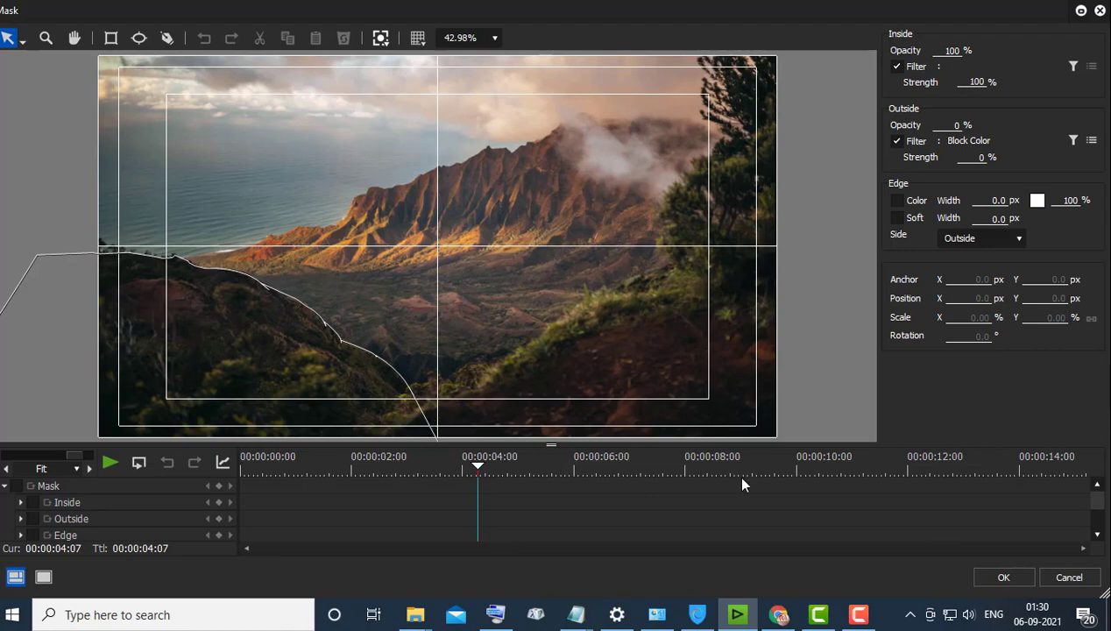
{"action": "left_click", "coordinate": [1003, 575]}
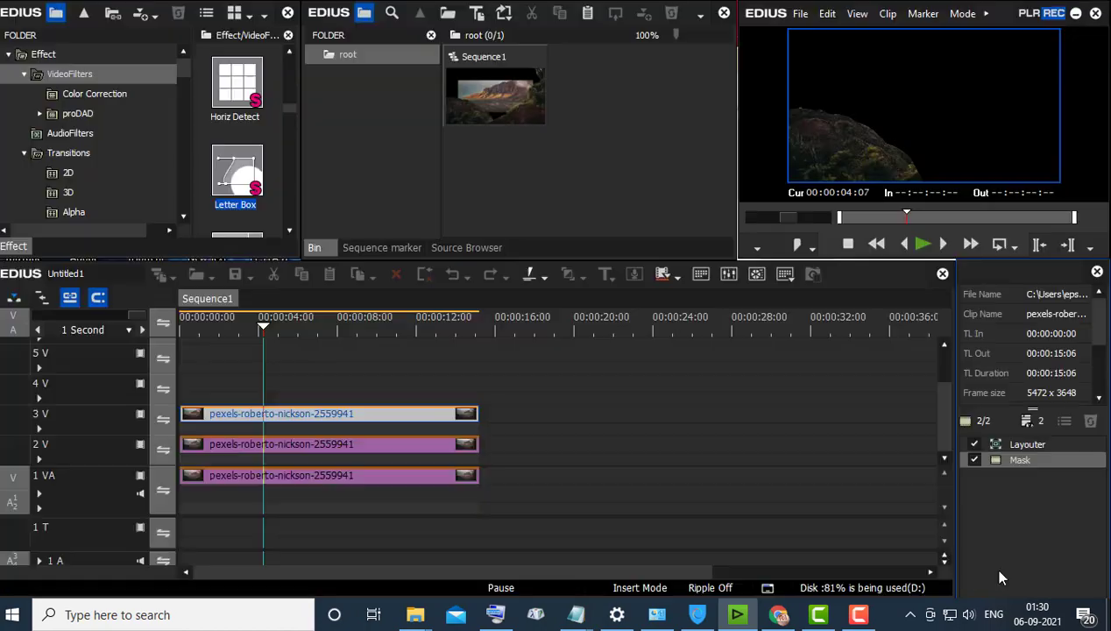
- Move the clip on track 1 VA up to track 4 V, stacking the three clips on tracks 2 V to 4 V
{"action": "left_click", "coordinate": [328, 475]}
{"action": "mouse_move", "coordinate": [324, 471]}
{"action": "left_mouse_down"}
{"action": "mouse_move", "coordinate": [323, 385]}
{"action": "mouse_move", "coordinate": [313, 444]}
{"action": "mouse_move", "coordinate": [322, 481]}
{"action": "left_mouse_up"}
{"action": "left_click_drag", "start_coordinate": [321, 442], "coordinate": [341, 426]}
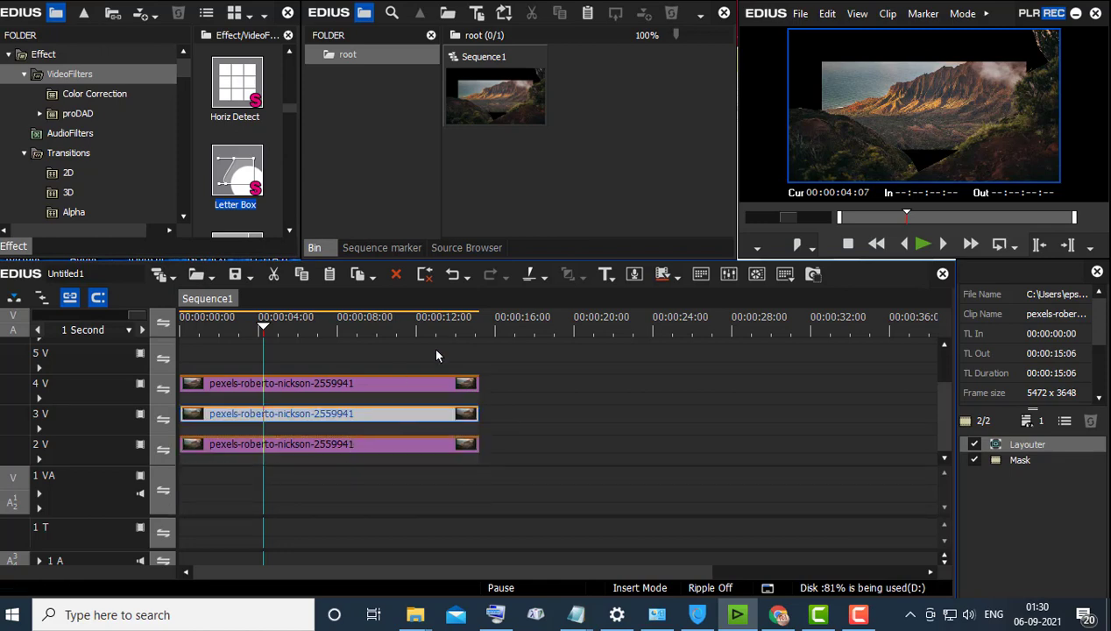
- Delete the central rectangle from the 4 V clip's mask, keeping only the right foreground shape, and apply the mask
{"action": "left_click_drag", "start_coordinate": [323, 332], "coordinate": [268, 338]}
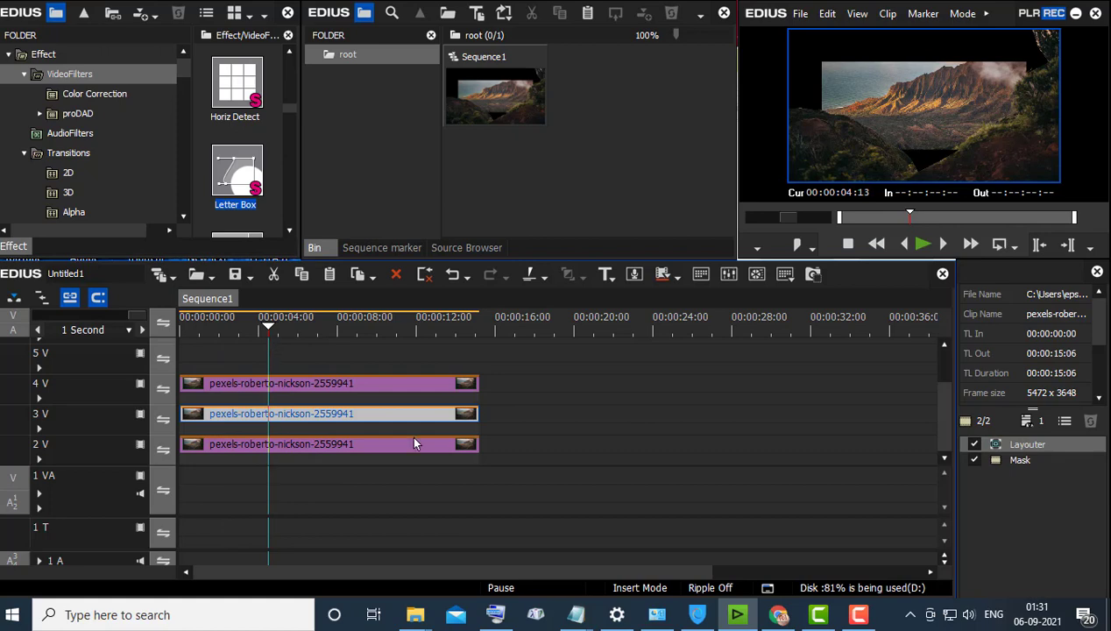
{"action": "left_click", "coordinate": [397, 387]}
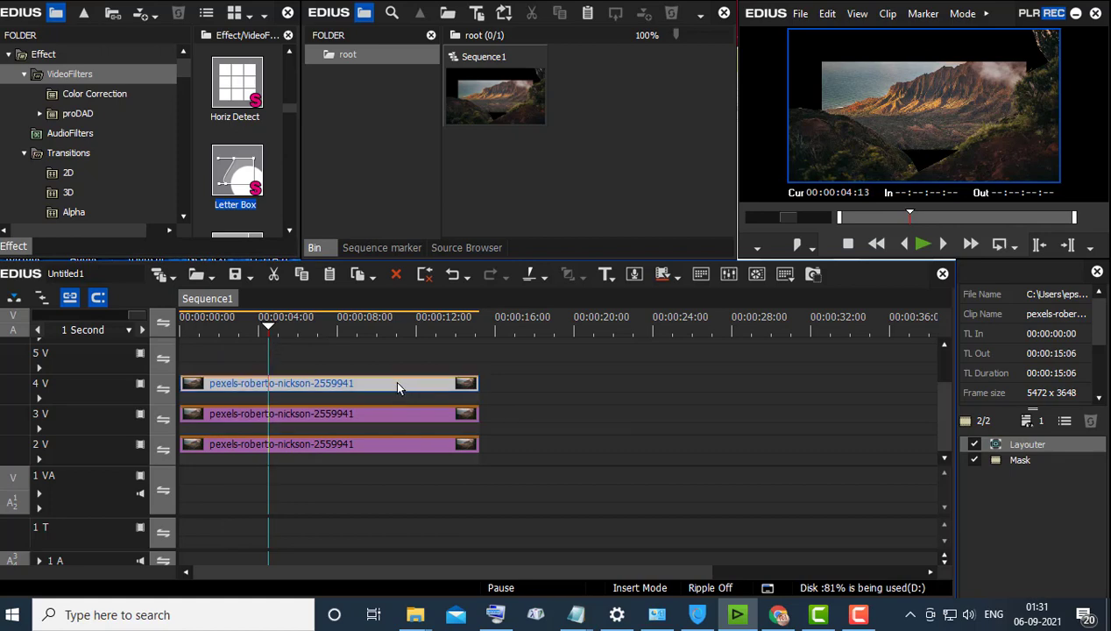
{"action": "double_click", "coordinate": [1020, 461]}
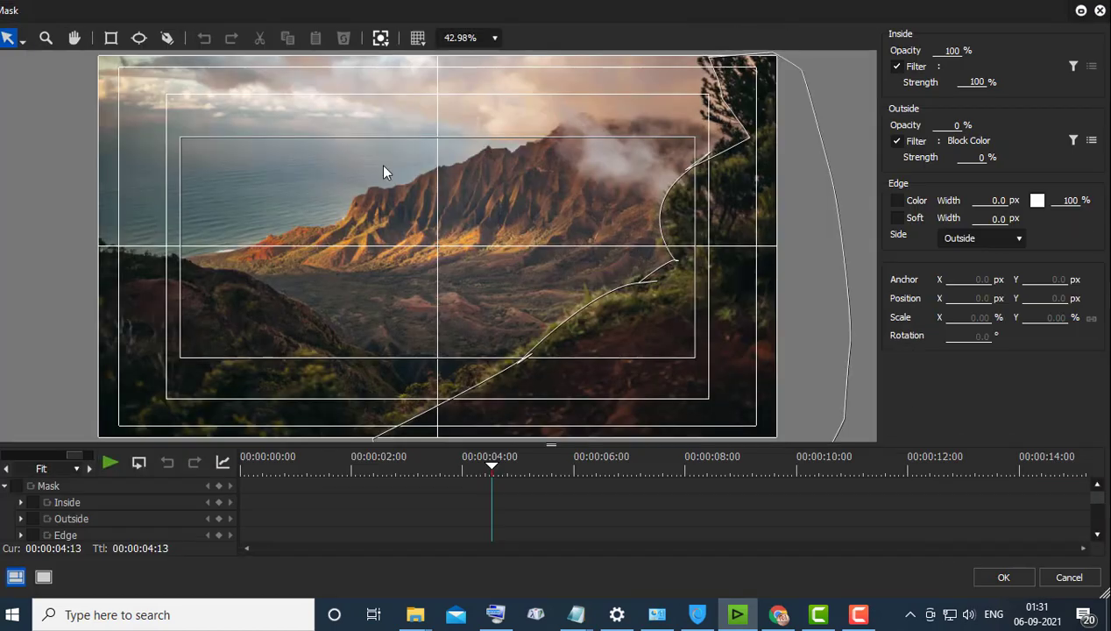
{"action": "left_click", "coordinate": [383, 167]}
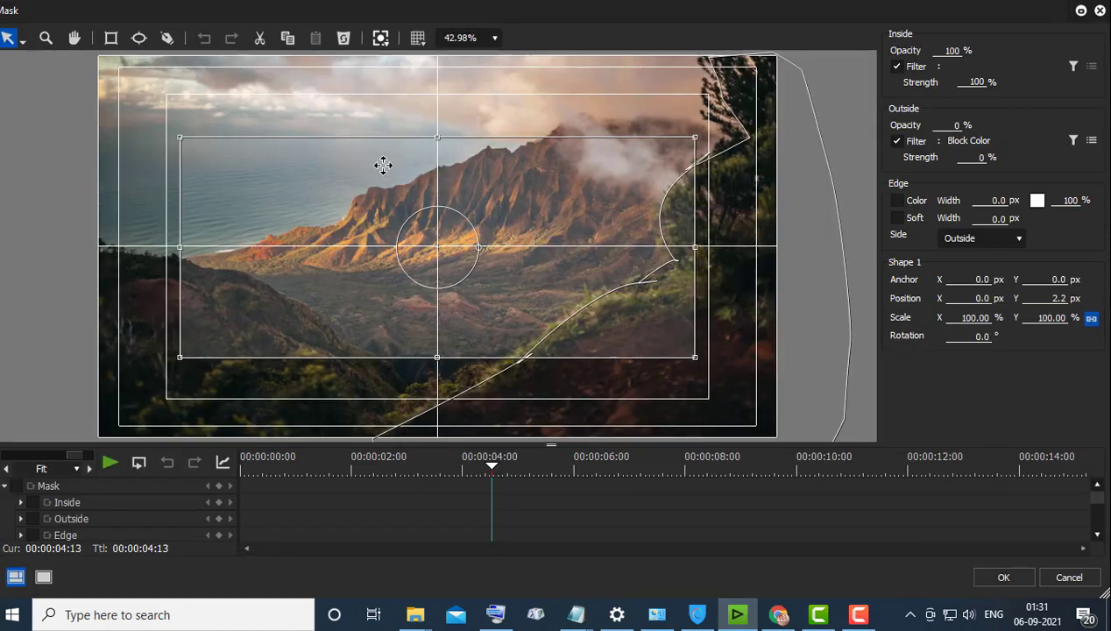
{"action": "key", "text": "Delete"}
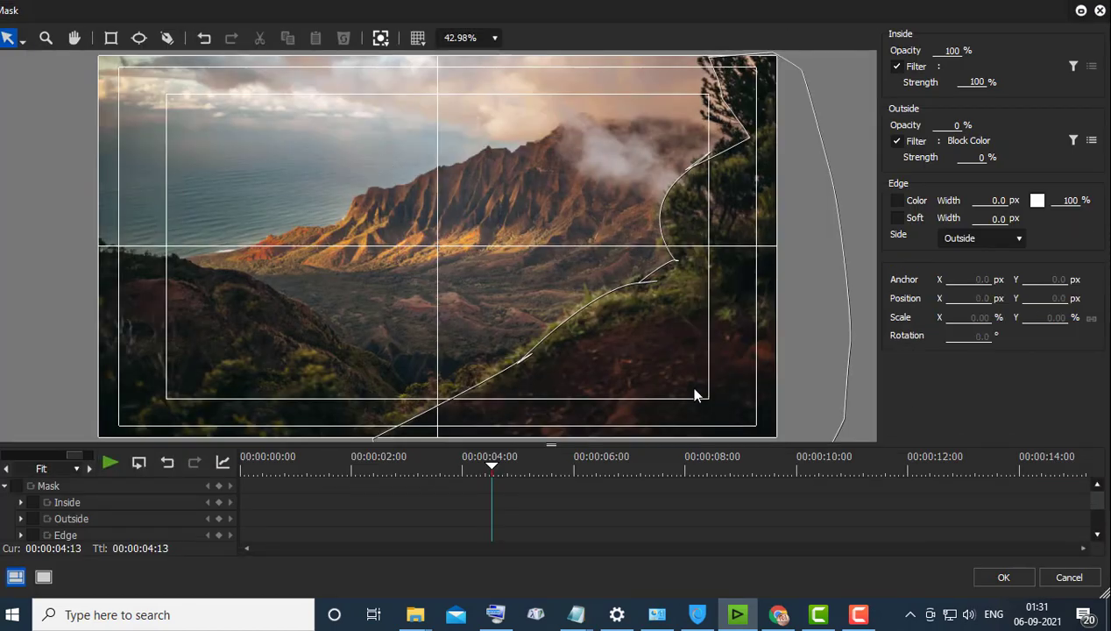
{"action": "left_click", "coordinate": [999, 577]}
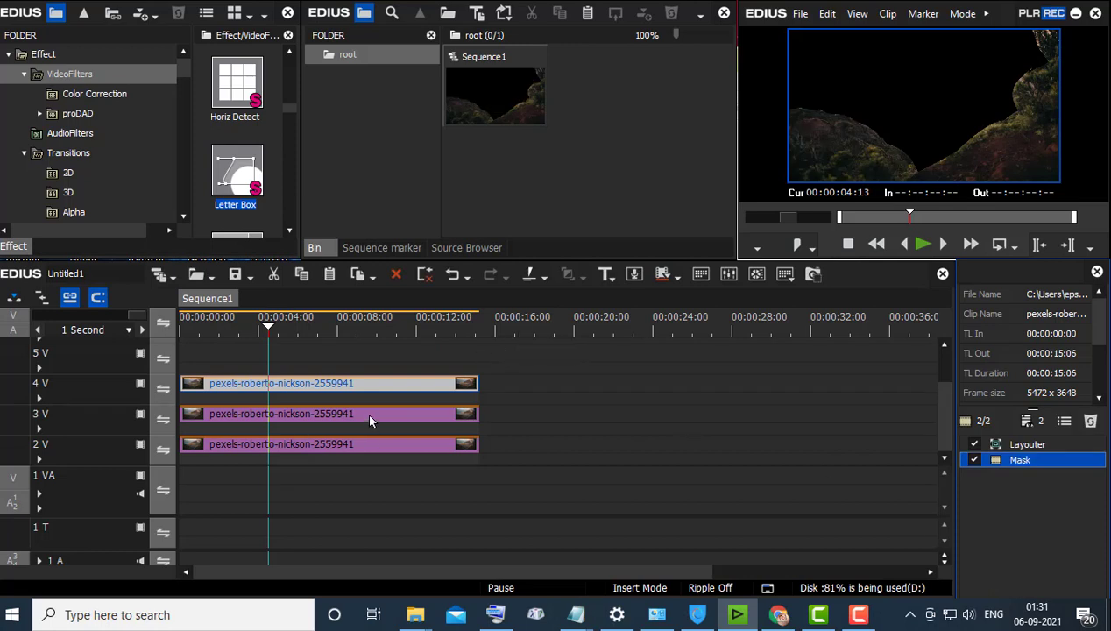
- Examine the mask shapes of the clips on tracks 2 V and 3 V to see which part of the photo each one keeps
{"action": "left_click", "coordinate": [329, 330]}
{"action": "left_click", "coordinate": [371, 444]}
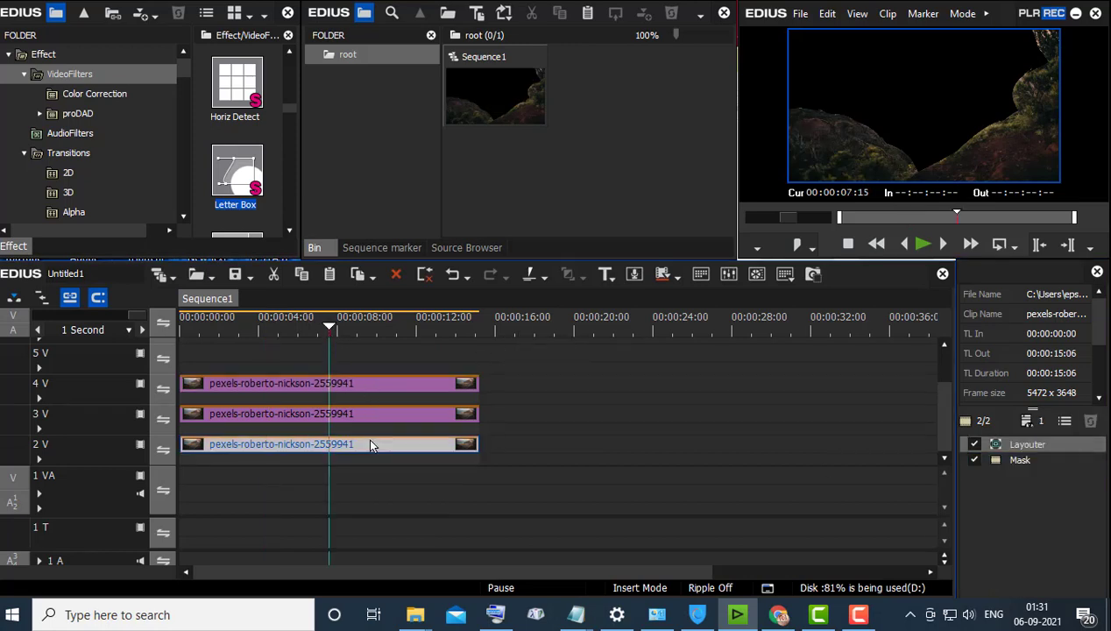
{"action": "double_click", "coordinate": [1030, 459]}
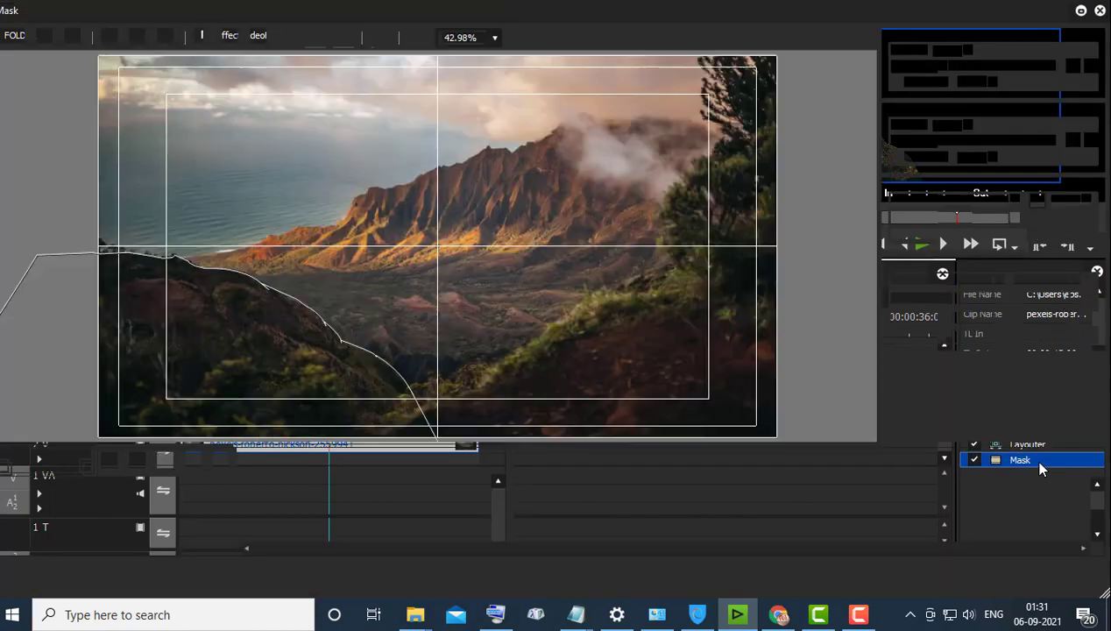
{"action": "left_click", "coordinate": [1003, 578]}
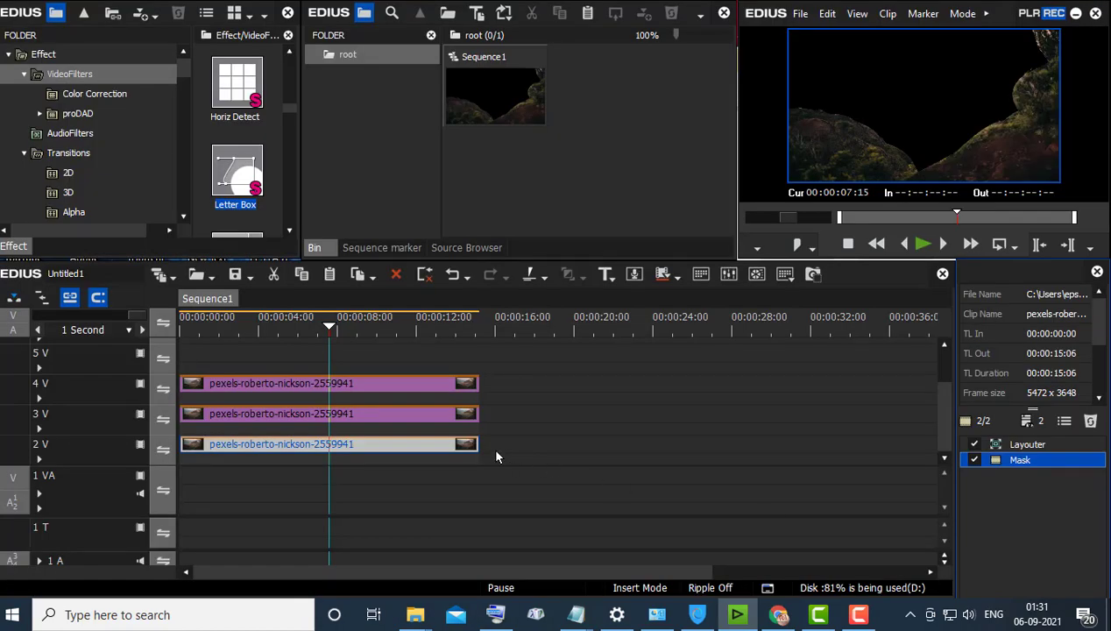
{"action": "left_click", "coordinate": [441, 419]}
{"action": "double_click", "coordinate": [1017, 461]}
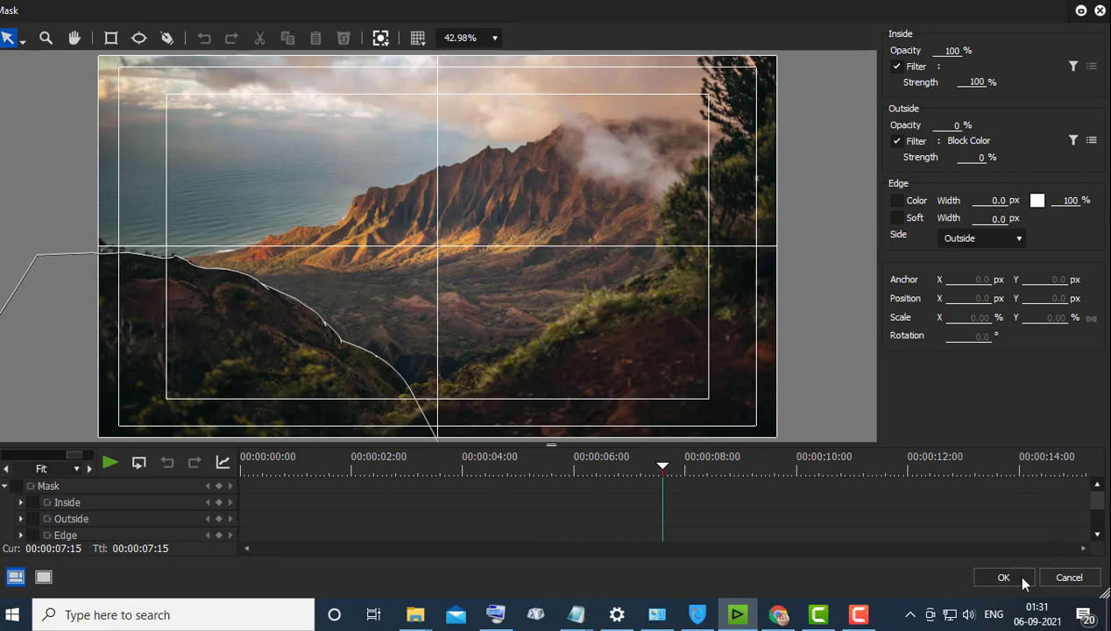
{"action": "left_click", "coordinate": [1004, 577]}
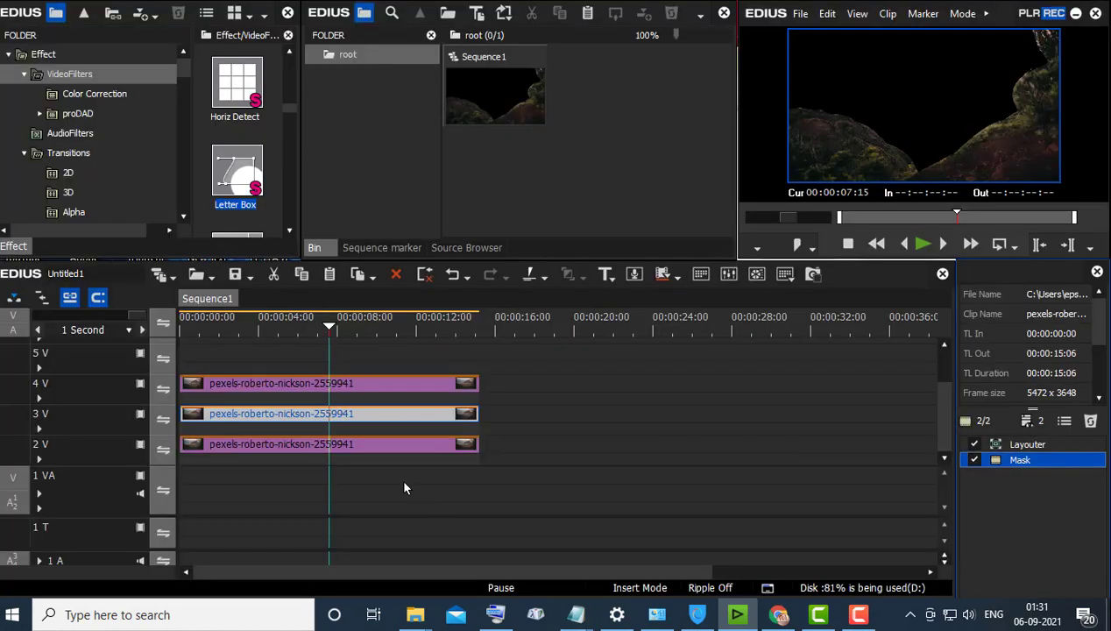
{"action": "double_click", "coordinate": [1018, 457]}
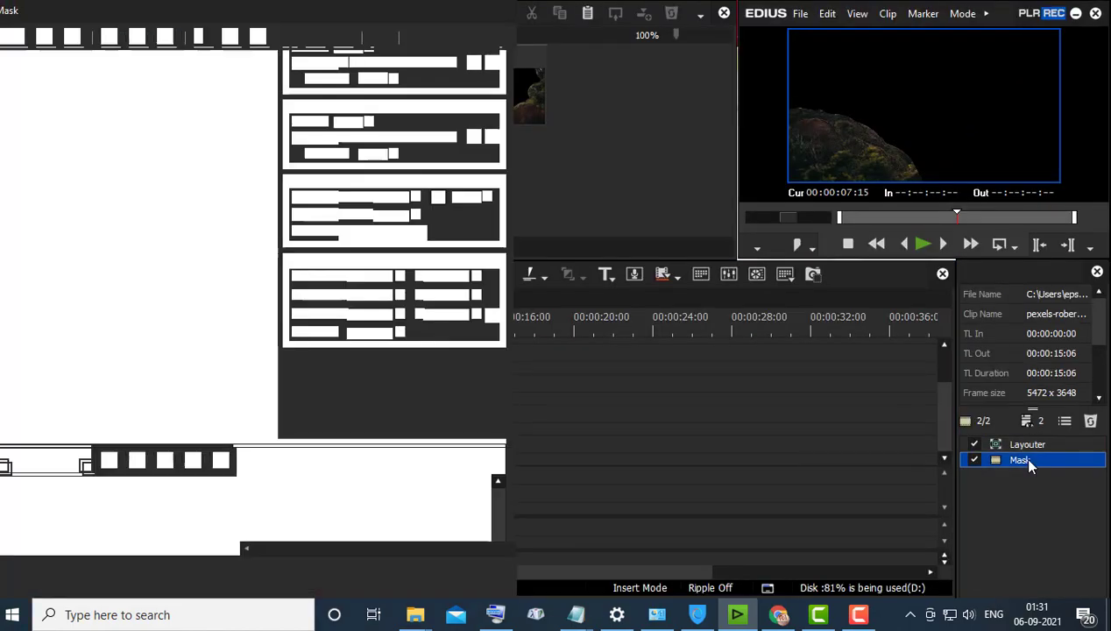
{"action": "left_click", "coordinate": [348, 383]}
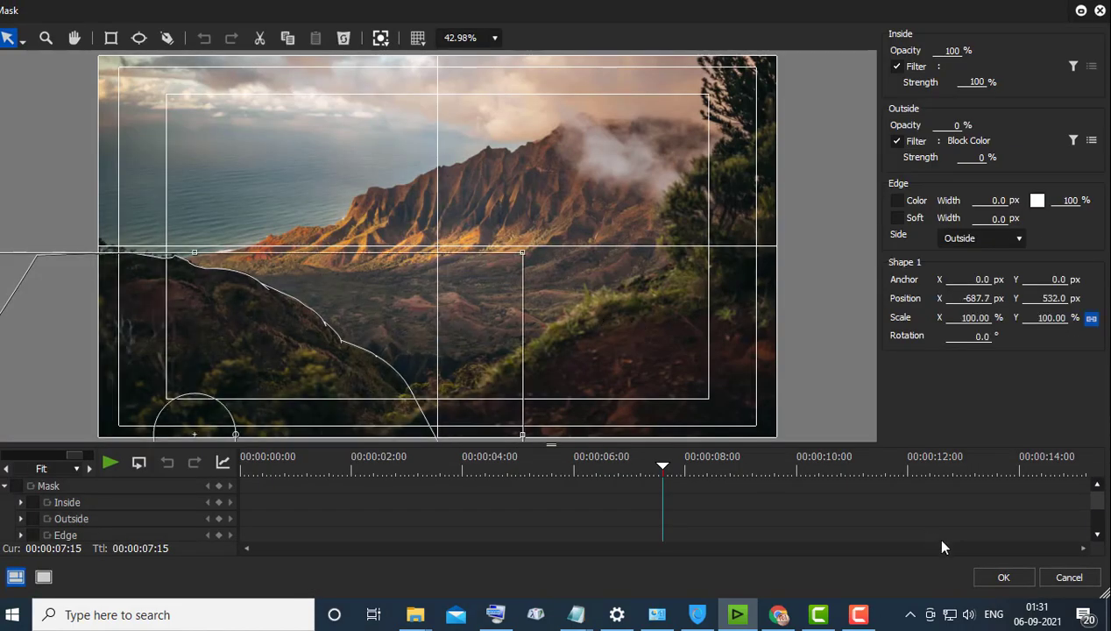
{"action": "left_click", "coordinate": [1004, 577]}
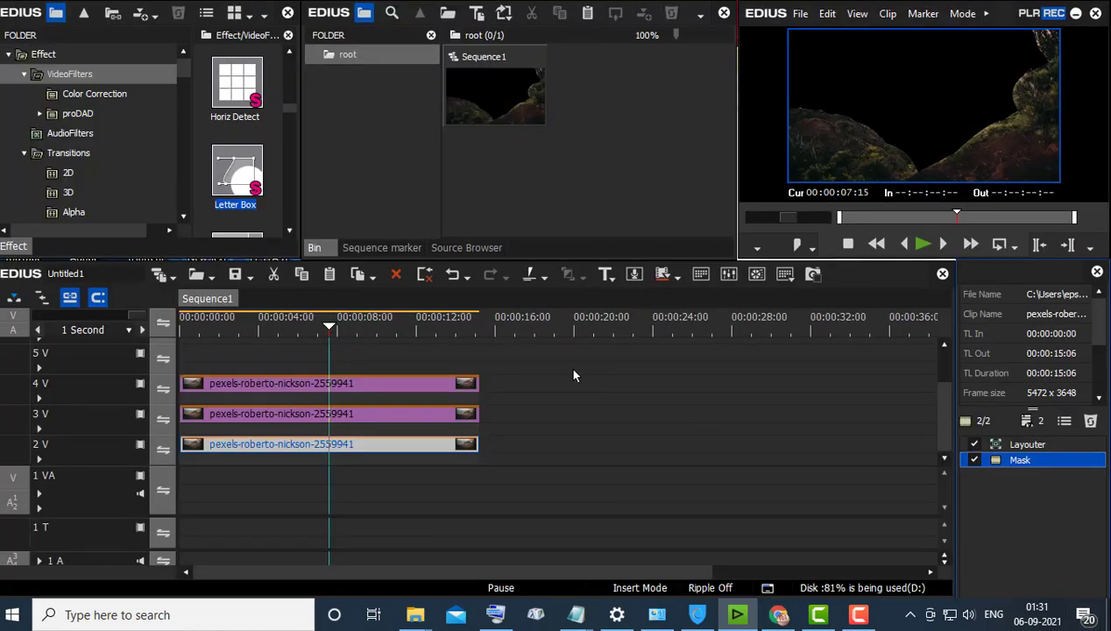
- Remove the Mask filter from the 2 V clip to use the full photo as background, and check the composite
{"action": "left_click", "coordinate": [273, 326]}
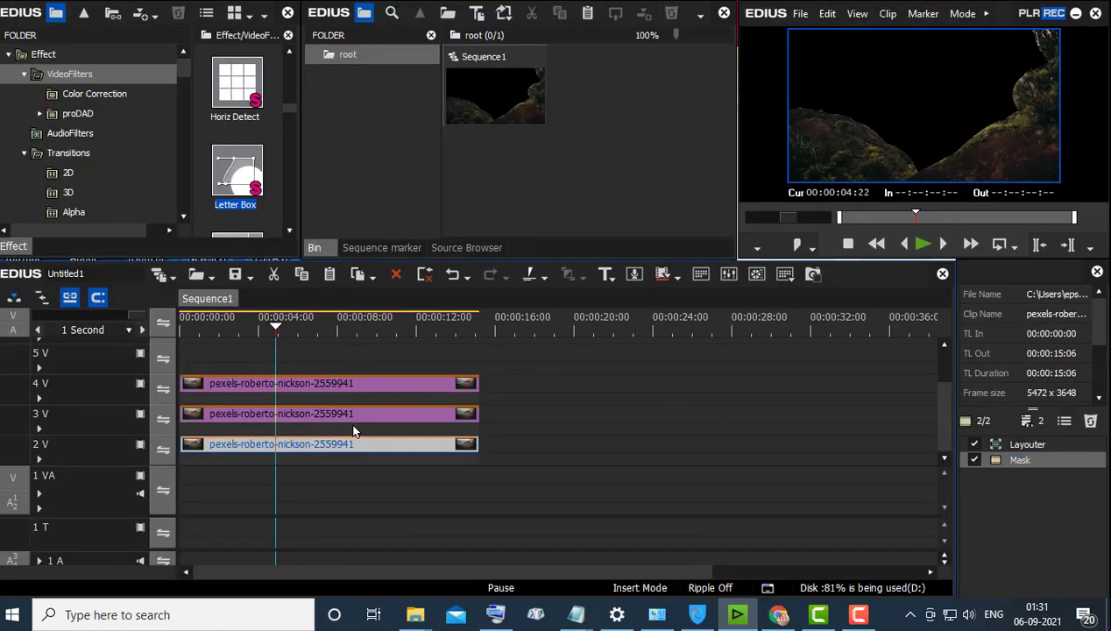
{"action": "left_click", "coordinate": [1058, 454]}
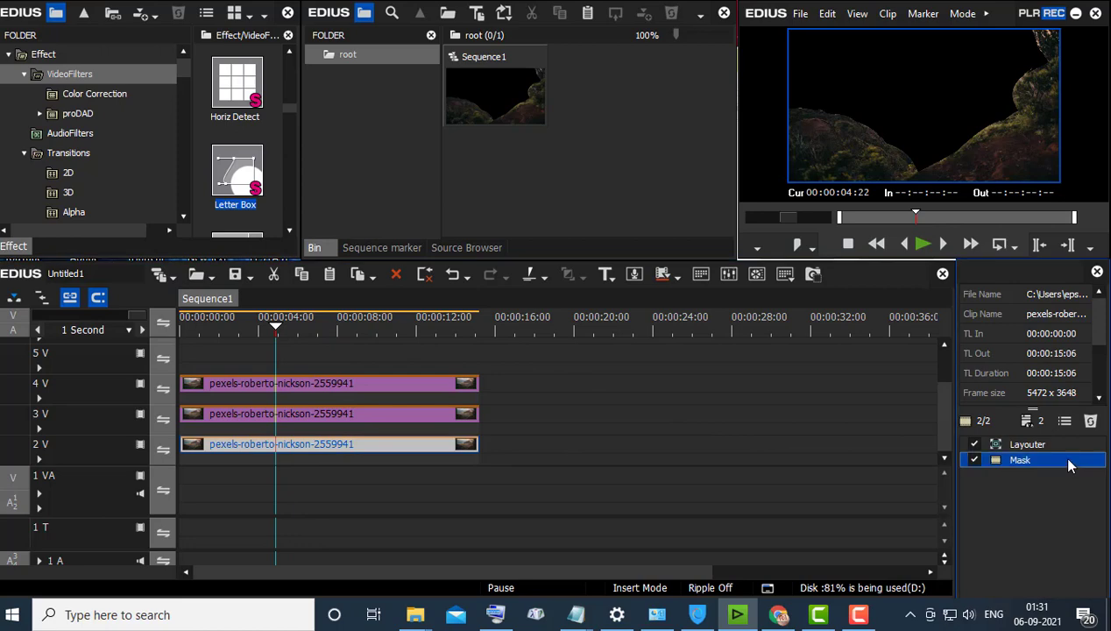
{"action": "left_click", "coordinate": [1091, 421]}
{"action": "left_click_drag", "start_coordinate": [276, 328], "coordinate": [306, 329]}
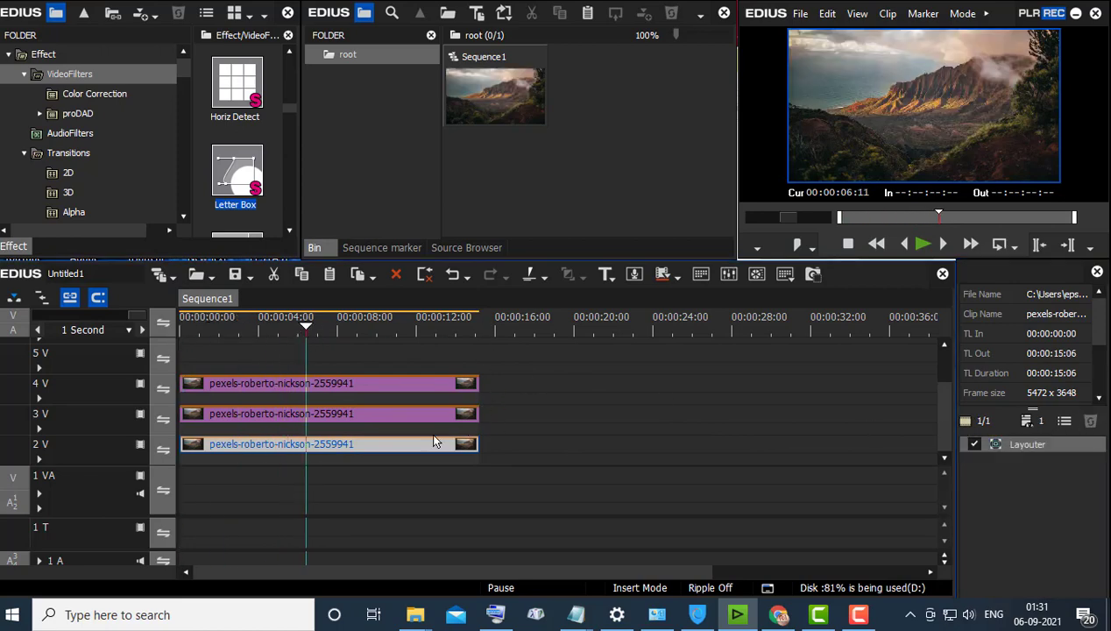
- In the 2 V clip's Layouter, enable keyframing for all parameters and enlarge the photo to 34.50% stretch at the clip's start
{"action": "double_click", "coordinate": [1022, 444]}
{"action": "left_click_drag", "start_coordinate": [427, 357], "coordinate": [151, 356]}
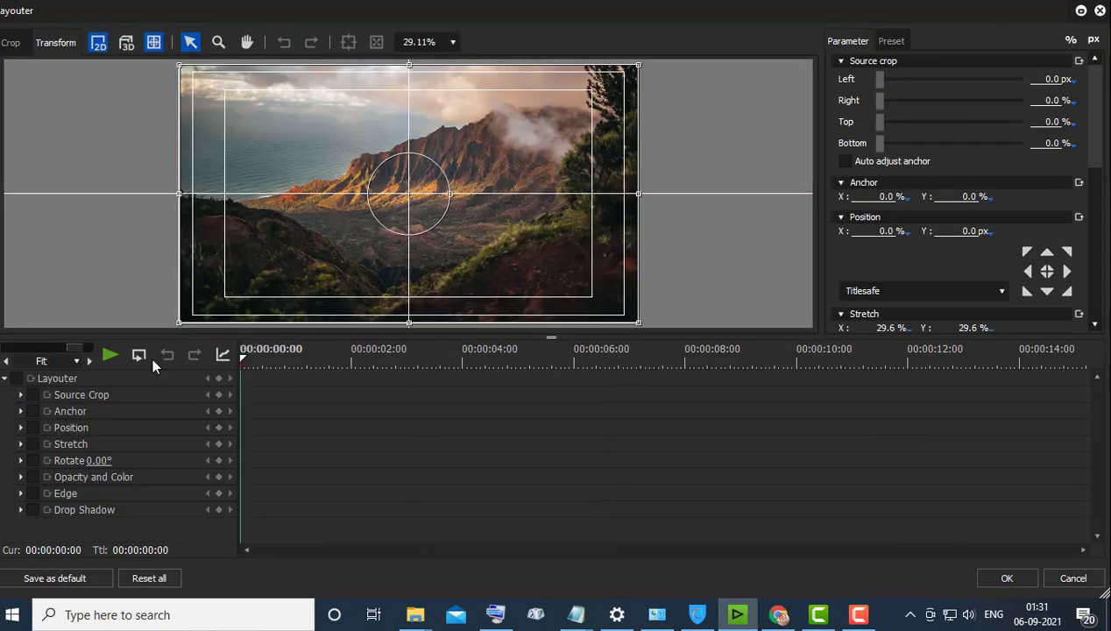
{"action": "left_click_drag", "start_coordinate": [641, 326], "coordinate": [671, 339]}
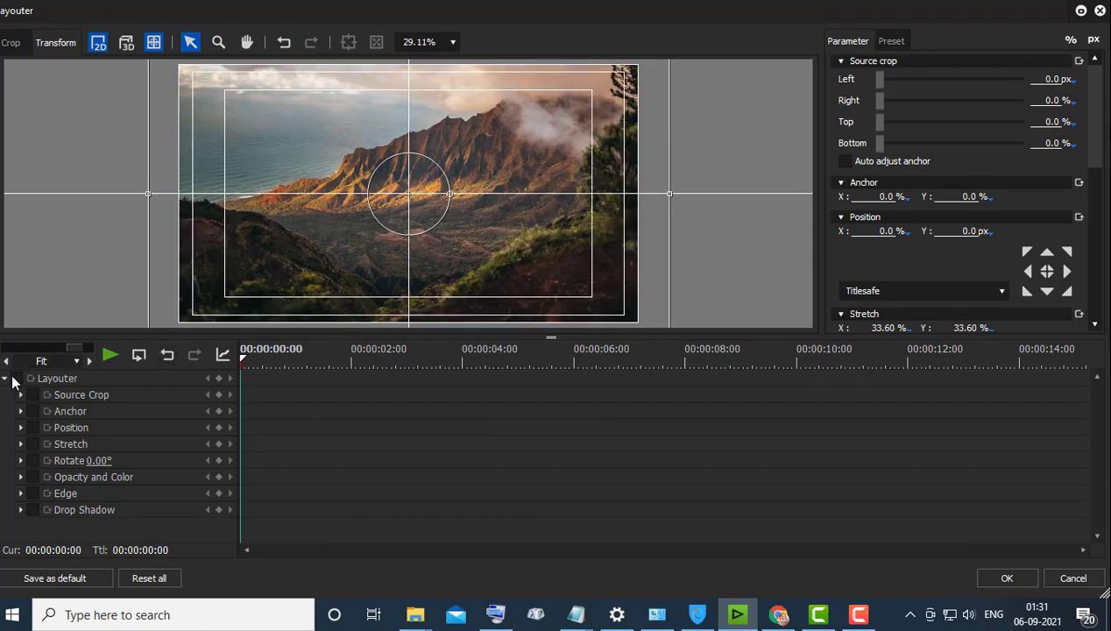
{"action": "left_click", "coordinate": [14, 379]}
{"action": "left_click_drag", "start_coordinate": [673, 202], "coordinate": [678, 195]}
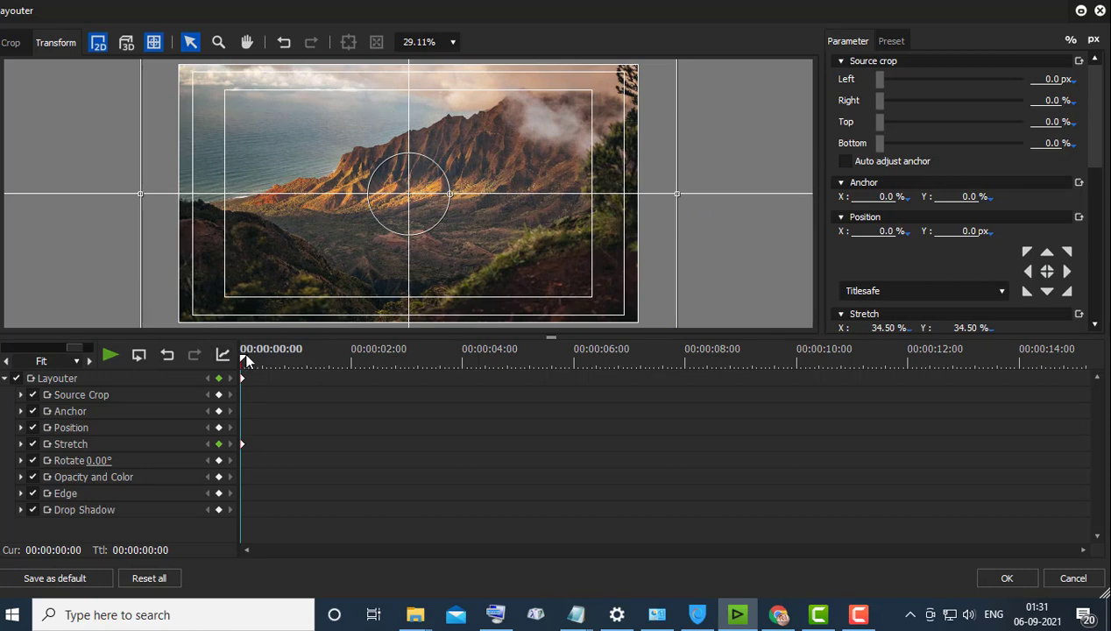
- Set a stretch of 30.30% at the end of the 2 V clip, apply the layout, and preview the background zoom-out
{"action": "left_click_drag", "start_coordinate": [246, 360], "coordinate": [1087, 360]}
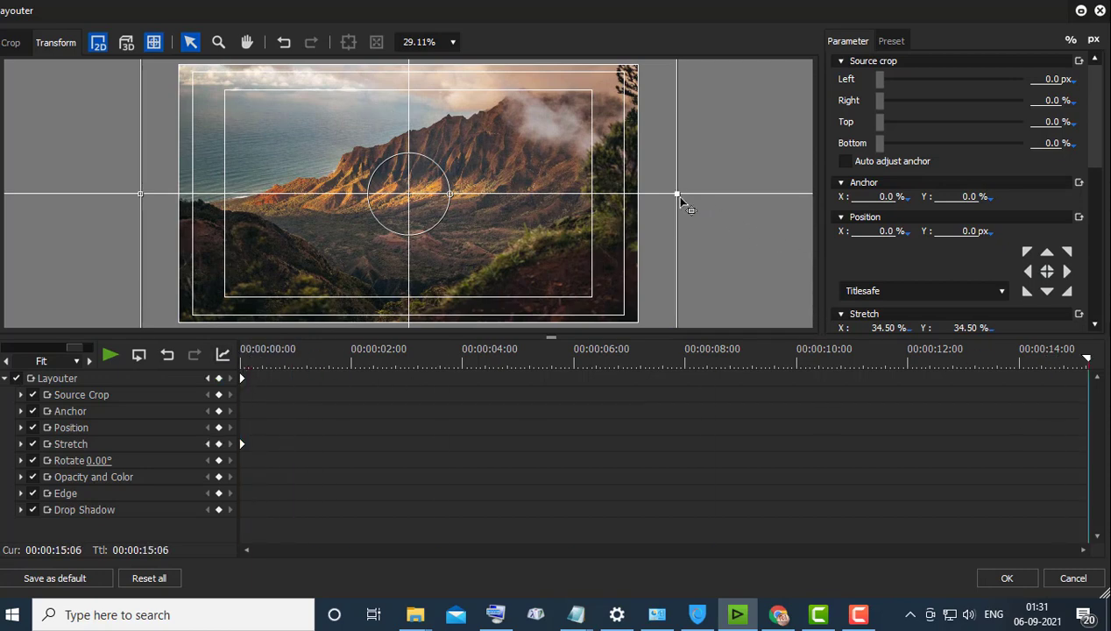
{"action": "left_click_drag", "start_coordinate": [680, 200], "coordinate": [648, 203]}
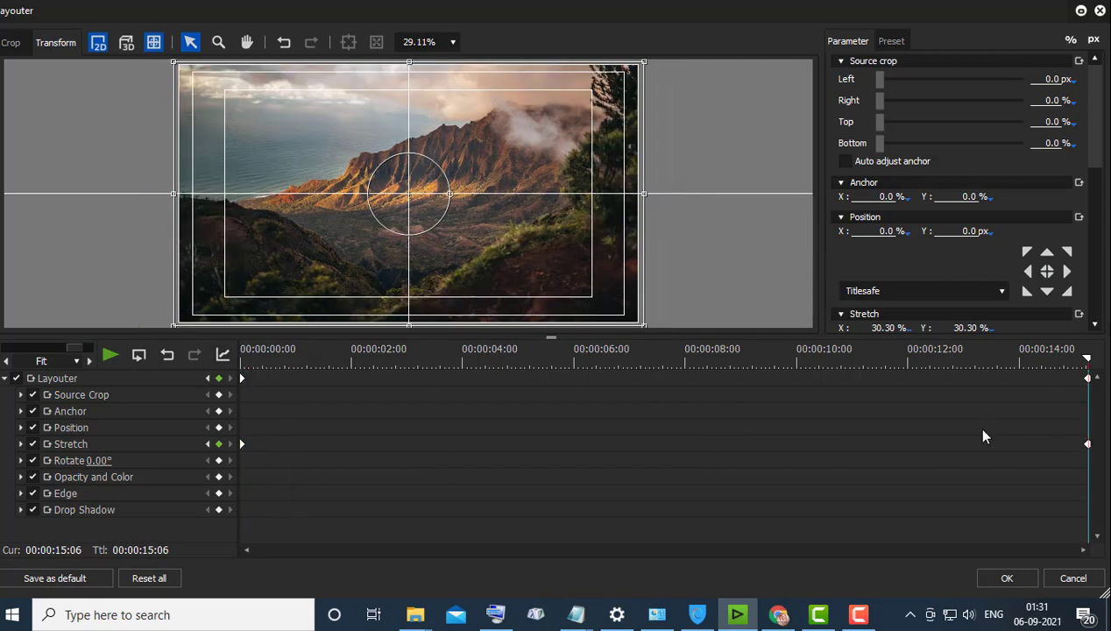
{"action": "left_click", "coordinate": [1008, 576]}
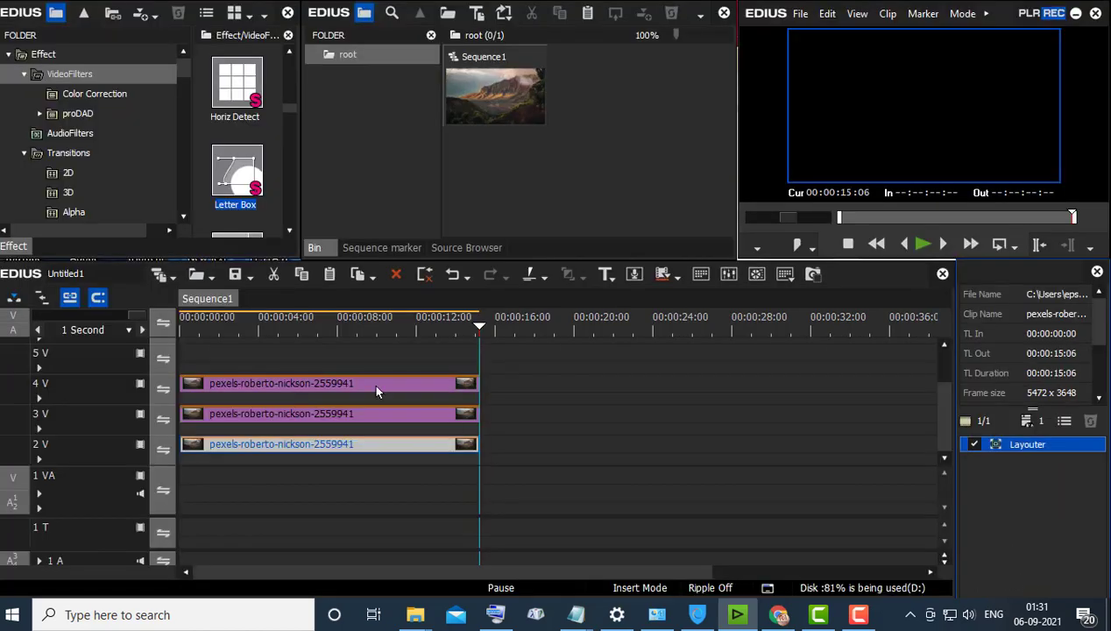
{"action": "left_click_drag", "start_coordinate": [352, 329], "coordinate": [375, 380]}
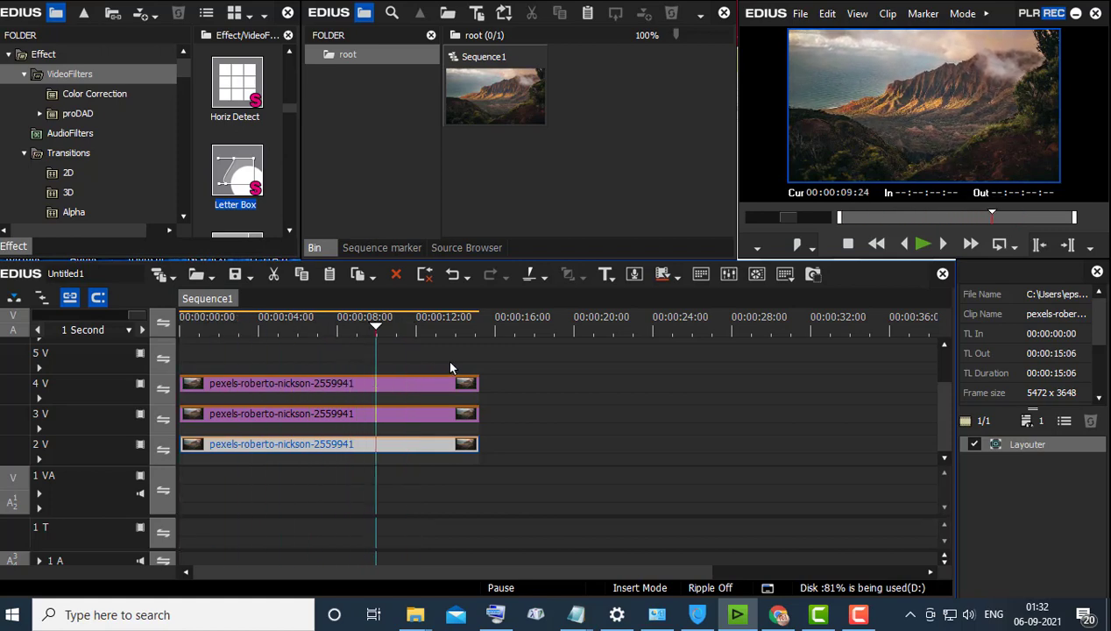
- Inspect the foreground clips on tracks 4 V and 3 V and the Layouter settings of the 3 V clip
{"action": "left_click", "coordinate": [420, 392]}
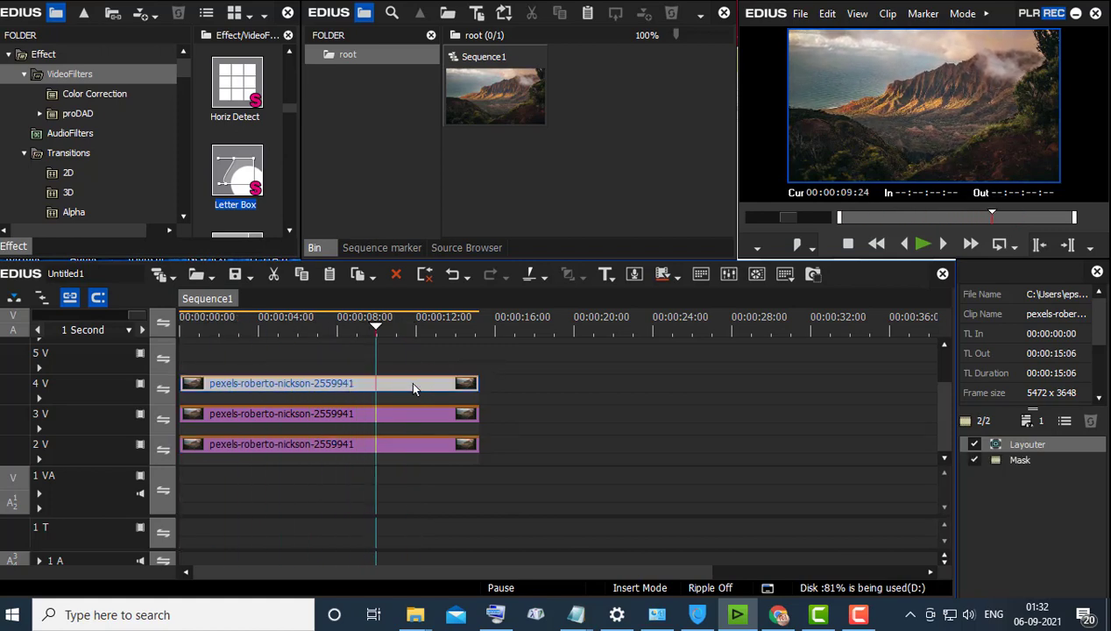
{"action": "mouse_move", "coordinate": [379, 337]}
{"action": "left_mouse_down"}
{"action": "mouse_move", "coordinate": [348, 336]}
{"action": "mouse_move", "coordinate": [386, 338]}
{"action": "left_mouse_up"}
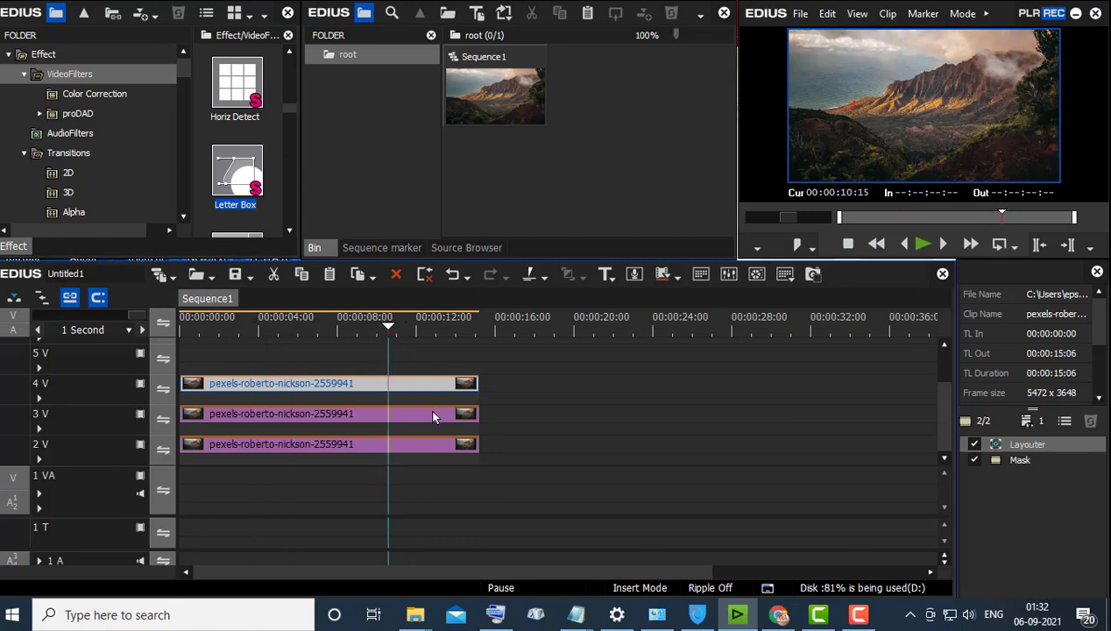
{"action": "left_click", "coordinate": [433, 416]}
{"action": "double_click", "coordinate": [1027, 443]}
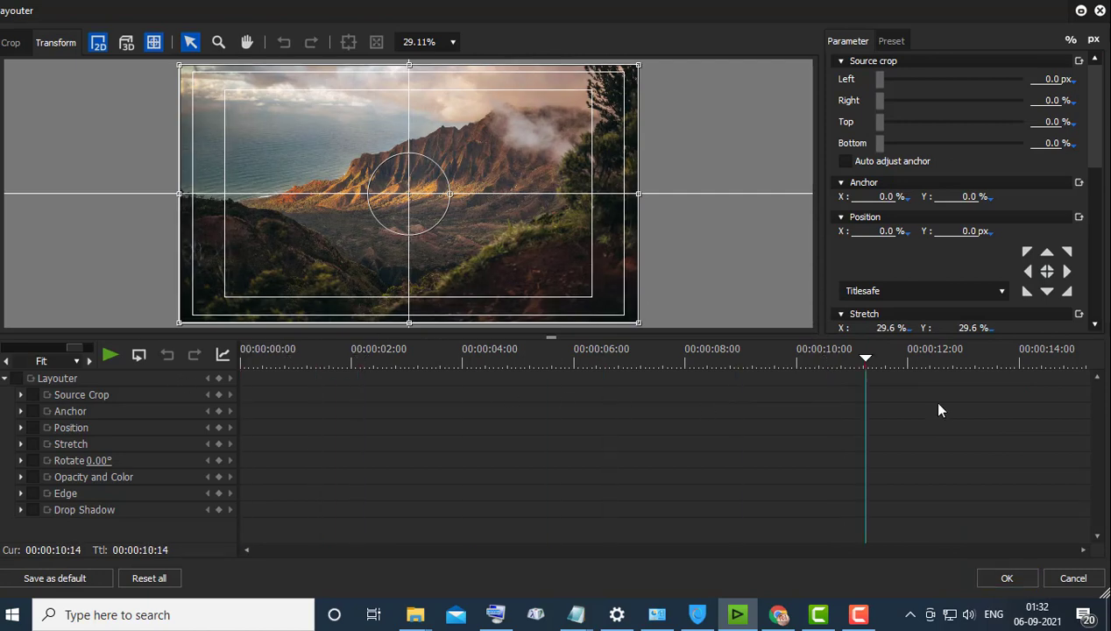
{"action": "left_click", "coordinate": [1007, 578]}
{"action": "mouse_move", "coordinate": [272, 331]}
{"action": "left_mouse_down"}
{"action": "mouse_move", "coordinate": [285, 332]}
{"action": "mouse_move", "coordinate": [252, 333]}
{"action": "mouse_move", "coordinate": [272, 333]}
{"action": "left_mouse_up"}
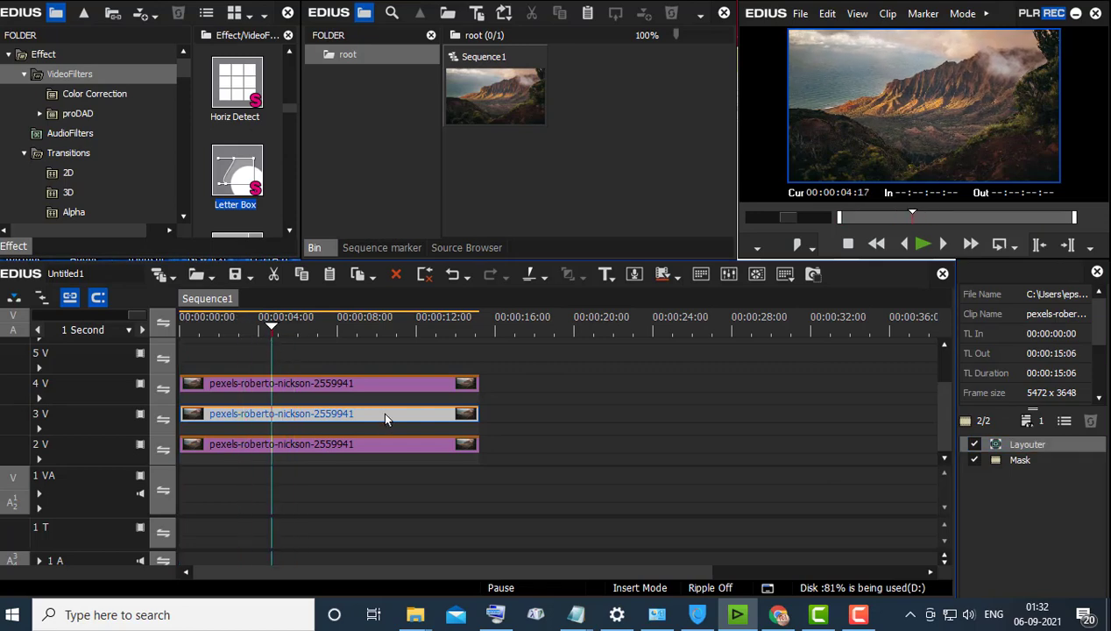
{"action": "right_click", "coordinate": [385, 419]}
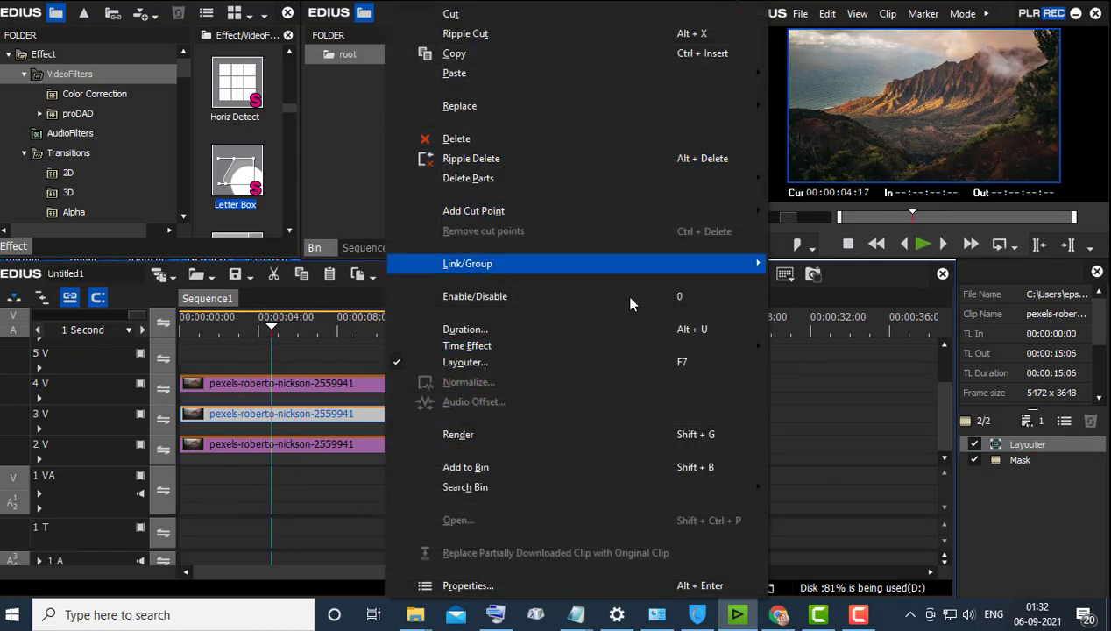
{"action": "left_click", "coordinate": [345, 426]}
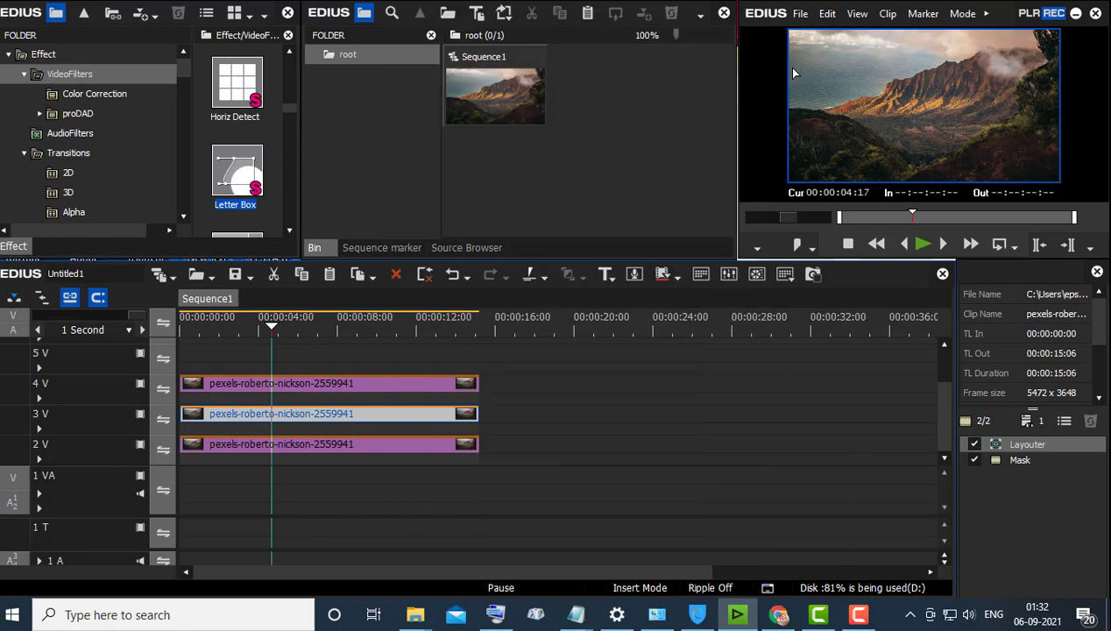
- Add the selected foreground clip on 3 V to the bin as its own sequence
{"action": "left_click", "coordinate": [828, 14]}
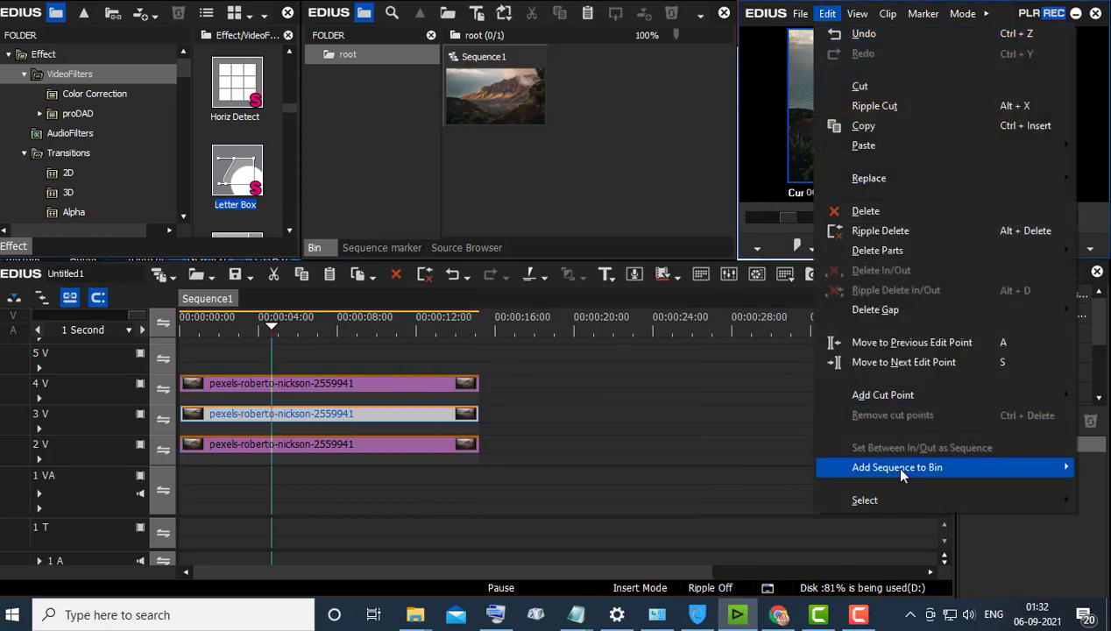
{"action": "mouse_move", "coordinate": [901, 471]}
{"action": "left_click", "coordinate": [774, 487]}
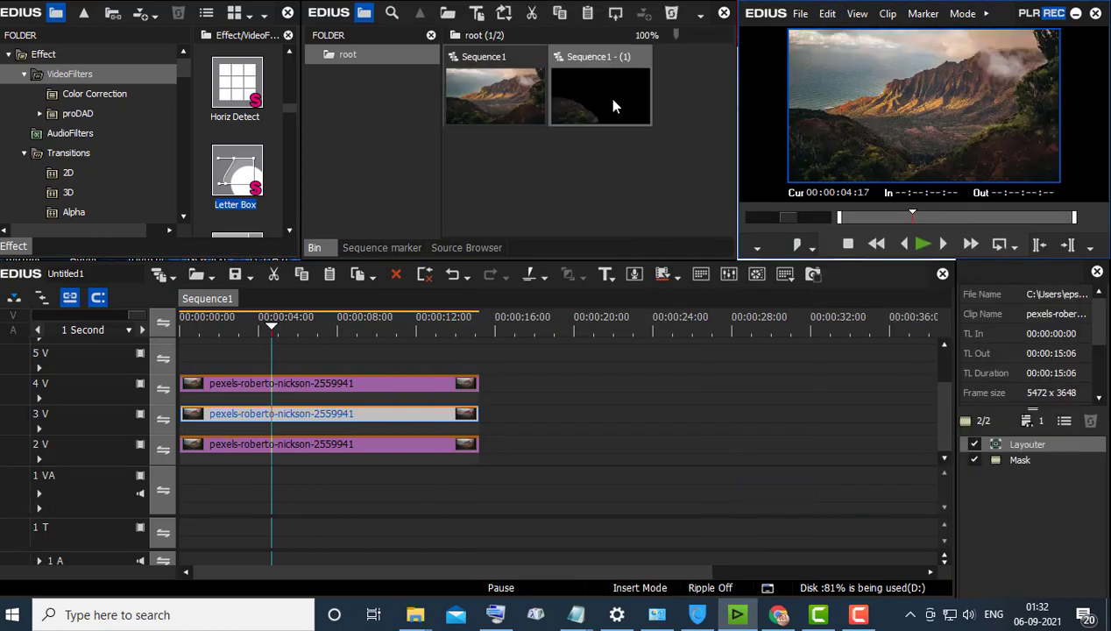
- Replace the original 3 V clip with Sequence1 - (1), parking the original clip on 5 V and starting the sequence at the timeline's beginning
{"action": "left_click_drag", "start_coordinate": [568, 421], "coordinate": [512, 419]}
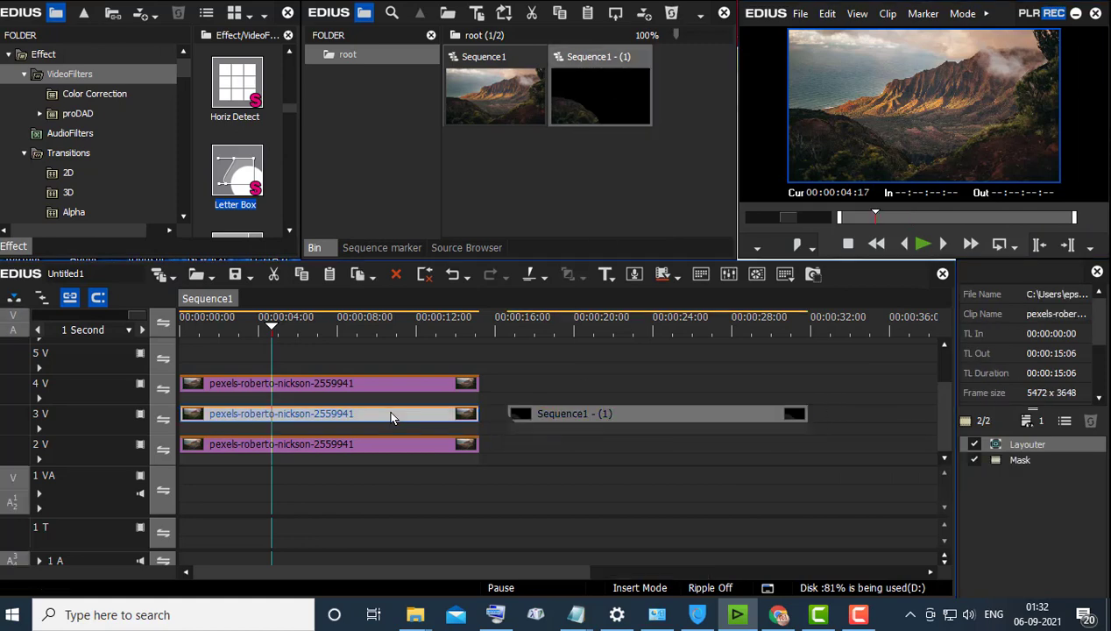
{"action": "left_click_drag", "start_coordinate": [386, 419], "coordinate": [851, 355]}
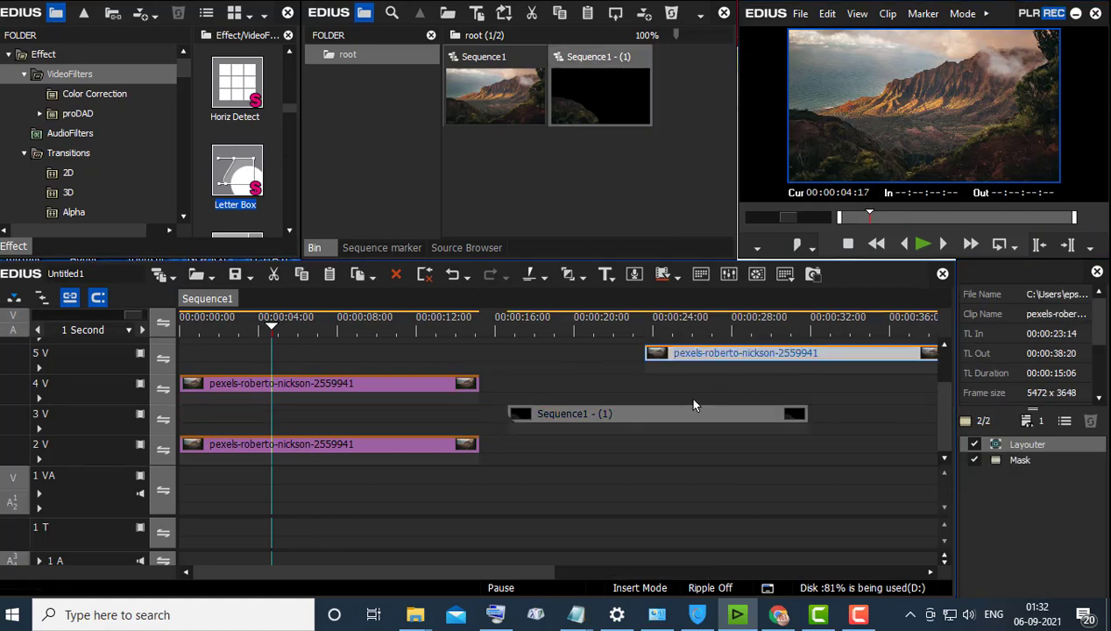
{"action": "left_click", "coordinate": [682, 415]}
{"action": "left_click_drag", "start_coordinate": [682, 415], "coordinate": [327, 421]}
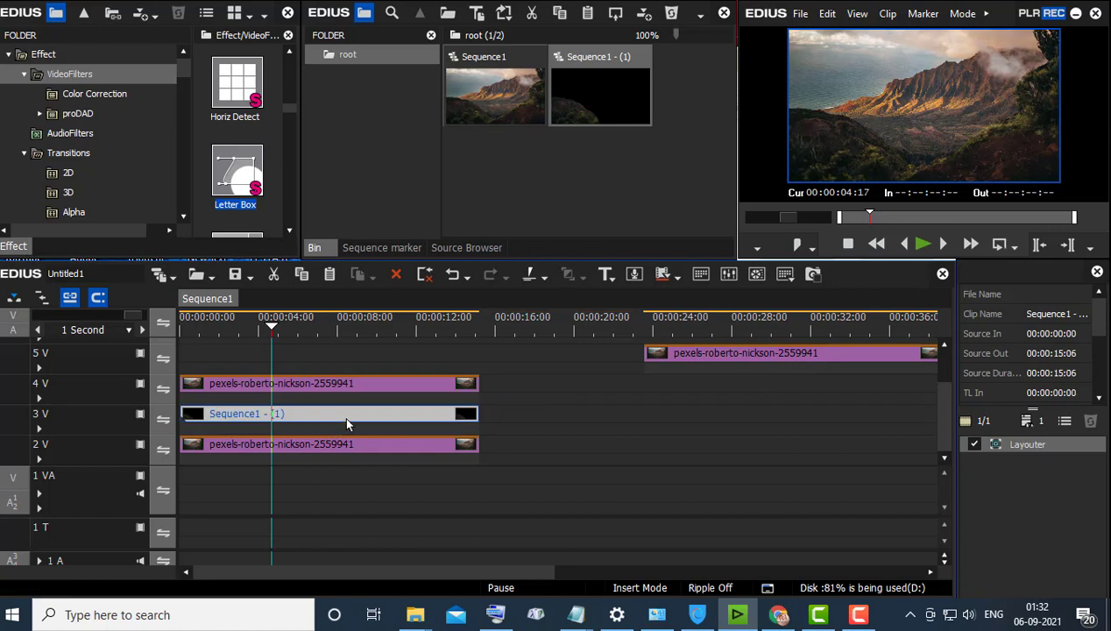
- Copy the 2 V clip's Layouter animation onto the Sequence1 - (1) clip on 3 V
{"action": "left_click", "coordinate": [1055, 447]}
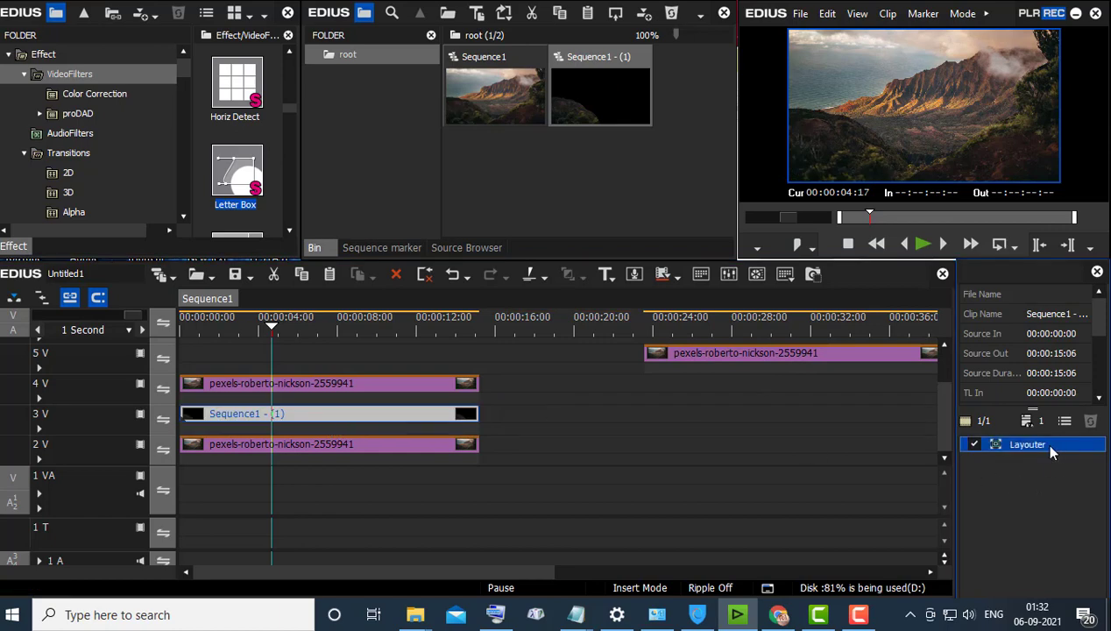
{"action": "left_click", "coordinate": [435, 448]}
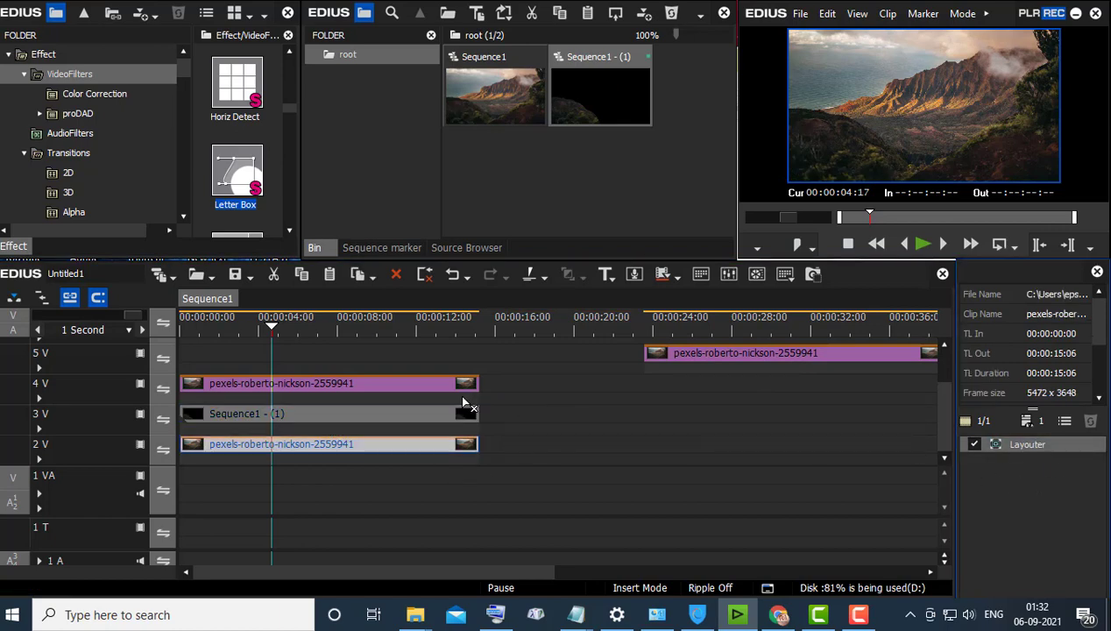
{"action": "left_click", "coordinate": [408, 419], "text": "ctrl"}
{"action": "left_click", "coordinate": [408, 419]}
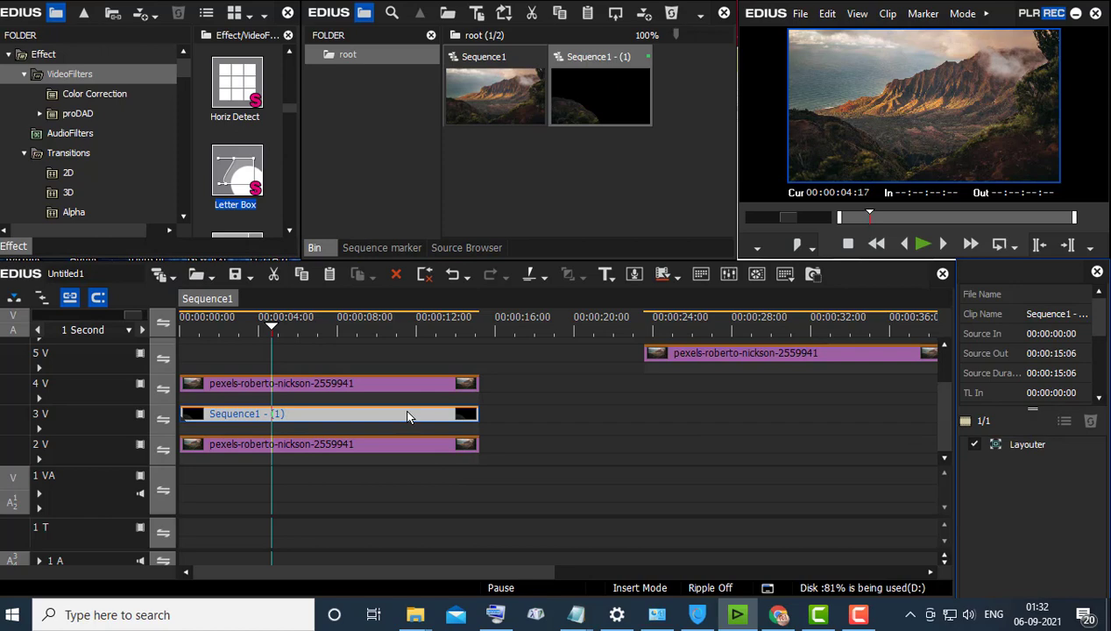
- In the Layouter of Sequence1 - (1), keyframe the start position at X 5.90% and Y -3.4 px
{"action": "double_click", "coordinate": [1047, 445]}
{"action": "left_click", "coordinate": [208, 378]}
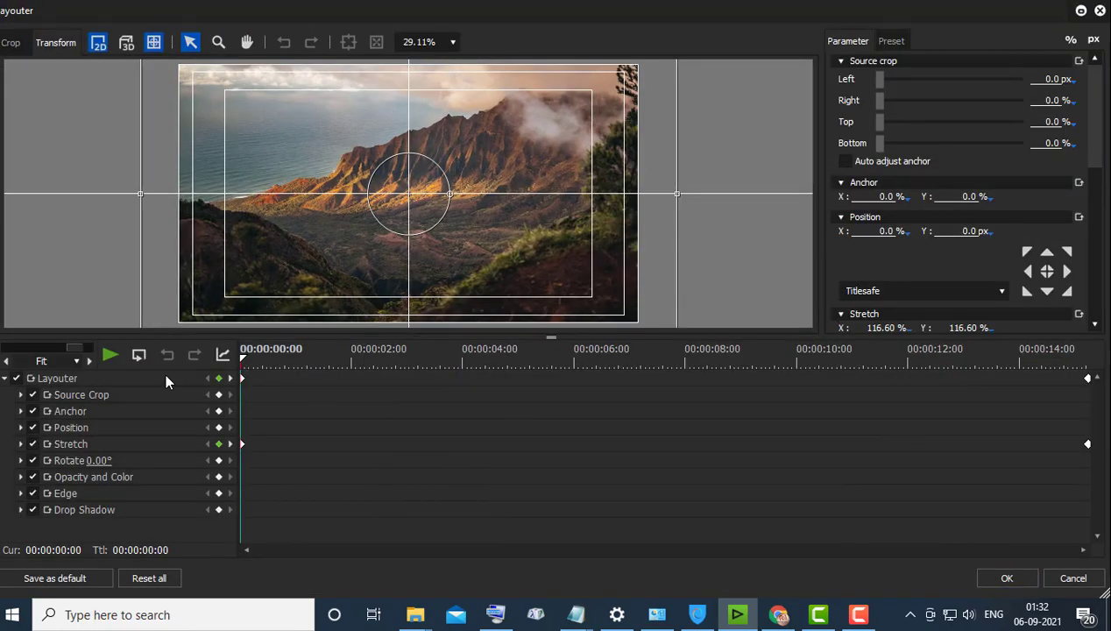
{"action": "left_click_drag", "start_coordinate": [572, 238], "coordinate": [525, 238]}
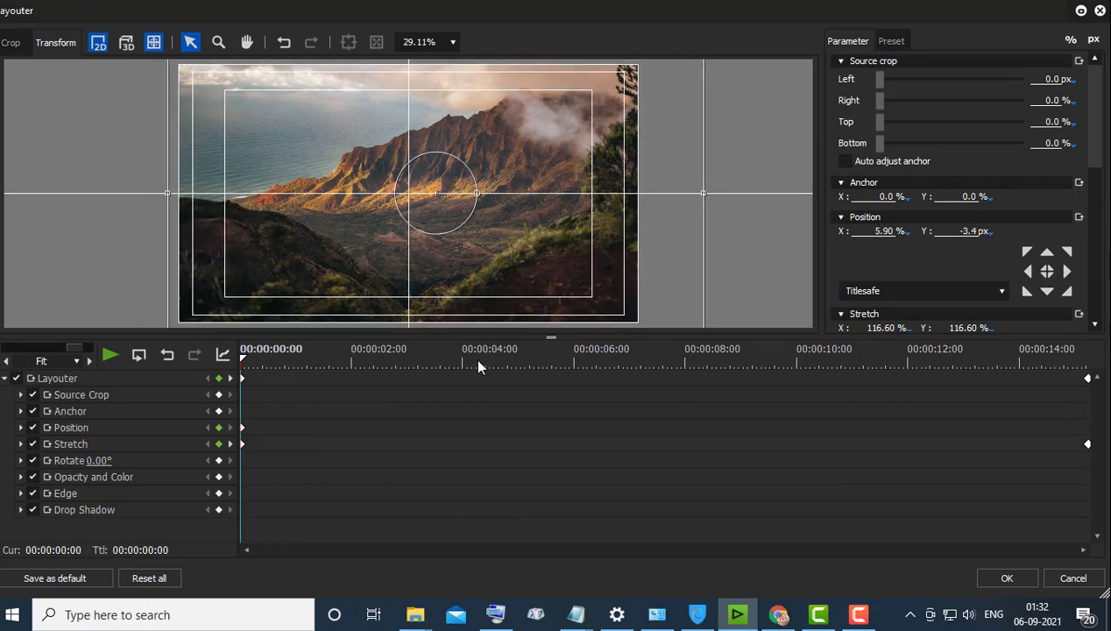
- Keyframe the end position of Sequence1 - (1) at X -1.40% and Y 3.4 px, apply the layout, and check the motion
{"action": "left_click_drag", "start_coordinate": [362, 359], "coordinate": [1067, 432]}
{"action": "left_click_drag", "start_coordinate": [1067, 373], "coordinate": [1106, 369]}
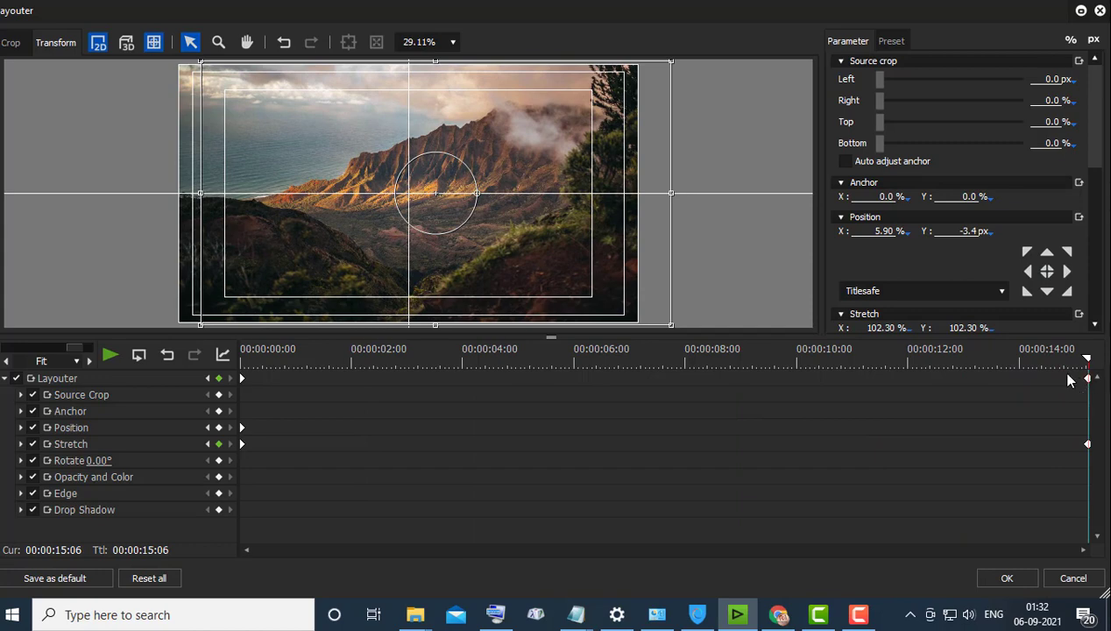
{"action": "left_click_drag", "start_coordinate": [479, 181], "coordinate": [446, 186]}
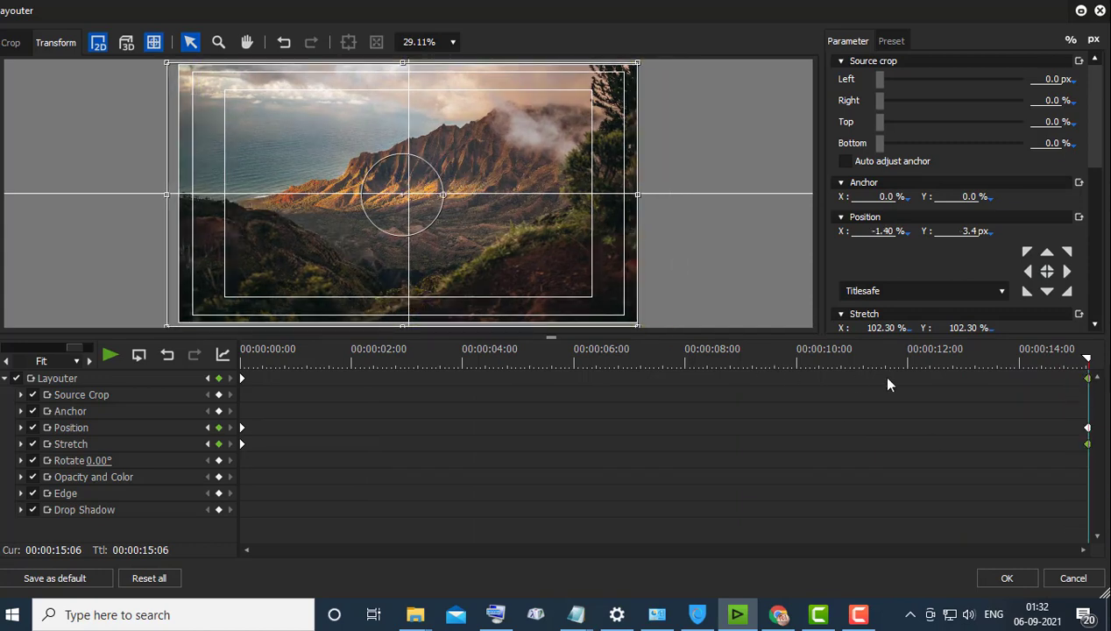
{"action": "left_click", "coordinate": [908, 359]}
{"action": "left_click_drag", "start_coordinate": [250, 357], "coordinate": [1093, 393]}
{"action": "left_click", "coordinate": [1003, 581]}
{"action": "left_click_drag", "start_coordinate": [186, 330], "coordinate": [334, 352]}
- Add the foreground clip on 4 V to the bin as its own sequence
{"action": "left_click", "coordinate": [347, 383]}
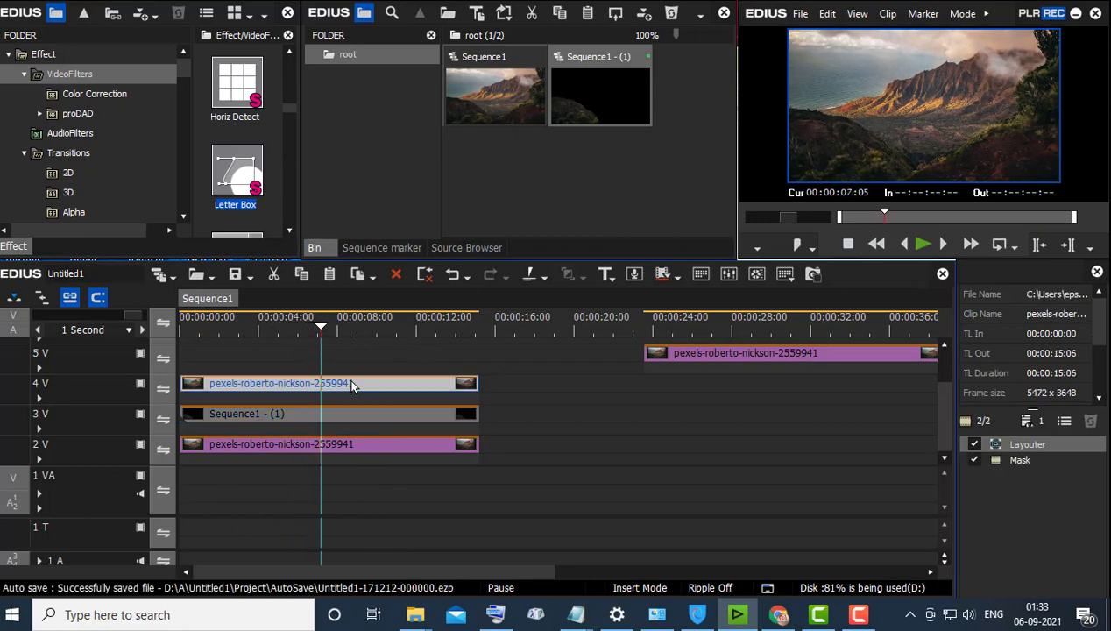
{"action": "left_click", "coordinate": [827, 13]}
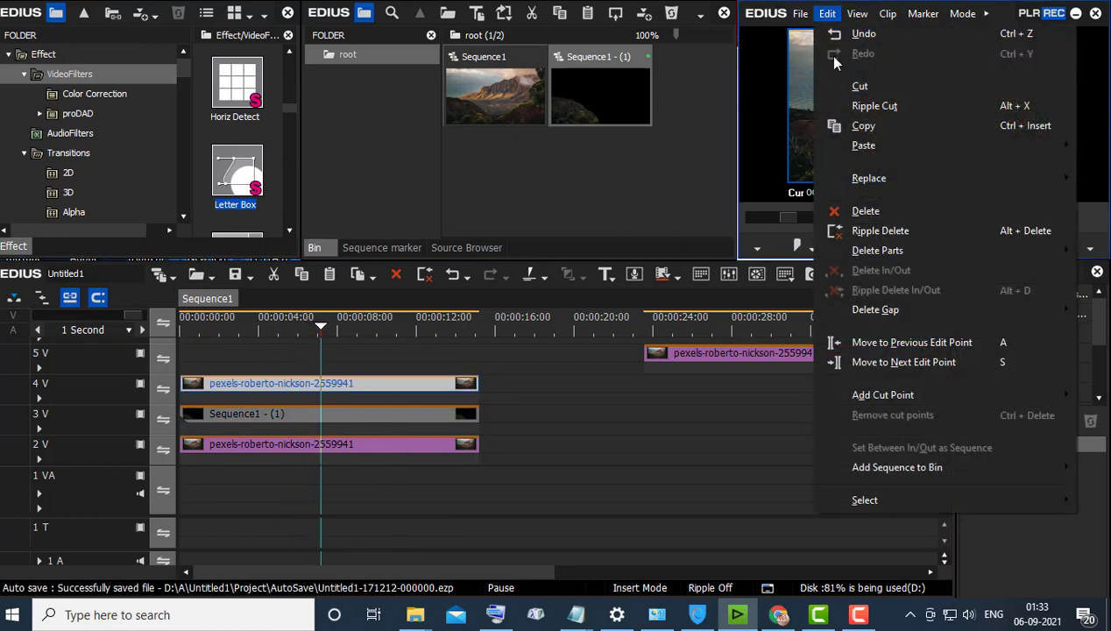
{"action": "mouse_move", "coordinate": [902, 472]}
{"action": "left_click", "coordinate": [777, 487]}
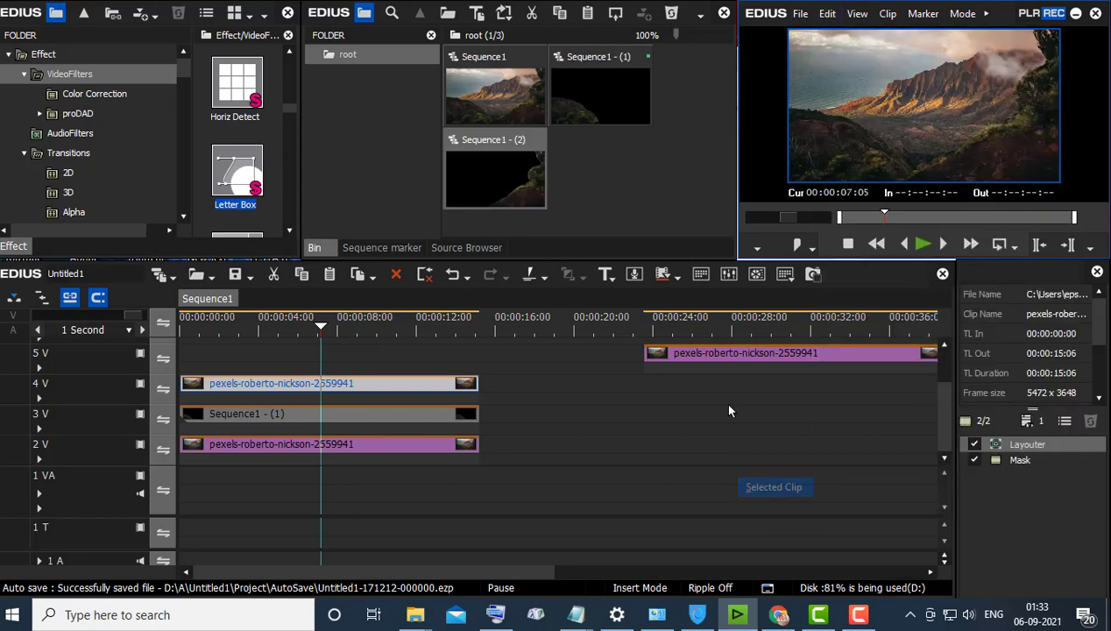
- Replace the original 4 V clip with Sequence1 - (2), deleting the photo clip and placing the sequence at the start of 4 V
{"action": "left_click_drag", "start_coordinate": [513, 315], "coordinate": [305, 399]}
{"action": "left_click", "coordinate": [322, 392]}
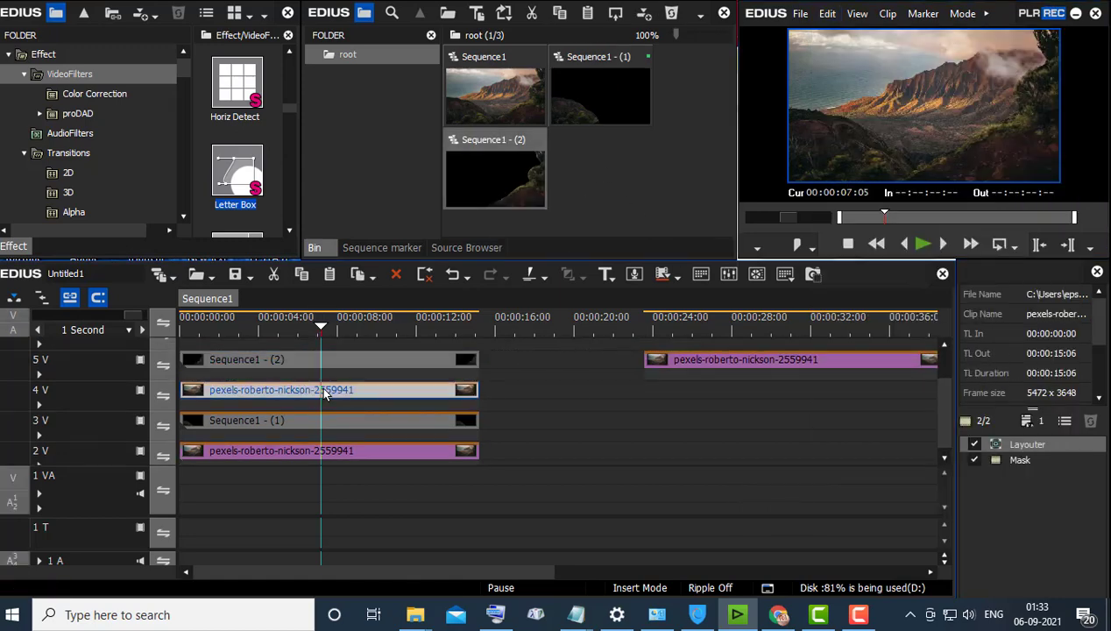
{"action": "key", "text": "Delete"}
{"action": "left_click_drag", "start_coordinate": [337, 360], "coordinate": [342, 392]}
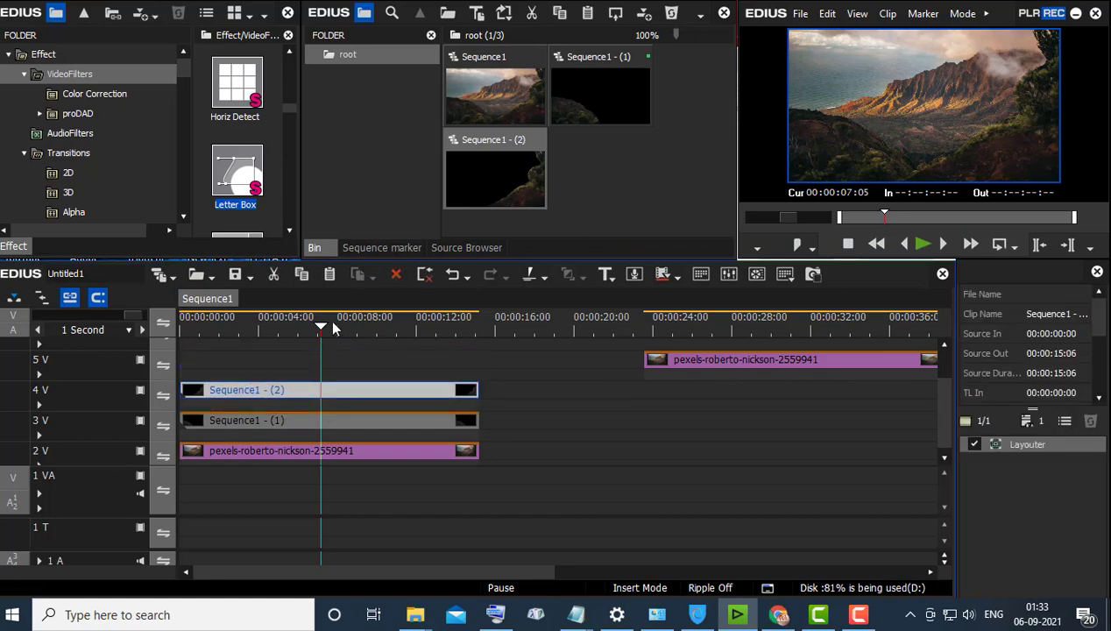
- Check the Layouter of Sequence1 - (2), and copy the Layouter animation from Sequence1 - (1) on 3 V onto it
{"action": "left_click_drag", "start_coordinate": [333, 323], "coordinate": [299, 324]}
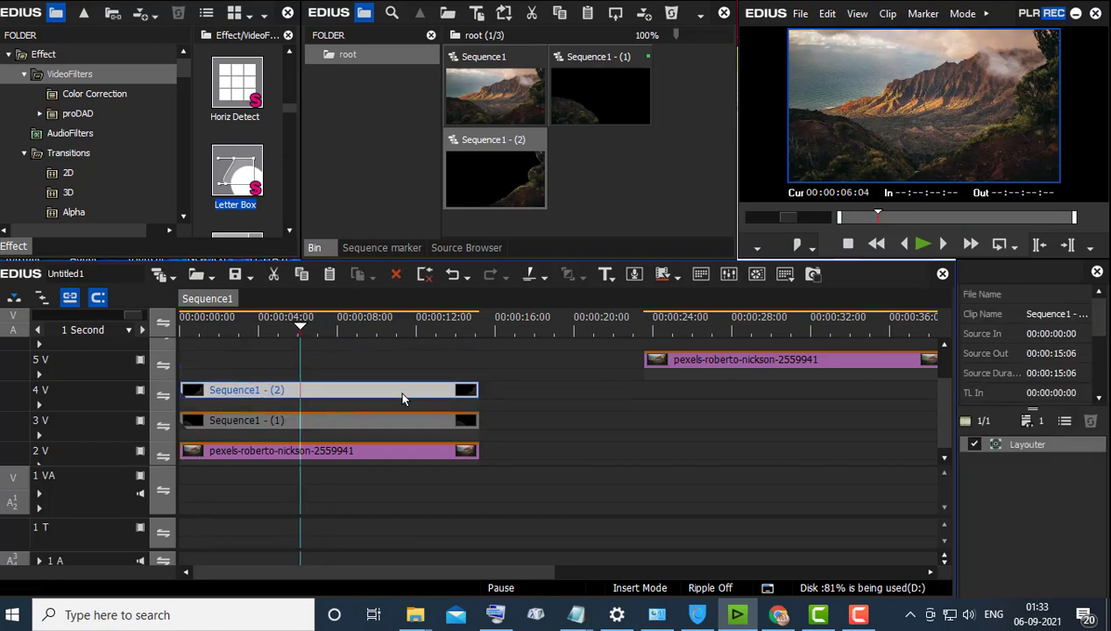
{"action": "double_click", "coordinate": [1017, 443]}
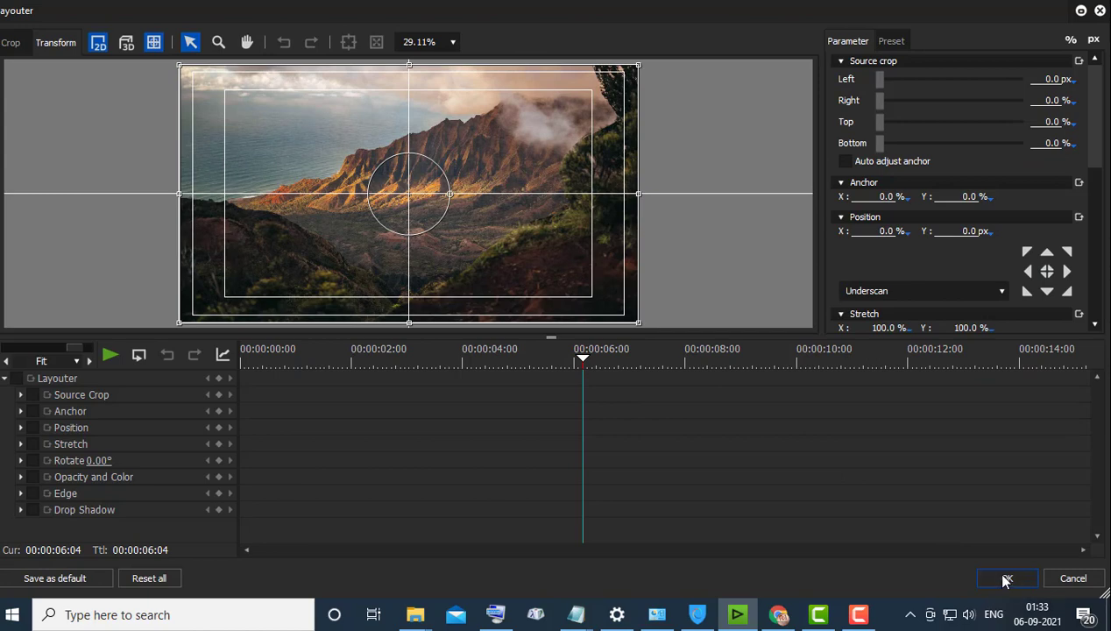
{"action": "left_click", "coordinate": [1007, 579]}
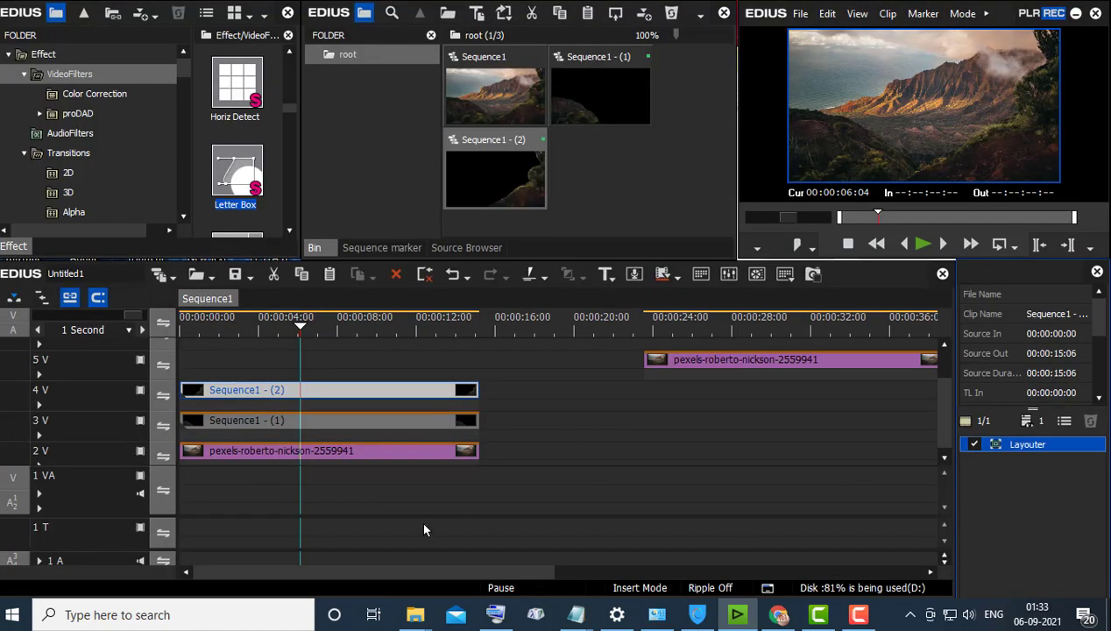
{"action": "left_click", "coordinate": [723, 426]}
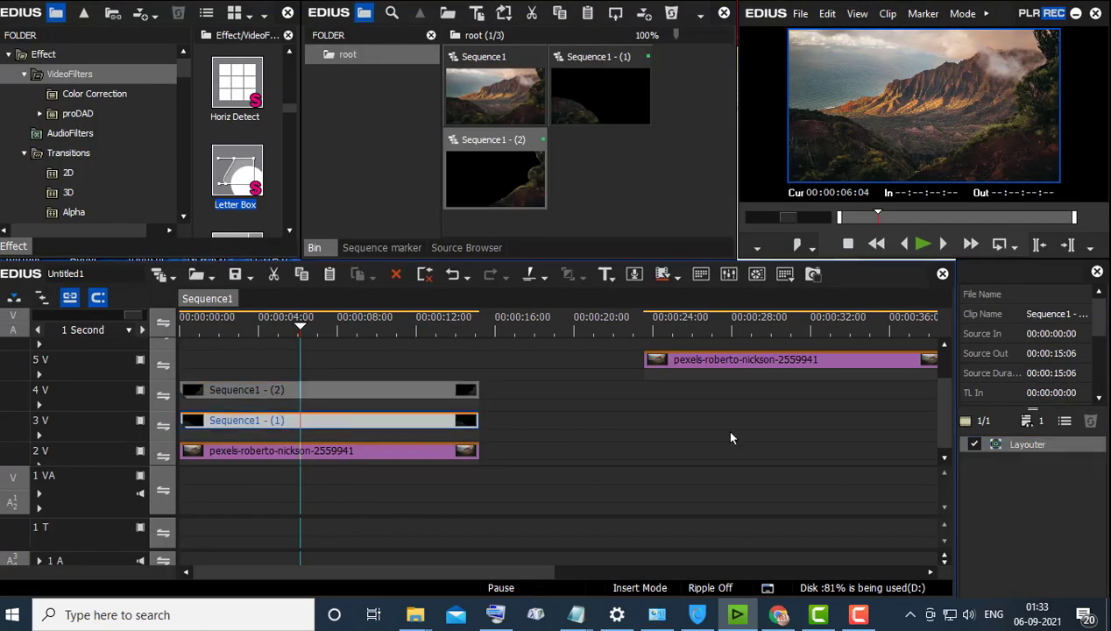
{"action": "left_click", "coordinate": [443, 390]}
- In the Layouter of Sequence1 - (2), set the start keyframe's position to X -7.90% and Y -3.4 px
{"action": "double_click", "coordinate": [1037, 444]}
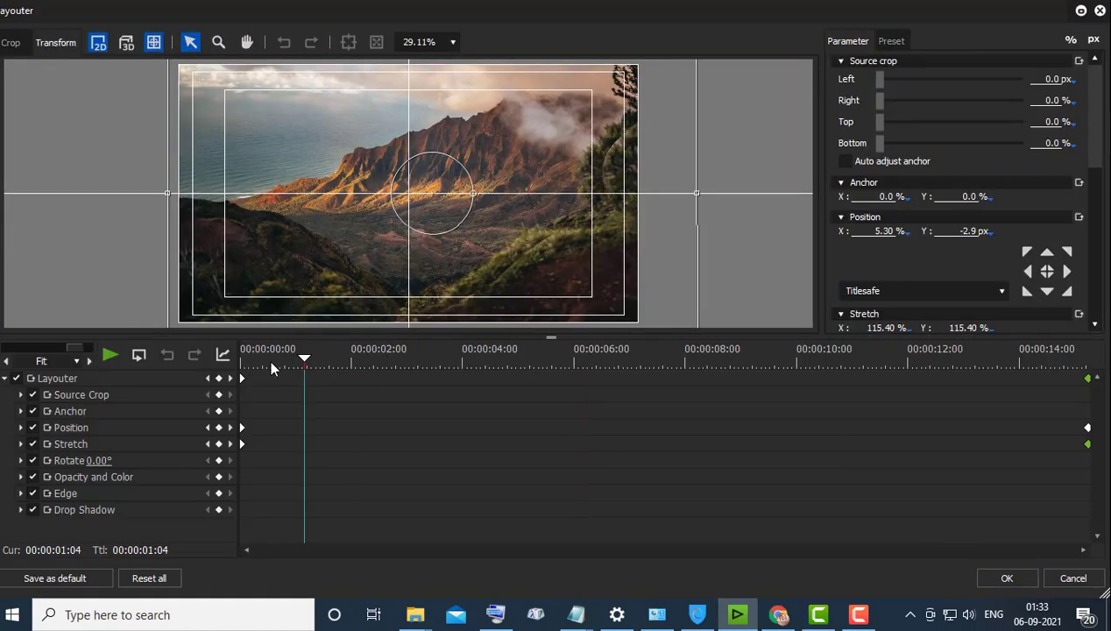
{"action": "left_click_drag", "start_coordinate": [272, 368], "coordinate": [219, 397]}
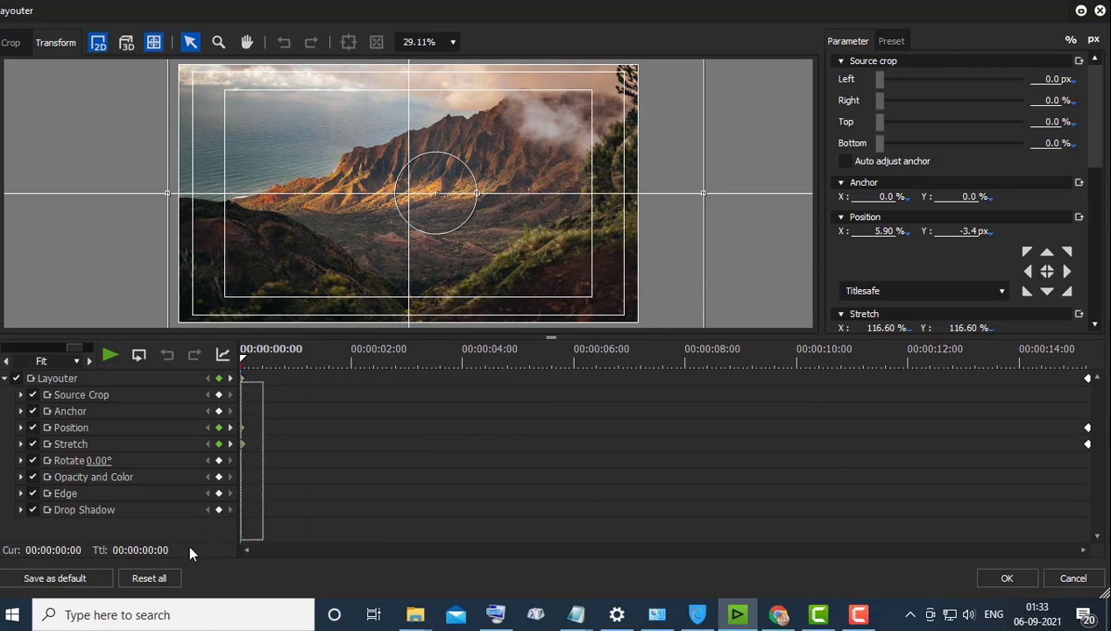
{"action": "left_click_drag", "start_coordinate": [509, 269], "coordinate": [455, 273]}
- Set the end keyframe's position of Sequence1 - (2) to X 0.40% and Y 0.0 px, check the motion, and apply the layout
{"action": "left_click", "coordinate": [1087, 360]}
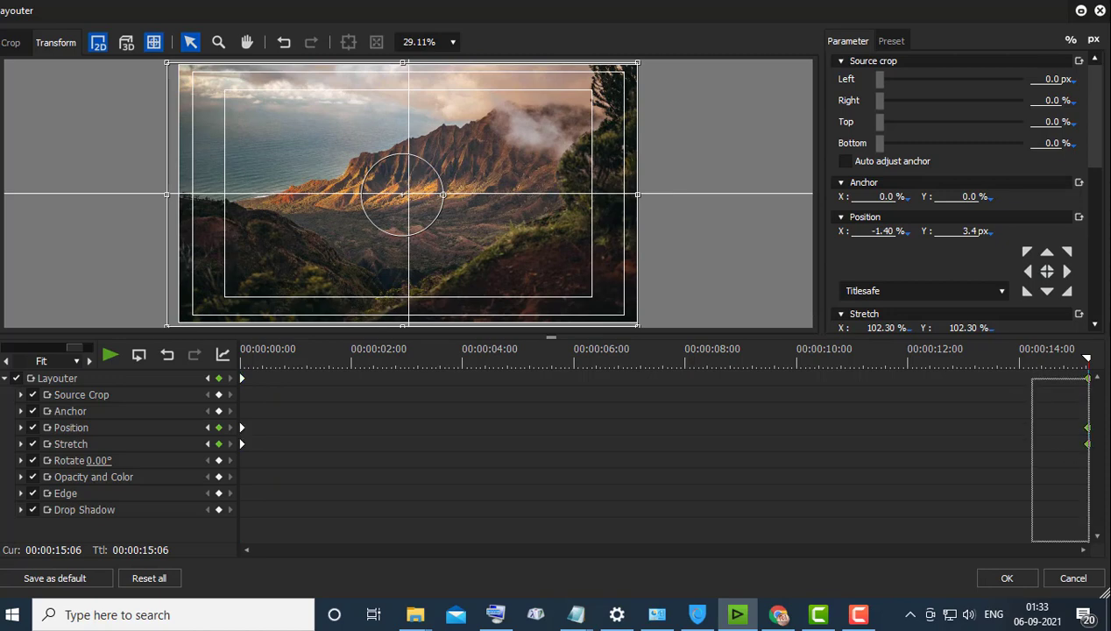
{"action": "left_click_drag", "start_coordinate": [438, 191], "coordinate": [457, 199]}
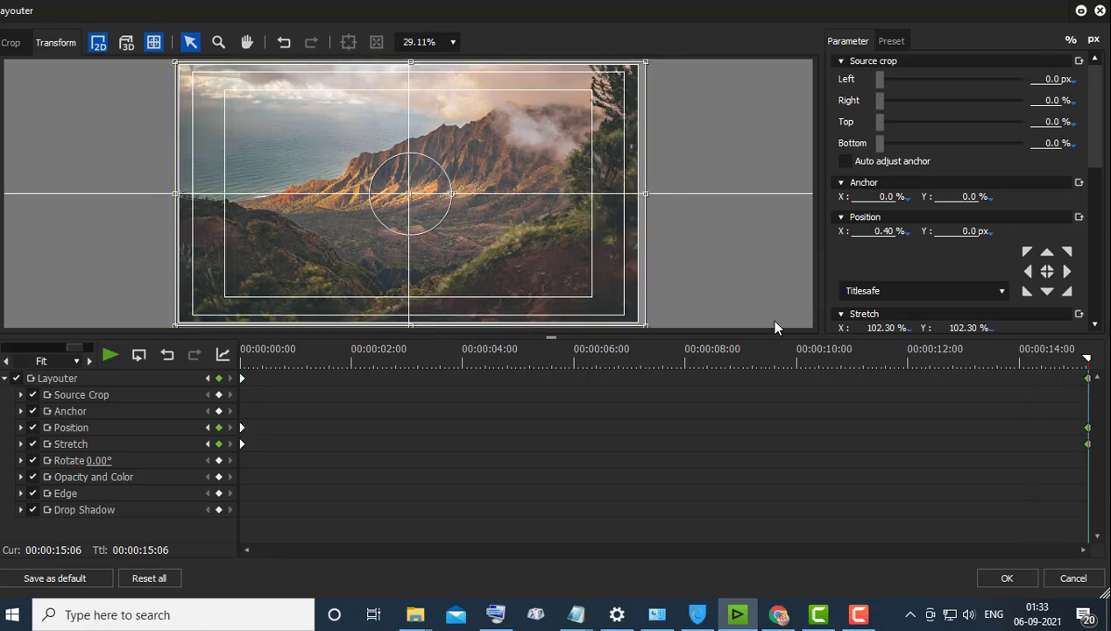
{"action": "left_click", "coordinate": [243, 373]}
{"action": "left_click", "coordinate": [596, 432]}
{"action": "left_click_drag", "start_coordinate": [684, 445], "coordinate": [1089, 442]}
{"action": "left_click", "coordinate": [1000, 584]}
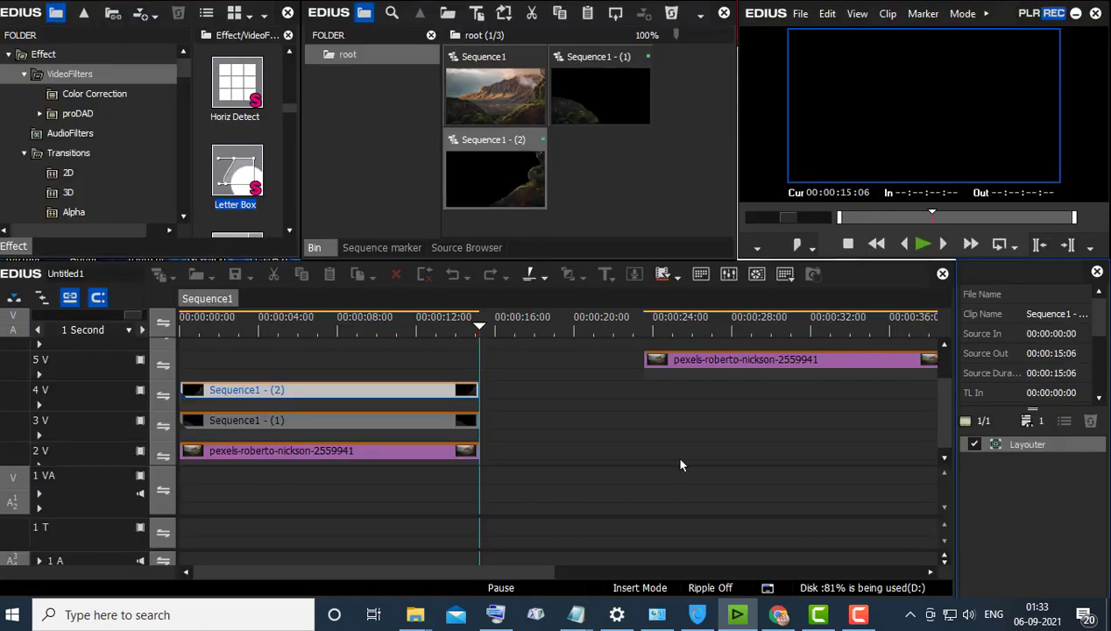
- Play back the parallax composite and preview it full screen
{"action": "left_click", "coordinate": [924, 244]}
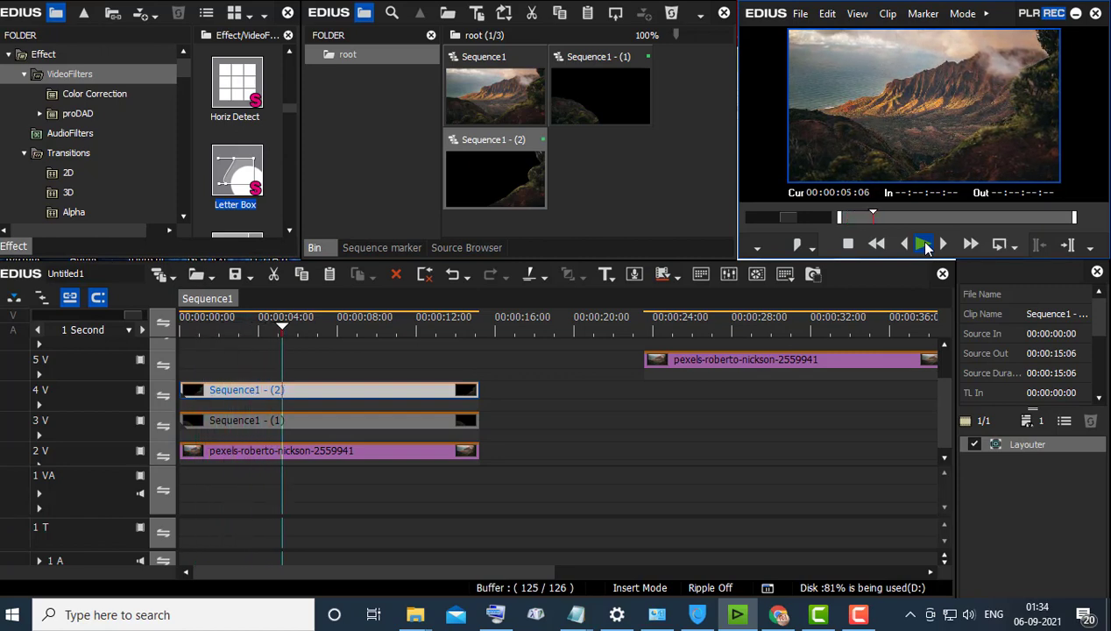
{"action": "left_click", "coordinate": [926, 246]}
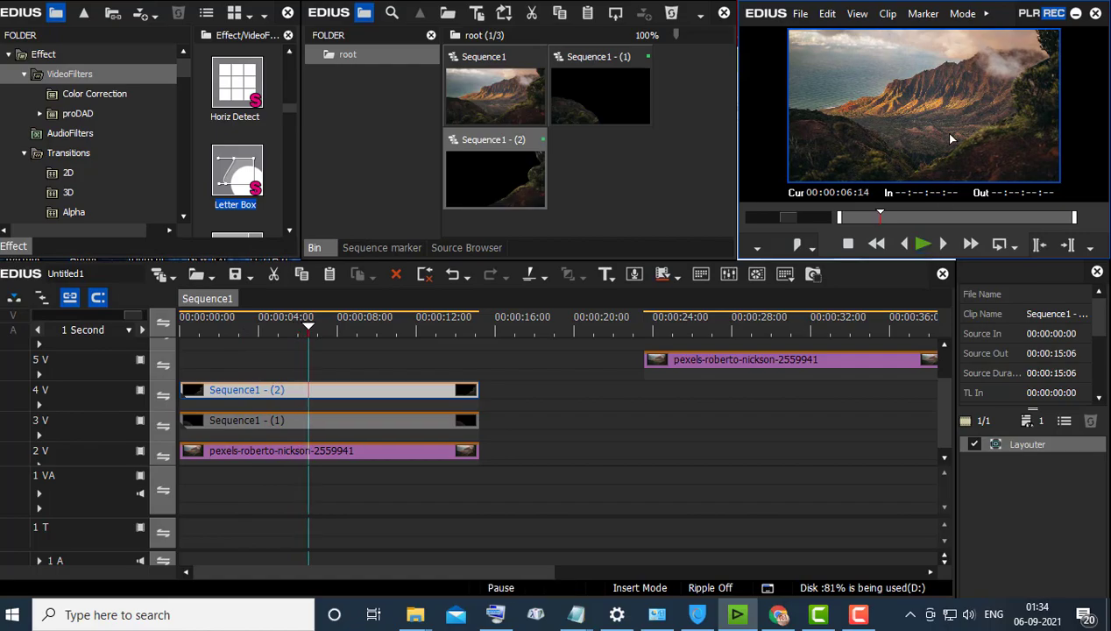
{"action": "key", "text": "ctrl+shift+f"}
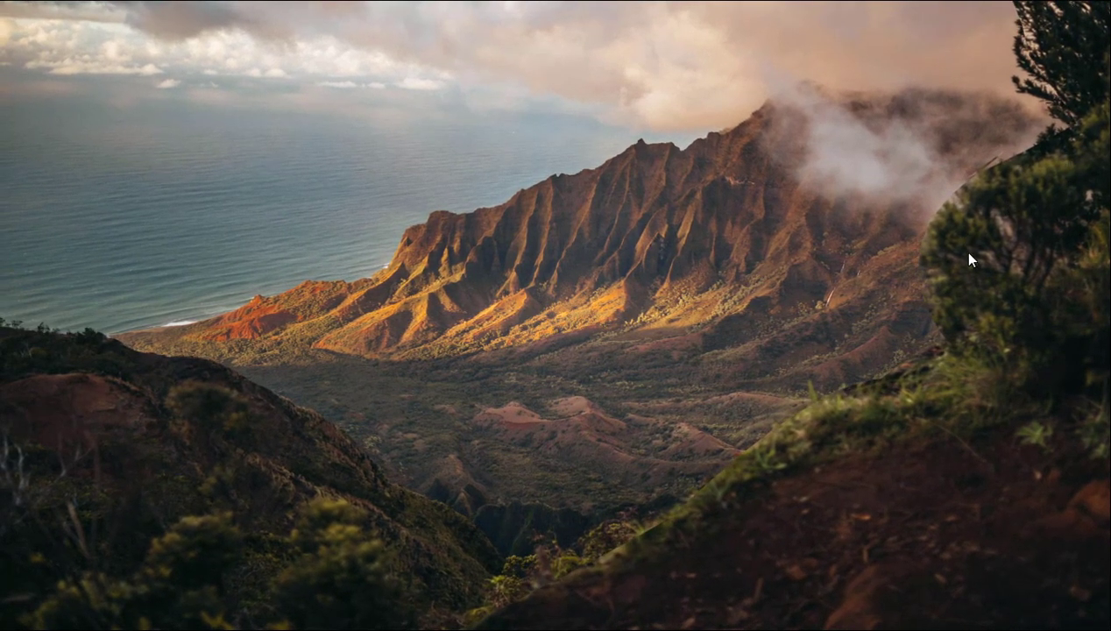
{"action": "key", "text": "Escape"}
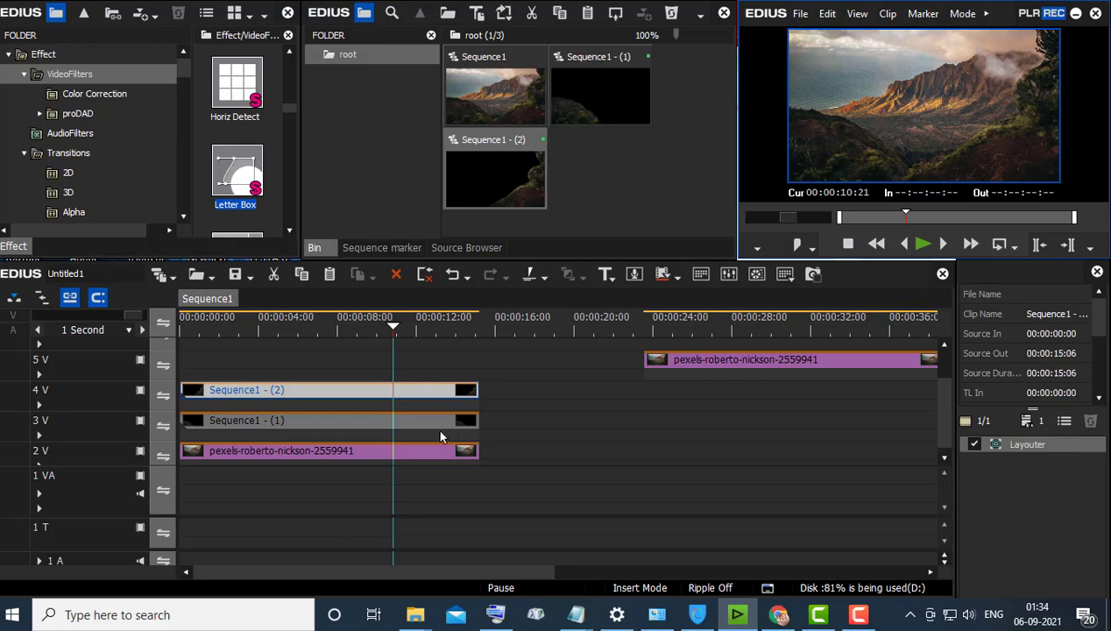
- Hide and show the 3 V and 4 V tracks in turn to compare the foreground layers
{"action": "left_click", "coordinate": [140, 421]}
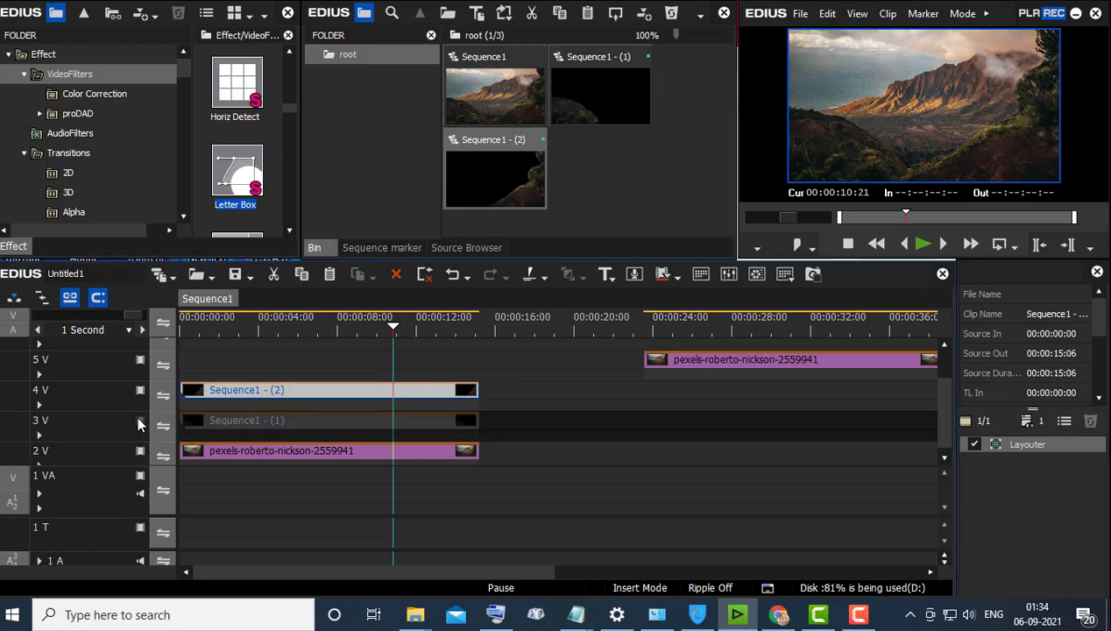
{"action": "left_click", "coordinate": [140, 421]}
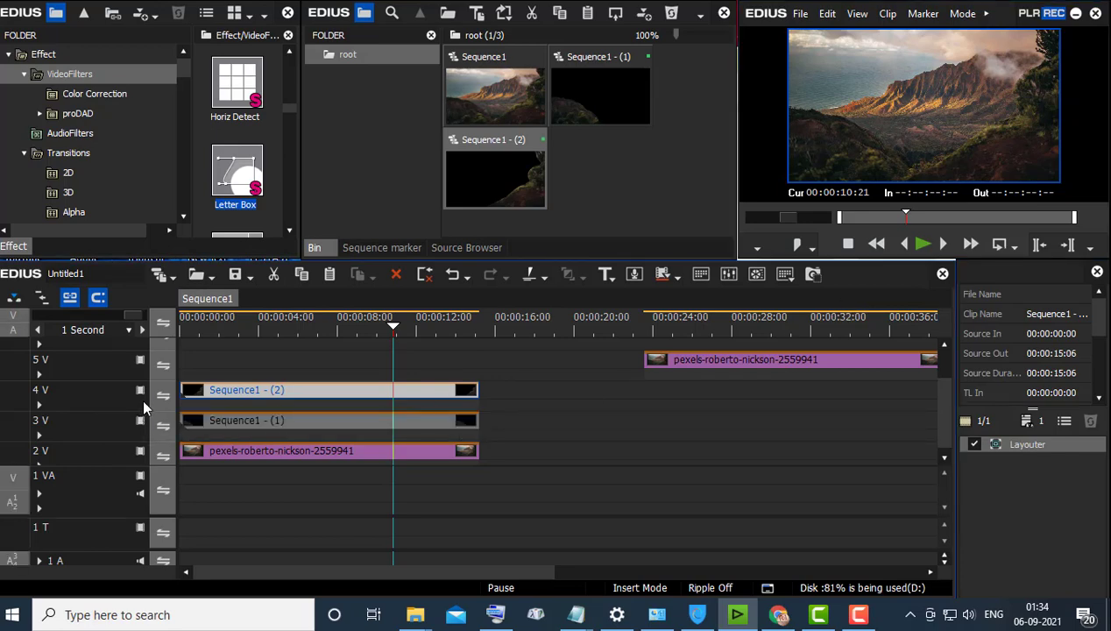
{"action": "left_click", "coordinate": [139, 391]}
{"action": "left_click", "coordinate": [140, 391]}
- Review the position animation of Sequence1 - (2) in its Layouter back to the first frame, and close the Layouter
{"action": "double_click", "coordinate": [1047, 443]}
{"action": "left_click_drag", "start_coordinate": [624, 363], "coordinate": [172, 360]}
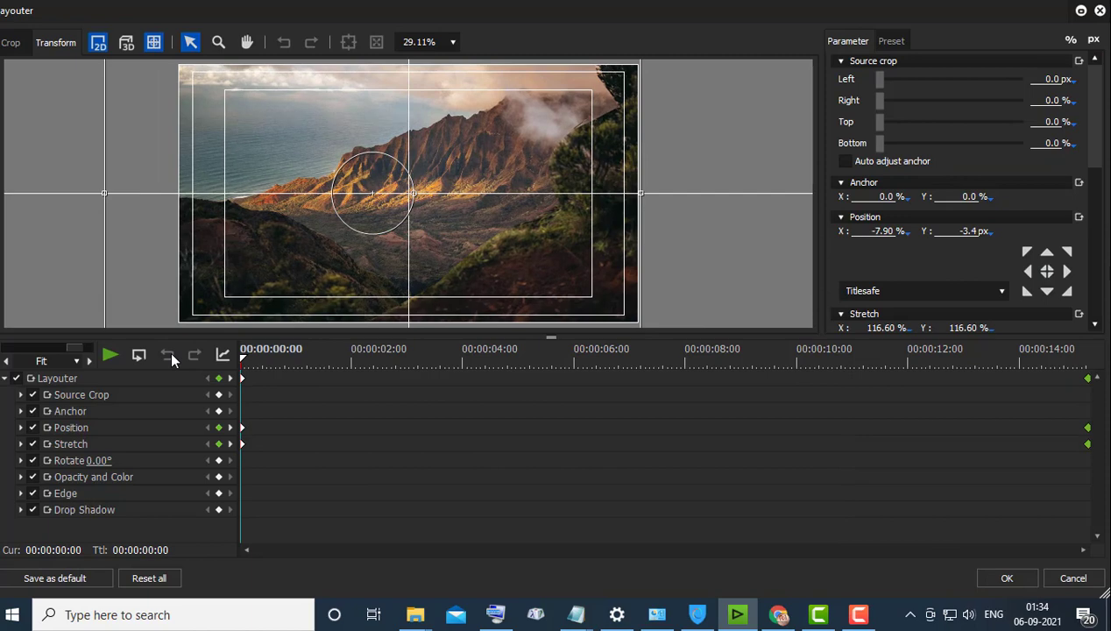
{"action": "left_click", "coordinate": [1004, 576]}
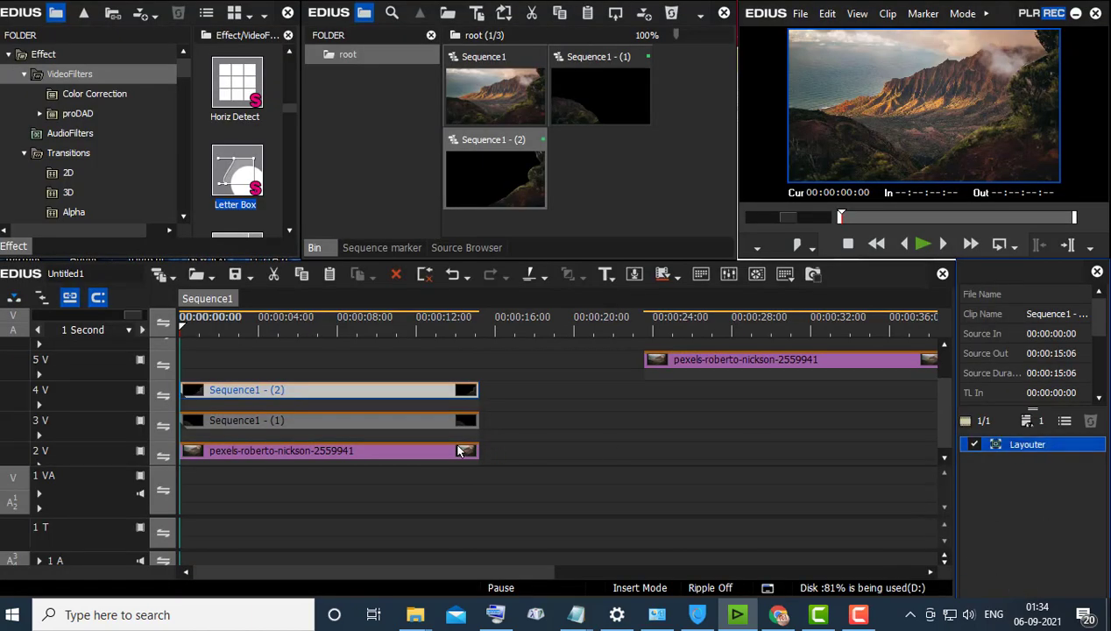
{"action": "left_click", "coordinate": [367, 391]}
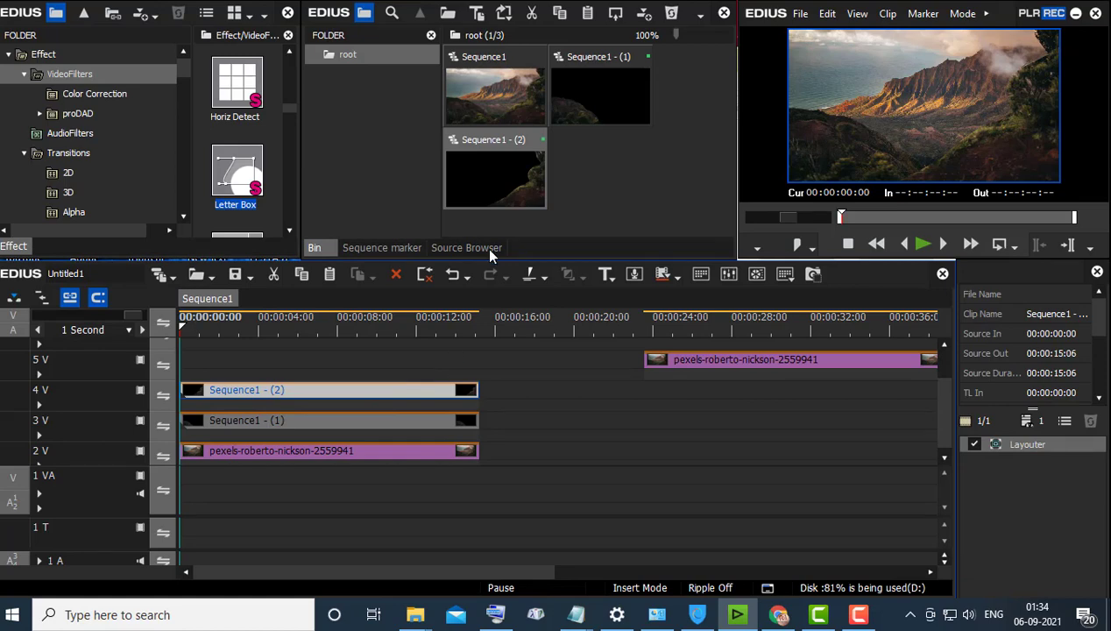
- Enable a soft edge on the mask of the photo nested in Sequence1 - (2), increase its width, and apply it
{"action": "double_click", "coordinate": [376, 390]}
{"action": "left_click", "coordinate": [377, 401]}
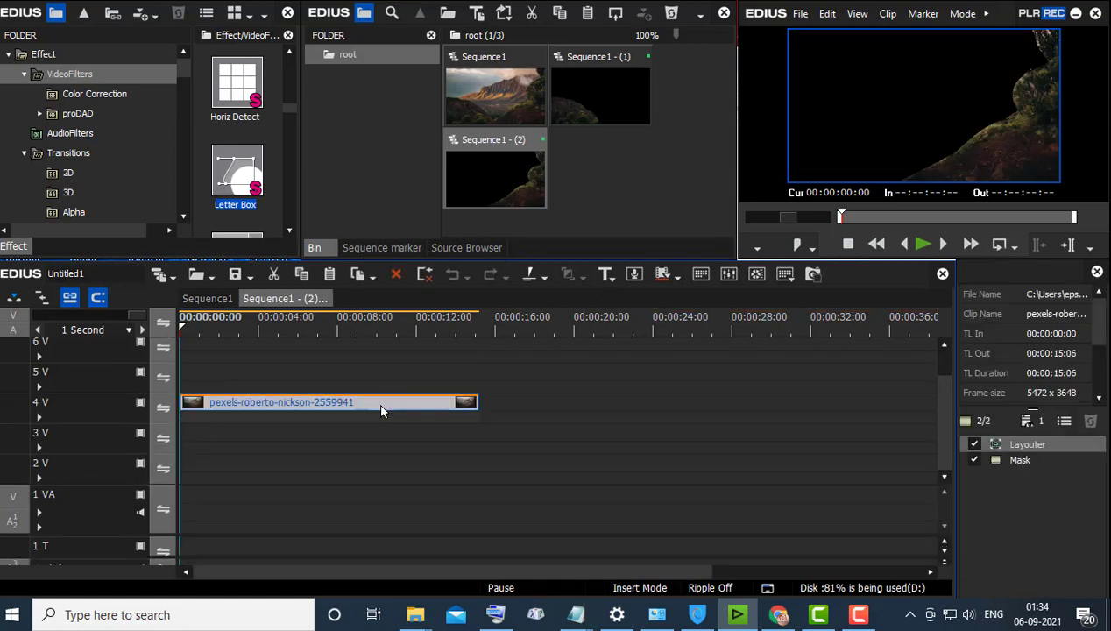
{"action": "double_click", "coordinate": [1021, 459]}
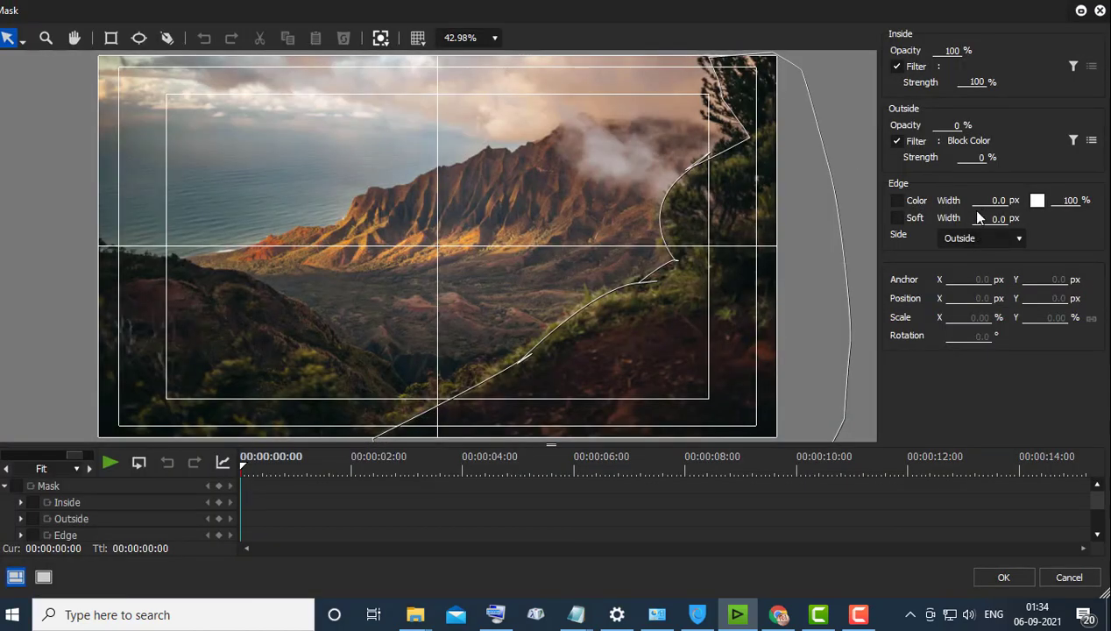
{"action": "left_click", "coordinate": [898, 218]}
{"action": "left_click", "coordinate": [995, 218]}
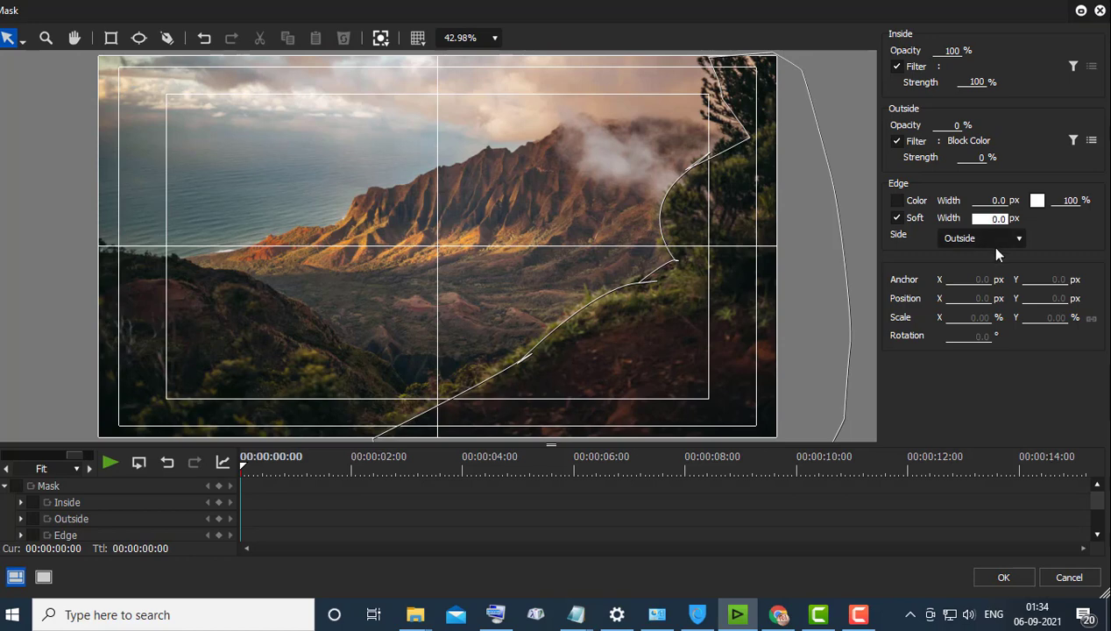
{"action": "type", "text": "5"}
{"action": "left_click", "coordinate": [999, 576]}
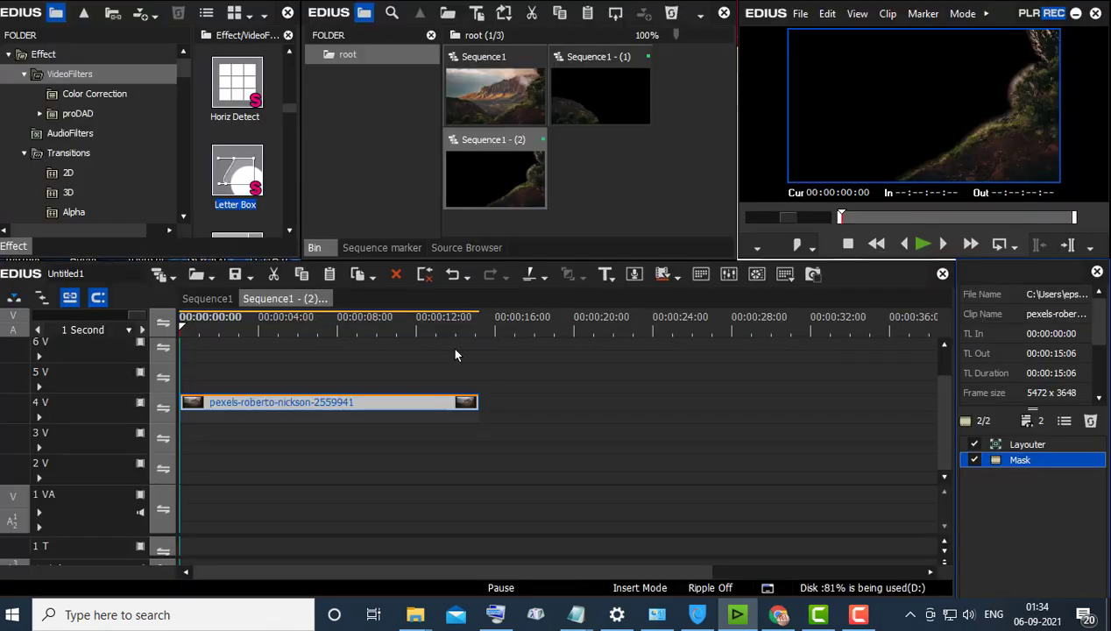
- Return to Sequence1 and preview the composite full screen to check the softened foreground edge
{"action": "left_click", "coordinate": [208, 299]}
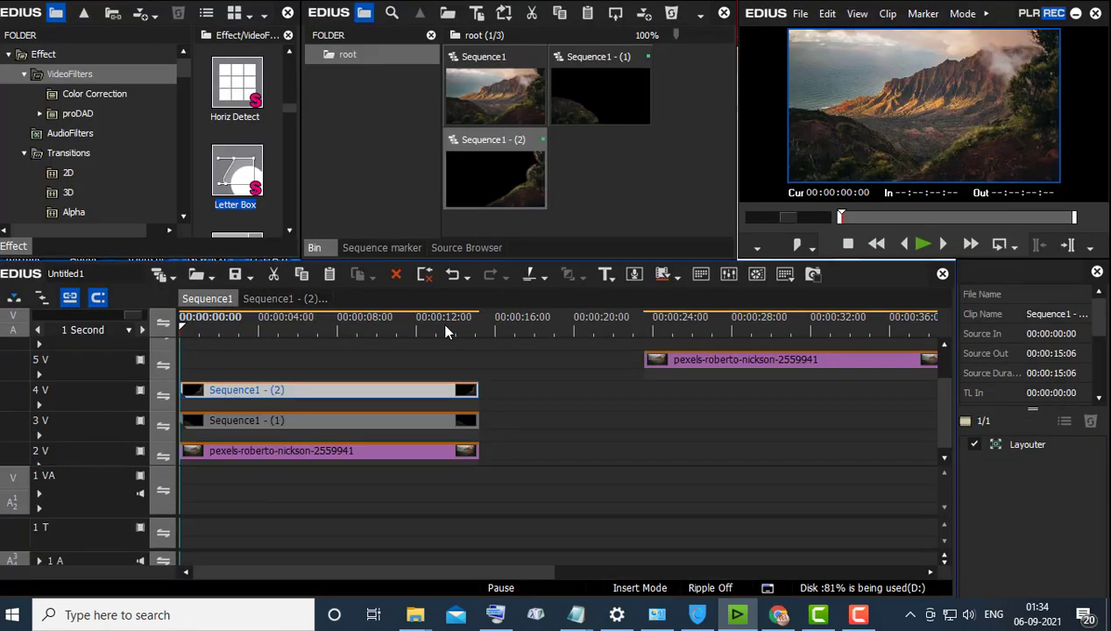
{"action": "left_click", "coordinate": [366, 327]}
{"action": "left_click_drag", "start_coordinate": [349, 337], "coordinate": [328, 357]}
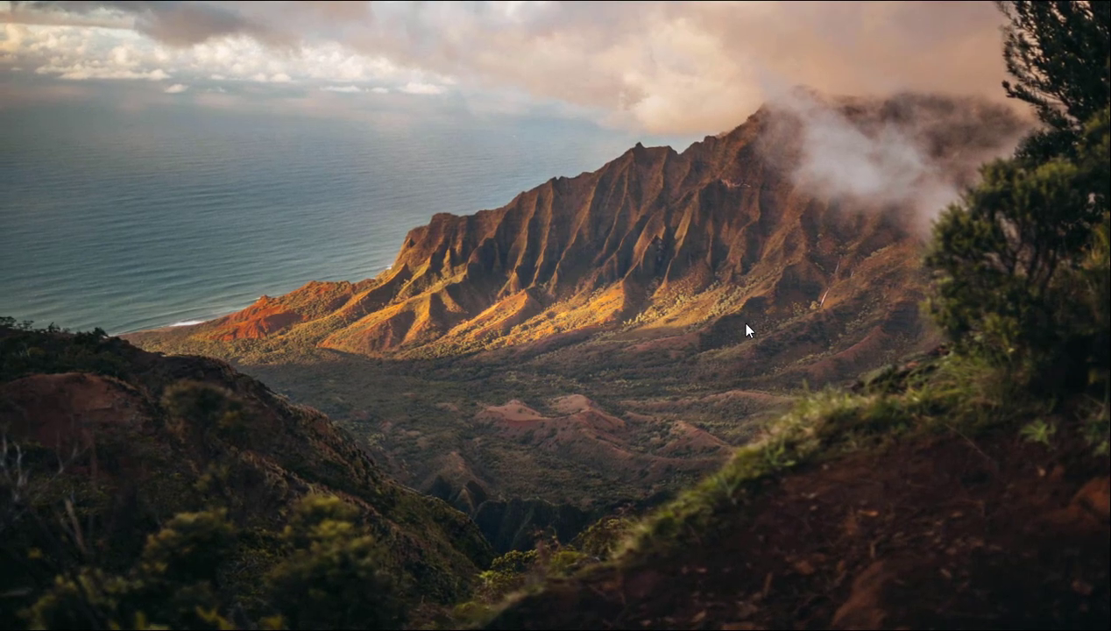
{"action": "key", "text": "Escape"}
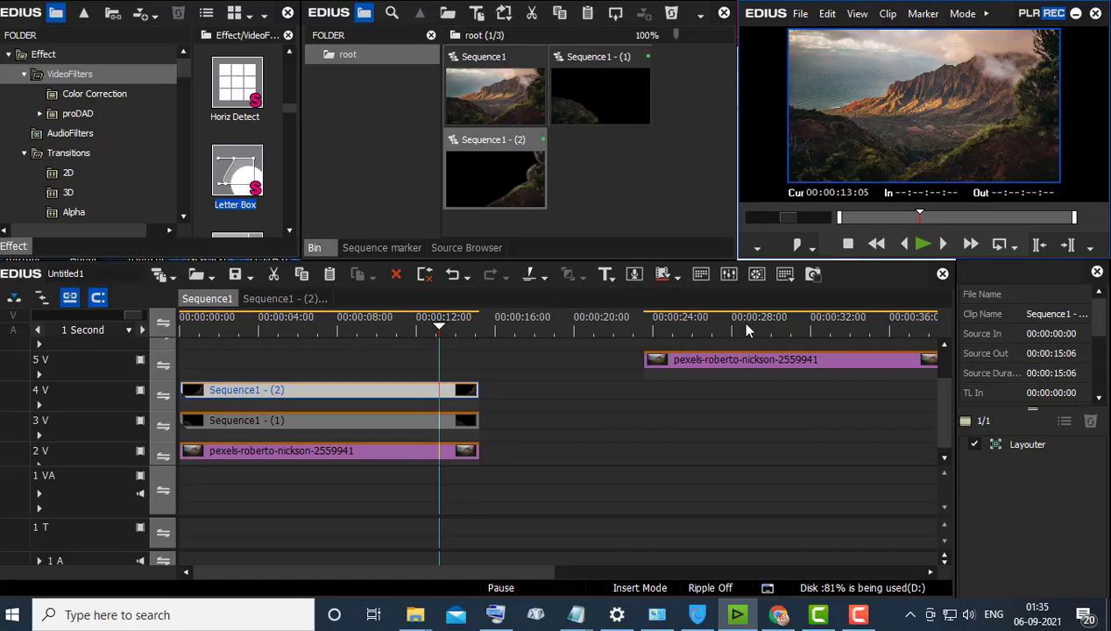
- Enable the soft edge on the mask of the photo nested in Sequence1 - (1), set its width to 50 px, and apply it
{"action": "left_click", "coordinate": [314, 452]}
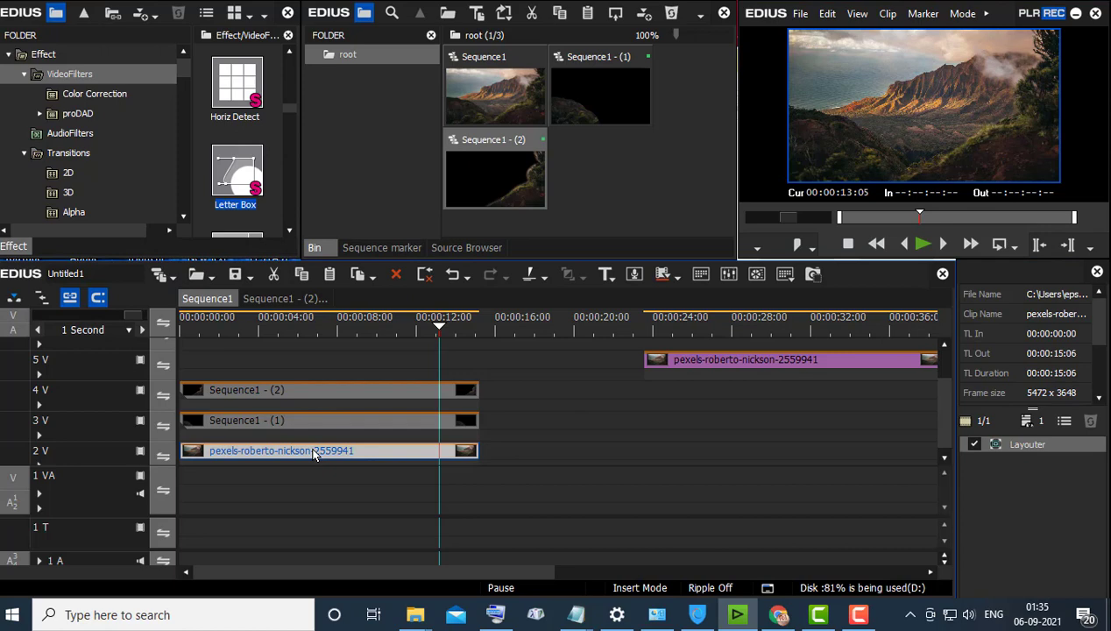
{"action": "left_click", "coordinate": [325, 390]}
{"action": "left_click", "coordinate": [314, 422]}
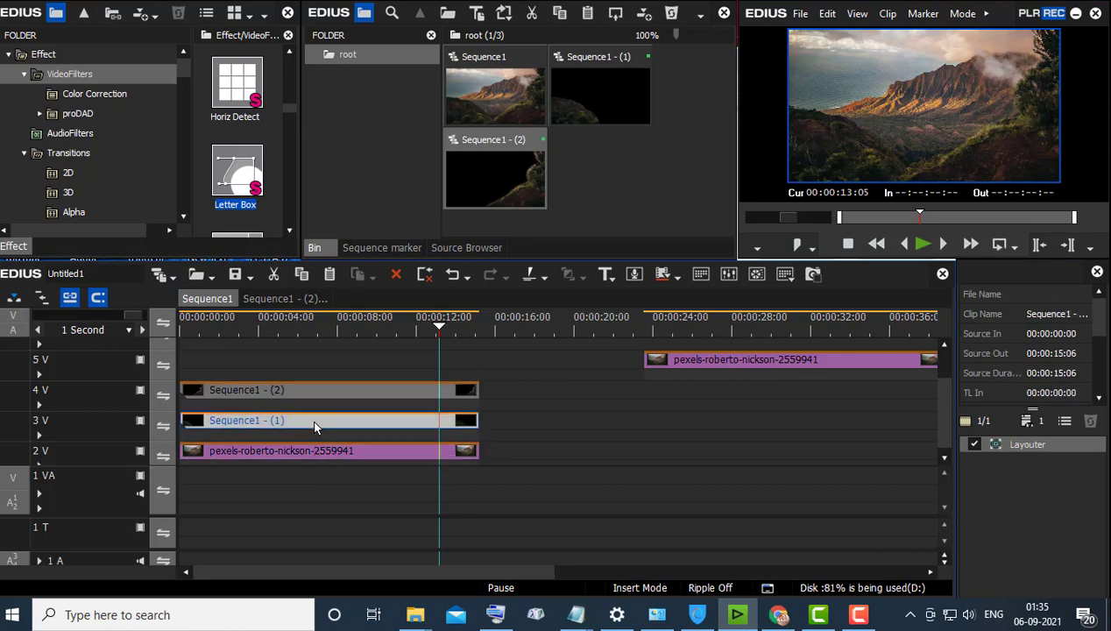
{"action": "double_click", "coordinate": [313, 423]}
{"action": "left_click", "coordinate": [456, 441]}
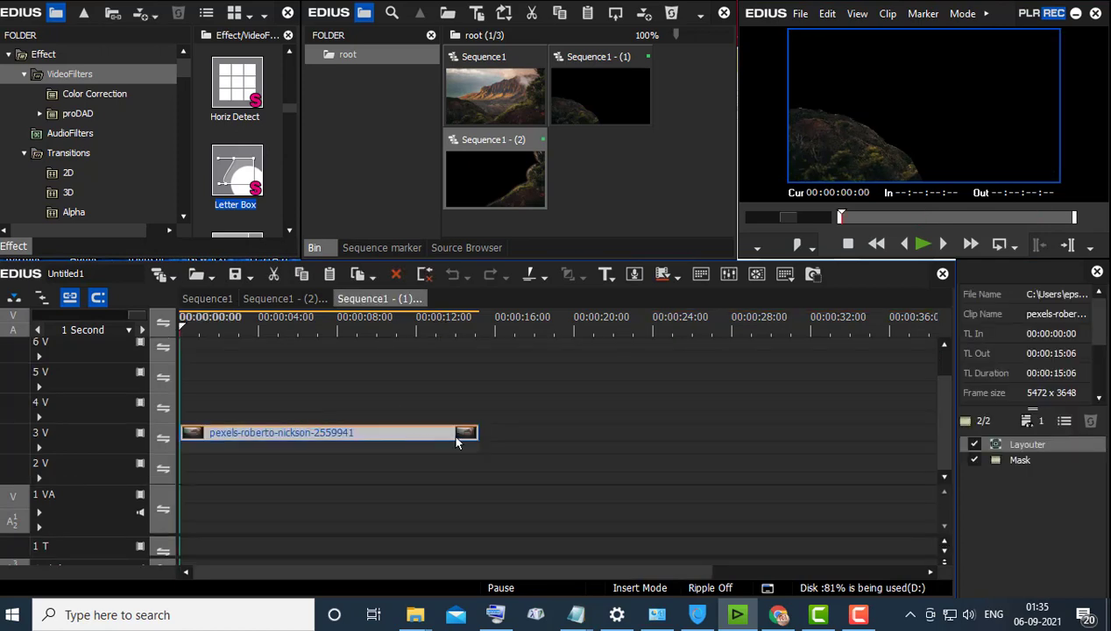
{"action": "double_click", "coordinate": [1050, 459]}
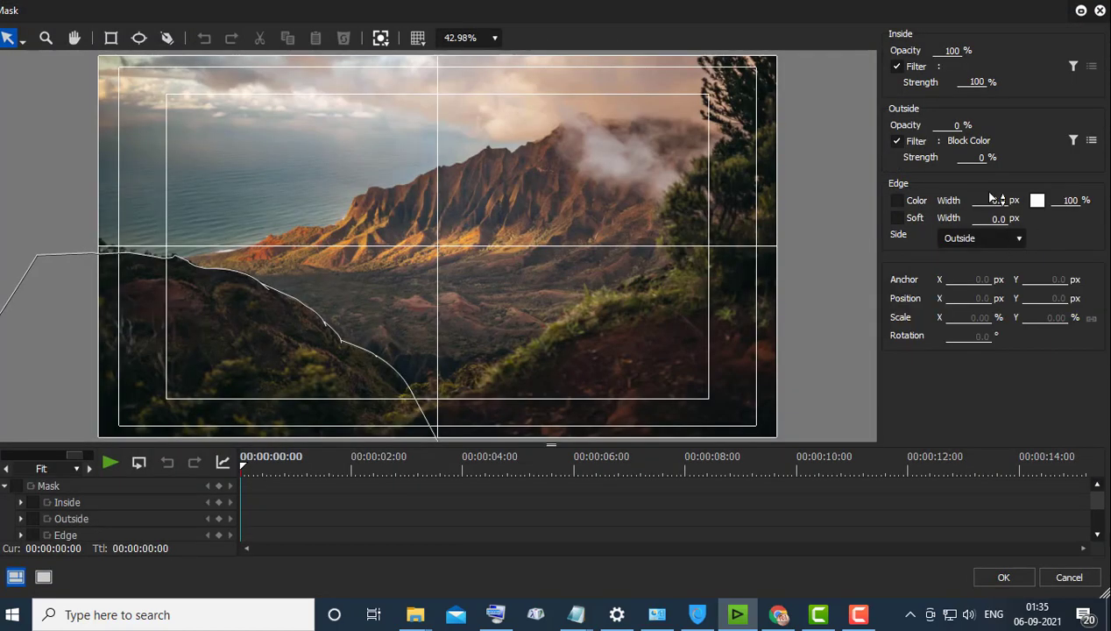
{"action": "left_click", "coordinate": [897, 217]}
{"action": "left_click", "coordinate": [990, 219]}
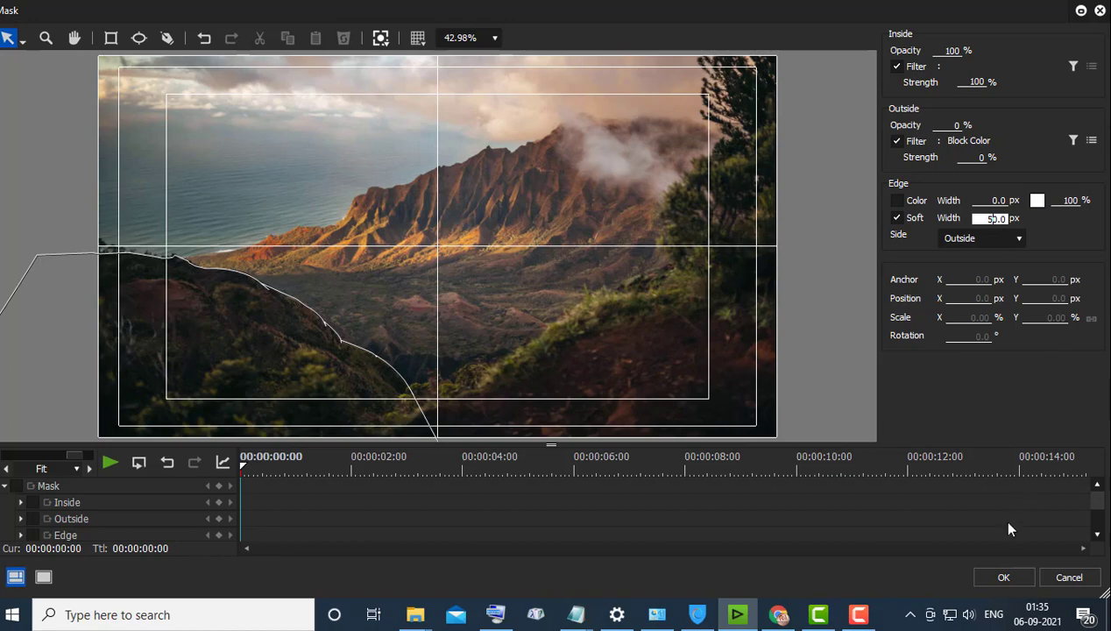
{"action": "left_click", "coordinate": [1000, 578]}
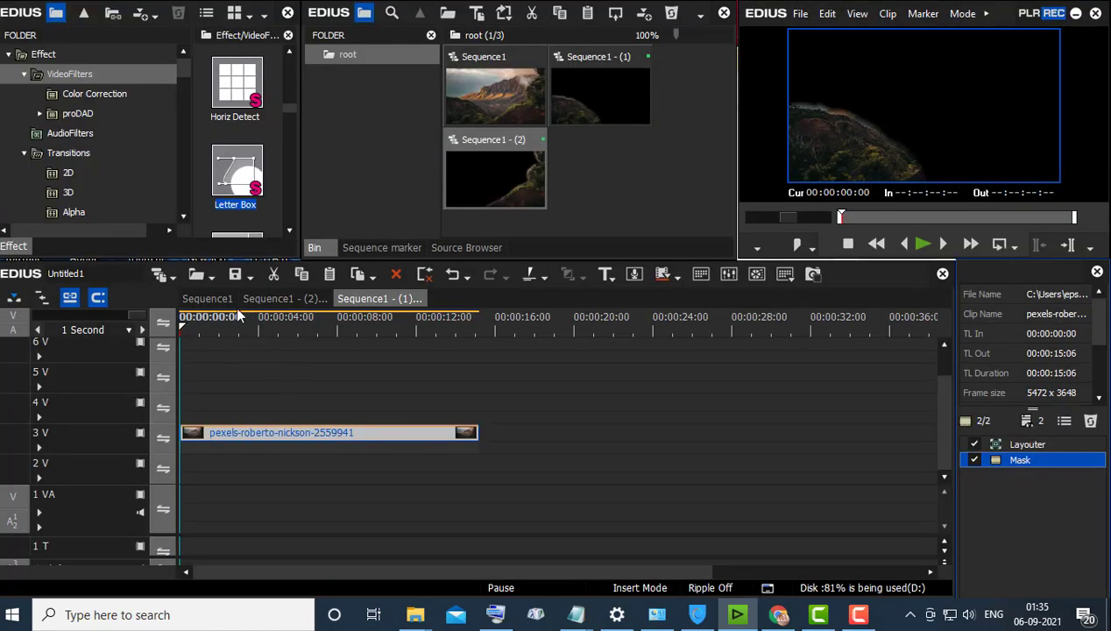
- Return to Sequence1, play the composite full screen, and scrub through it to check both softened layers
{"action": "left_click", "coordinate": [210, 298]}
{"action": "left_click_drag", "start_coordinate": [247, 330], "coordinate": [308, 337]}
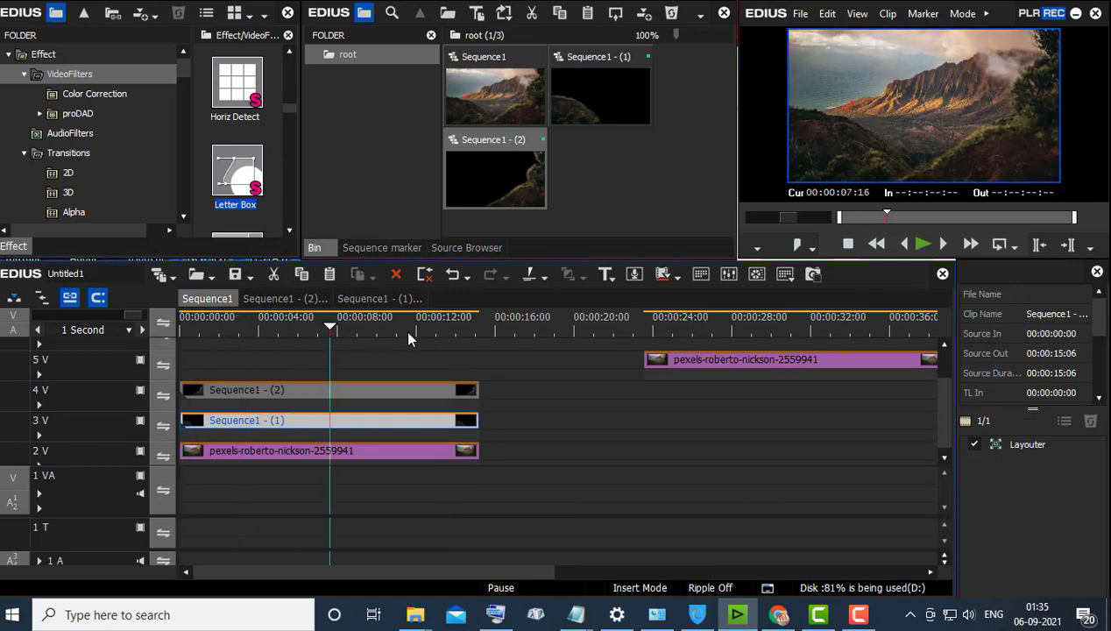
{"action": "key", "text": "space"}
{"action": "key", "text": "ctrl+F11"}
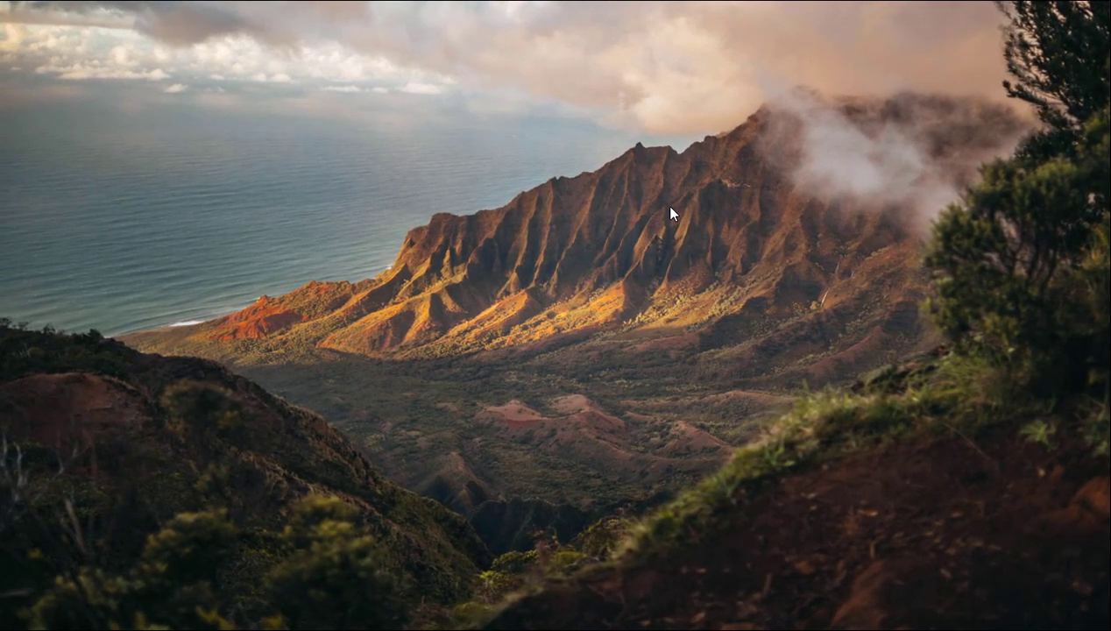
{"action": "key", "text": "space"}
{"action": "left_click_drag", "start_coordinate": [296, 333], "coordinate": [339, 331]}
{"action": "left_click_drag", "start_coordinate": [228, 298], "coordinate": [417, 351]}
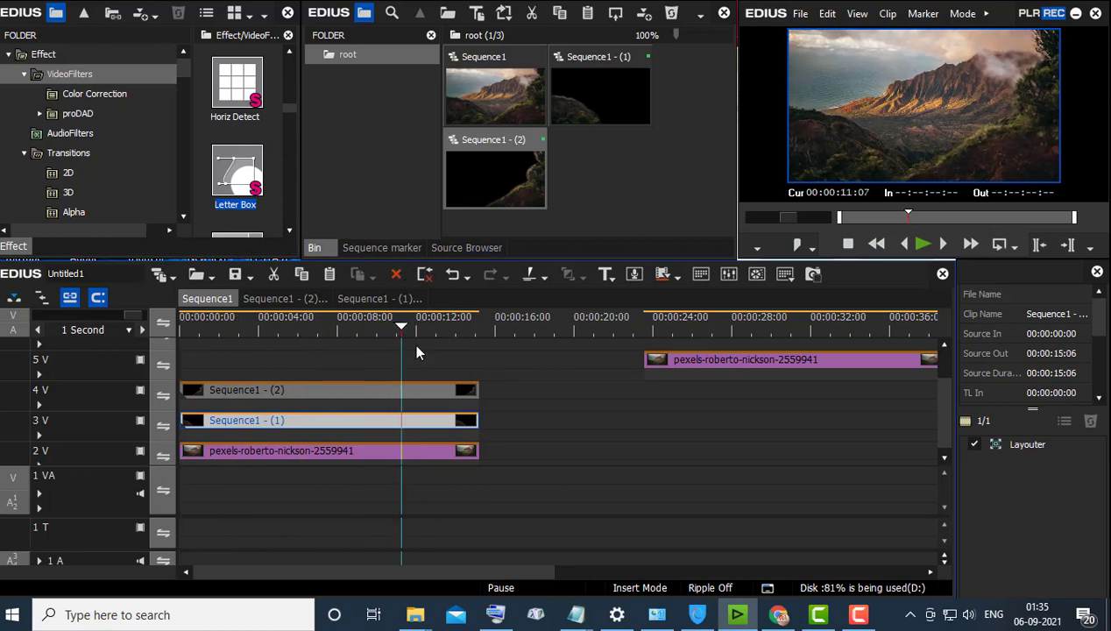
- Copy the Mask filter from the photo clip on 5 V to the background photo on 2 V
{"action": "left_click", "coordinate": [391, 451]}
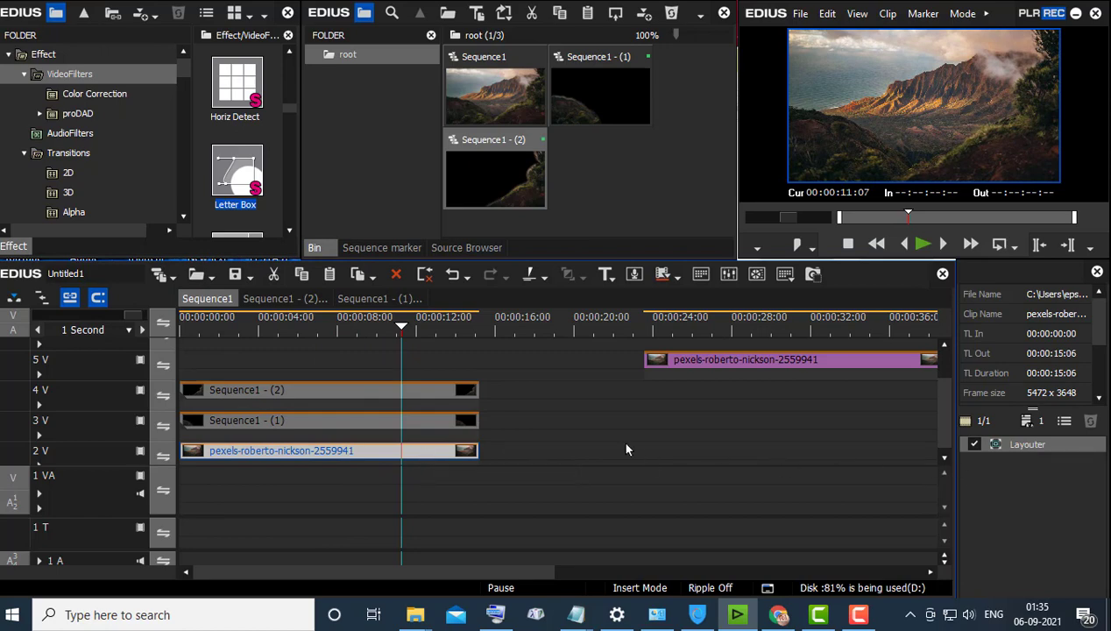
{"action": "left_click", "coordinate": [745, 361]}
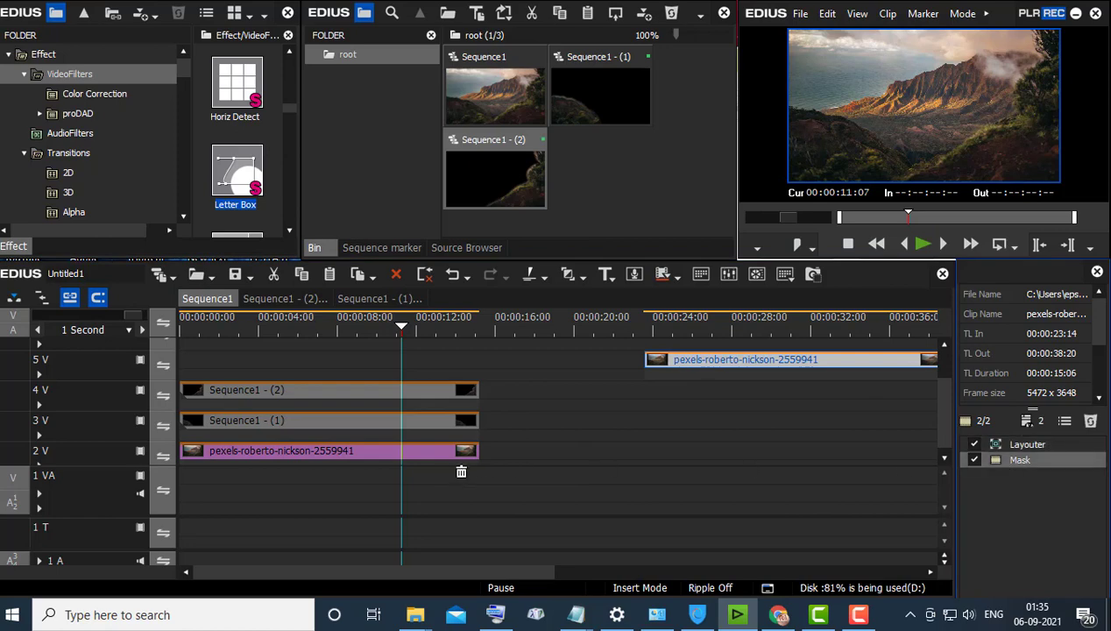
{"action": "left_click", "coordinate": [429, 452]}
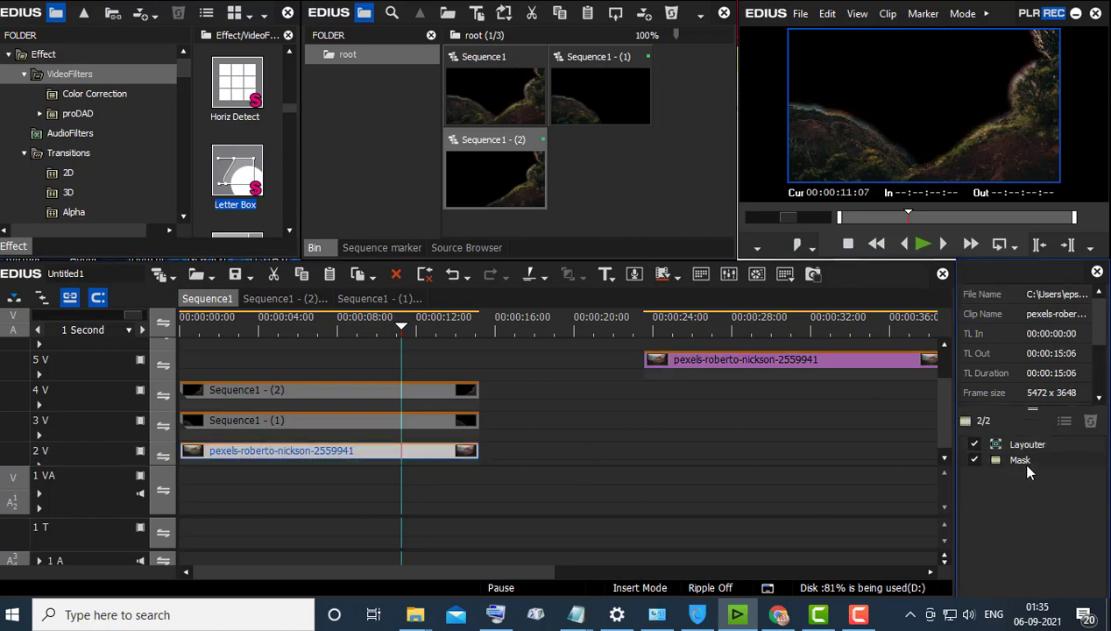
- Delete the copied hillside shape from the 2 V photo's mask at the first frame
{"action": "double_click", "coordinate": [1017, 460]}
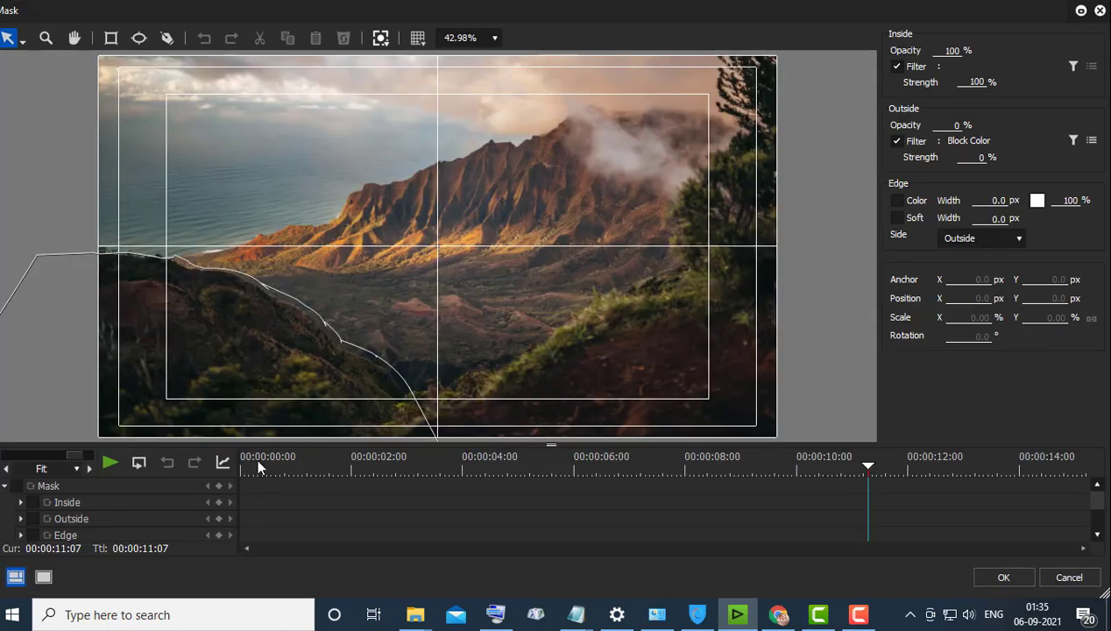
{"action": "left_click", "coordinate": [258, 467]}
{"action": "left_click", "coordinate": [296, 359]}
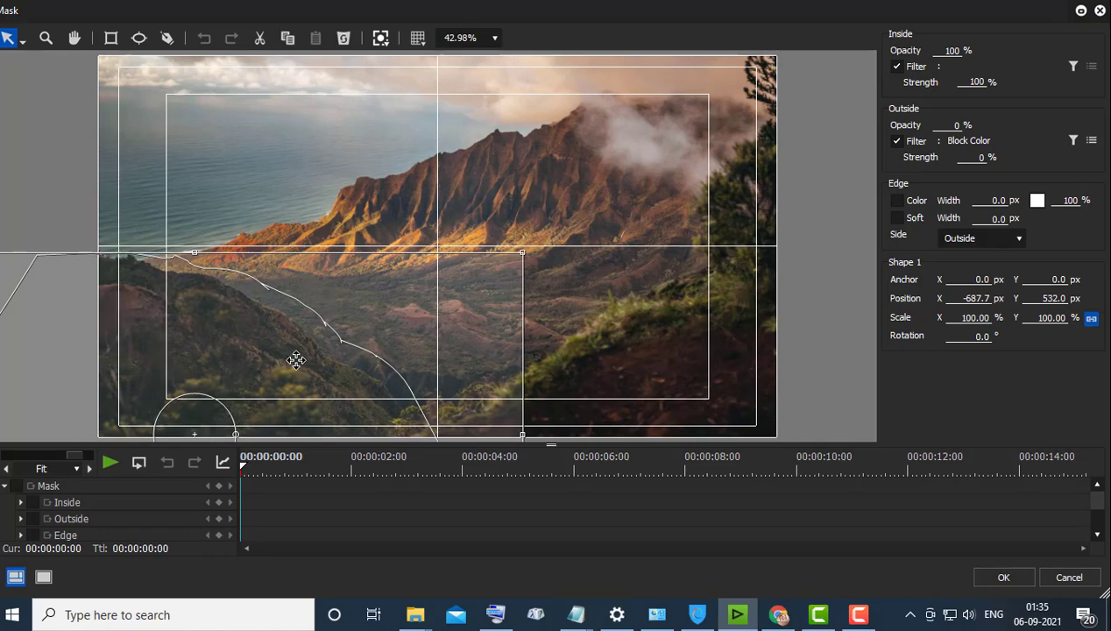
{"action": "key", "text": "Delete"}
{"action": "left_click_drag", "start_coordinate": [296, 474], "coordinate": [103, 431]}
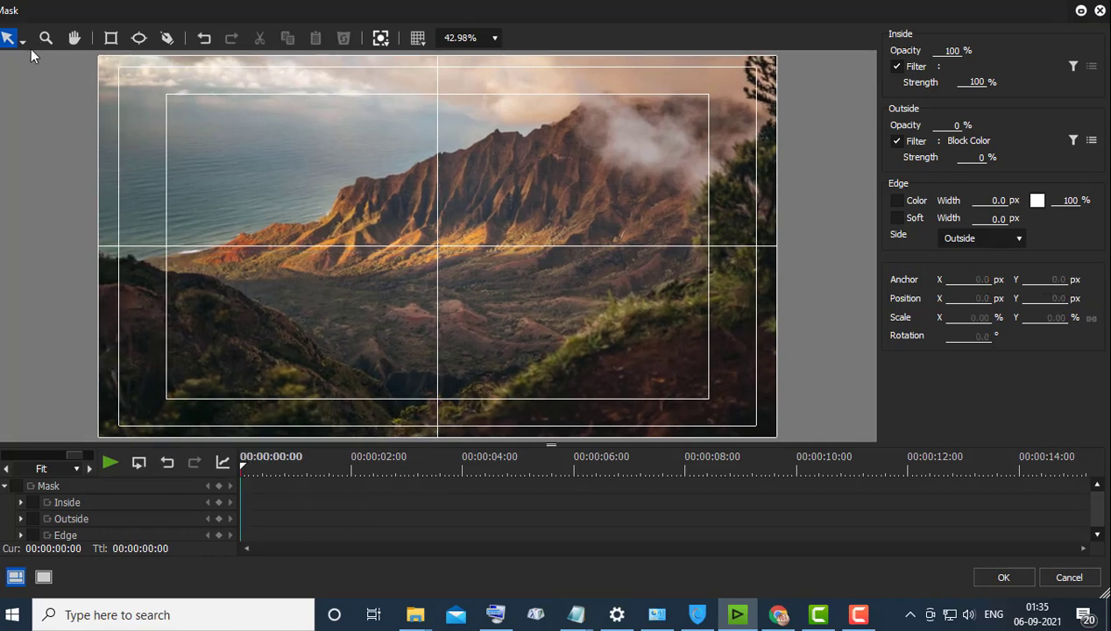
- Trace a freehand mask path along the coastline and mountain ridge, from the photo's left edge to its upper-right corner
{"action": "left_click", "coordinate": [166, 38]}
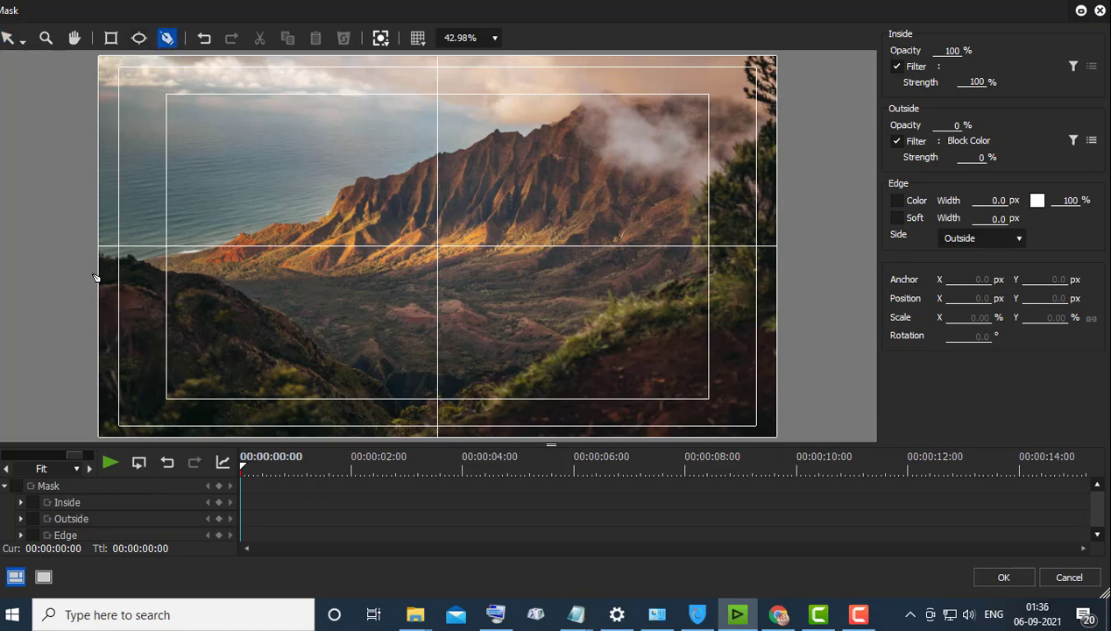
{"action": "left_click", "coordinate": [93, 275]}
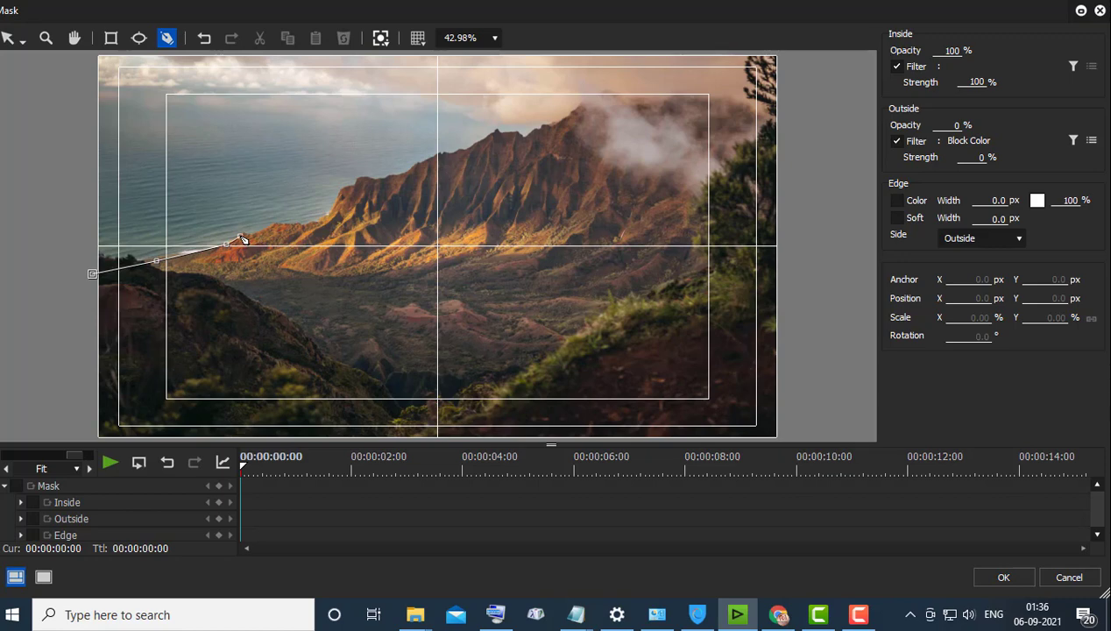
{"action": "left_click", "coordinate": [277, 225]}
{"action": "left_click_drag", "start_coordinate": [355, 186], "coordinate": [377, 188]}
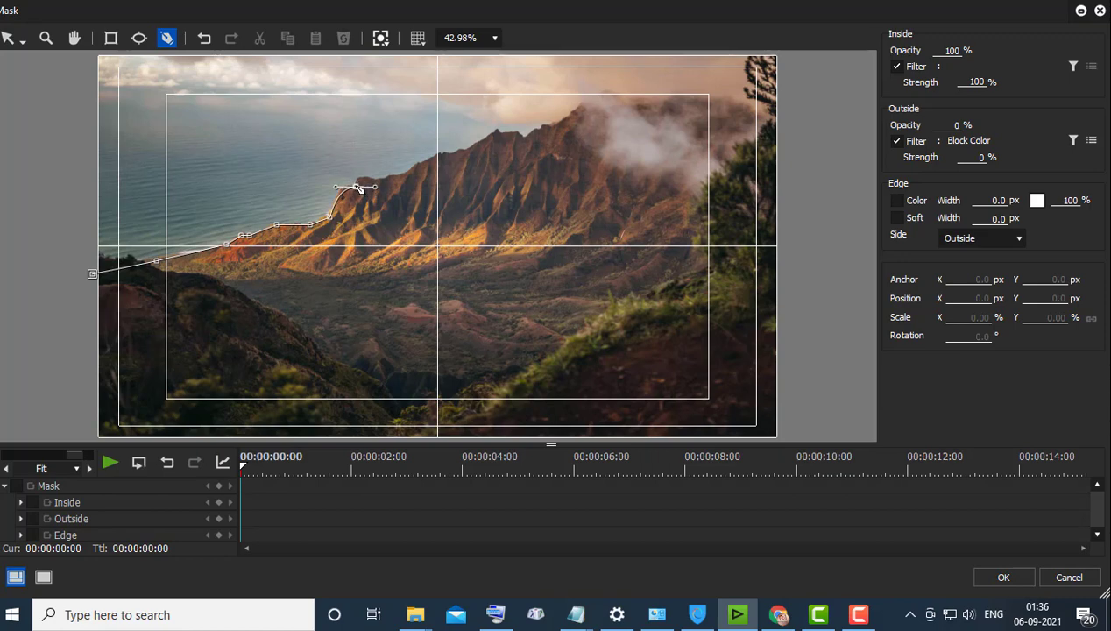
{"action": "left_click", "coordinate": [411, 177]}
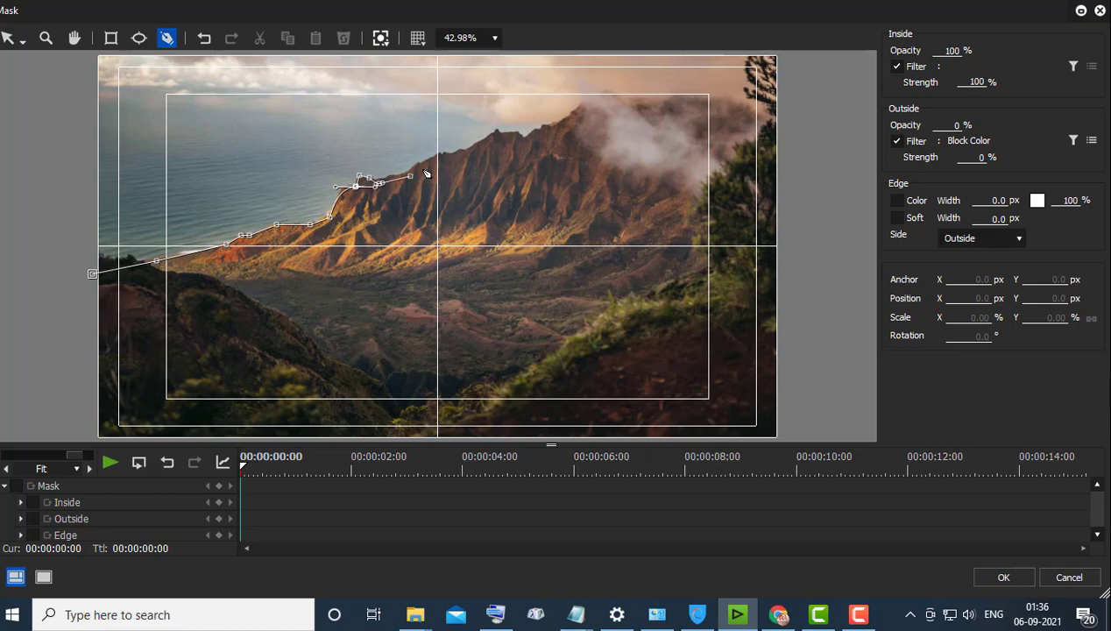
{"action": "left_click", "coordinate": [473, 146]}
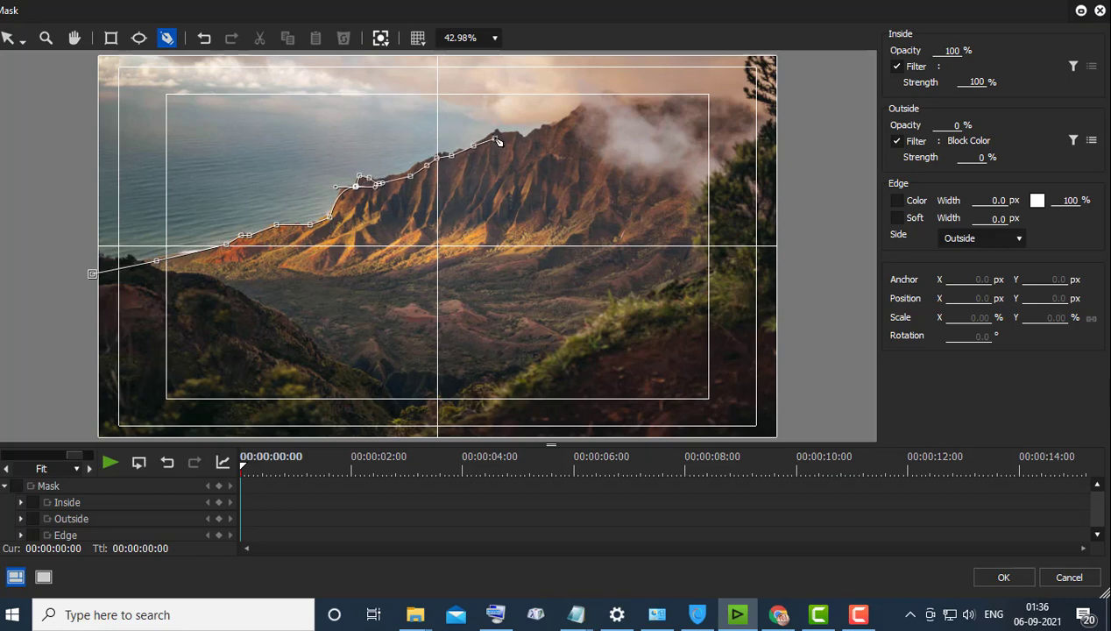
{"action": "left_click", "coordinate": [517, 136]}
{"action": "left_click", "coordinate": [533, 135]}
{"action": "left_click", "coordinate": [547, 125]}
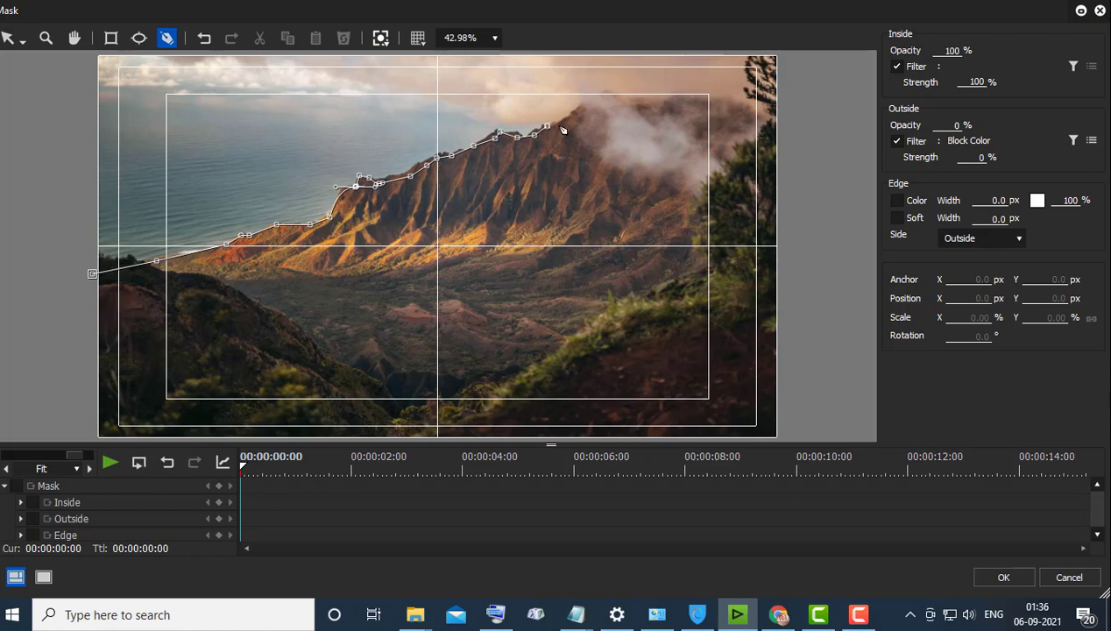
{"action": "left_click", "coordinate": [585, 101]}
{"action": "left_click", "coordinate": [601, 92]}
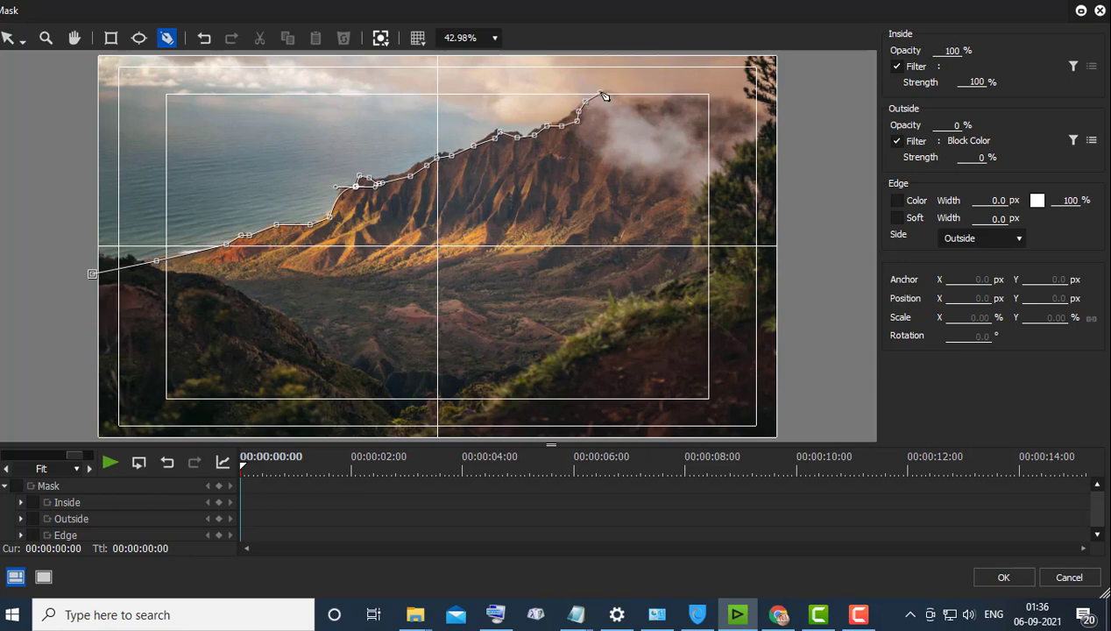
{"action": "left_click", "coordinate": [618, 91]}
{"action": "left_click", "coordinate": [624, 102]}
{"action": "left_click", "coordinate": [646, 102]}
{"action": "left_click", "coordinate": [646, 85]}
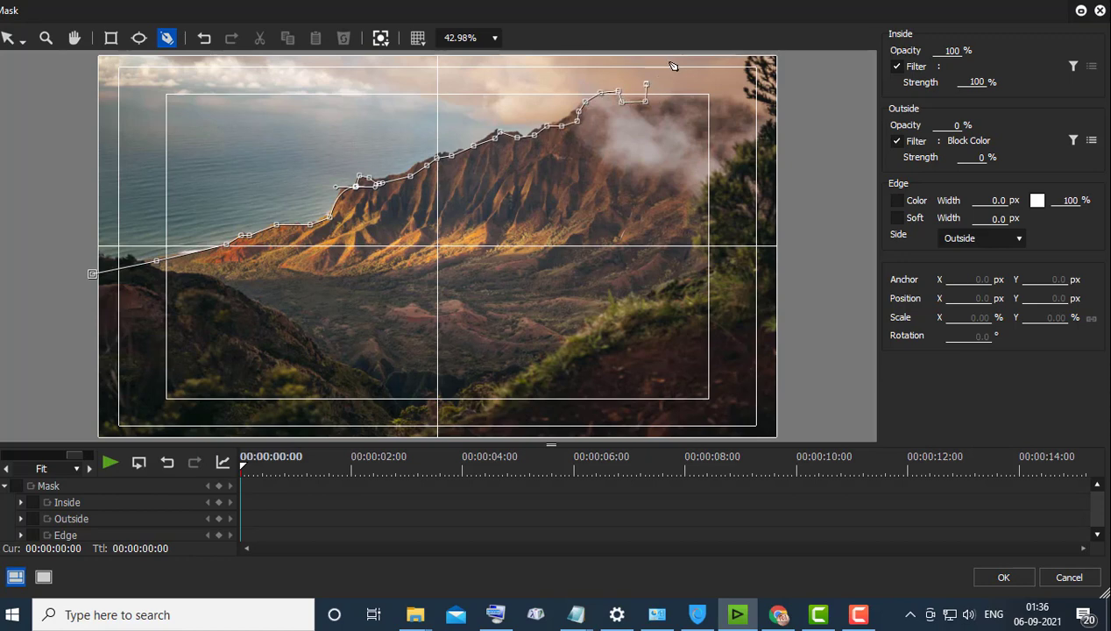
{"action": "left_click", "coordinate": [671, 62]}
{"action": "left_click", "coordinate": [678, 61]}
{"action": "left_click", "coordinate": [720, 66]}
{"action": "left_click", "coordinate": [730, 67]}
{"action": "left_click", "coordinate": [743, 65]}
{"action": "left_click", "coordinate": [779, 55]}
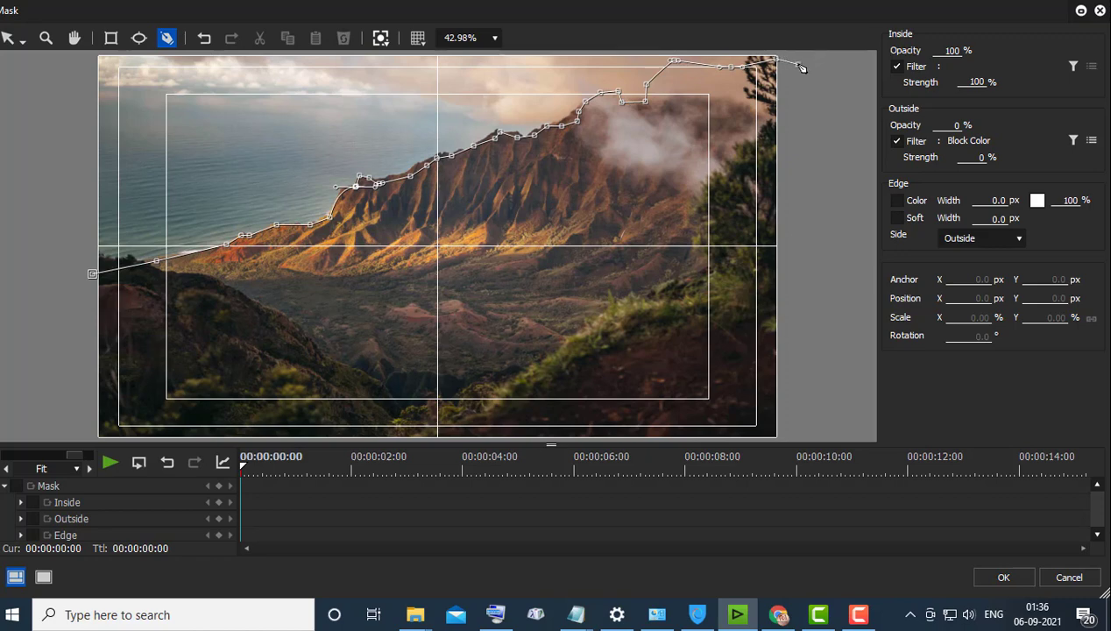
- Continue the mask path outside the photo's right, bottom and left edges and close it at its starting point
{"action": "left_click", "coordinate": [821, 53]}
{"action": "left_click", "coordinate": [836, 204]}
{"action": "left_click_drag", "start_coordinate": [855, 358], "coordinate": [854, 384]}
{"action": "left_click", "coordinate": [844, 430]}
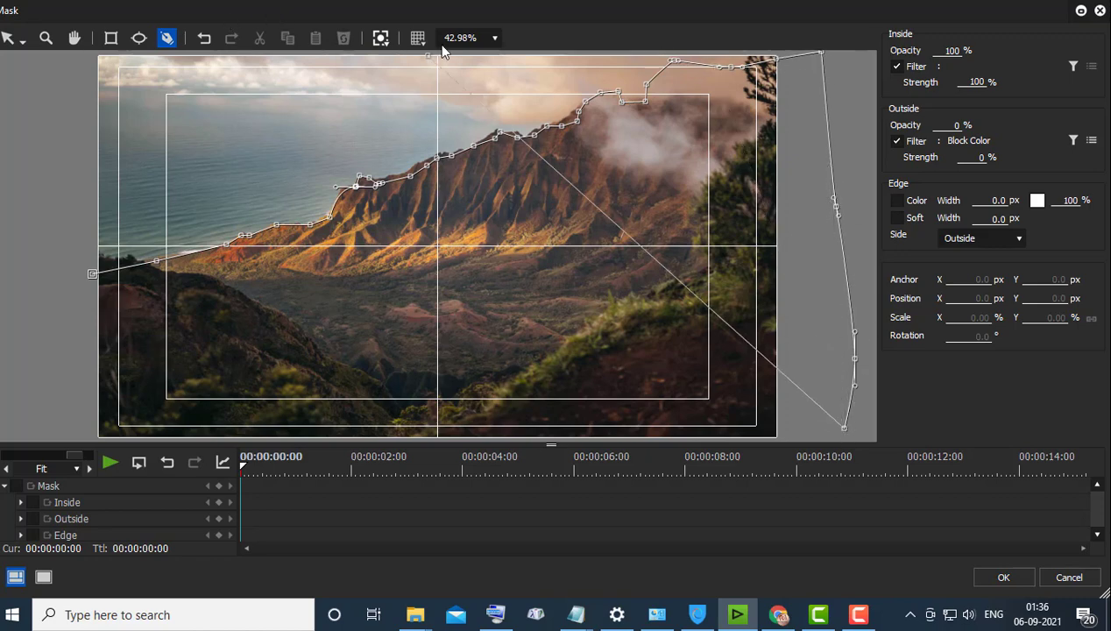
{"action": "left_click", "coordinate": [495, 37]}
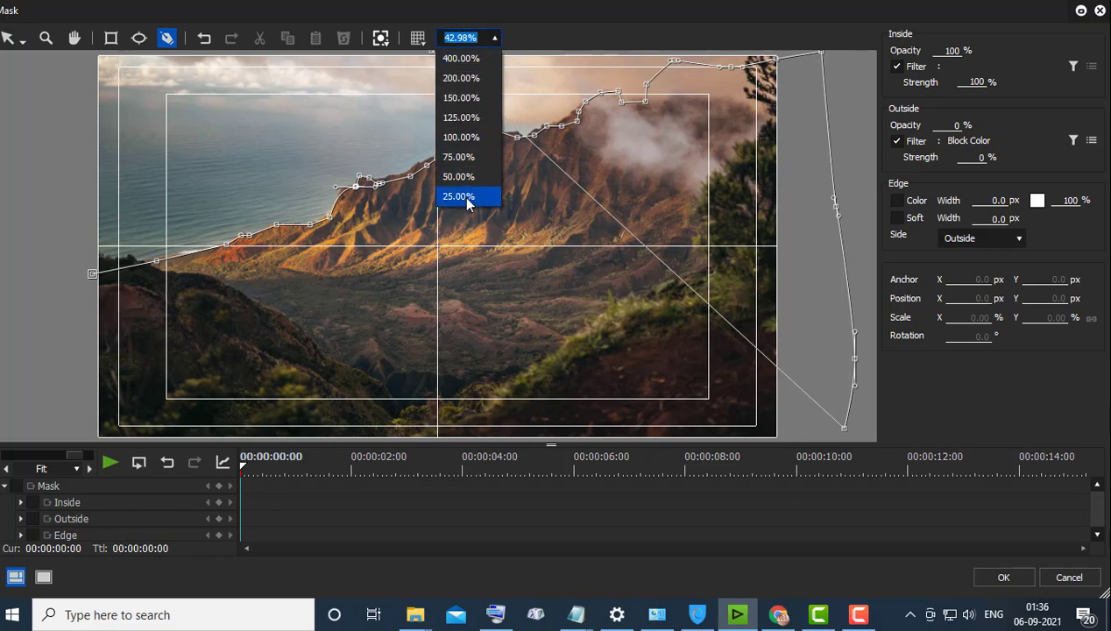
{"action": "left_click", "coordinate": [469, 198]}
{"action": "left_click", "coordinate": [195, 392]}
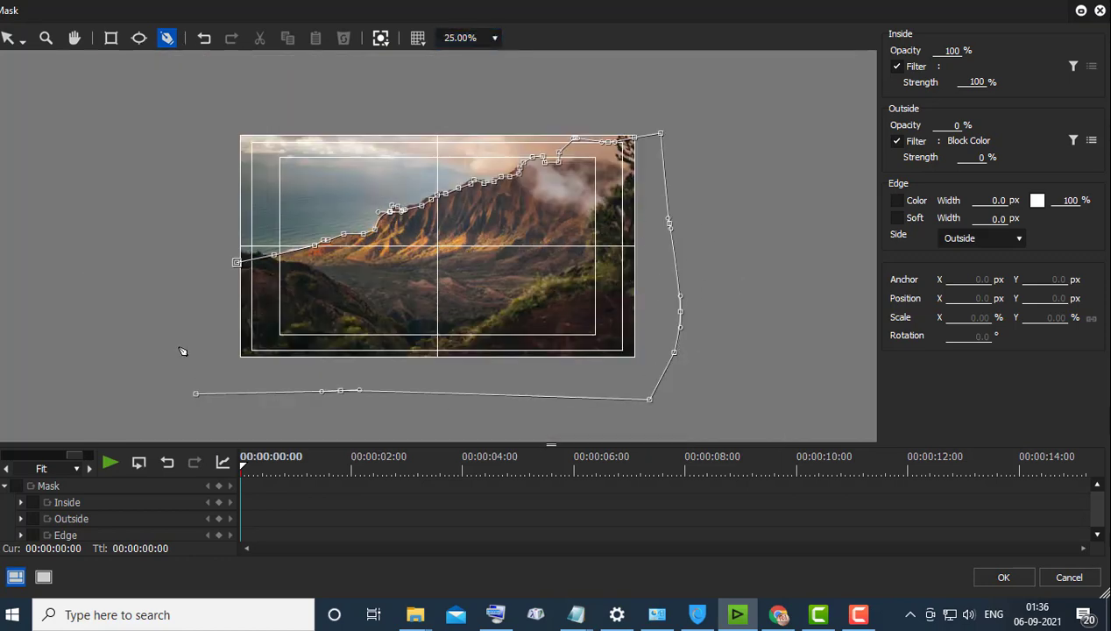
{"action": "left_click", "coordinate": [175, 298]}
{"action": "left_click", "coordinate": [237, 262]}
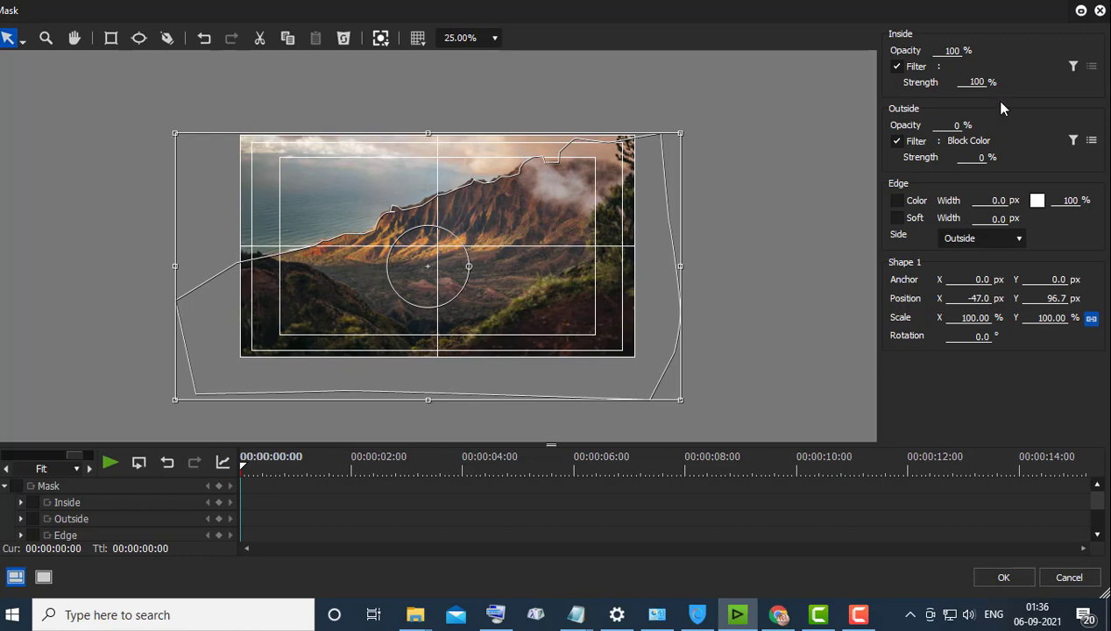
- Give the photo's mask a 50 px soft edge on both sides, apply it, and preview the clip
{"action": "left_click", "coordinate": [996, 219]}
{"action": "left_click", "coordinate": [1001, 578]}
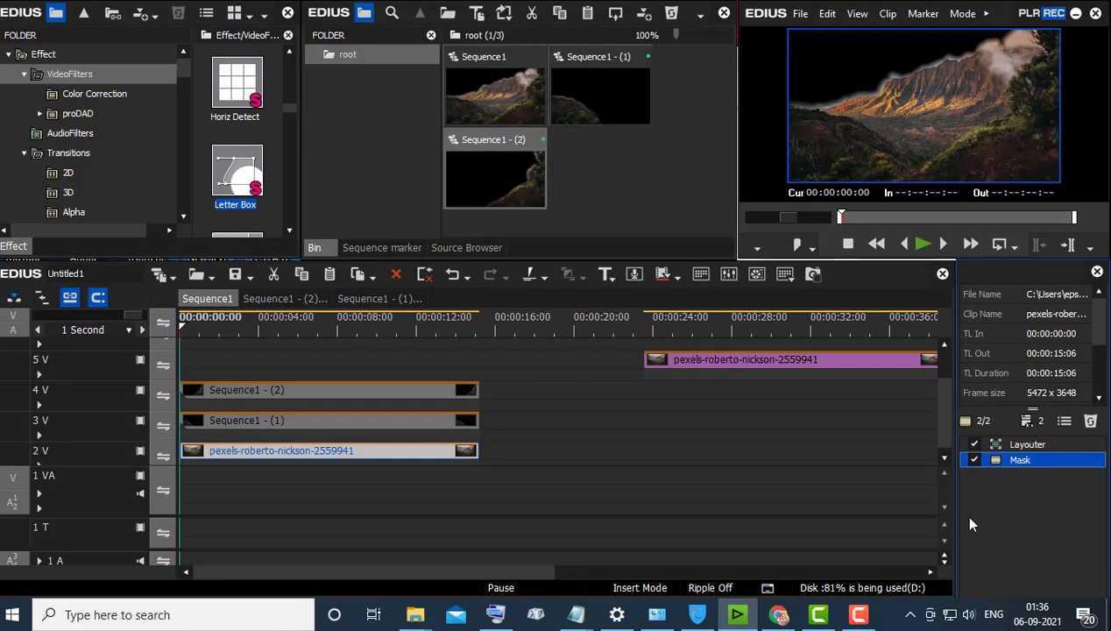
{"action": "left_click_drag", "start_coordinate": [195, 351], "coordinate": [327, 370]}
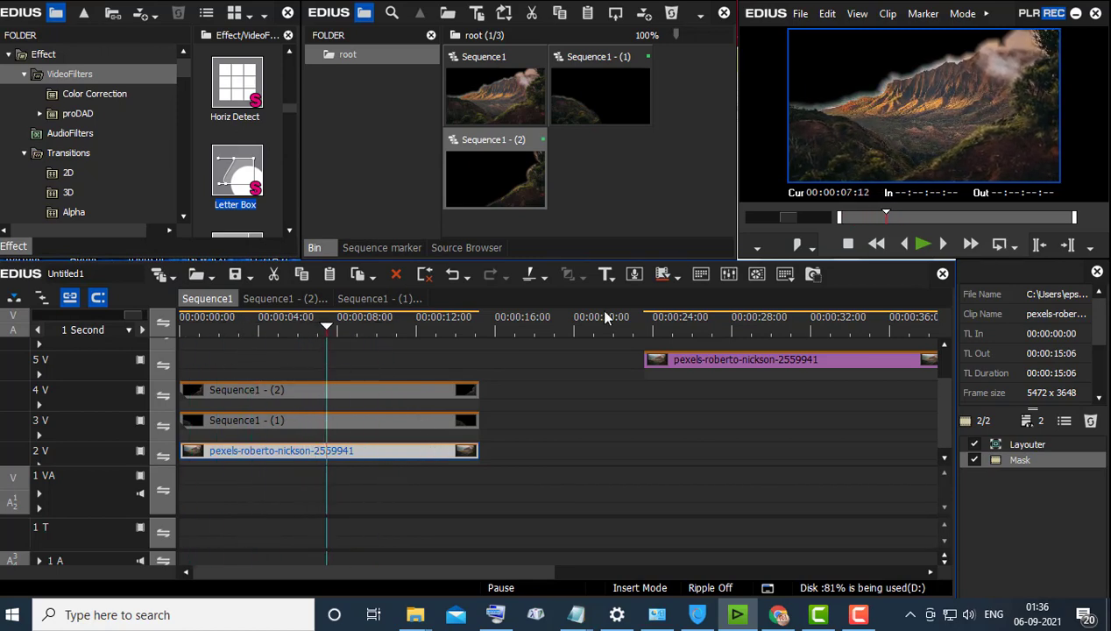
{"action": "left_click_drag", "start_coordinate": [348, 329], "coordinate": [213, 370]}
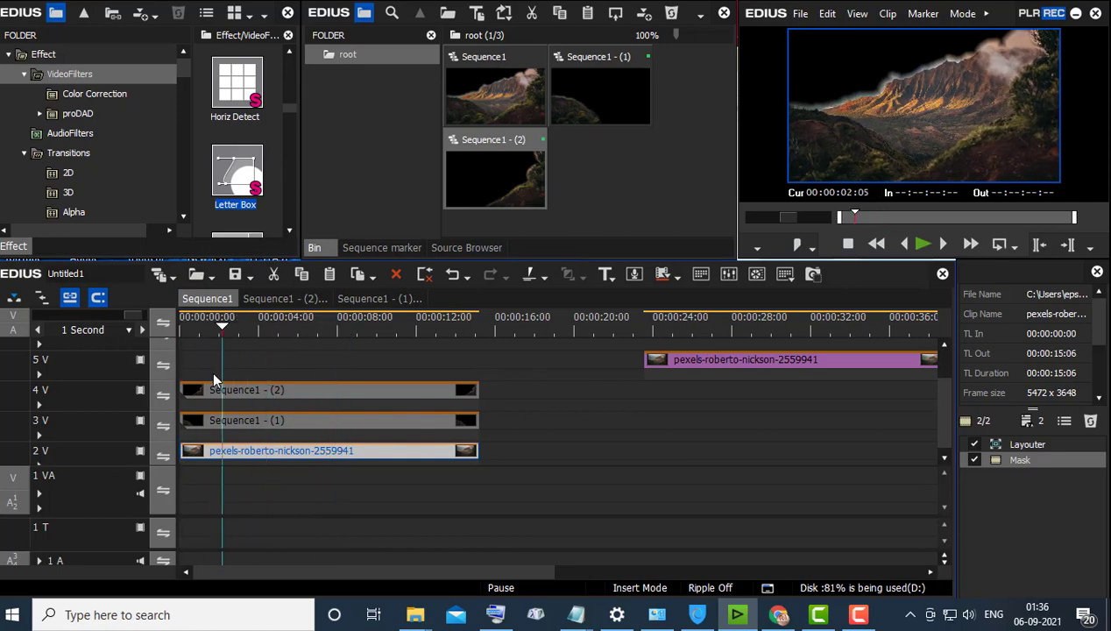
- Reopen the photo's mask and delete the existing coastline and ridge shape
{"action": "double_click", "coordinate": [428, 460]}
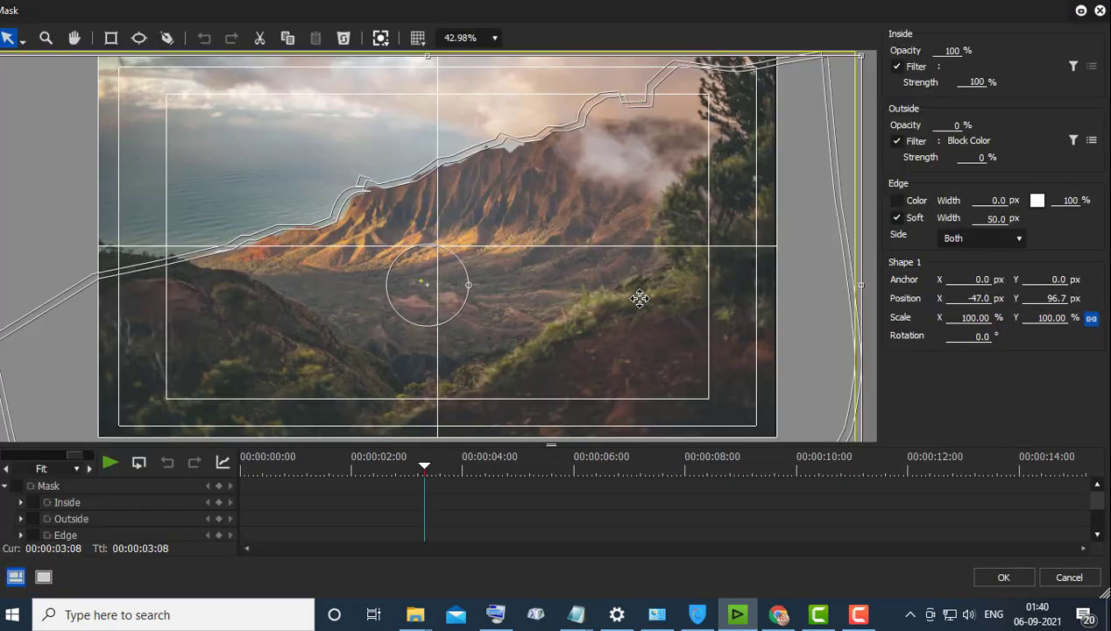
{"action": "left_click_drag", "start_coordinate": [649, 292], "coordinate": [655, 294]}
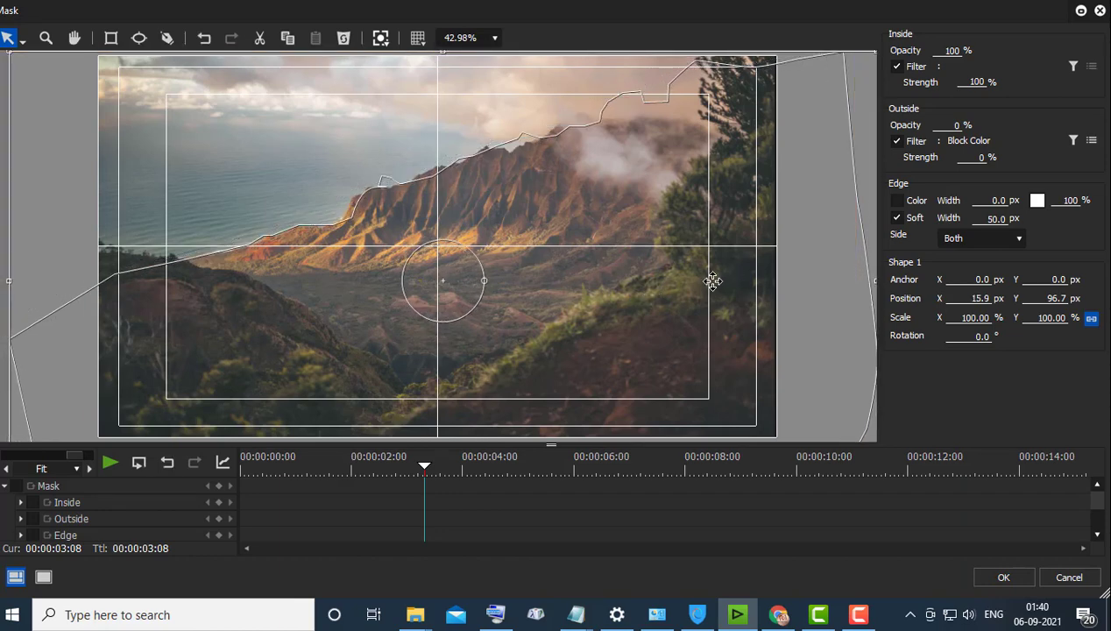
{"action": "key", "text": "Delete"}
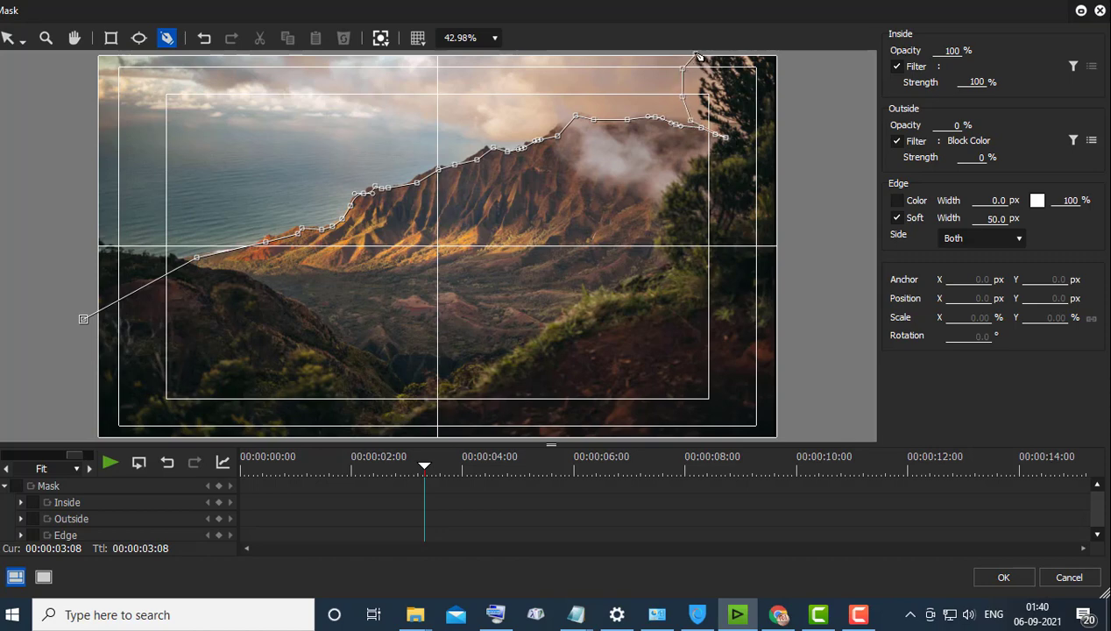
- Continue the new mask path outside the photo's right, bottom and left edges, close it at its starting point, and apply the mask
{"action": "left_click", "coordinate": [846, 298]}
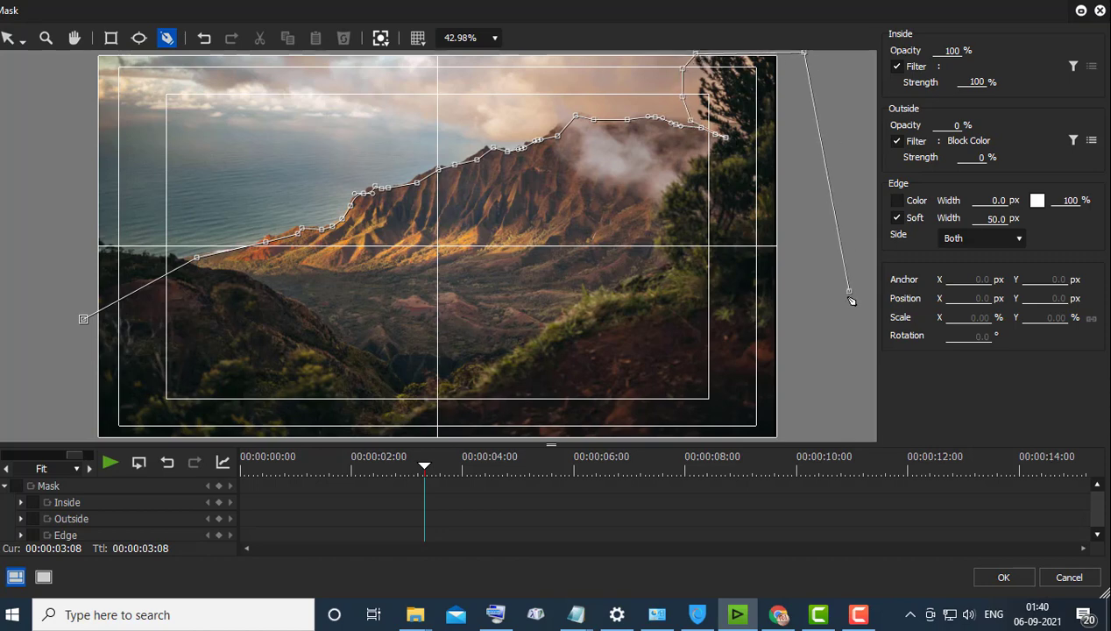
{"action": "left_click", "coordinate": [851, 369]}
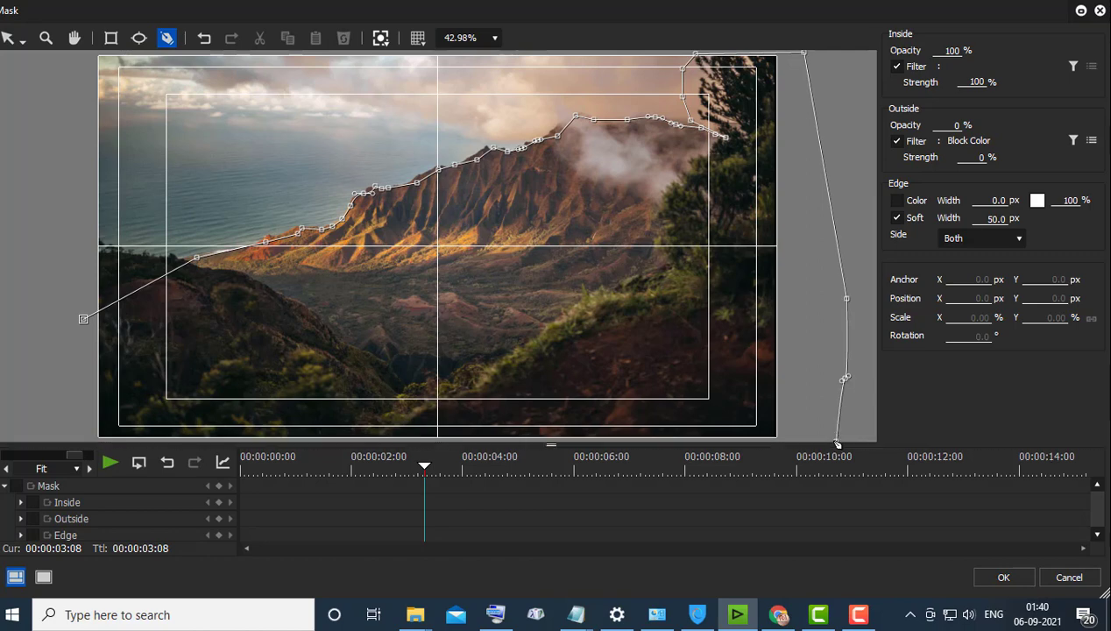
{"action": "left_click", "coordinate": [494, 441]}
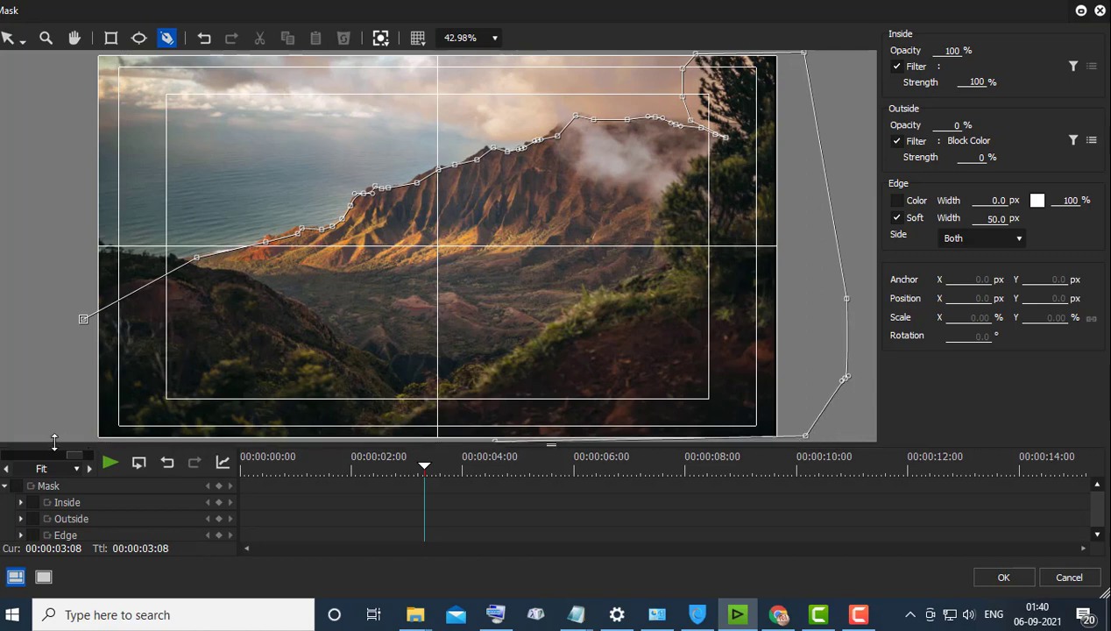
{"action": "left_click", "coordinate": [85, 440]}
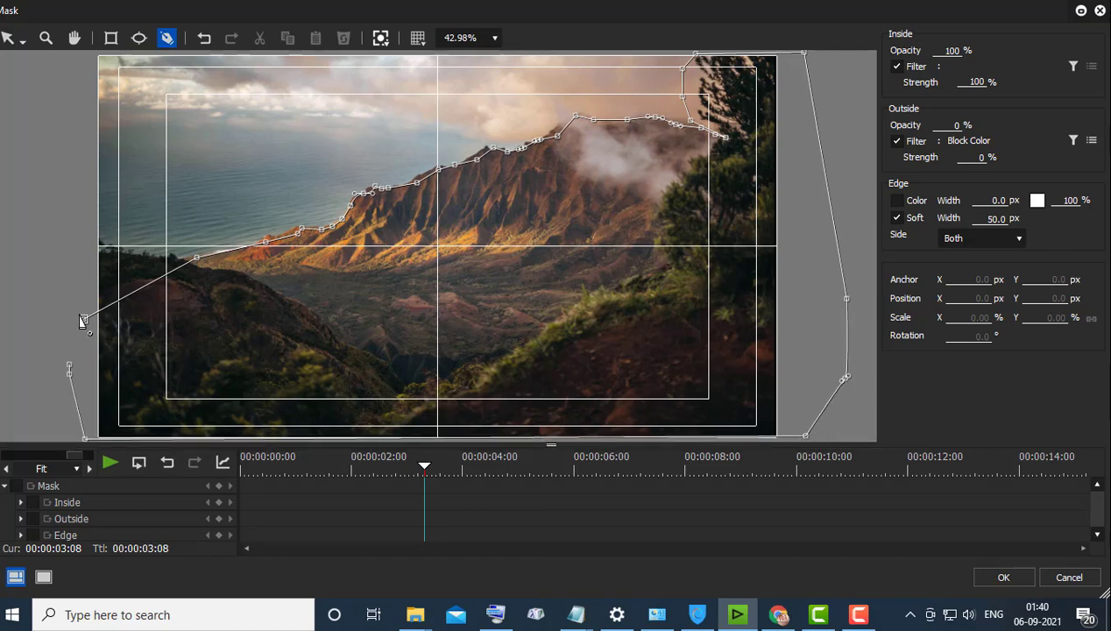
{"action": "left_click", "coordinate": [83, 321]}
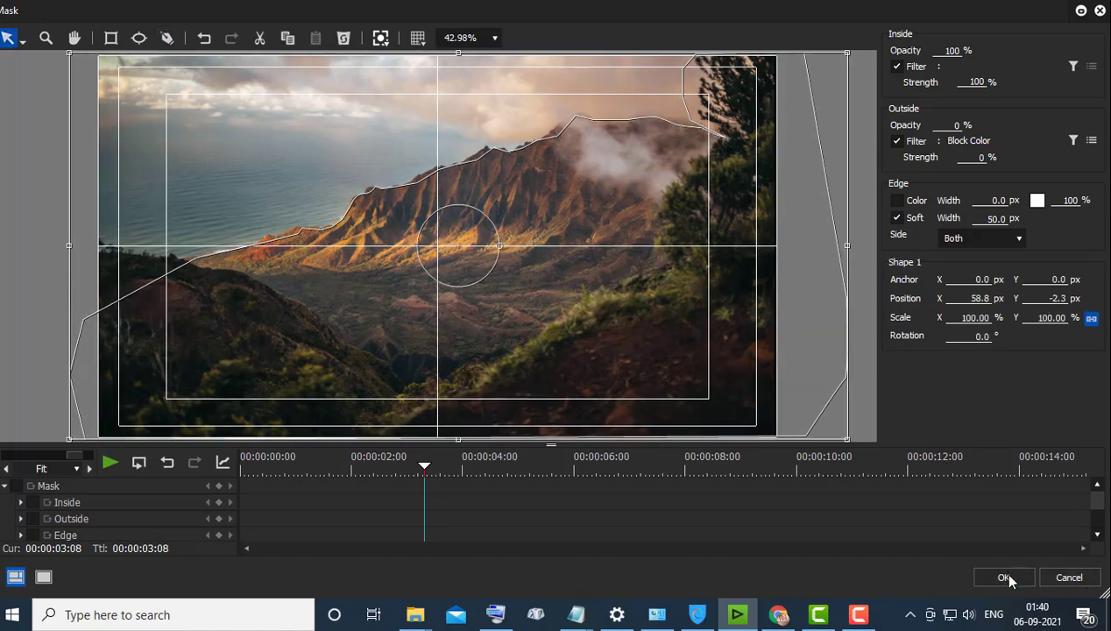
{"action": "left_click", "coordinate": [1005, 577]}
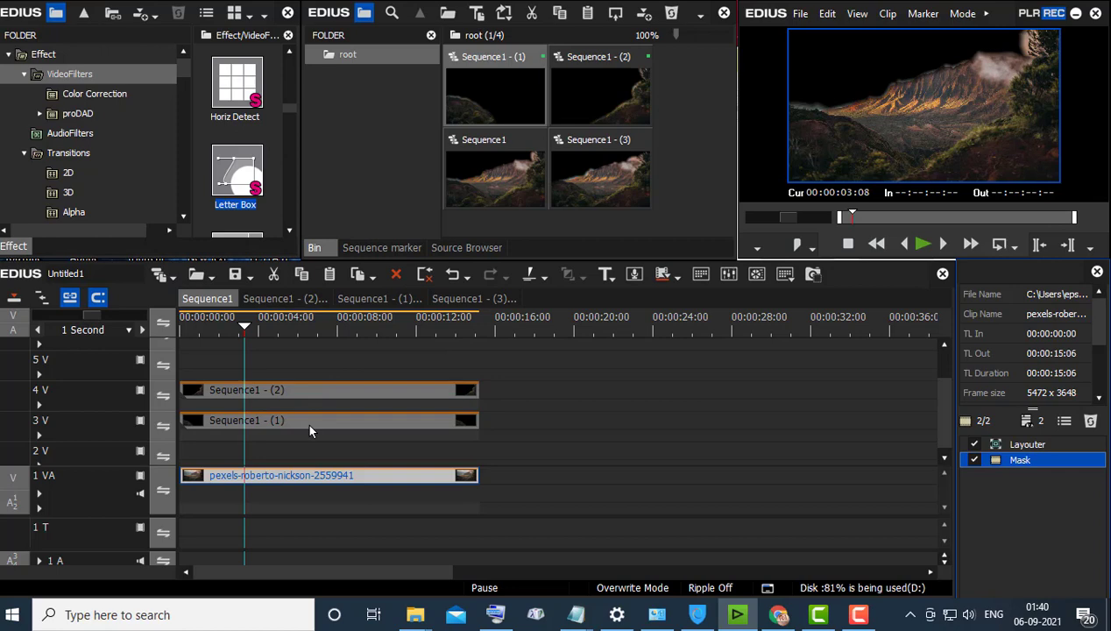
- Add the masked photo on 1 VA to the bin as a sequence and place that sequence at the start of 2 V
{"action": "left_click", "coordinate": [302, 475]}
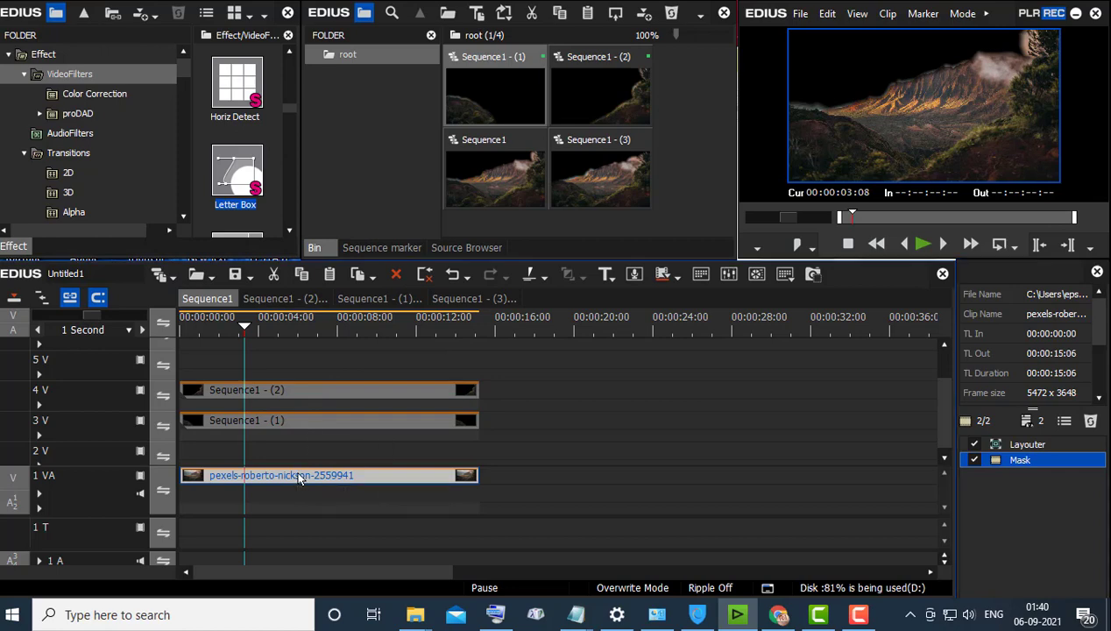
{"action": "left_click", "coordinate": [828, 13]}
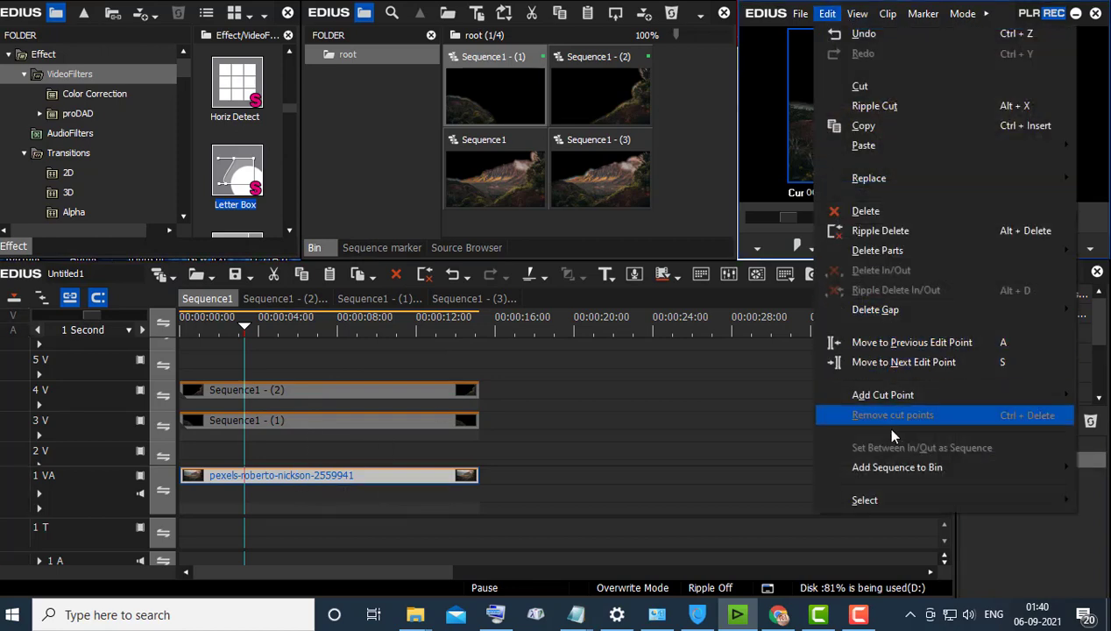
{"action": "mouse_move", "coordinate": [877, 470]}
{"action": "left_click", "coordinate": [793, 486]}
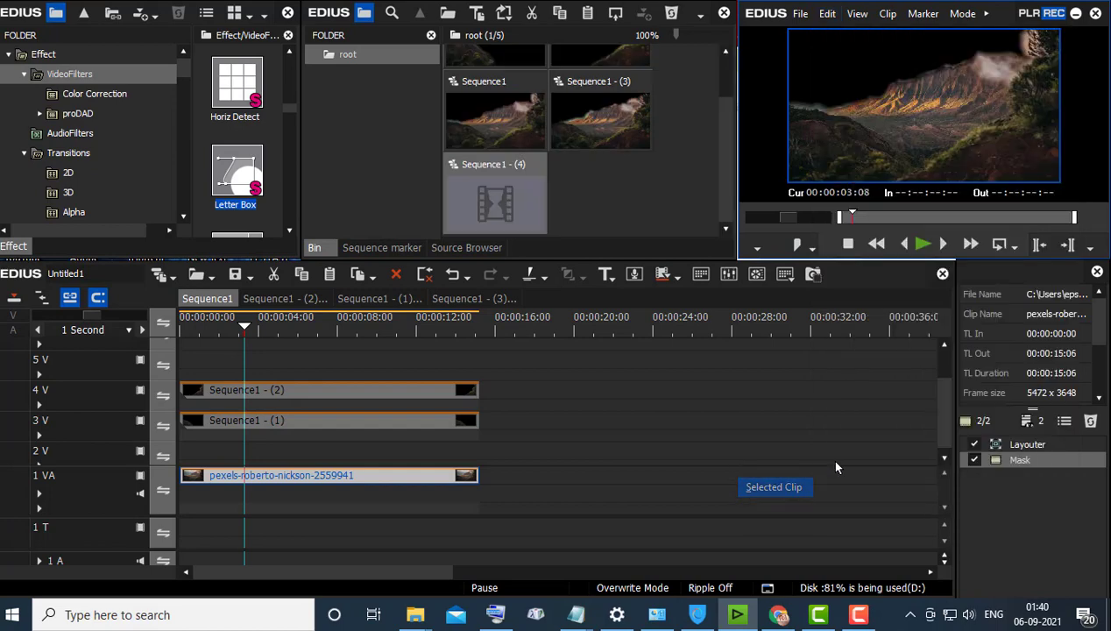
{"action": "left_click_drag", "start_coordinate": [487, 209], "coordinate": [245, 447]}
{"action": "left_click", "coordinate": [323, 447]}
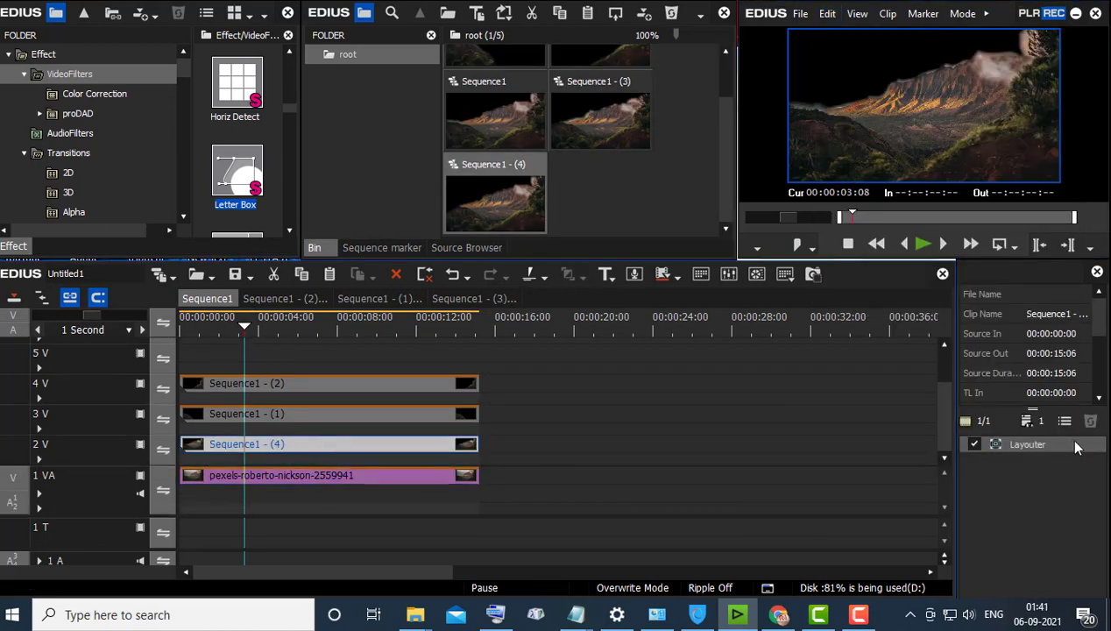
- Enable all Layouter keyframes for the mountain sequence on 2 V and stretch it to 120.20% at the first frame
{"action": "double_click", "coordinate": [1052, 444]}
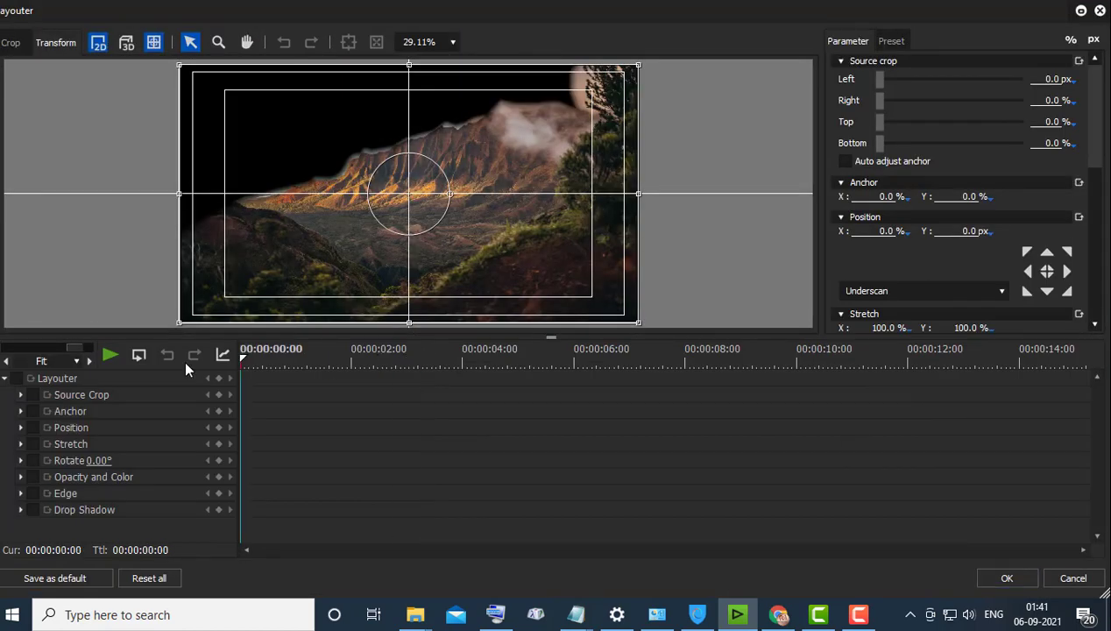
{"action": "left_click", "coordinate": [17, 379]}
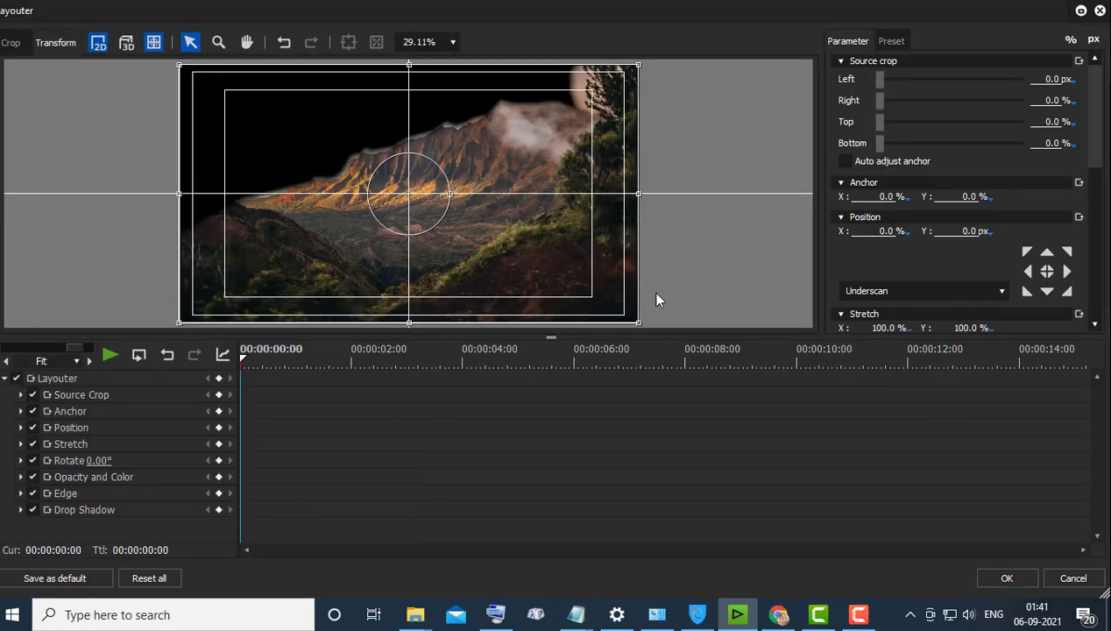
{"action": "left_click_drag", "start_coordinate": [640, 325], "coordinate": [657, 336]}
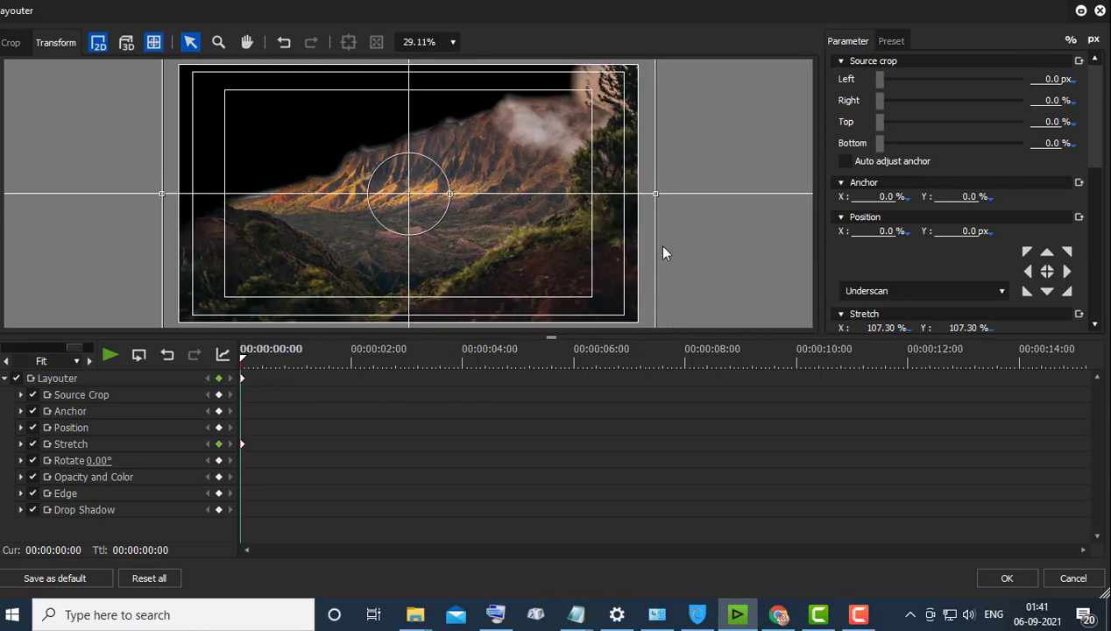
{"action": "left_click_drag", "start_coordinate": [659, 199], "coordinate": [686, 201]}
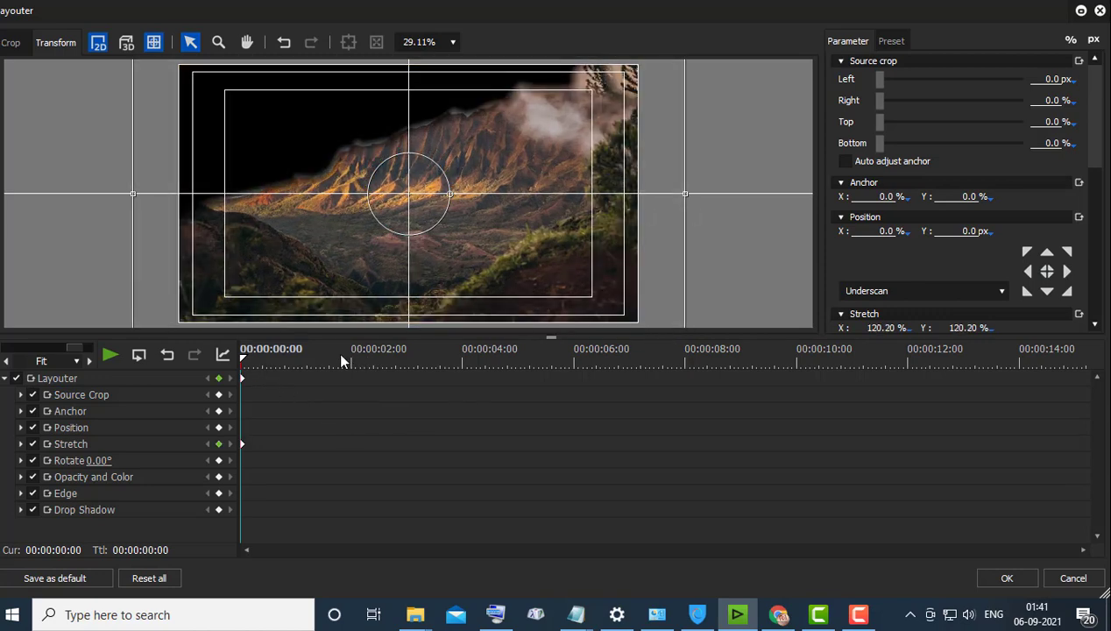
- Stretch the mountain sequence to 101.60% at its last frame, apply the layout, and play the animation
{"action": "key", "text": "End"}
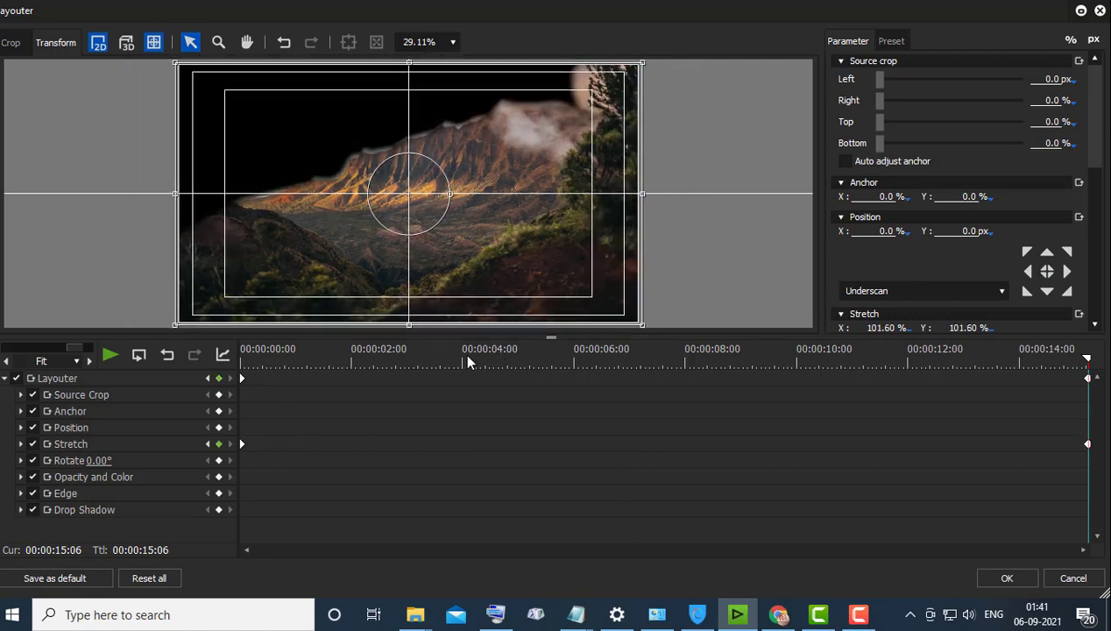
{"action": "key", "text": "Home"}
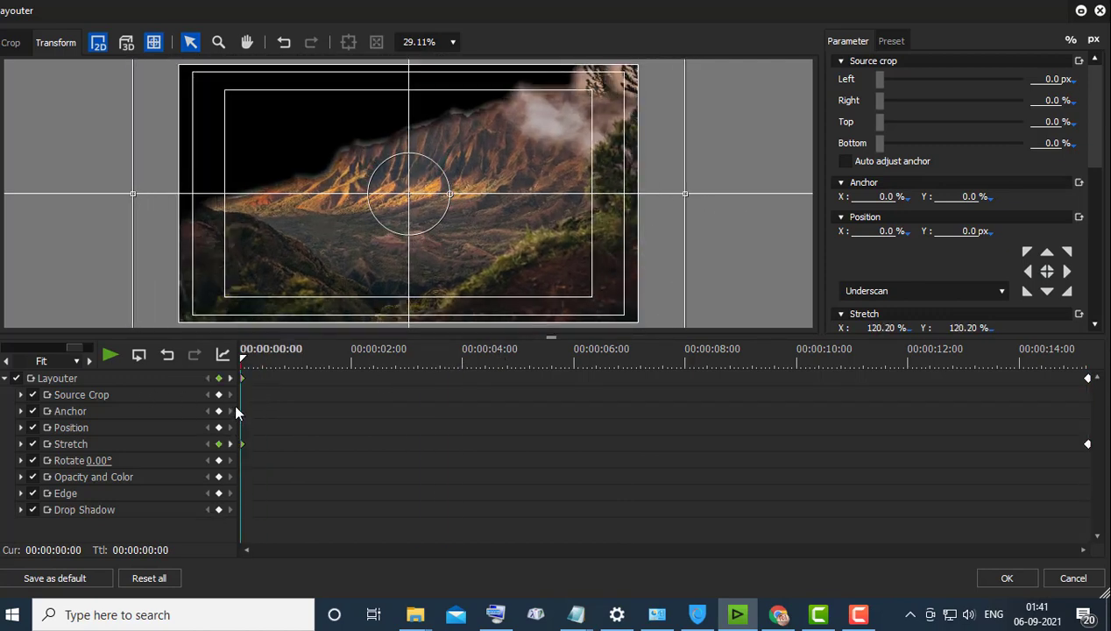
{"action": "right_click", "coordinate": [243, 384]}
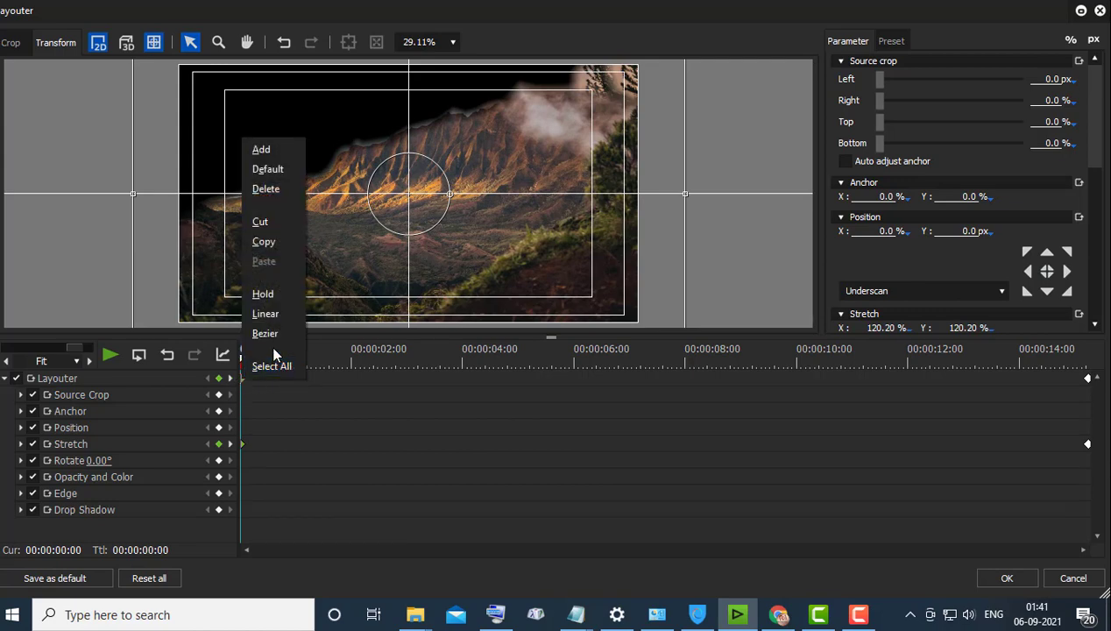
{"action": "key", "text": "Escape"}
{"action": "left_click", "coordinate": [1007, 578]}
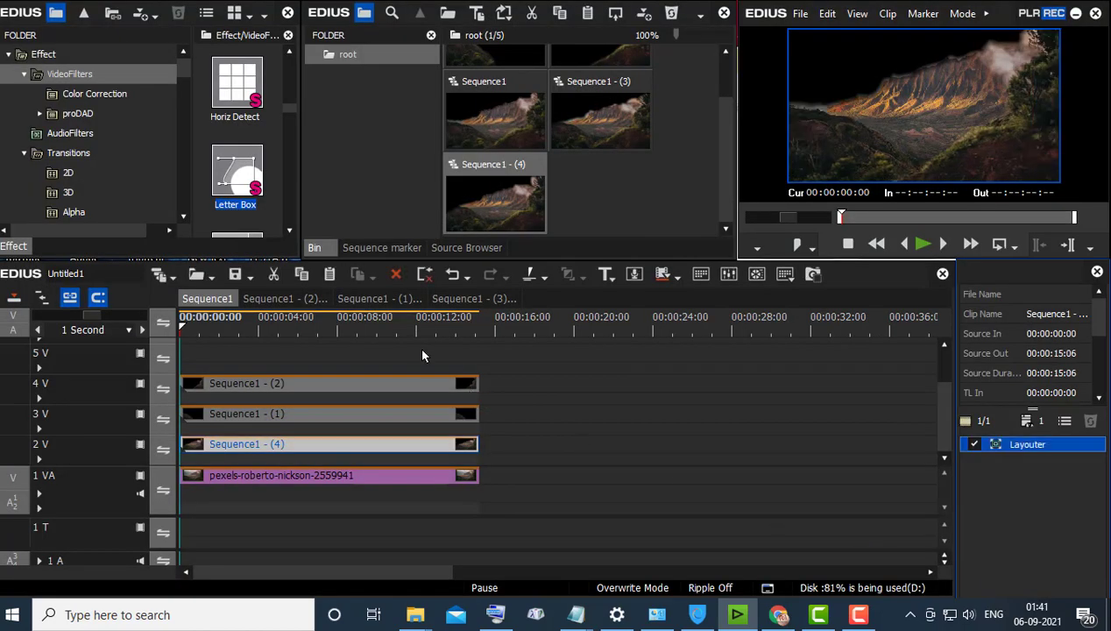
{"action": "key", "text": "space"}
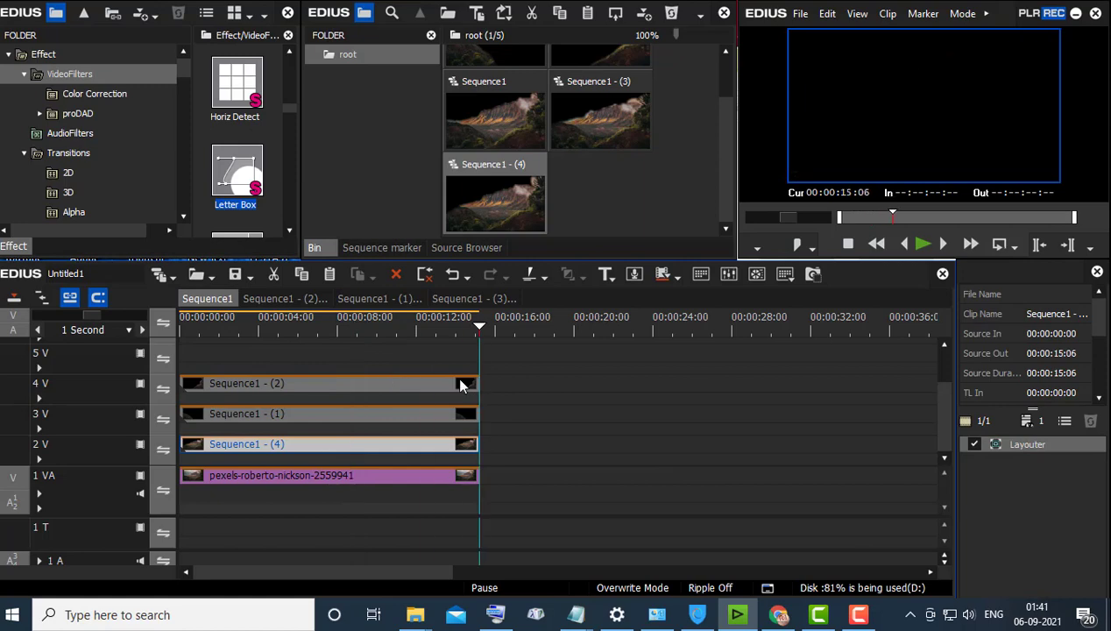
- Remove the Mask filter from the background photo on 1 VA and check the composite near the start
{"action": "left_click", "coordinate": [406, 475]}
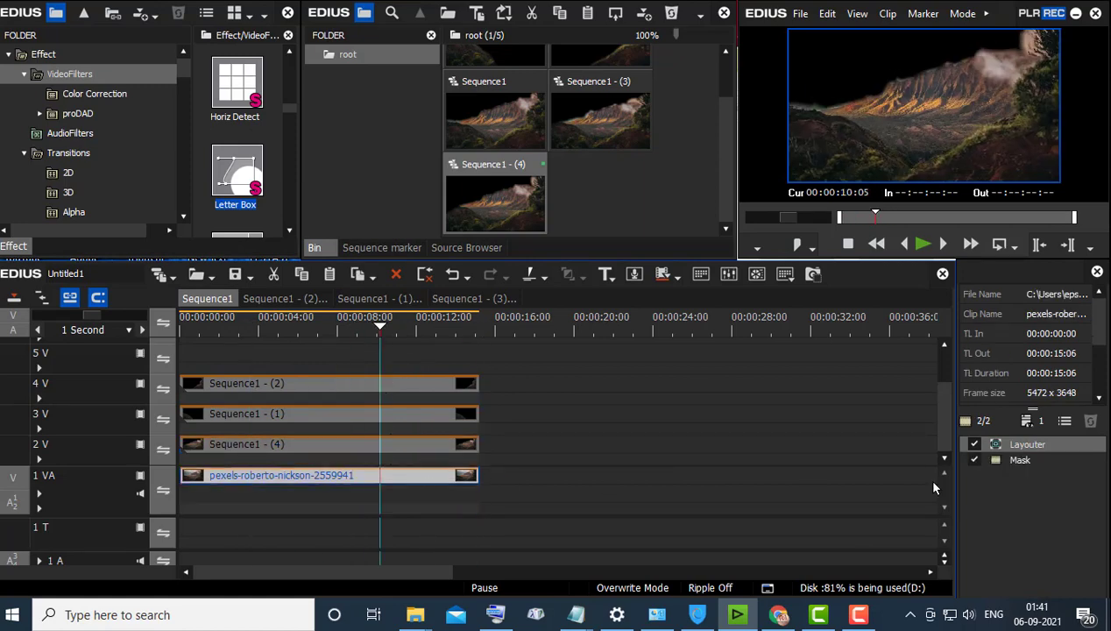
{"action": "left_click", "coordinate": [1043, 460]}
{"action": "left_click", "coordinate": [1091, 421]}
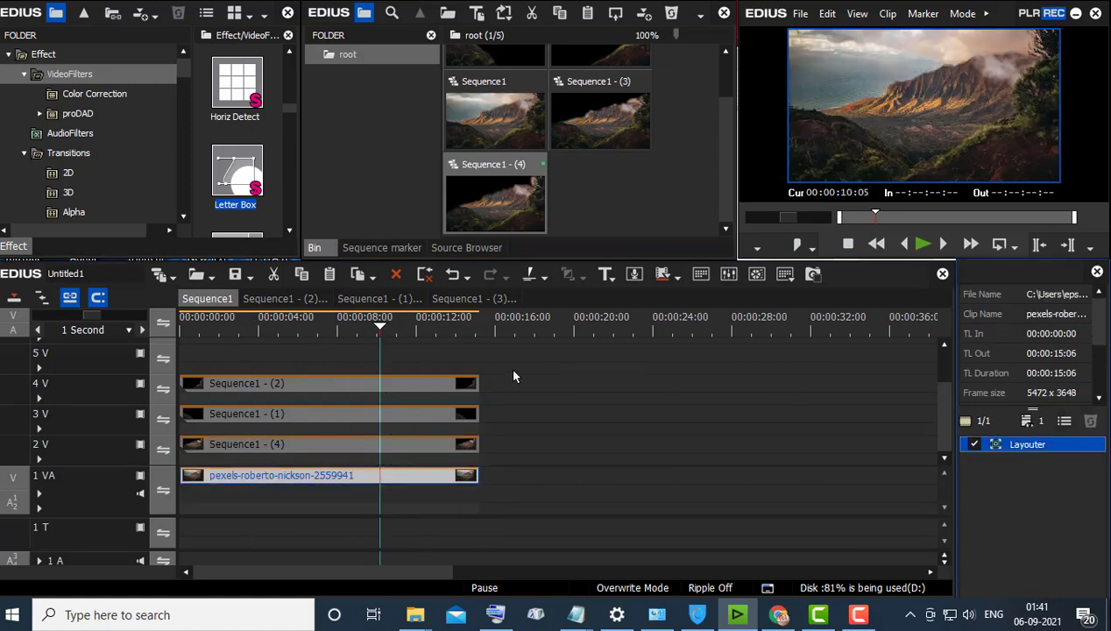
{"action": "left_click", "coordinate": [253, 330]}
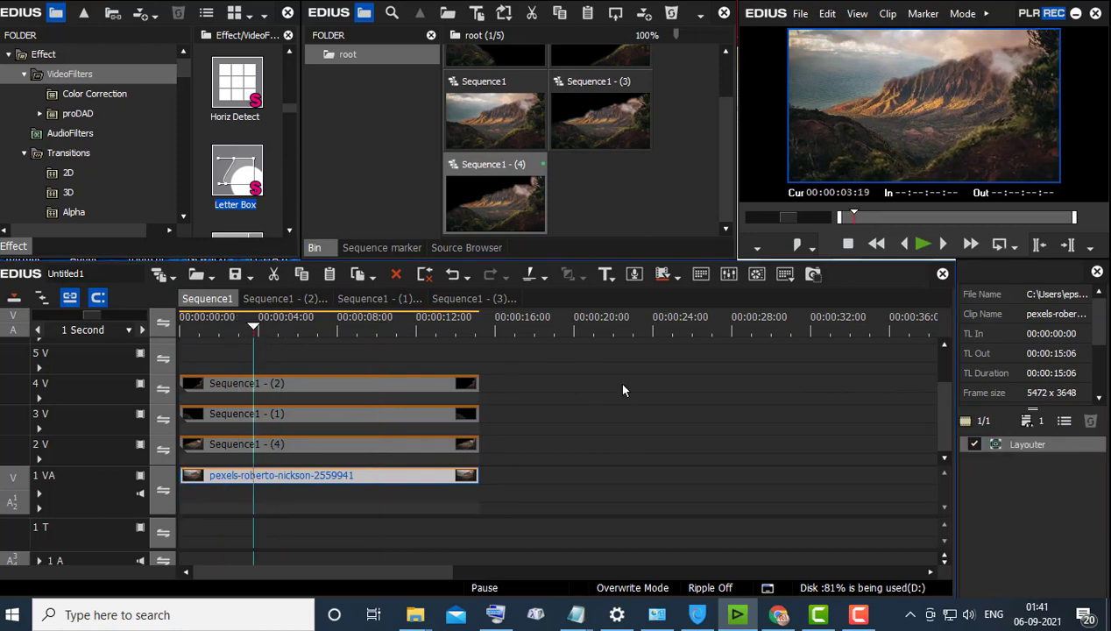
- Move the three sequence clips up one track to 3 V, 4 V and 5 V, and play the composite full screen
{"action": "left_click_drag", "start_coordinate": [616, 380], "coordinate": [313, 453]}
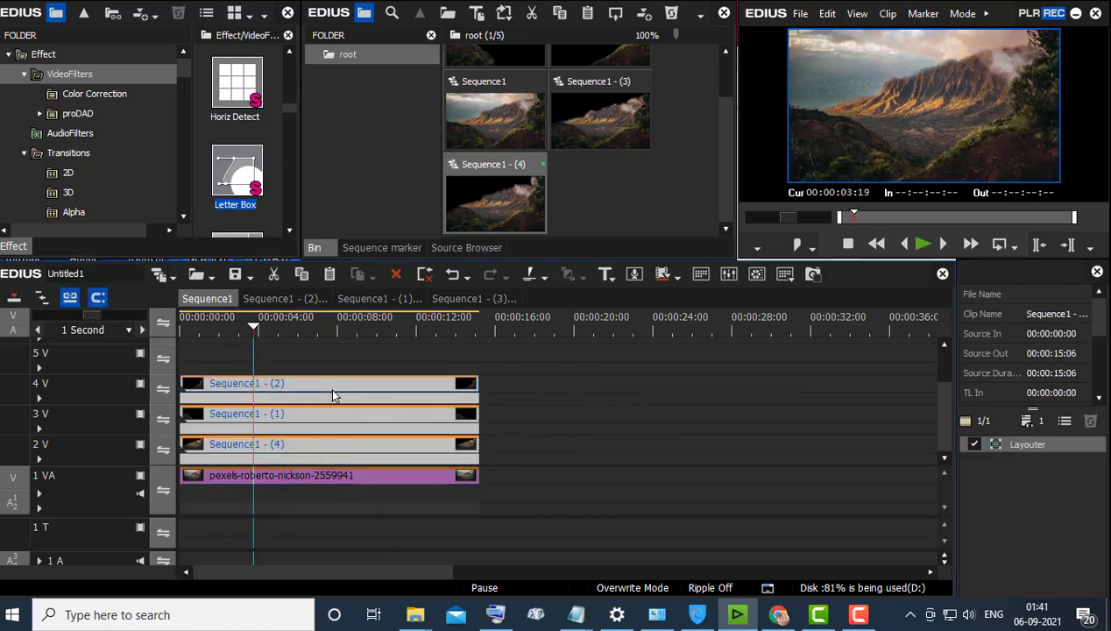
{"action": "left_click_drag", "start_coordinate": [329, 386], "coordinate": [311, 331]}
{"action": "left_click_drag", "start_coordinate": [203, 333], "coordinate": [202, 454]}
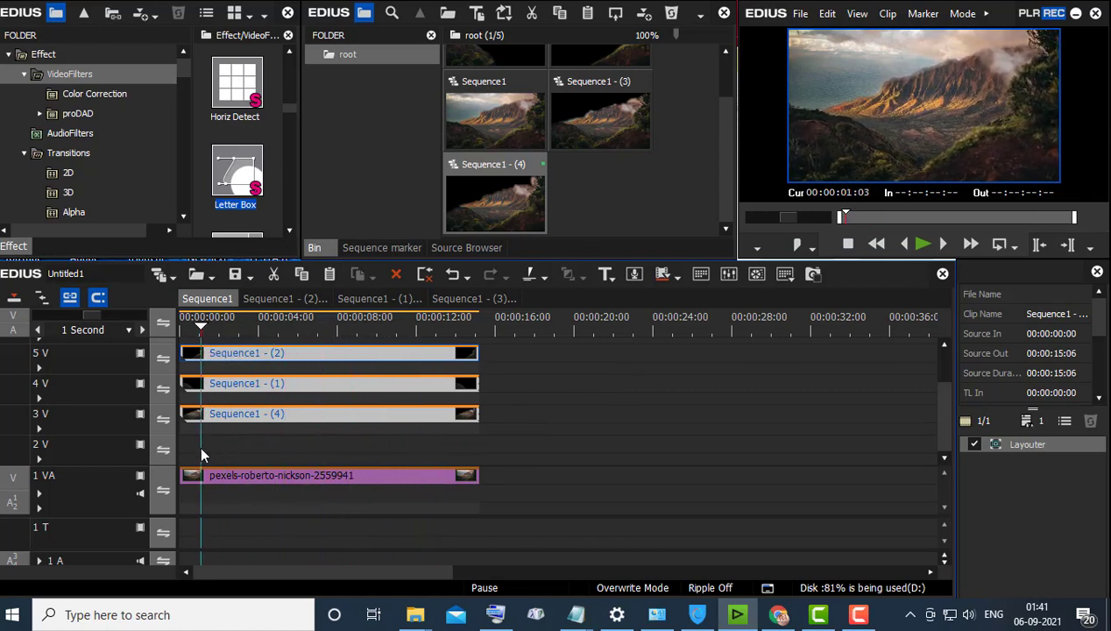
{"action": "left_click", "coordinate": [936, 245]}
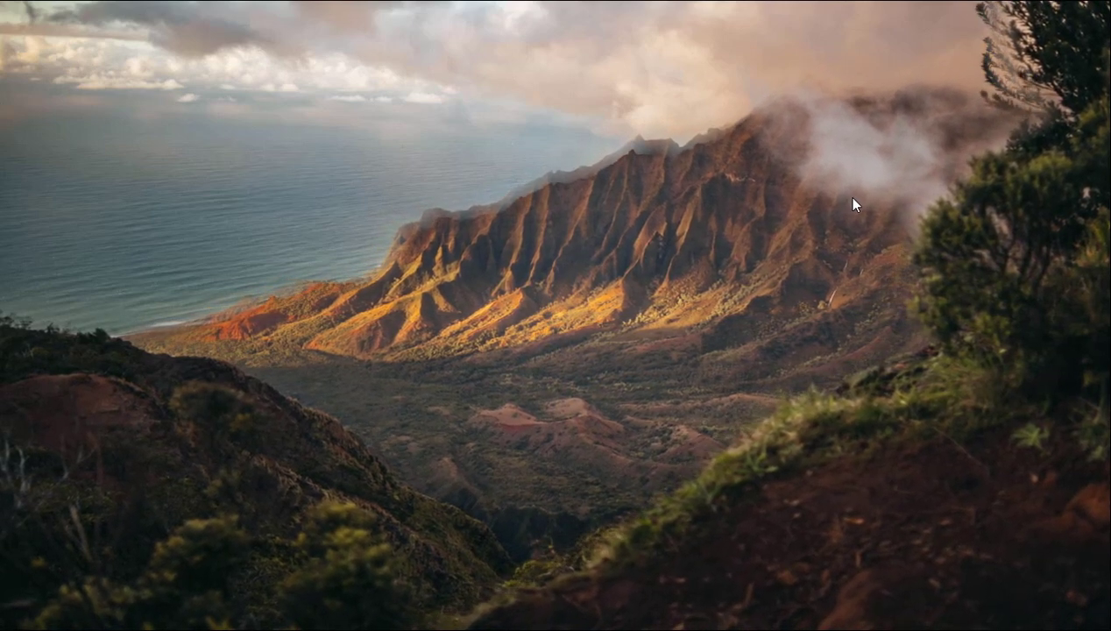
{"action": "key", "text": "Escape"}
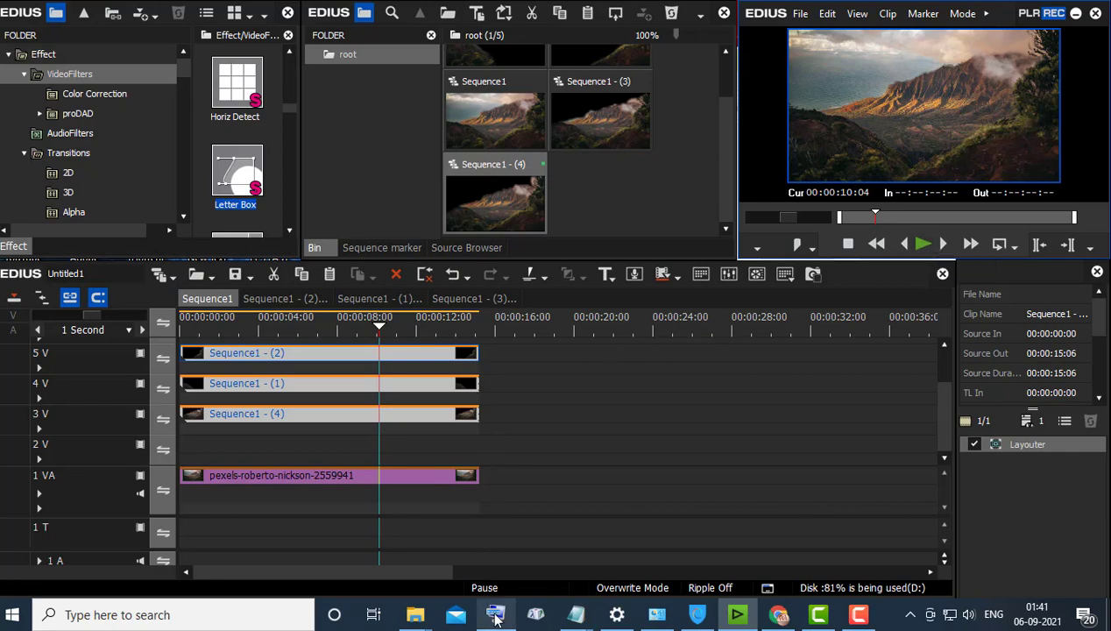
- Switch to the wev desing folder in File Explorer and place pexels-emiliano-arano-3608311 on track 2 V from the timeline start
{"action": "mouse_move", "coordinate": [427, 620]}
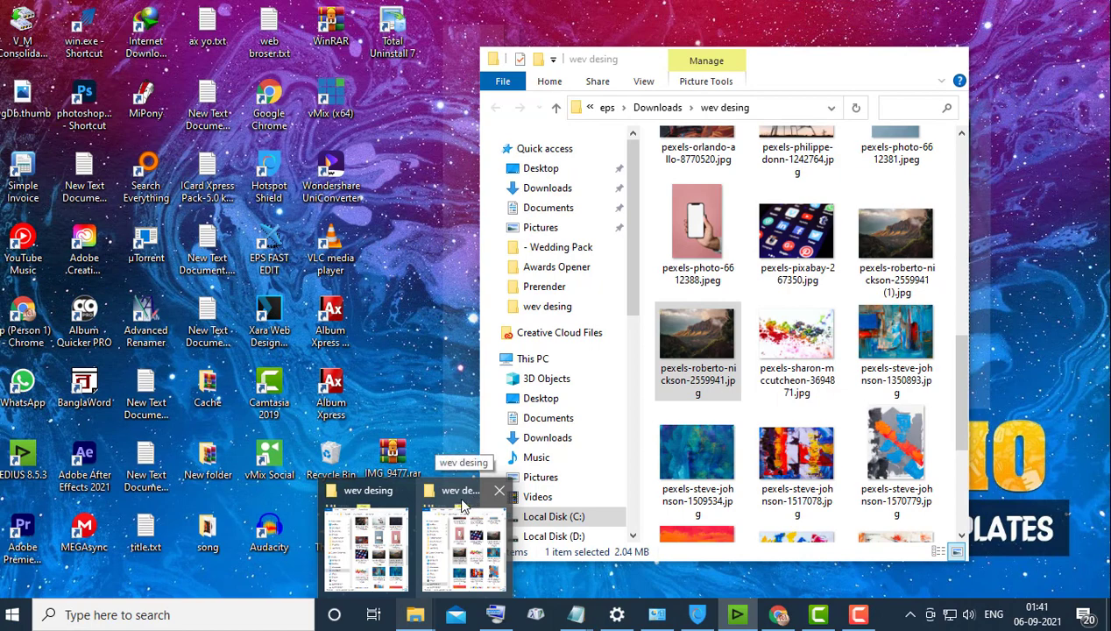
{"action": "left_click", "coordinate": [465, 500]}
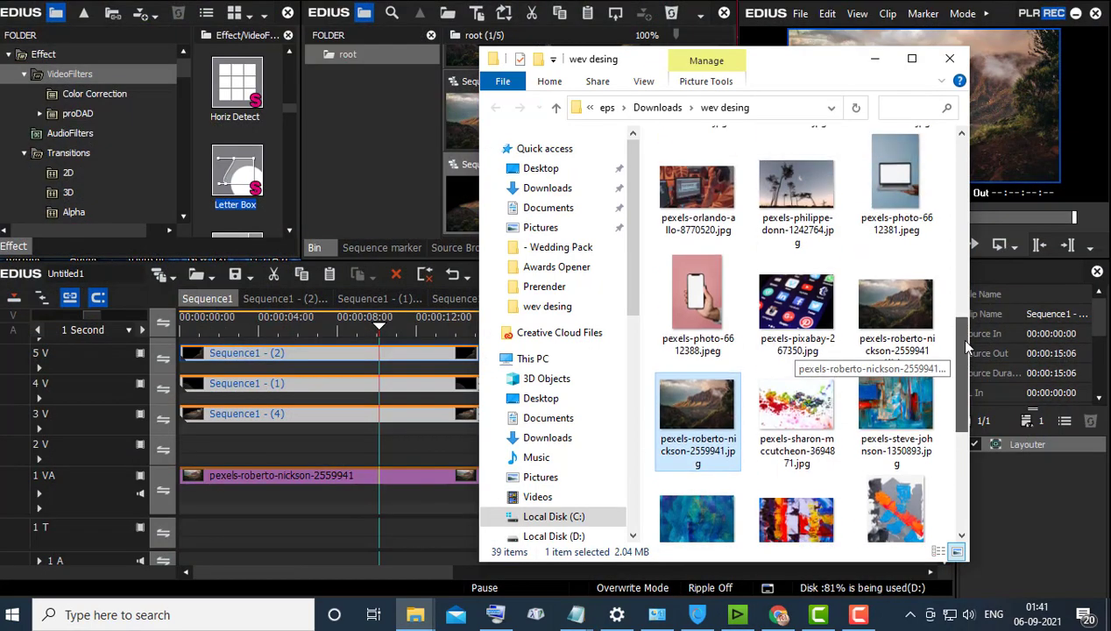
{"action": "left_click_drag", "start_coordinate": [964, 366], "coordinate": [908, 453]}
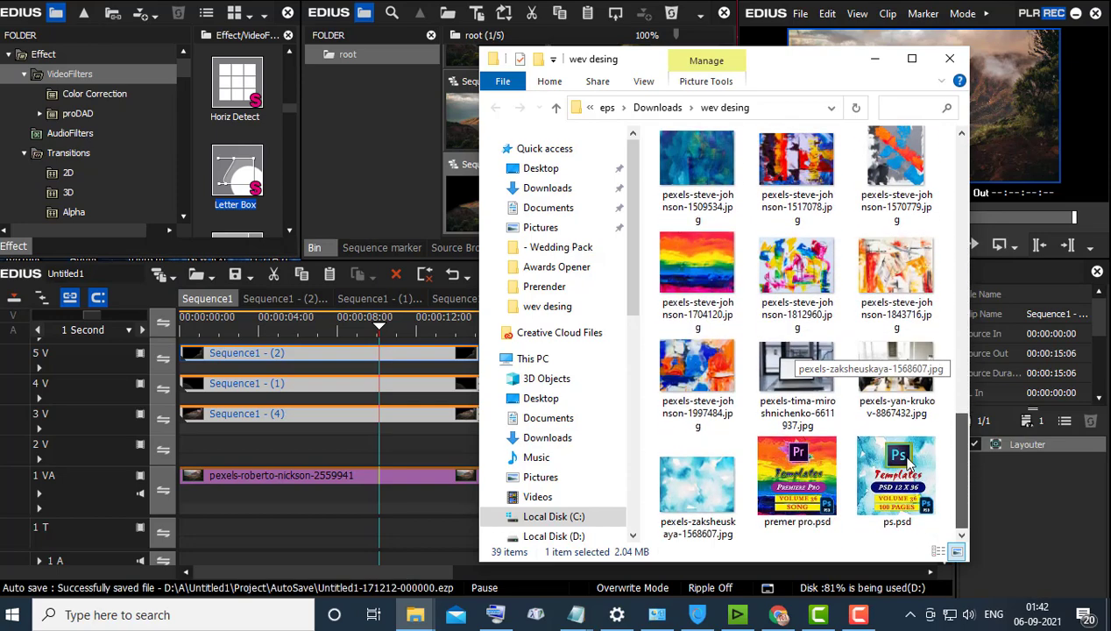
{"action": "scroll", "coordinate": [908, 464], "scroll_direction": "up", "scroll_amount": 8}
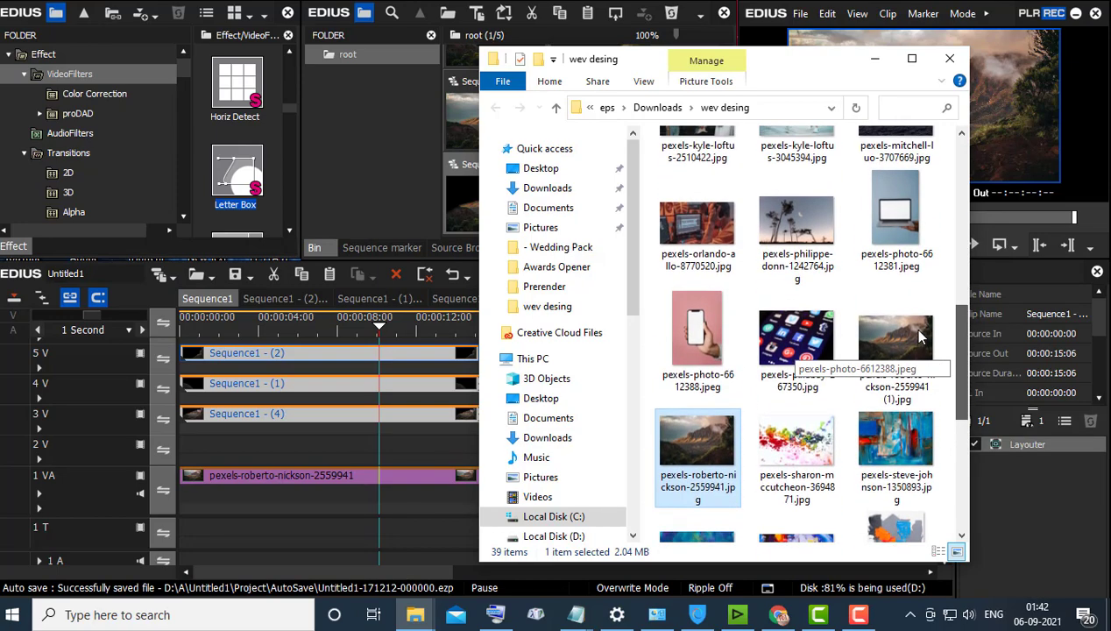
{"action": "scroll", "coordinate": [918, 333], "scroll_direction": "up", "scroll_amount": 5}
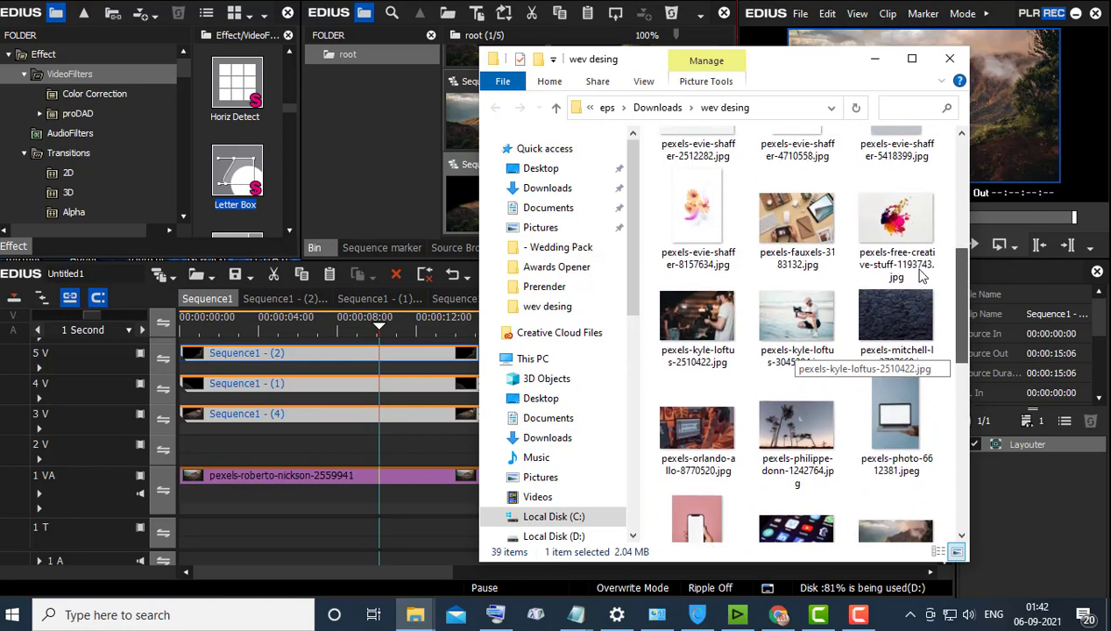
{"action": "scroll", "coordinate": [920, 262], "scroll_direction": "up", "scroll_amount": 5}
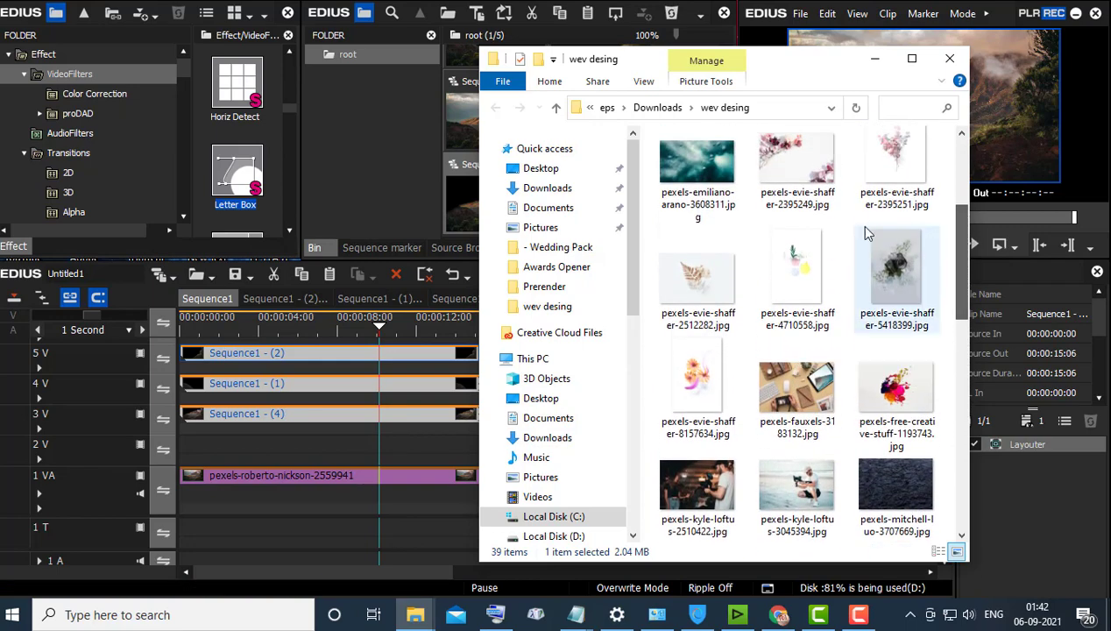
{"action": "left_click_drag", "start_coordinate": [837, 57], "coordinate": [969, 57]}
{"action": "left_click_drag", "start_coordinate": [794, 175], "coordinate": [474, 453]}
{"action": "left_click", "coordinate": [398, 322]}
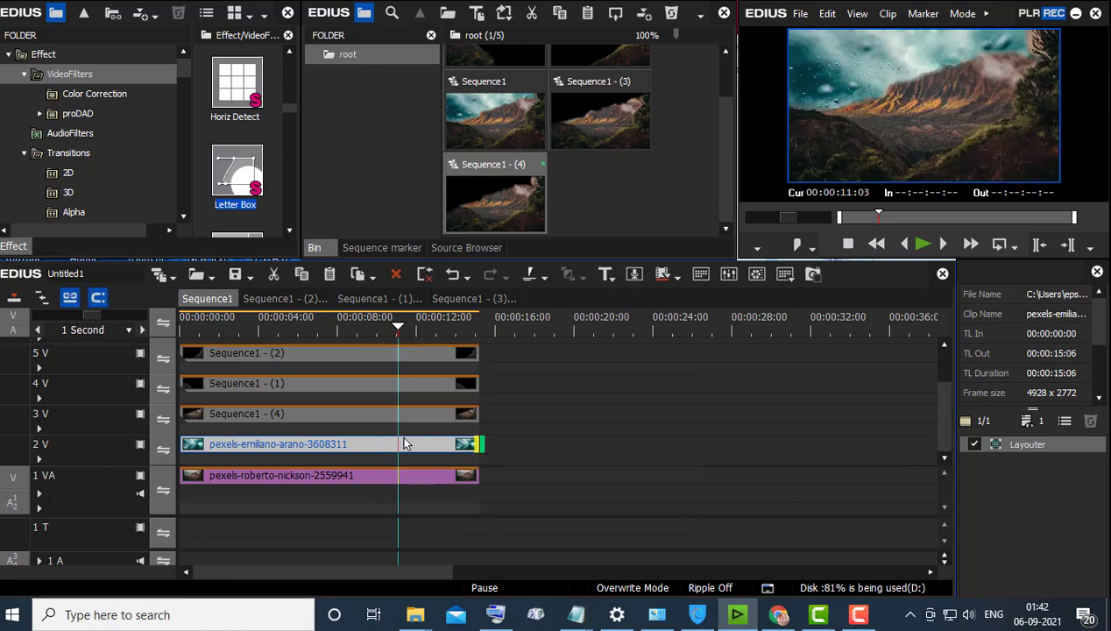
- Move the mask shape of the 2 V clip up to about X 47.7 px, Y -512.0 px, apply it, and play from the start
{"action": "double_click", "coordinate": [1041, 443]}
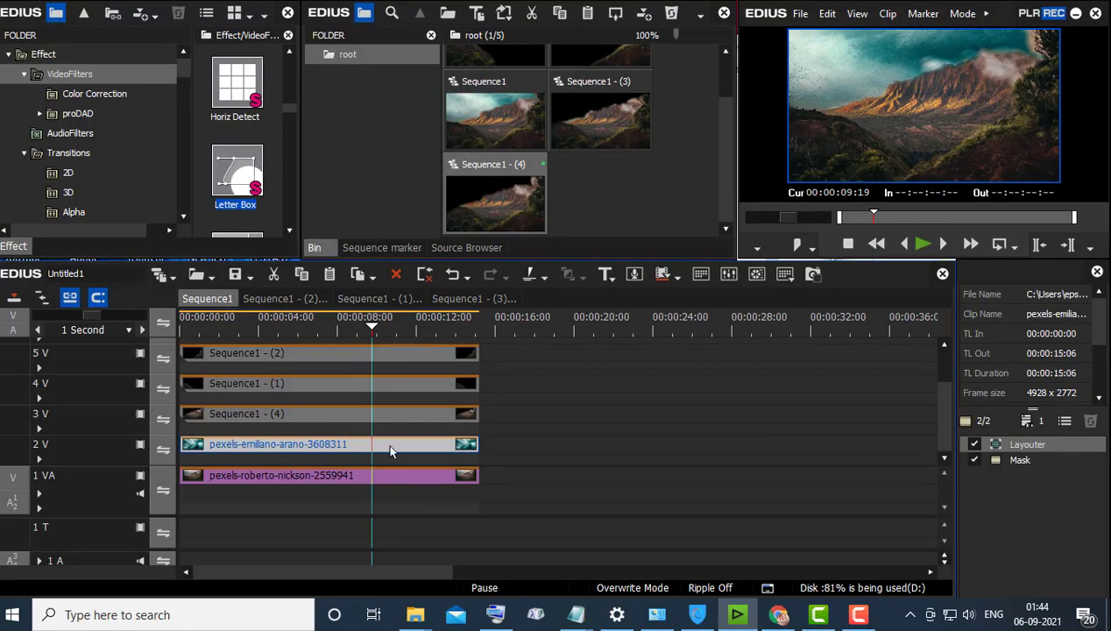
{"action": "double_click", "coordinate": [1010, 461]}
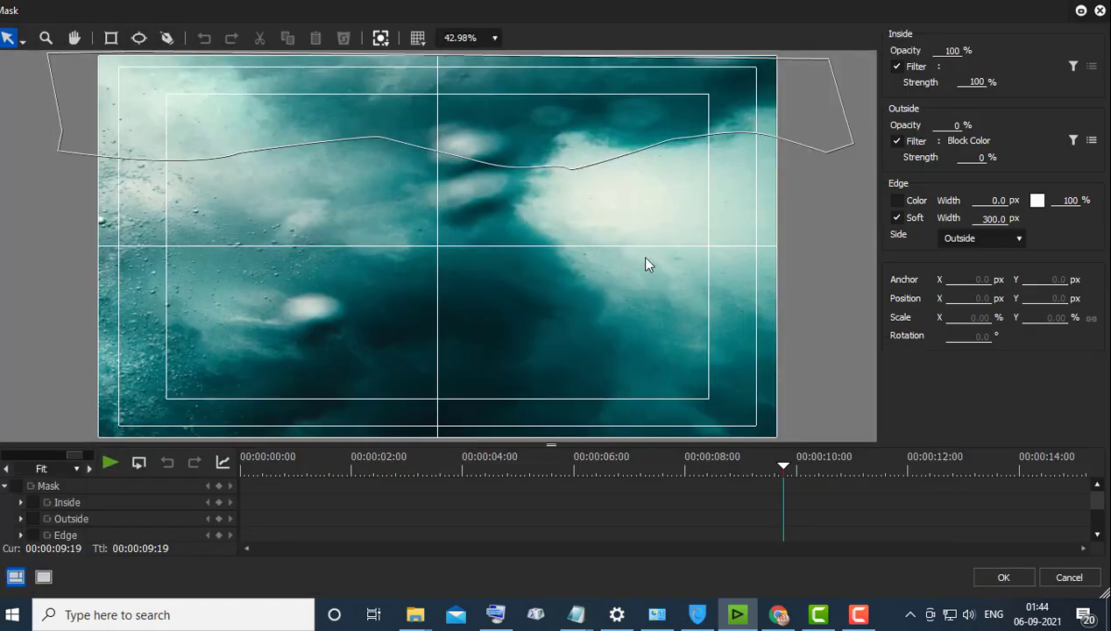
{"action": "left_click_drag", "start_coordinate": [589, 139], "coordinate": [587, 106]}
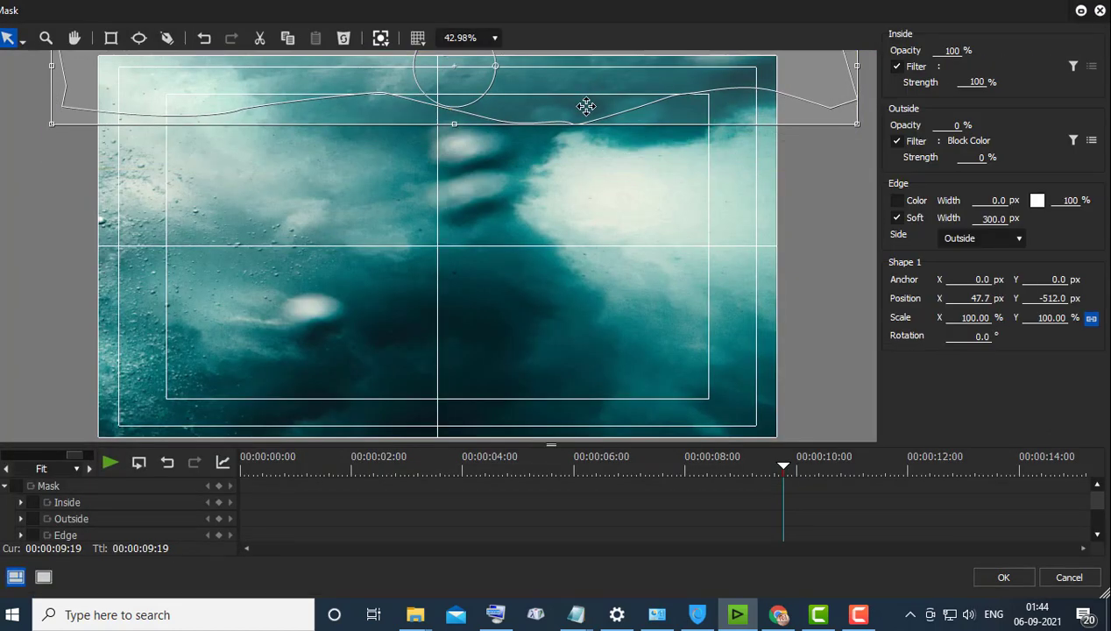
{"action": "left_click", "coordinate": [1002, 576]}
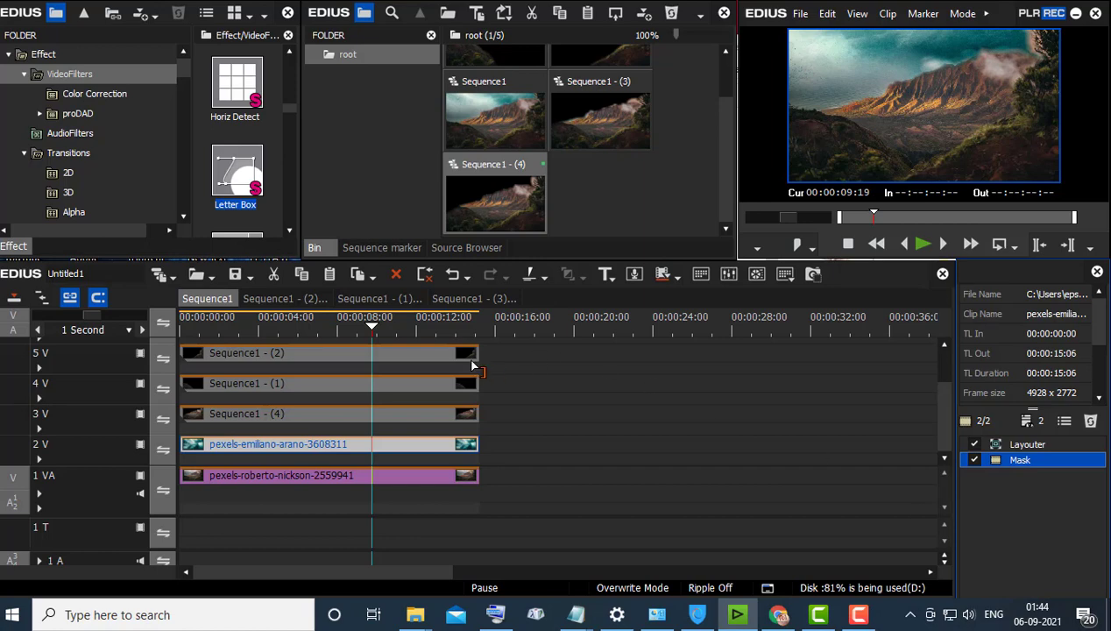
{"action": "left_click_drag", "start_coordinate": [371, 325], "coordinate": [167, 346]}
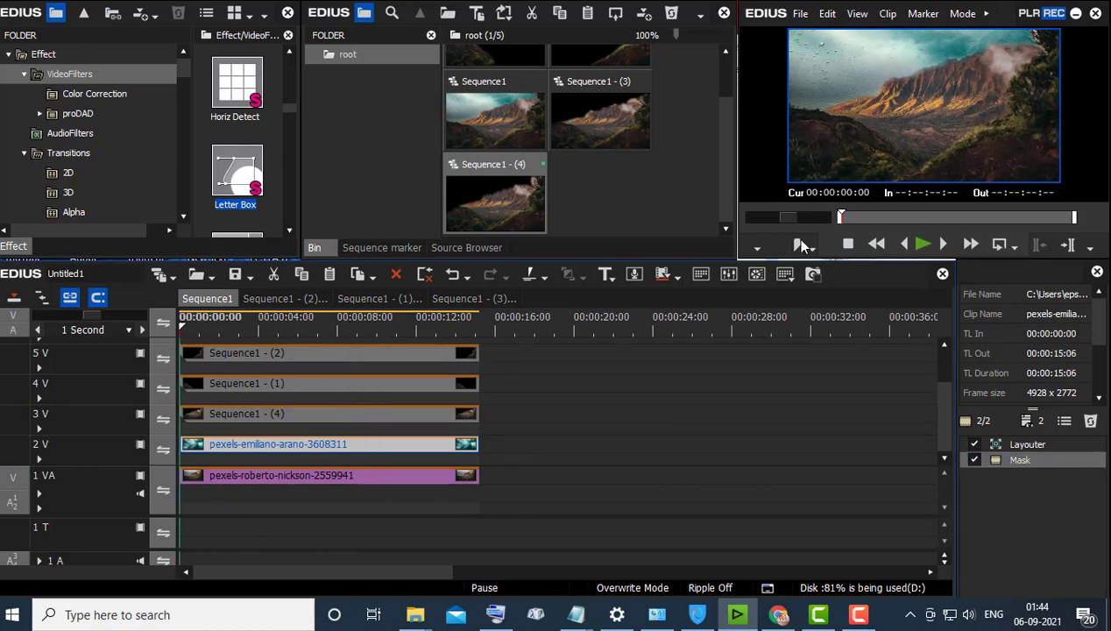
{"action": "left_click", "coordinate": [922, 245]}
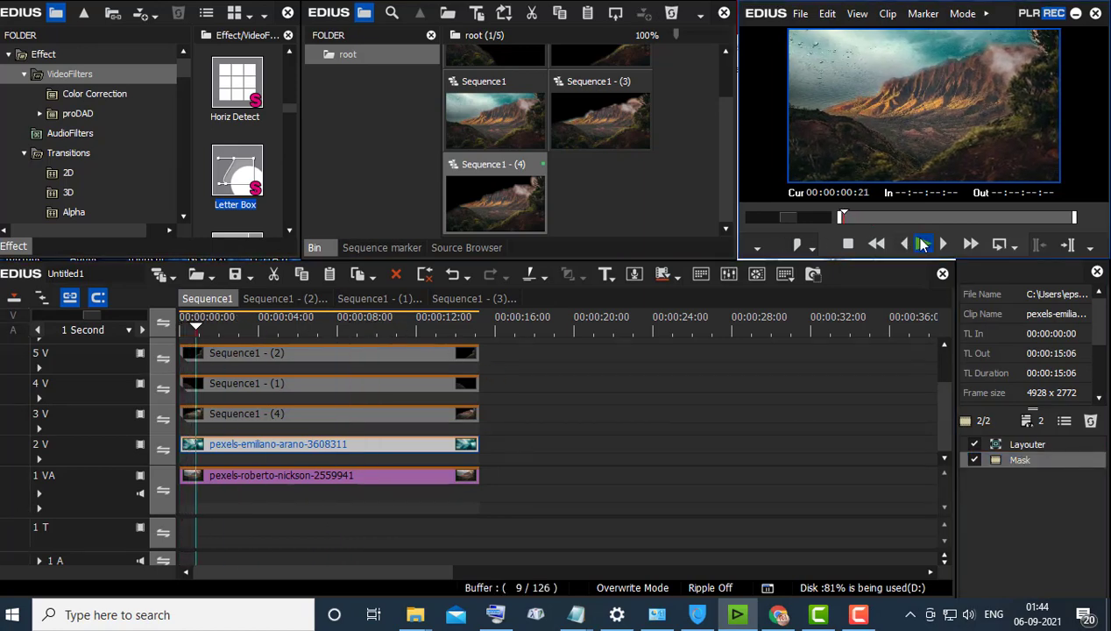
- Reposition the 2 V clip at its first Layouter keyframe to about X -47.00 %, Y -44.7 px and apply the layout
{"action": "left_click", "coordinate": [1029, 456]}
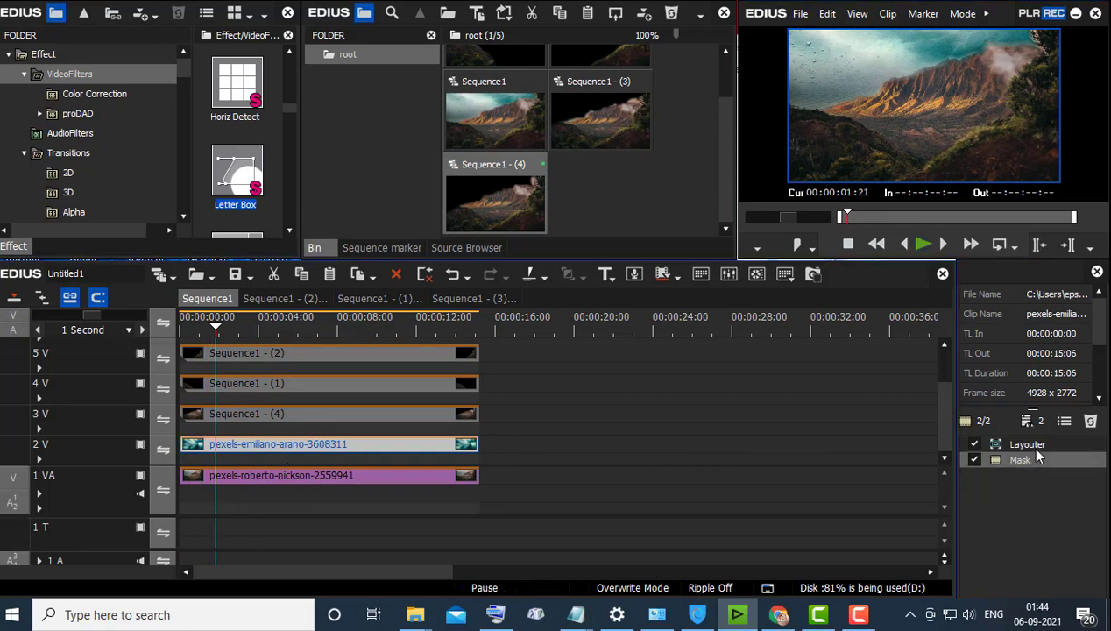
{"action": "double_click", "coordinate": [1032, 445]}
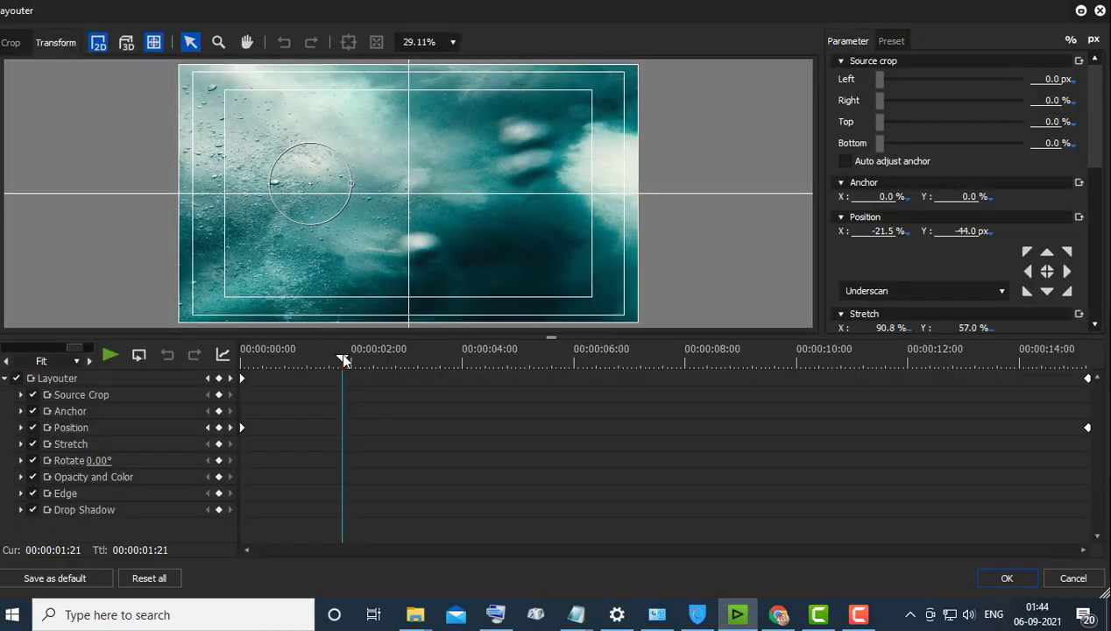
{"action": "left_click_drag", "start_coordinate": [343, 359], "coordinate": [148, 423]}
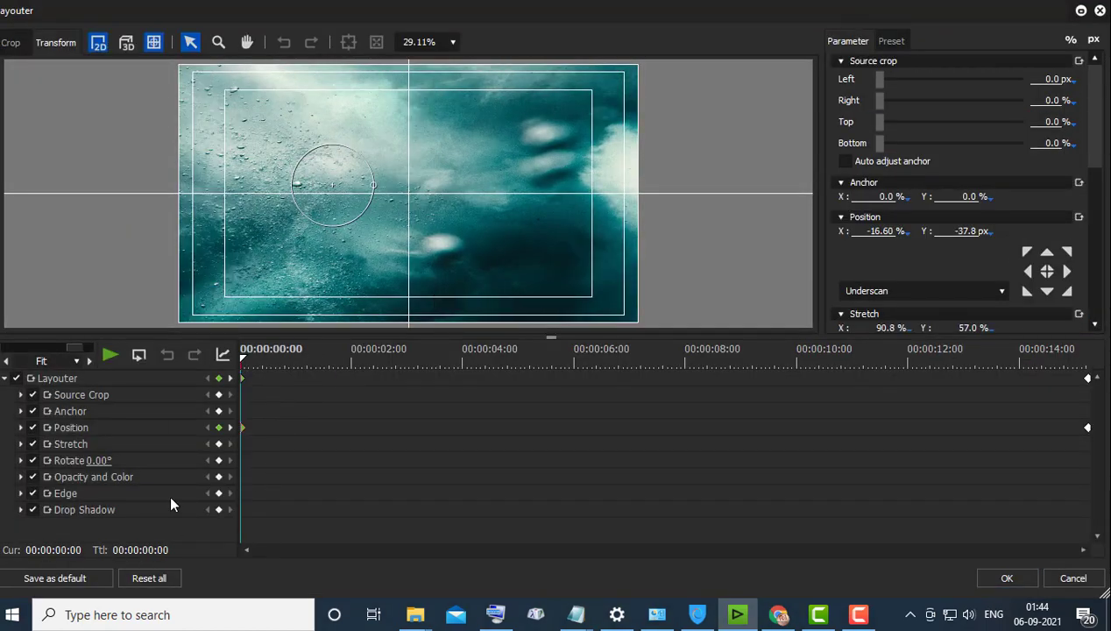
{"action": "left_click_drag", "start_coordinate": [463, 213], "coordinate": [348, 205]}
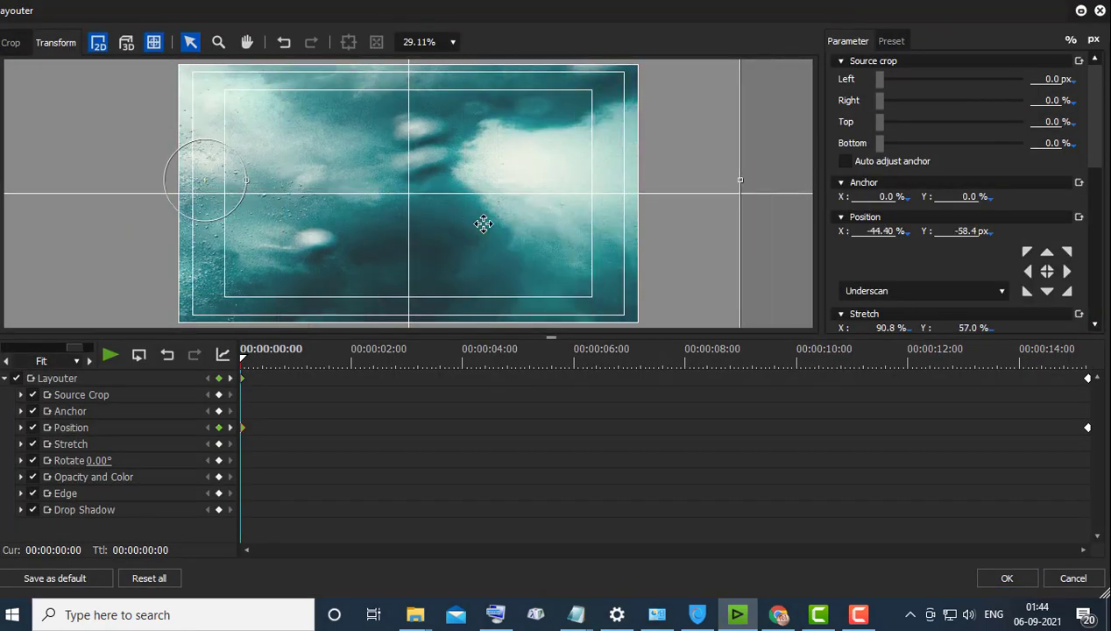
{"action": "left_click_drag", "start_coordinate": [466, 228], "coordinate": [454, 221]}
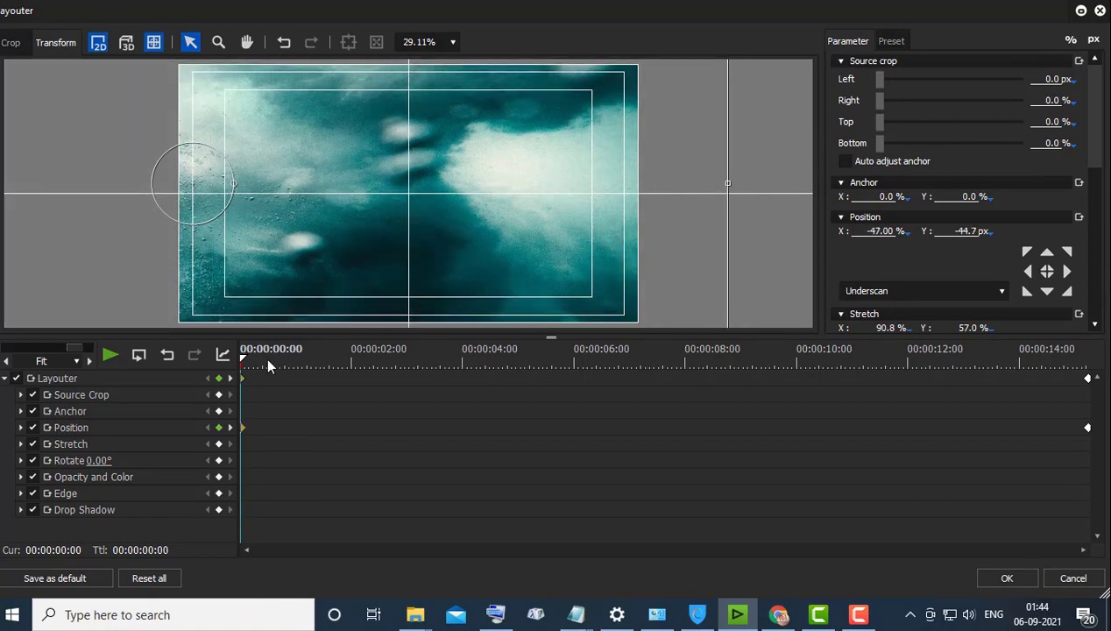
{"action": "left_click_drag", "start_coordinate": [269, 359], "coordinate": [1076, 366]}
{"action": "left_click", "coordinate": [1006, 578]}
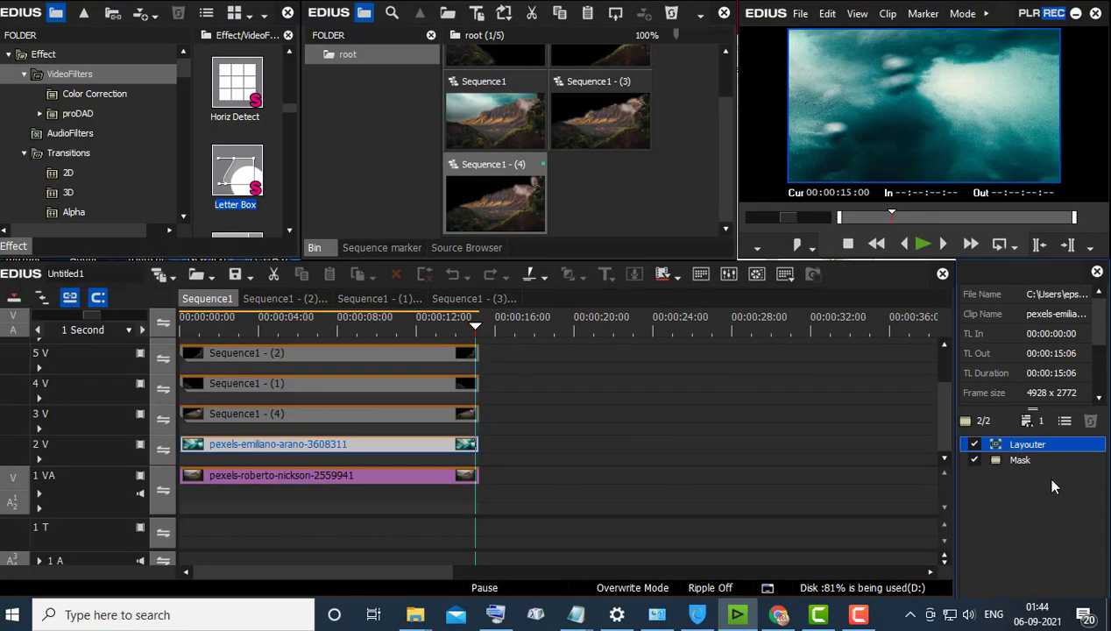
- Play the composite from the start and scrub through it to review the sky layer's motion
{"action": "key", "text": "Home"}
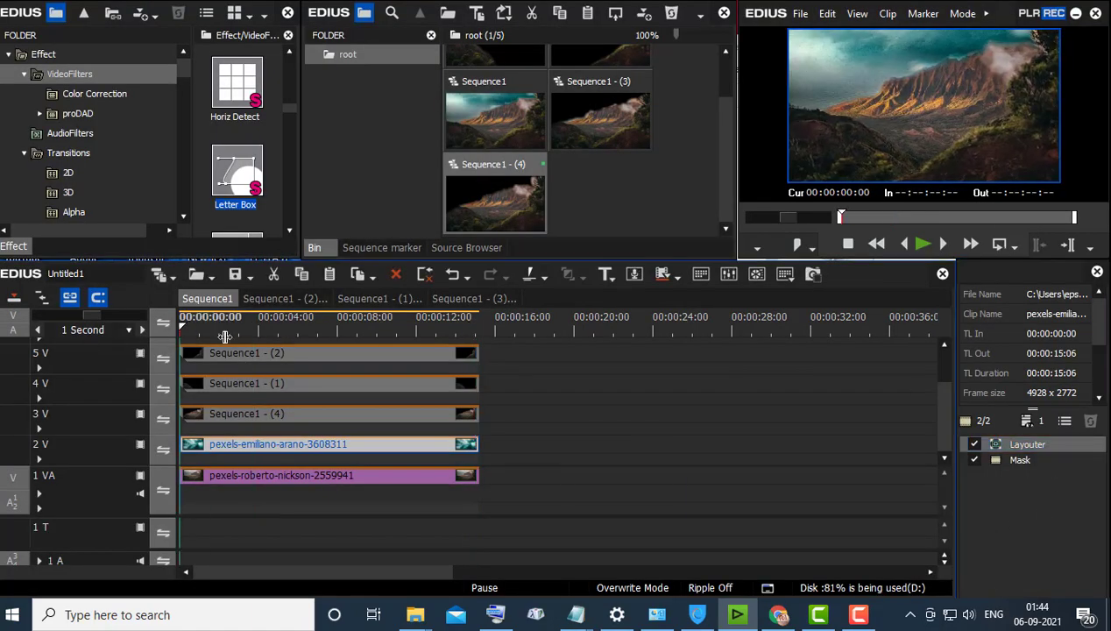
{"action": "left_click", "coordinate": [923, 245]}
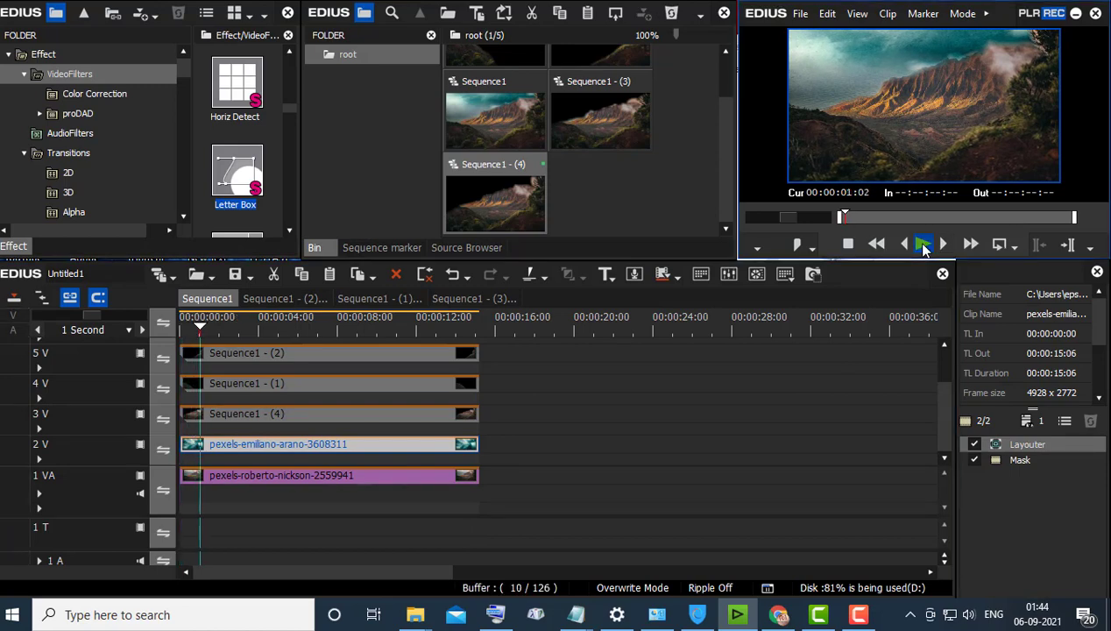
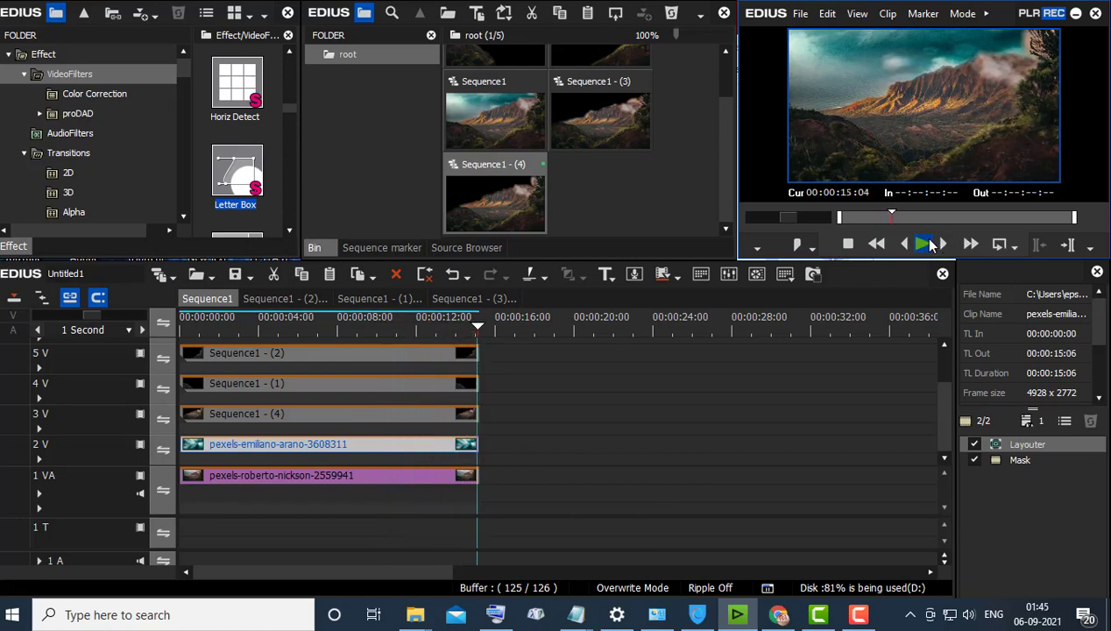
{"action": "left_click", "coordinate": [929, 245]}
{"action": "left_click_drag", "start_coordinate": [198, 328], "coordinate": [311, 322]}
{"action": "left_click_drag", "start_coordinate": [386, 320], "coordinate": [306, 328]}
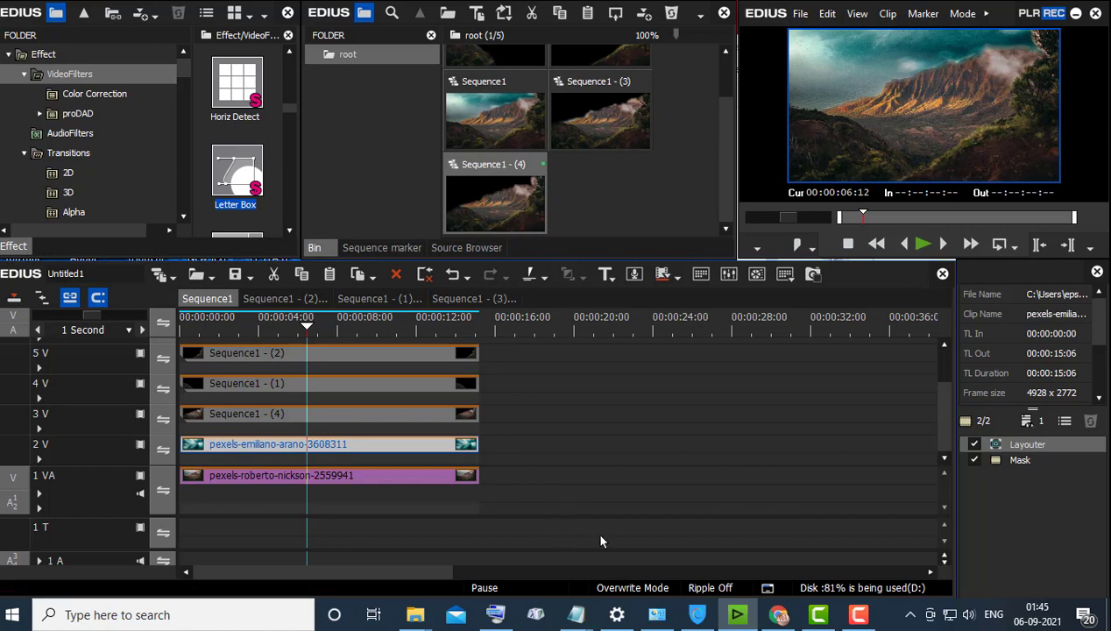
- Switch to the Everything search tool, search for "smoke", and look through the listed files
{"action": "mouse_move", "coordinate": [415, 616]}
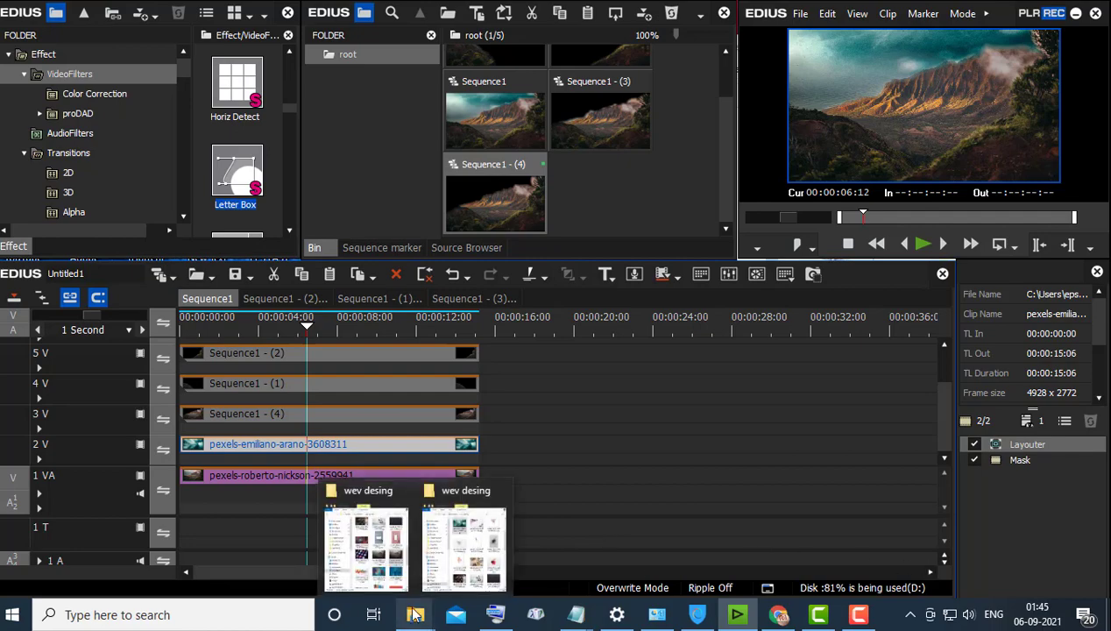
{"action": "left_click", "coordinate": [910, 615]}
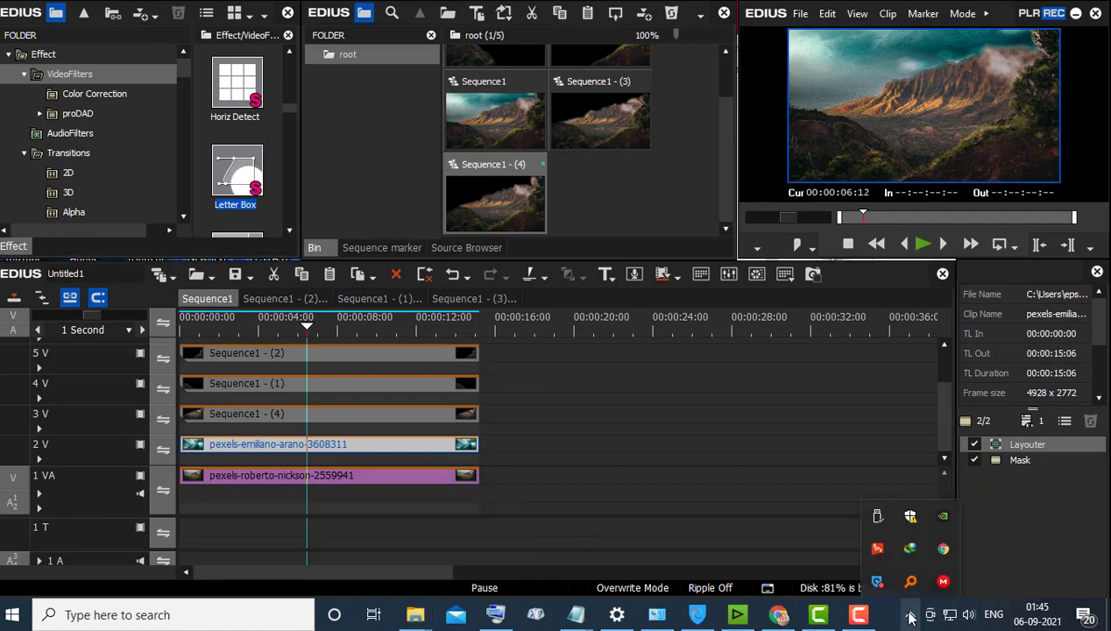
{"action": "left_click", "coordinate": [911, 583]}
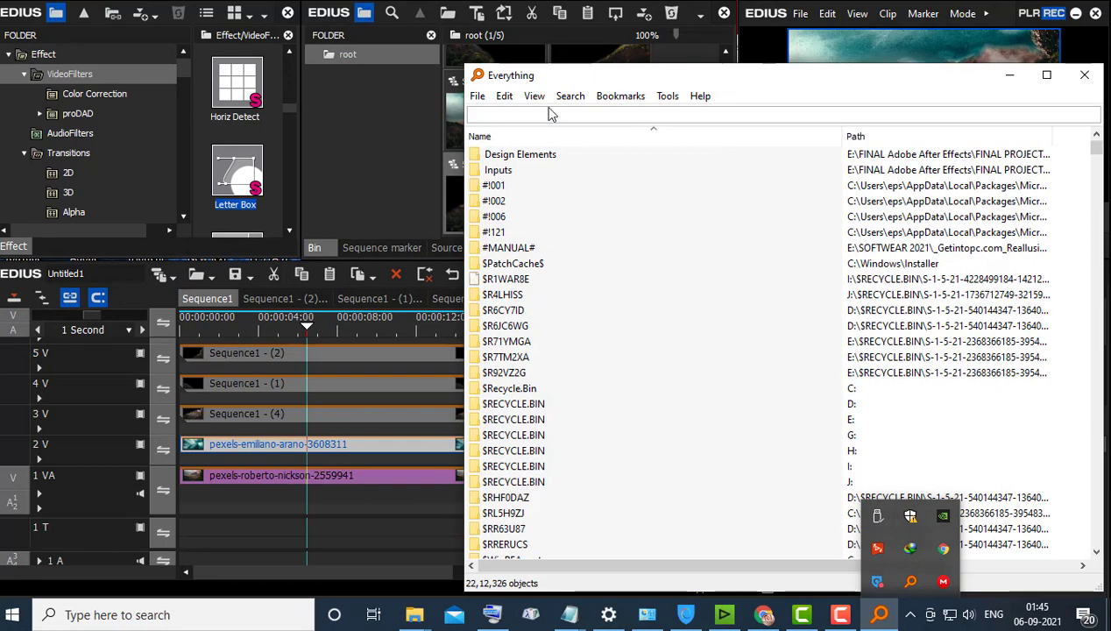
{"action": "type", "text": "s"}
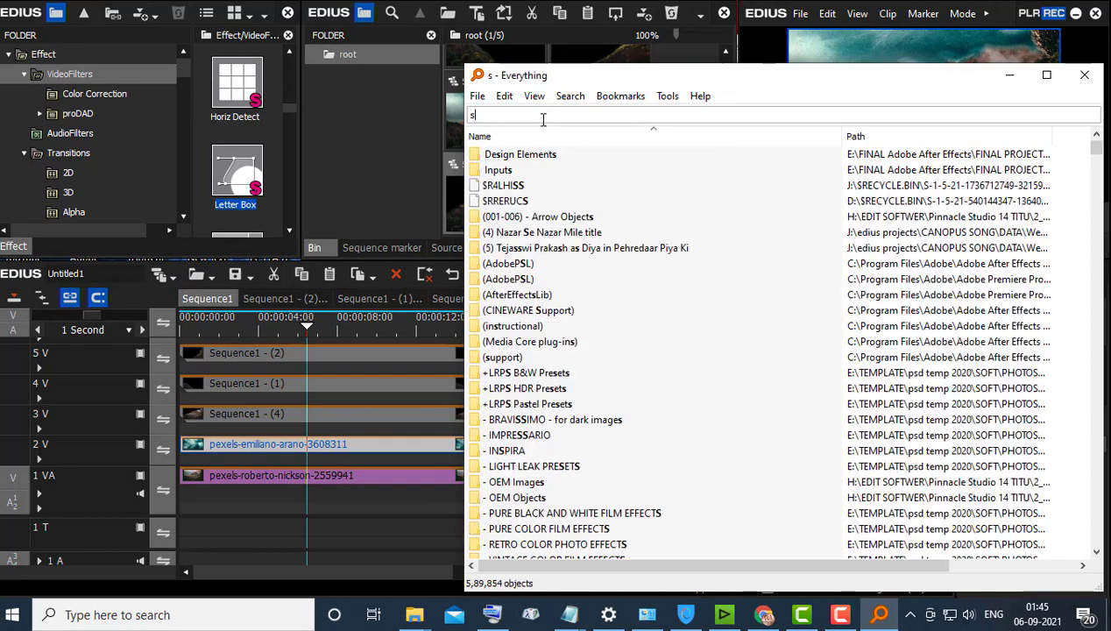
{"action": "type", "text": "moke"}
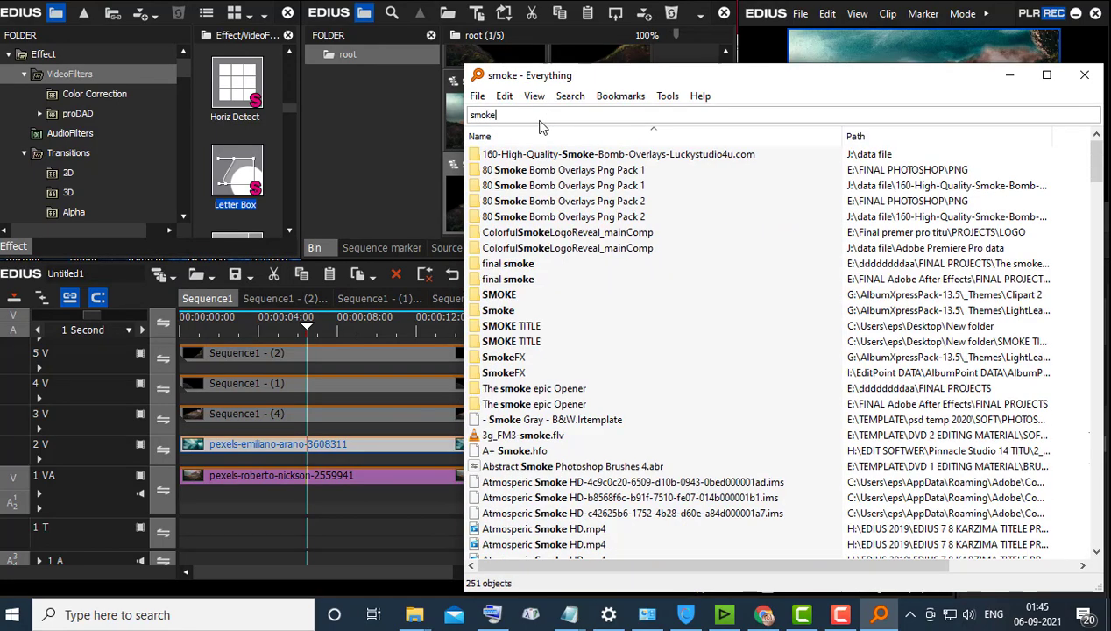
{"action": "scroll", "coordinate": [565, 203], "scroll_direction": "down", "scroll_amount": 8}
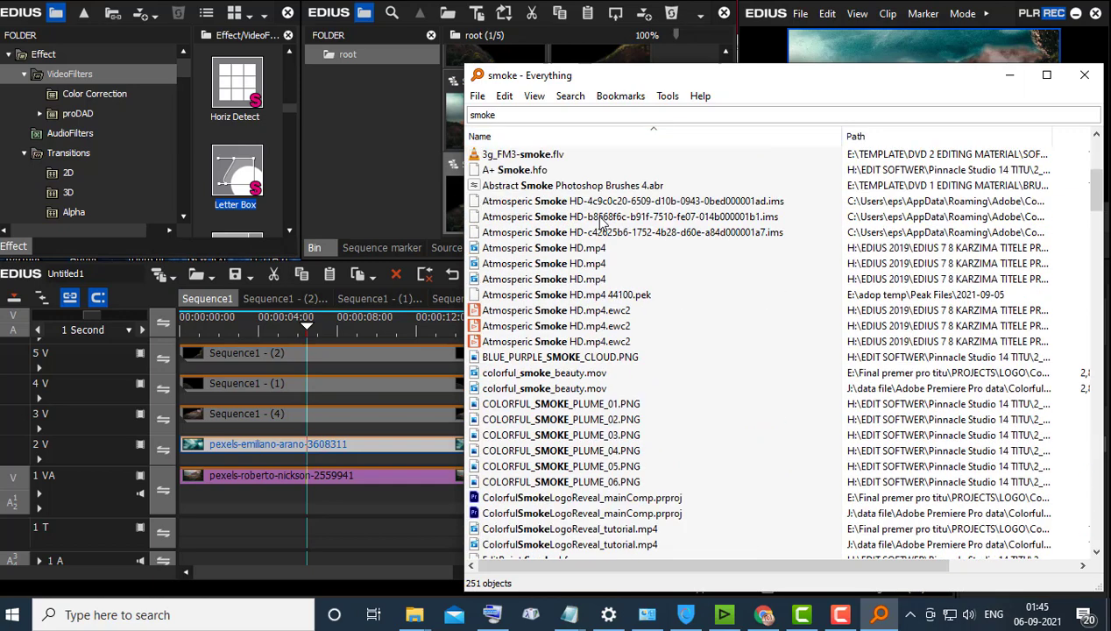
{"action": "scroll", "coordinate": [602, 227], "scroll_direction": "down", "scroll_amount": 4}
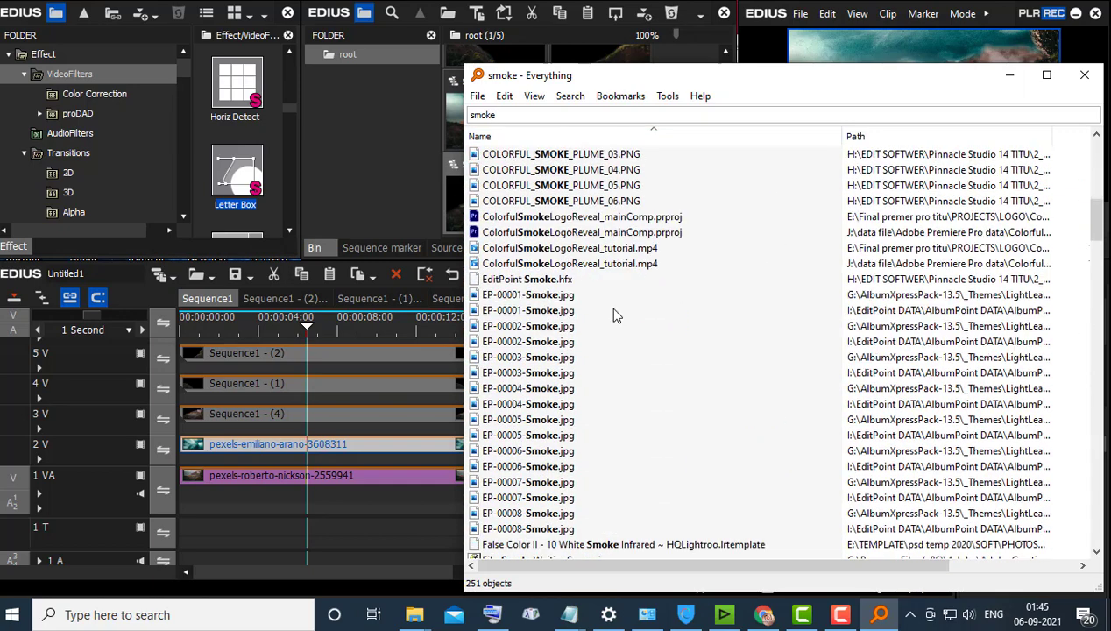
{"action": "left_click", "coordinate": [590, 265]}
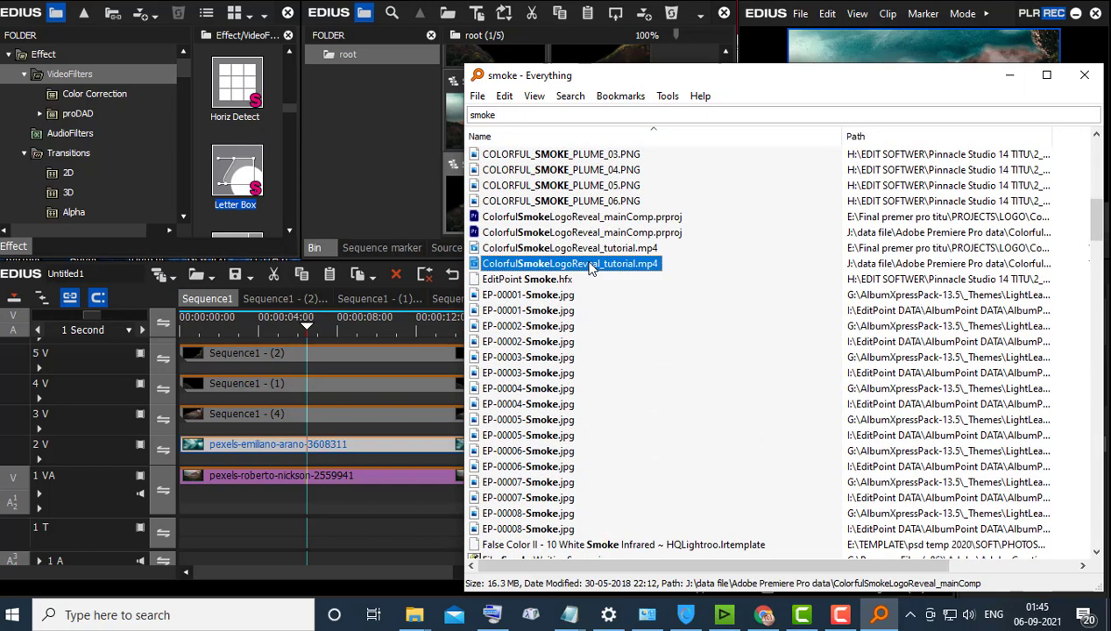
{"action": "right_click", "coordinate": [590, 268]}
{"action": "mouse_move", "coordinate": [648, 305]}
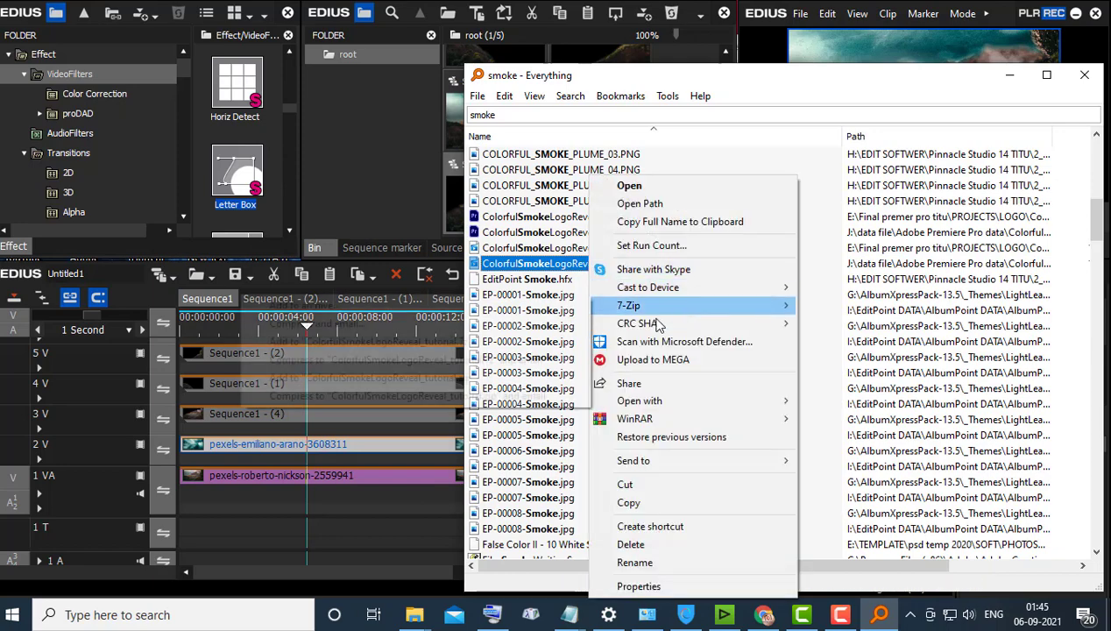
{"action": "left_click", "coordinate": [557, 267]}
- Look through the listed smoke files for a suitable overlay video, moving the search window clear of the timeline
{"action": "scroll", "coordinate": [628, 291], "scroll_direction": "down", "scroll_amount": 5}
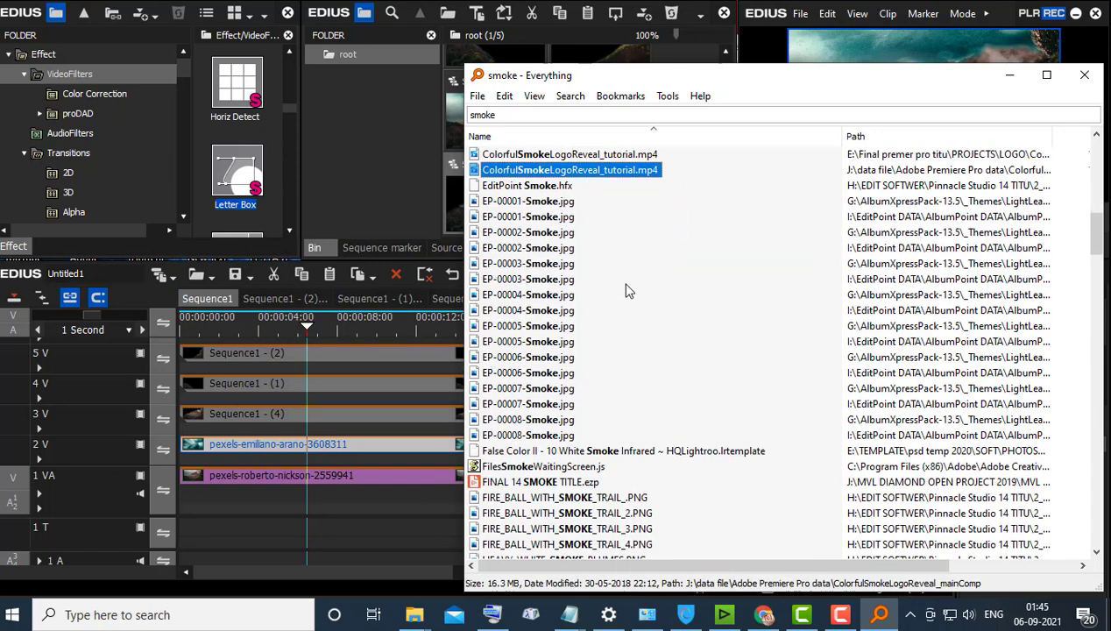
{"action": "scroll", "coordinate": [627, 291], "scroll_direction": "down", "scroll_amount": 6}
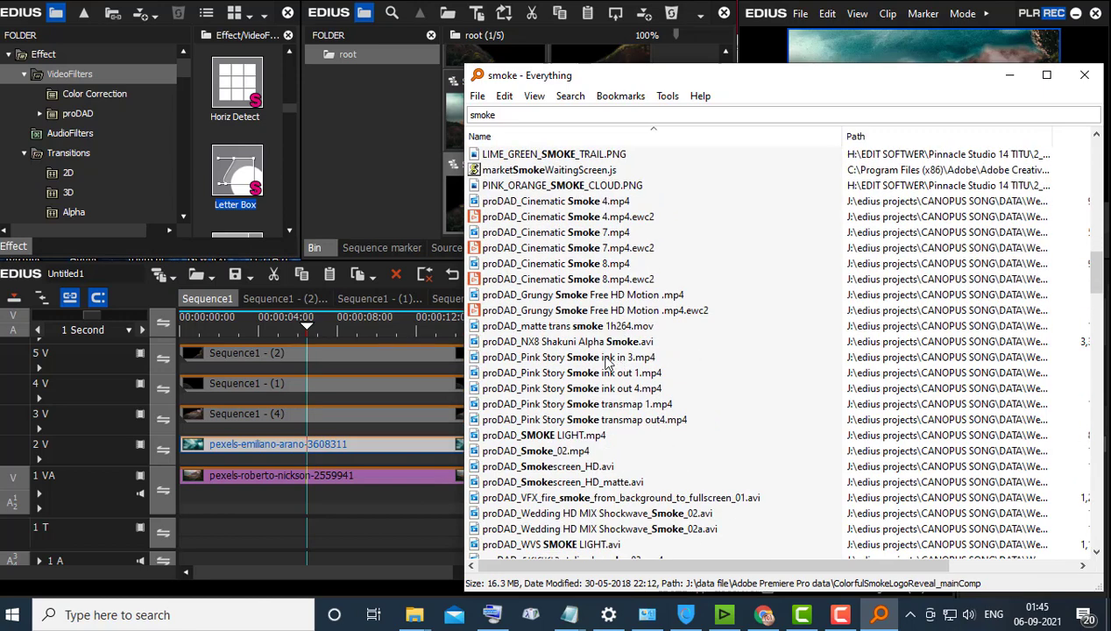
{"action": "left_click", "coordinate": [581, 359]}
{"action": "right_click", "coordinate": [582, 369]}
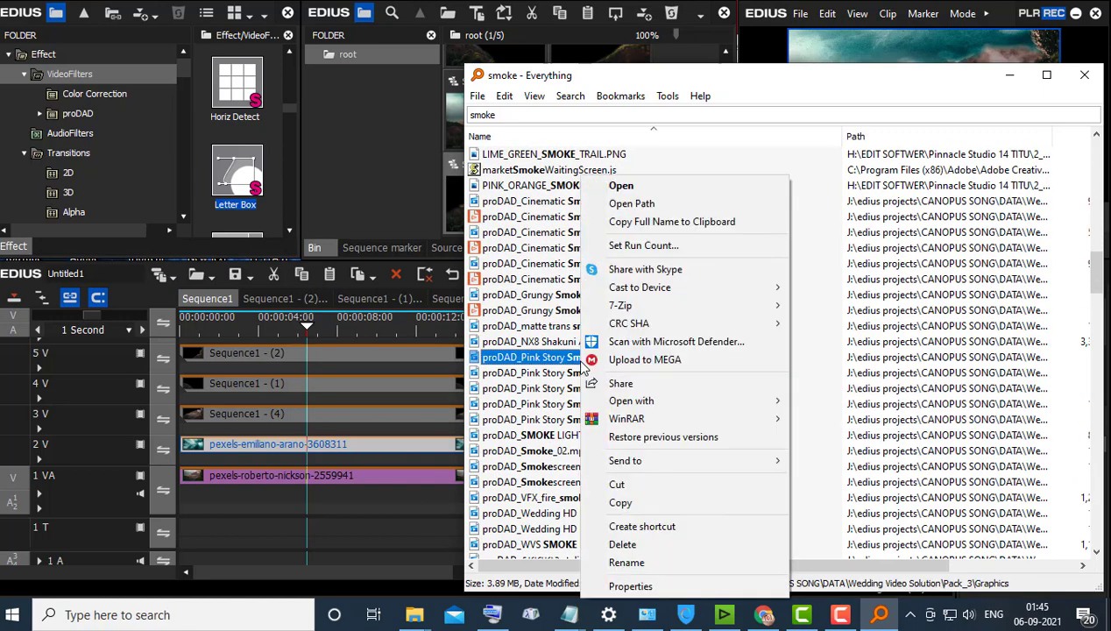
{"action": "left_click", "coordinate": [533, 439]}
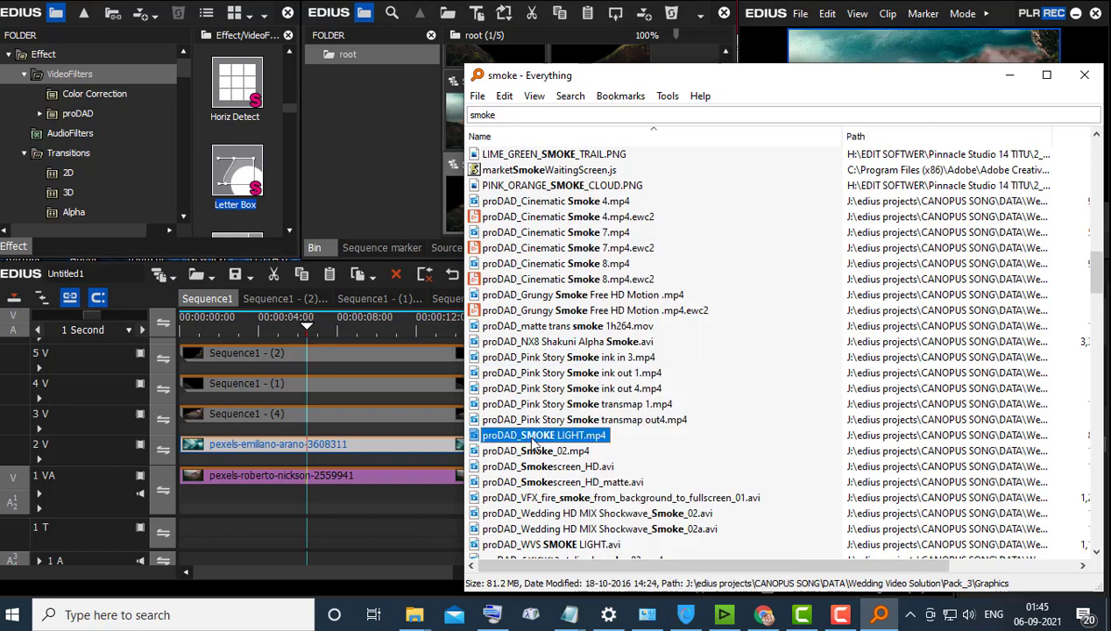
{"action": "scroll", "coordinate": [579, 428], "scroll_direction": "down", "scroll_amount": 1}
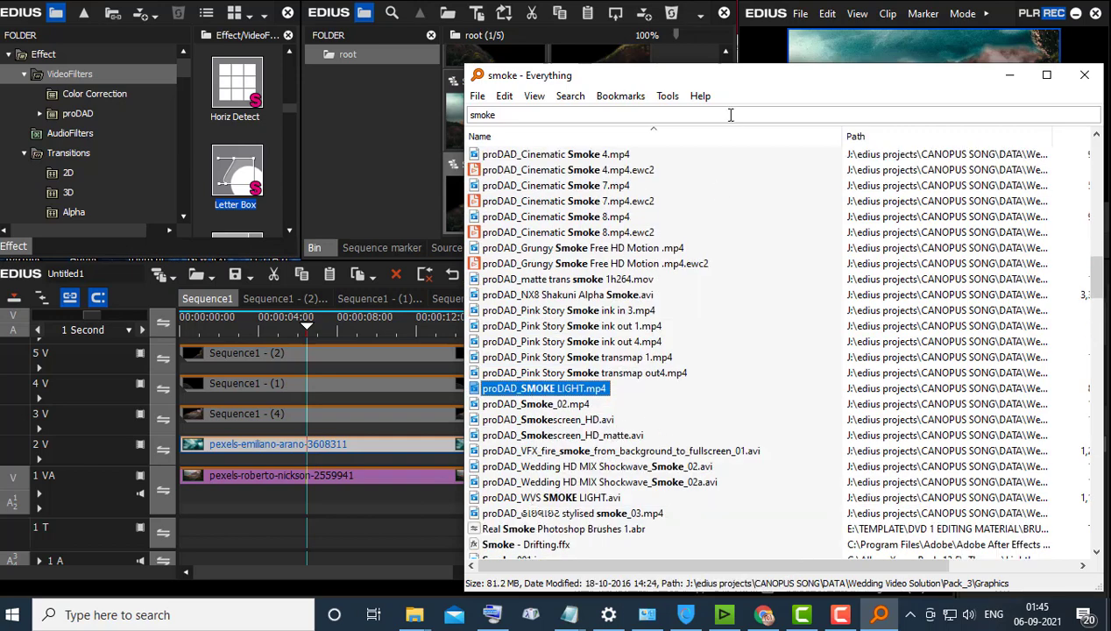
{"action": "left_click_drag", "start_coordinate": [721, 88], "coordinate": [887, 109]}
{"action": "scroll", "coordinate": [775, 423], "scroll_direction": "down", "scroll_amount": 2}
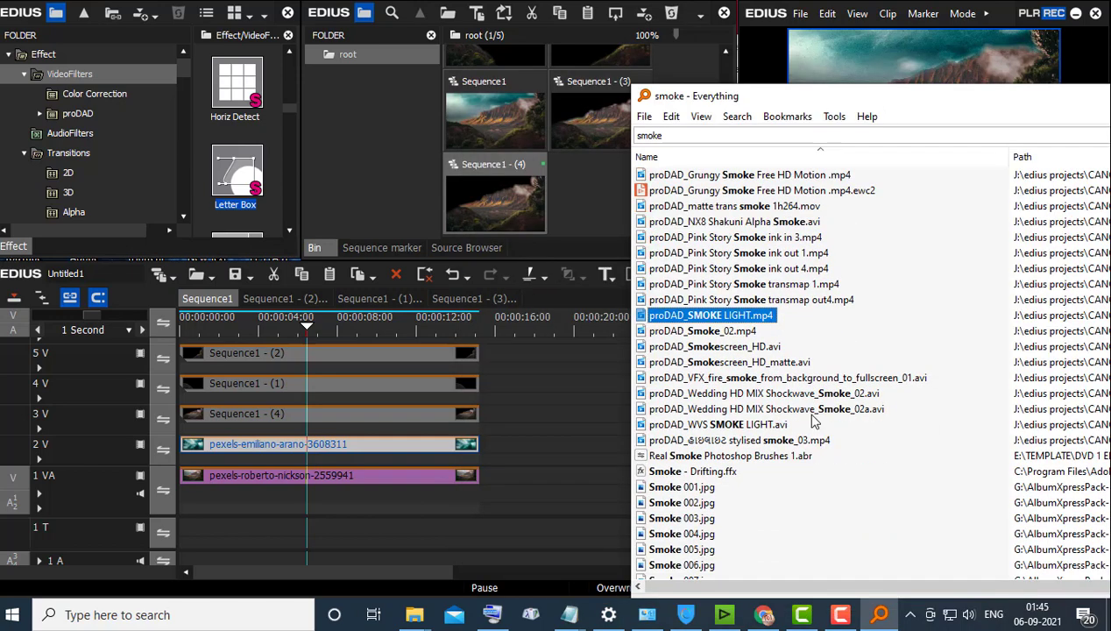
{"action": "scroll", "coordinate": [828, 389], "scroll_direction": "down", "scroll_amount": 3}
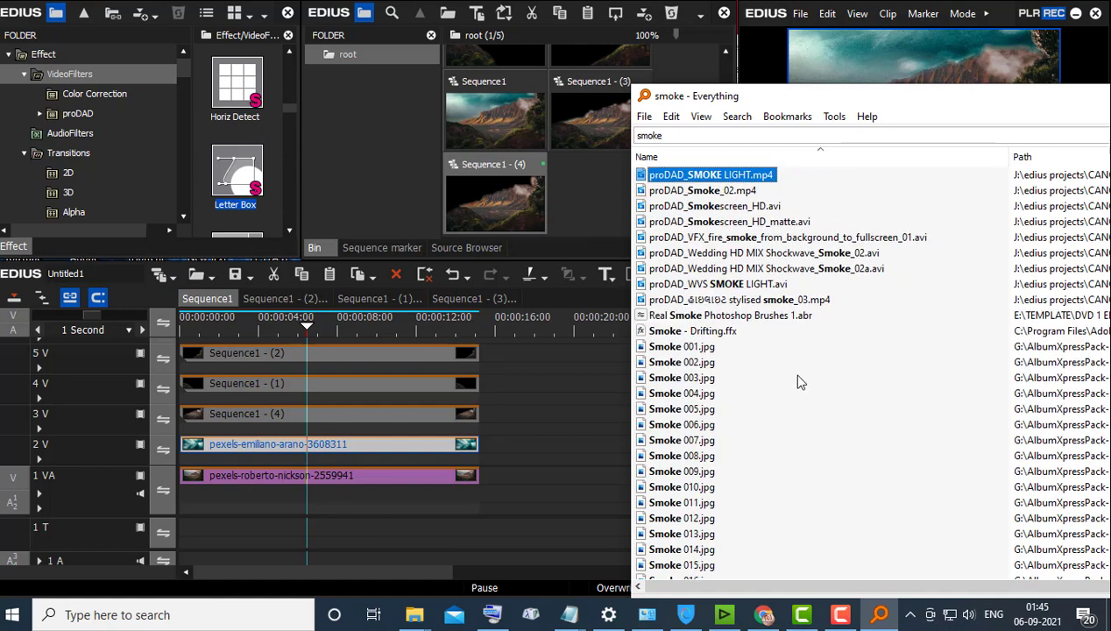
- Try the proDAD stylised smoke_03.mp4 clip on the 5 V track after the existing layers and scrub through it
{"action": "left_click", "coordinate": [773, 302]}
{"action": "left_click_drag", "start_coordinate": [515, 340], "coordinate": [572, 353]}
{"action": "left_click", "coordinate": [567, 329]}
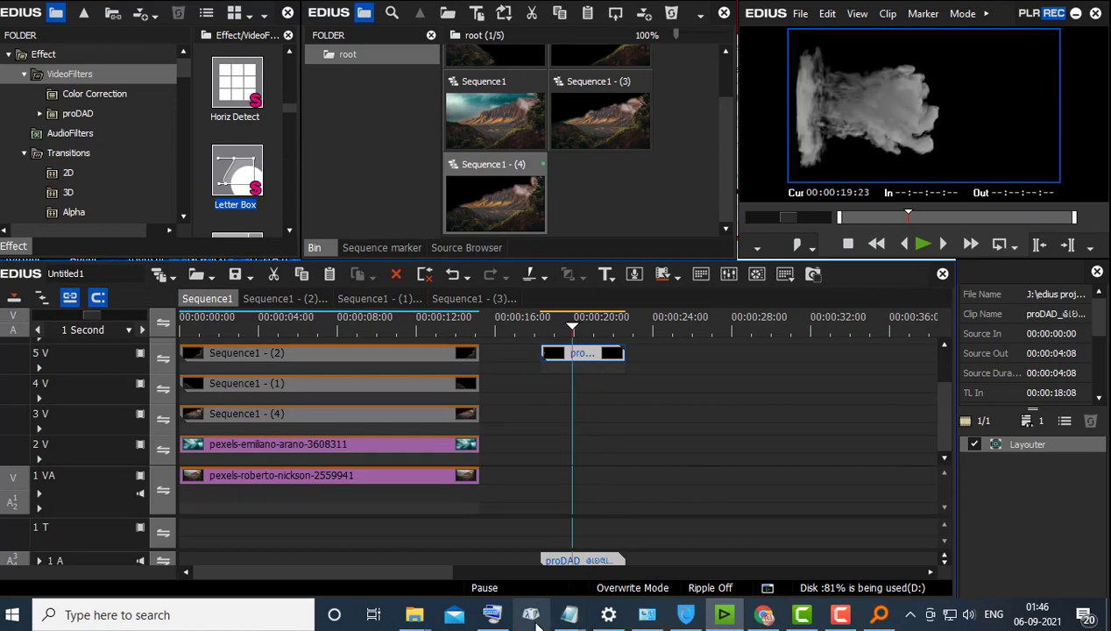
{"action": "mouse_move", "coordinate": [416, 613]}
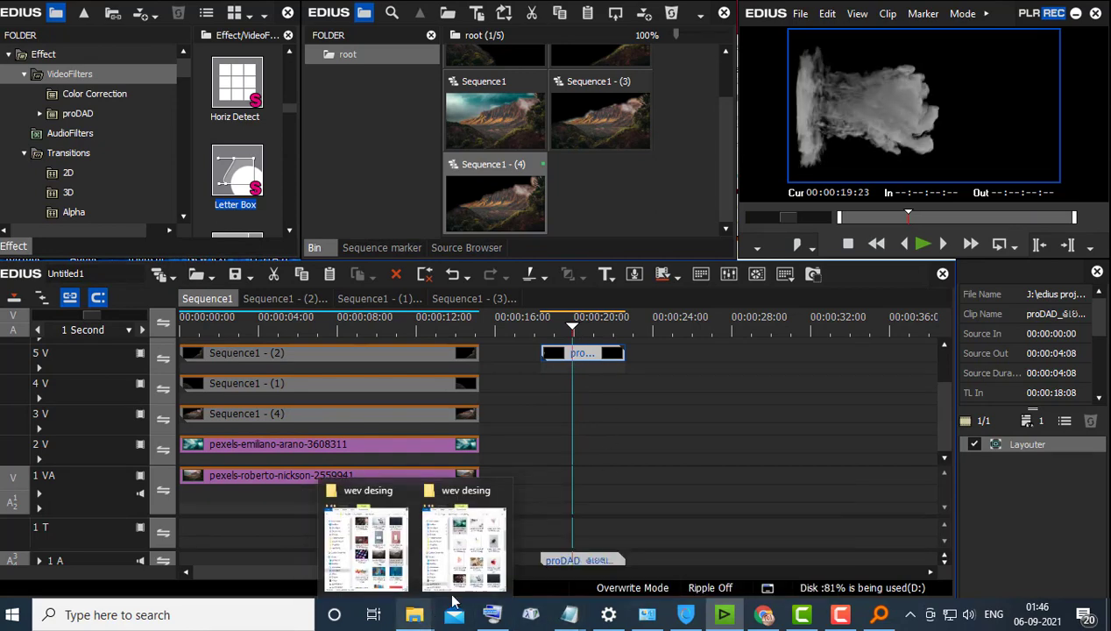
{"action": "left_click", "coordinate": [459, 485]}
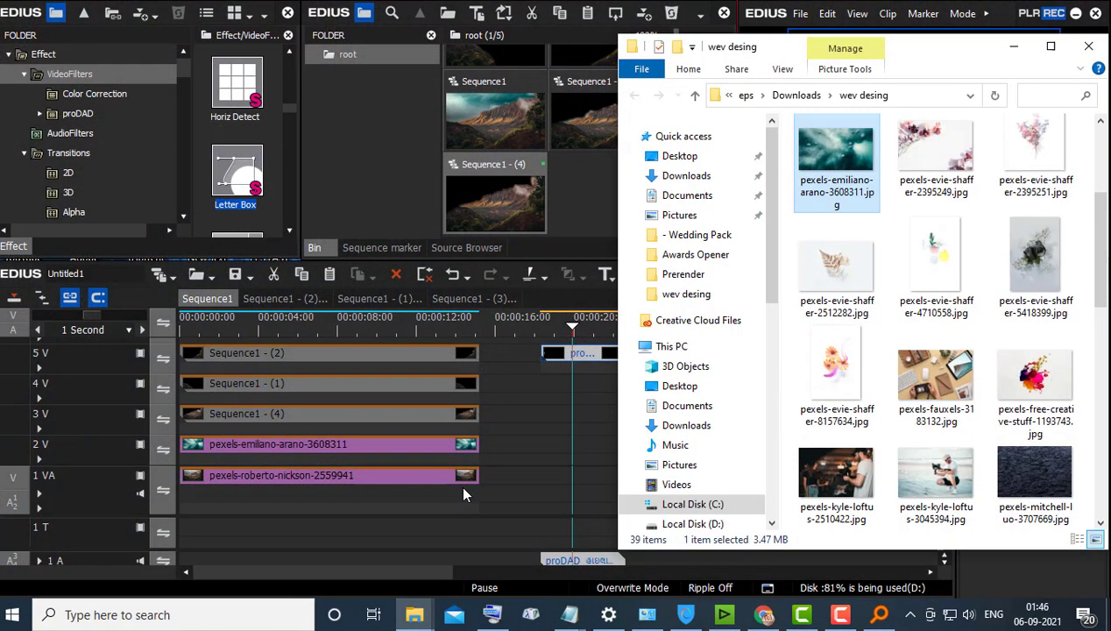
{"action": "left_click", "coordinate": [1016, 48]}
- Switch to the Everything search tool, place smoke.mov on the 4 V track after the layers, and delete the proDAD smoke clip
{"action": "left_click", "coordinate": [879, 615]}
{"action": "scroll", "coordinate": [848, 331], "scroll_direction": "down", "scroll_amount": 6}
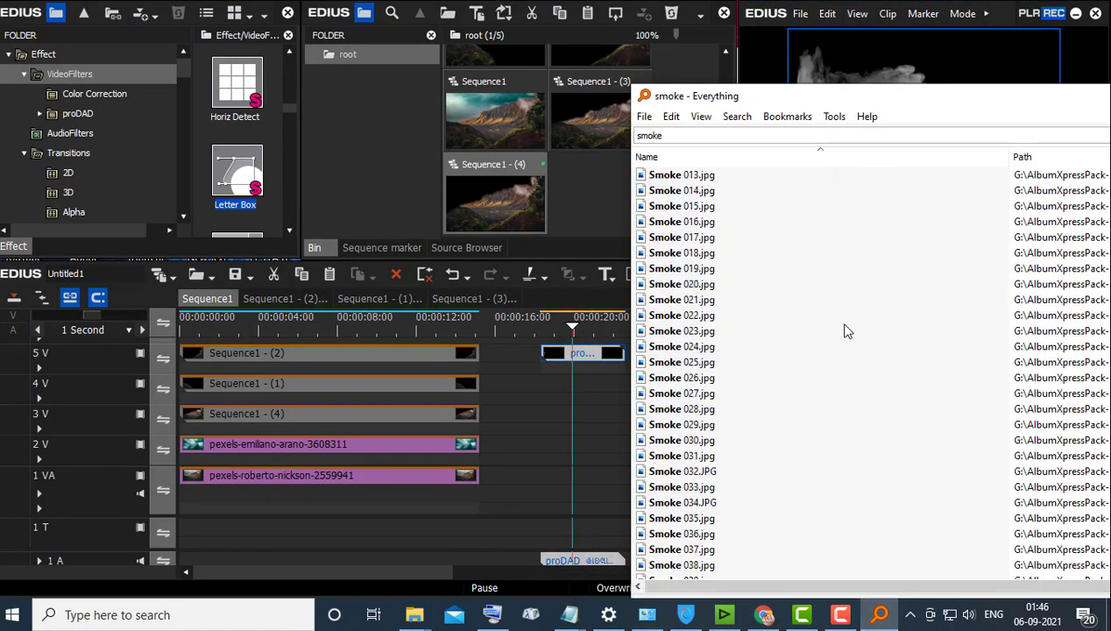
{"action": "scroll", "coordinate": [844, 355], "scroll_direction": "down", "scroll_amount": 20}
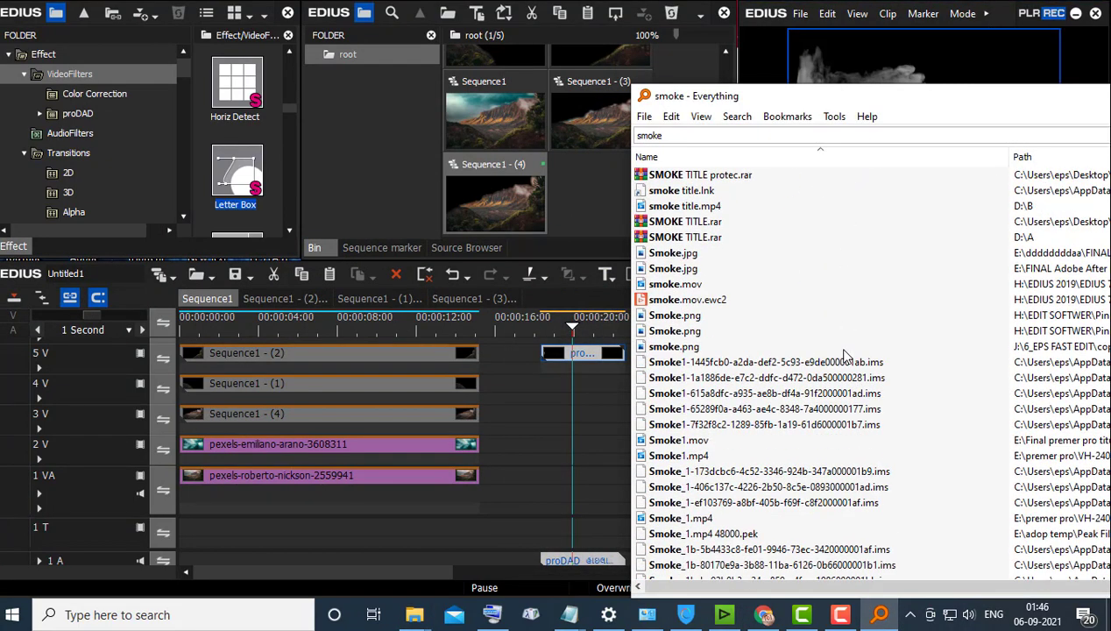
{"action": "scroll", "coordinate": [844, 355], "scroll_direction": "down", "scroll_amount": 1}
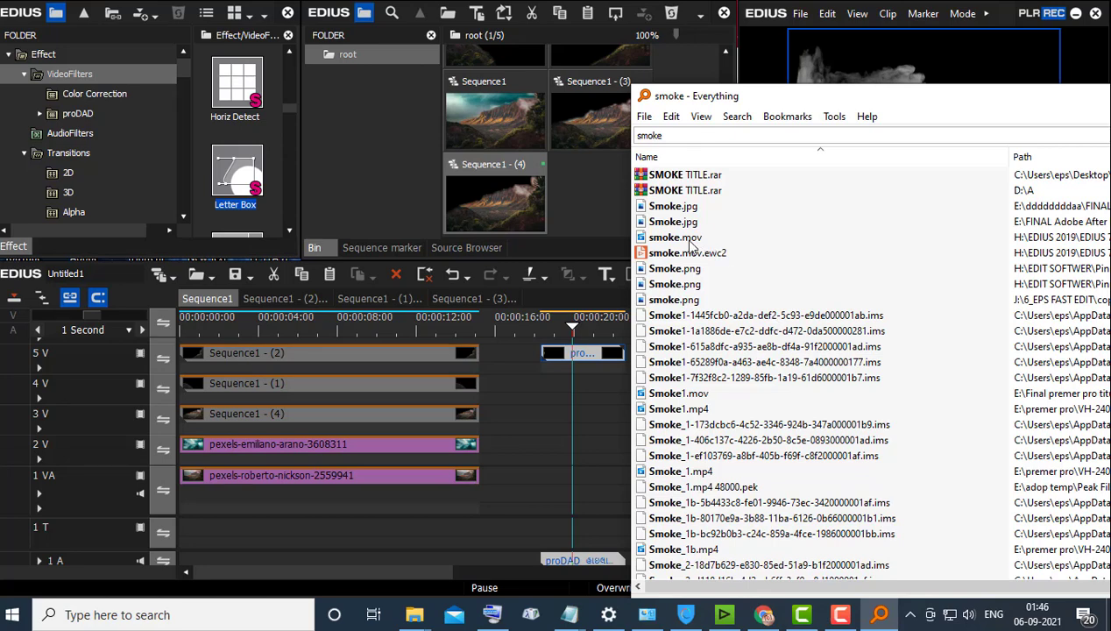
{"action": "left_click_drag", "start_coordinate": [690, 244], "coordinate": [537, 399]}
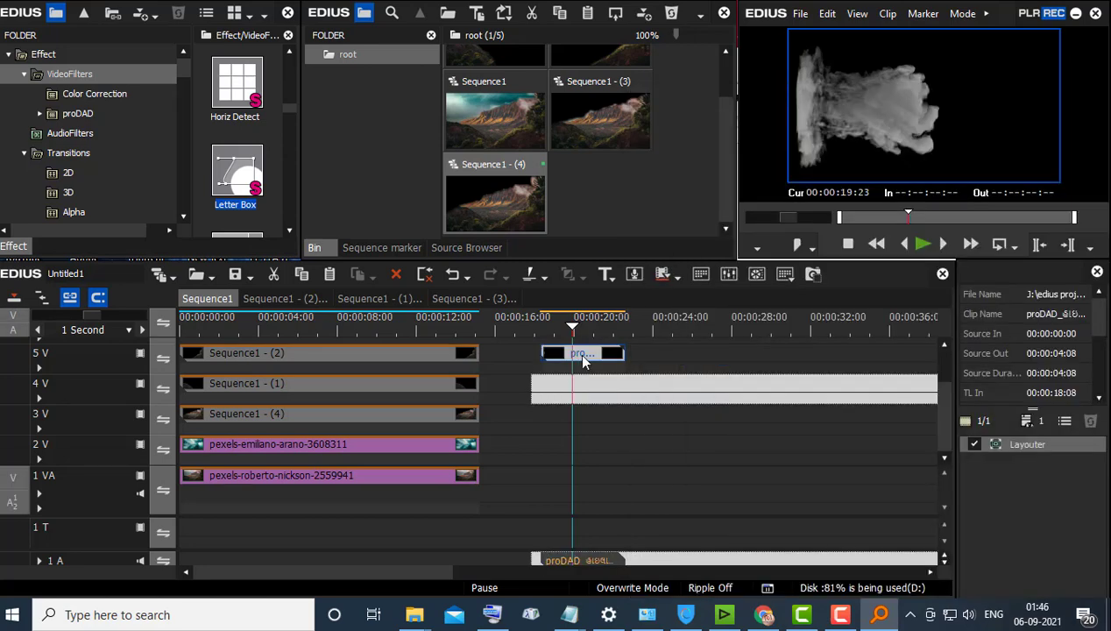
{"action": "left_click", "coordinate": [396, 276]}
{"action": "left_click_drag", "start_coordinate": [611, 326], "coordinate": [682, 369]}
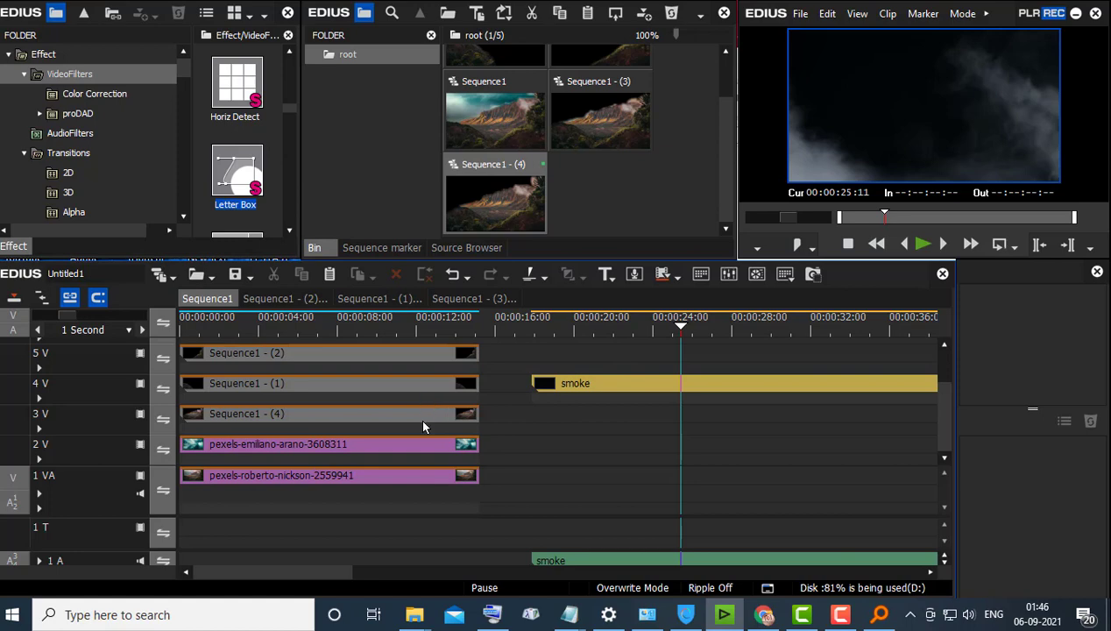
- Add one V track below 3 V and move the smoke clip onto it at the start of the timeline
{"action": "right_click", "coordinate": [94, 418]}
{"action": "mouse_move", "coordinate": [178, 288]}
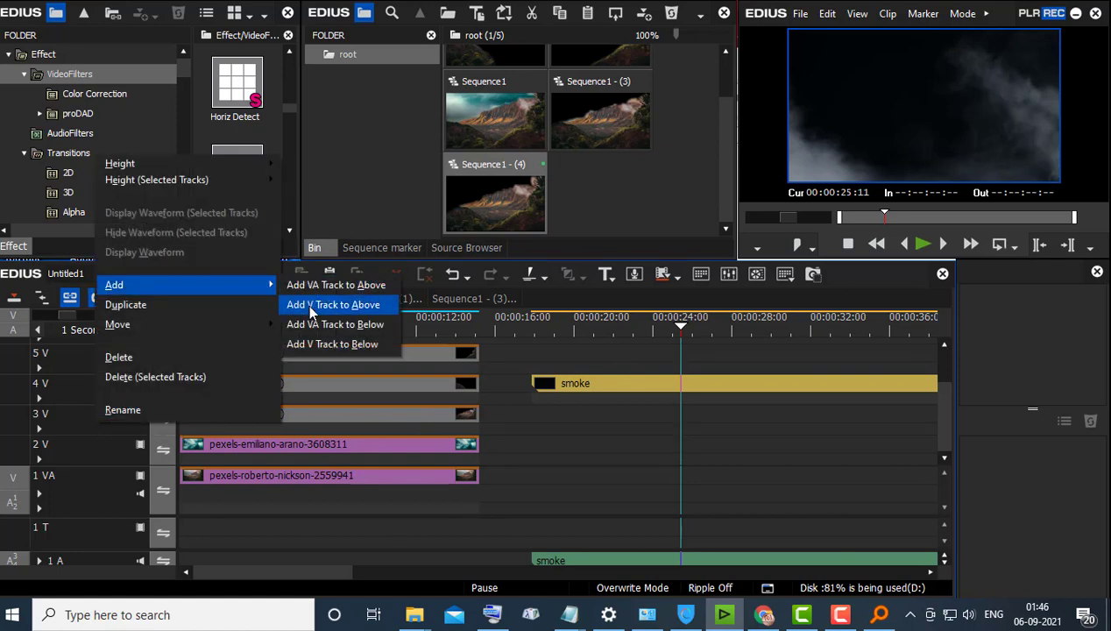
{"action": "left_click", "coordinate": [312, 343]}
{"action": "left_click", "coordinate": [631, 471]}
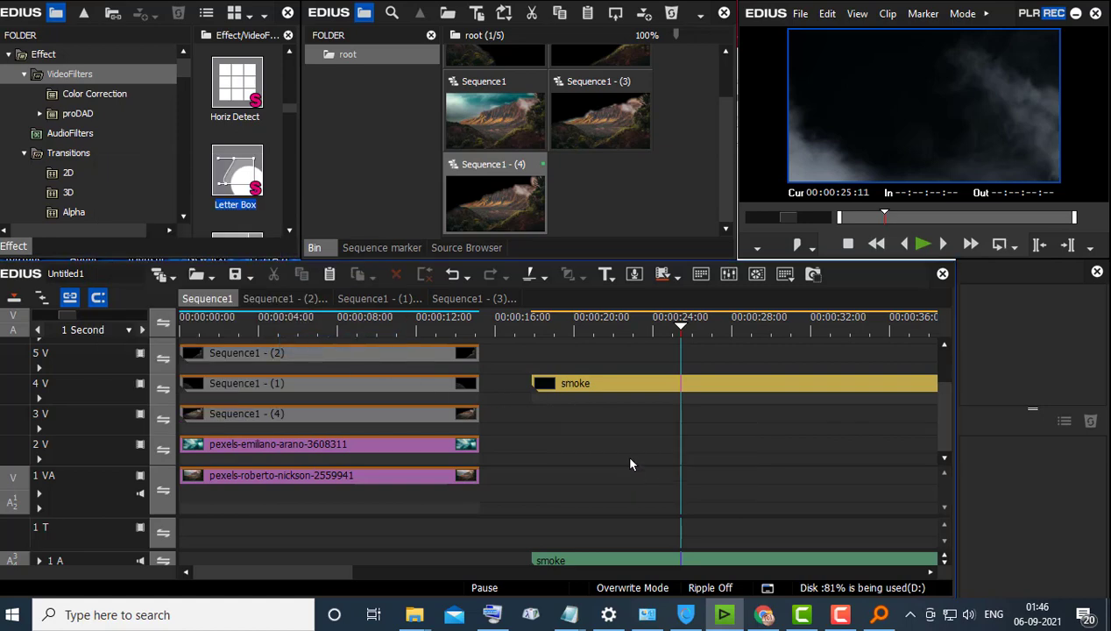
{"action": "left_click_drag", "start_coordinate": [592, 386], "coordinate": [267, 447]}
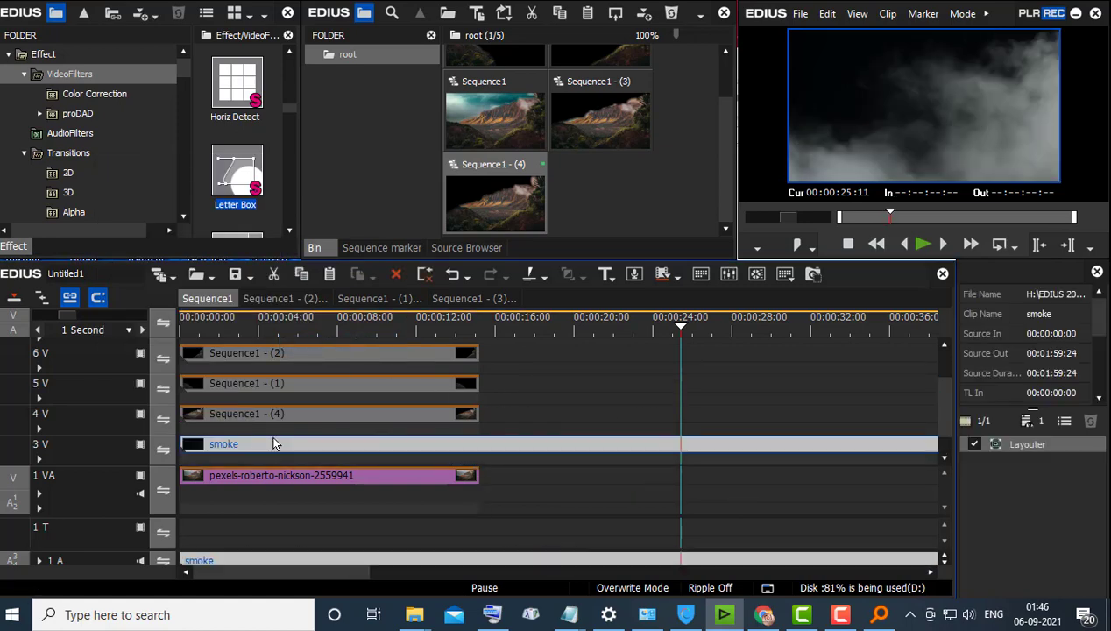
{"action": "left_click_drag", "start_coordinate": [317, 328], "coordinate": [405, 345]}
- Move Sequence1 - (4) down to the 3 V track and place the smoke clip on 4 V at the timeline start
{"action": "left_click_drag", "start_coordinate": [345, 447], "coordinate": [698, 425]}
{"action": "left_click_drag", "start_coordinate": [454, 417], "coordinate": [451, 444]}
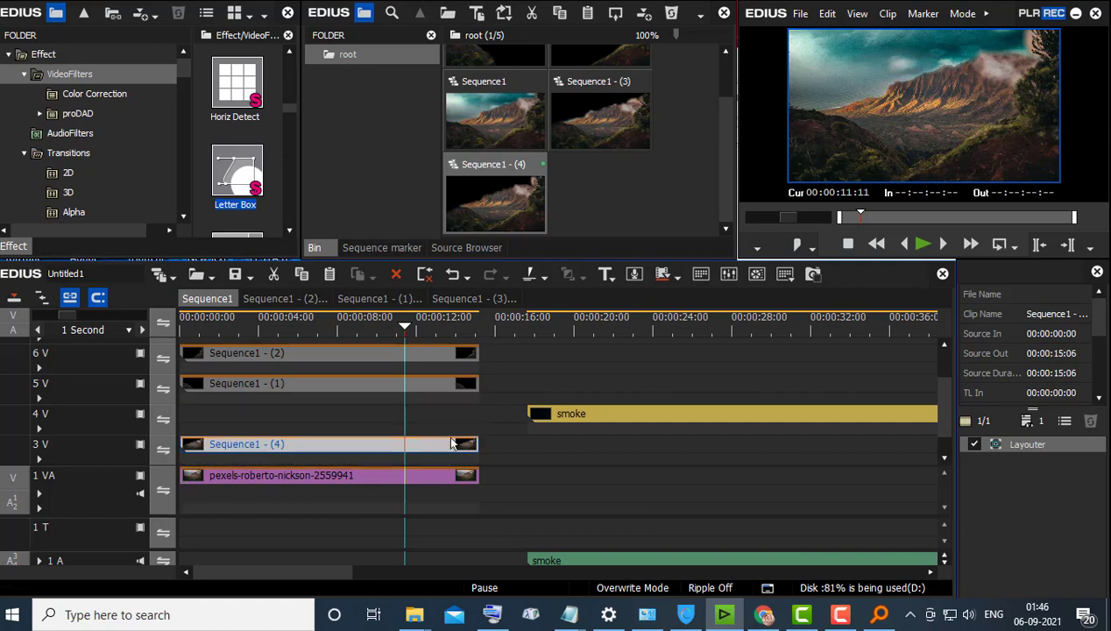
{"action": "left_click", "coordinate": [445, 324]}
{"action": "left_click_drag", "start_coordinate": [615, 413], "coordinate": [267, 413]}
{"action": "left_click_drag", "start_coordinate": [298, 333], "coordinate": [340, 333]}
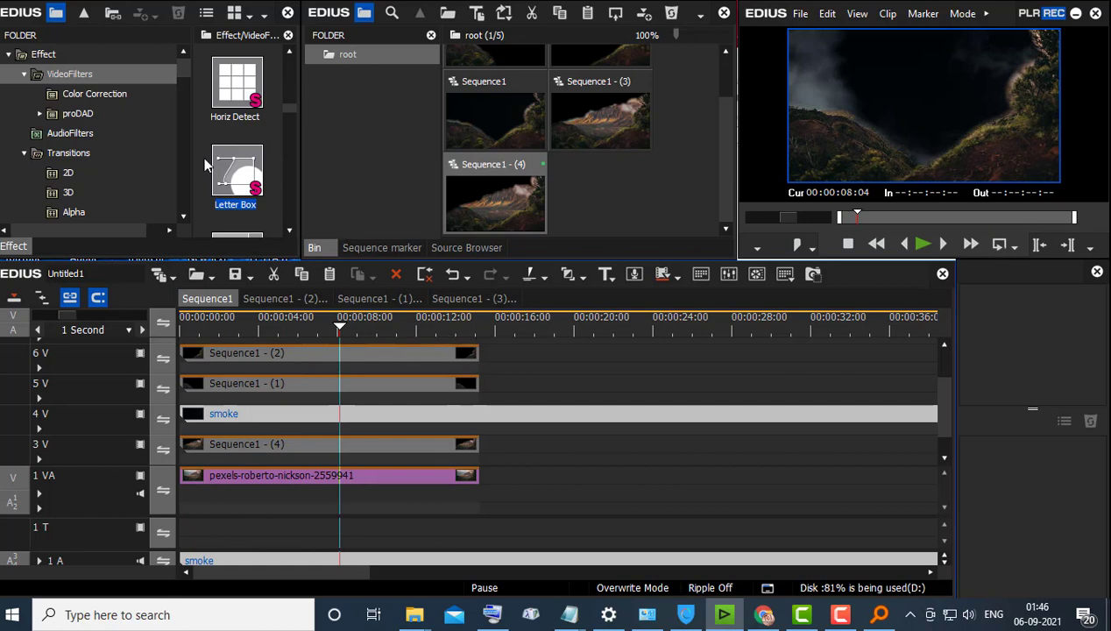
- Apply the Screen blend keyer to the smoke clip on the 4 V track
{"action": "scroll", "coordinate": [124, 111], "scroll_direction": "down", "scroll_amount": 5}
{"action": "left_click_drag", "start_coordinate": [181, 113], "coordinate": [182, 192]}
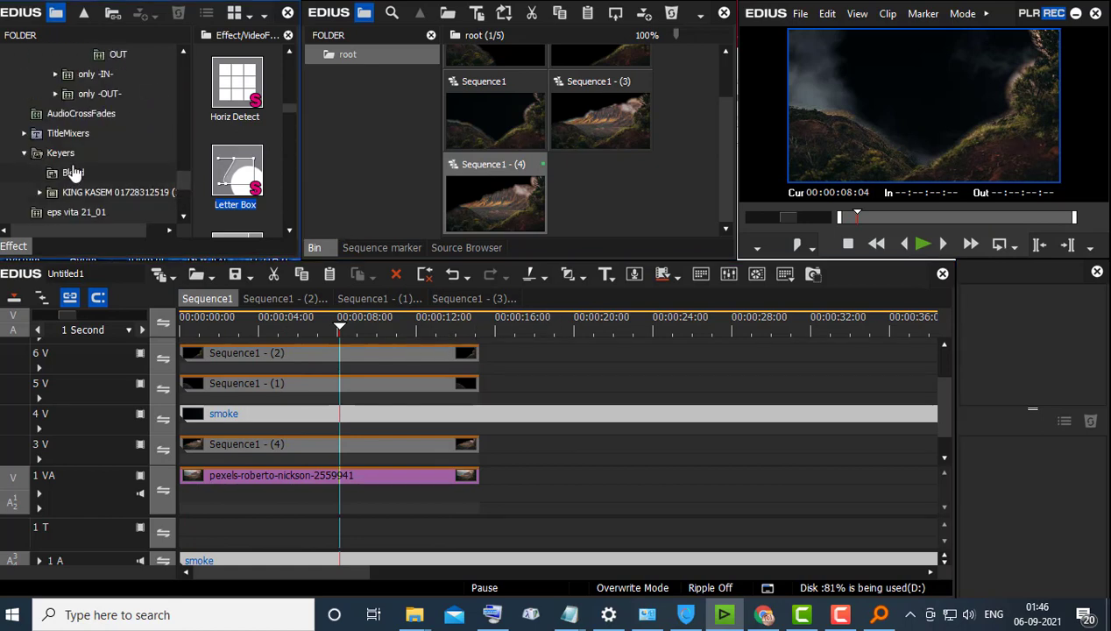
{"action": "left_click", "coordinate": [73, 171]}
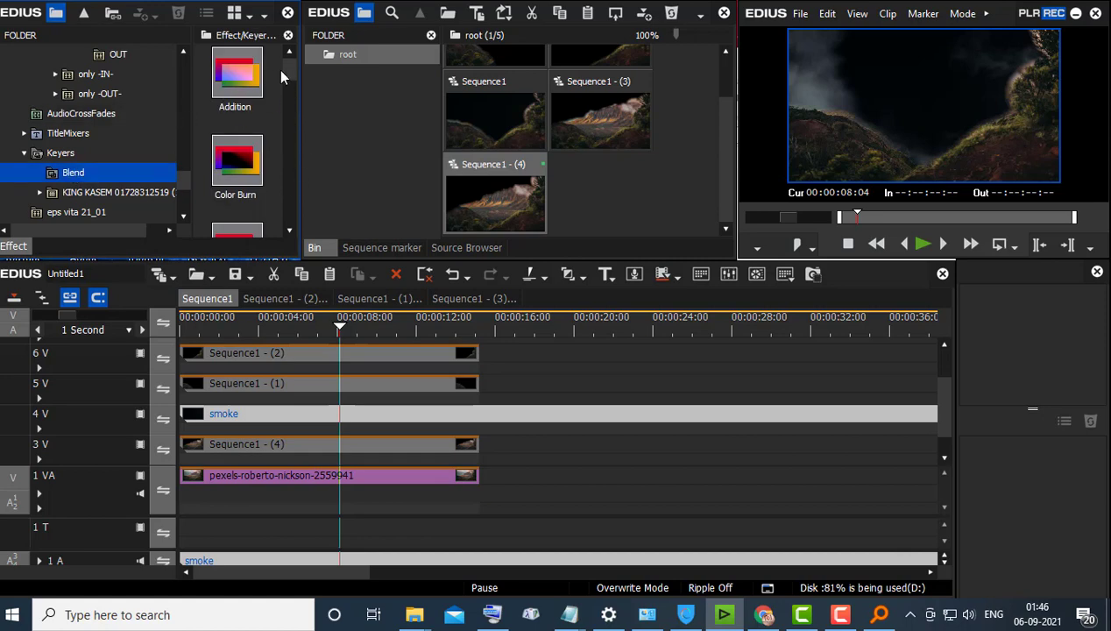
{"action": "mouse_move", "coordinate": [286, 75]}
{"action": "left_mouse_down"}
{"action": "mouse_move", "coordinate": [288, 135]}
{"action": "mouse_move", "coordinate": [269, 182]}
{"action": "left_mouse_up"}
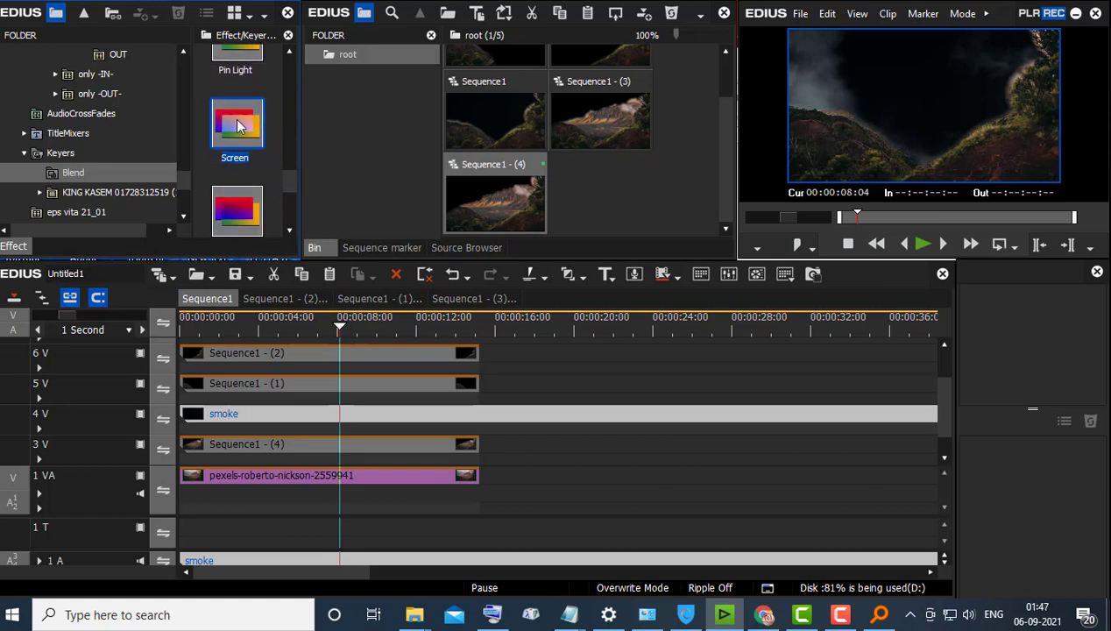
{"action": "left_click_drag", "start_coordinate": [236, 126], "coordinate": [311, 431]}
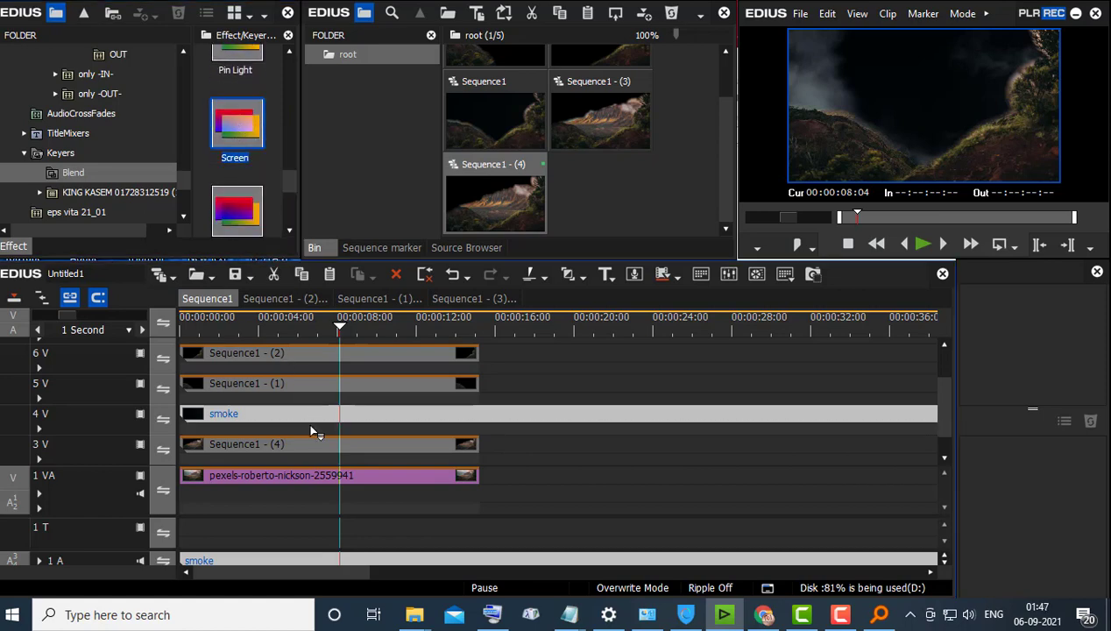
- Trim the end of the smoke clip to 00:00:15:06, level with the other layers
{"action": "left_click", "coordinate": [477, 317]}
{"action": "left_click", "coordinate": [530, 414]}
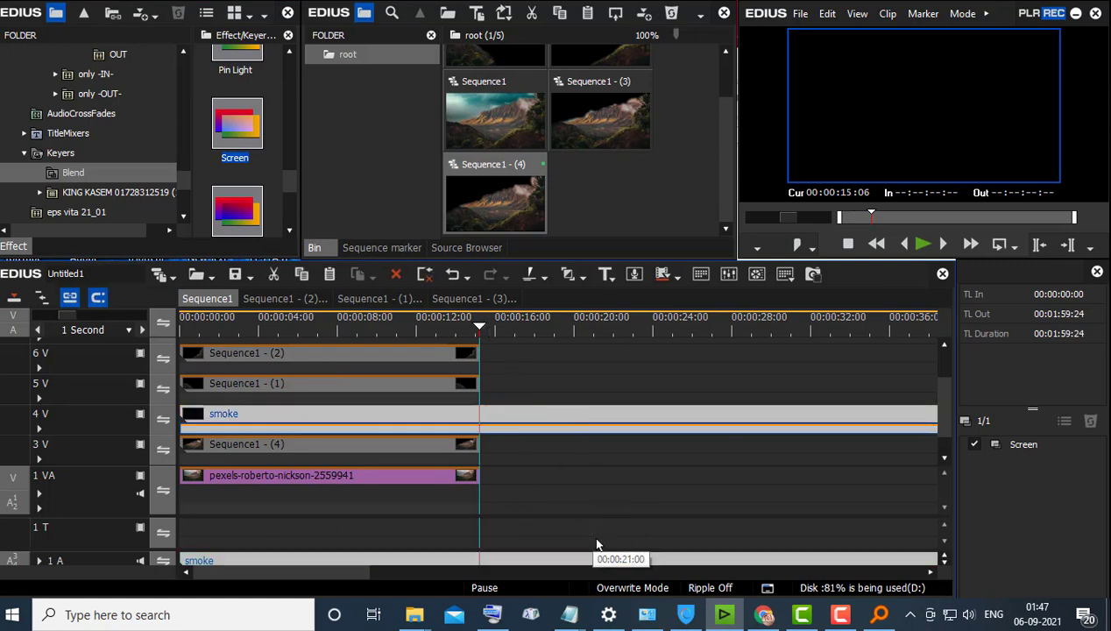
{"action": "key", "text": "n"}
- Play the composite from the start and scrub through it to review the smoke overlay
{"action": "left_click", "coordinate": [208, 317]}
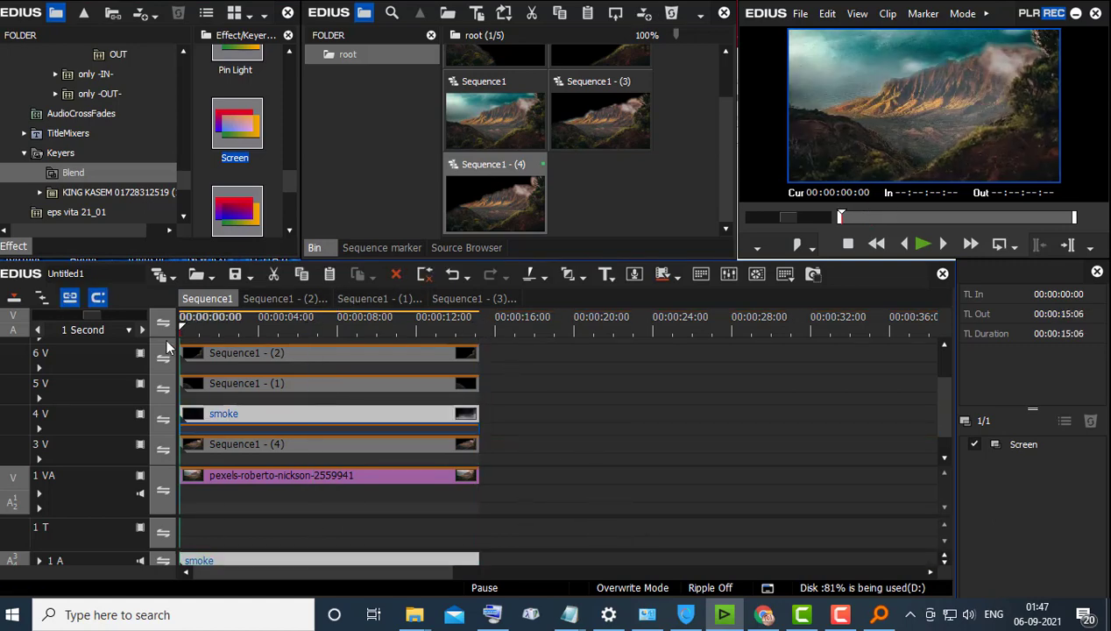
{"action": "key", "text": "space"}
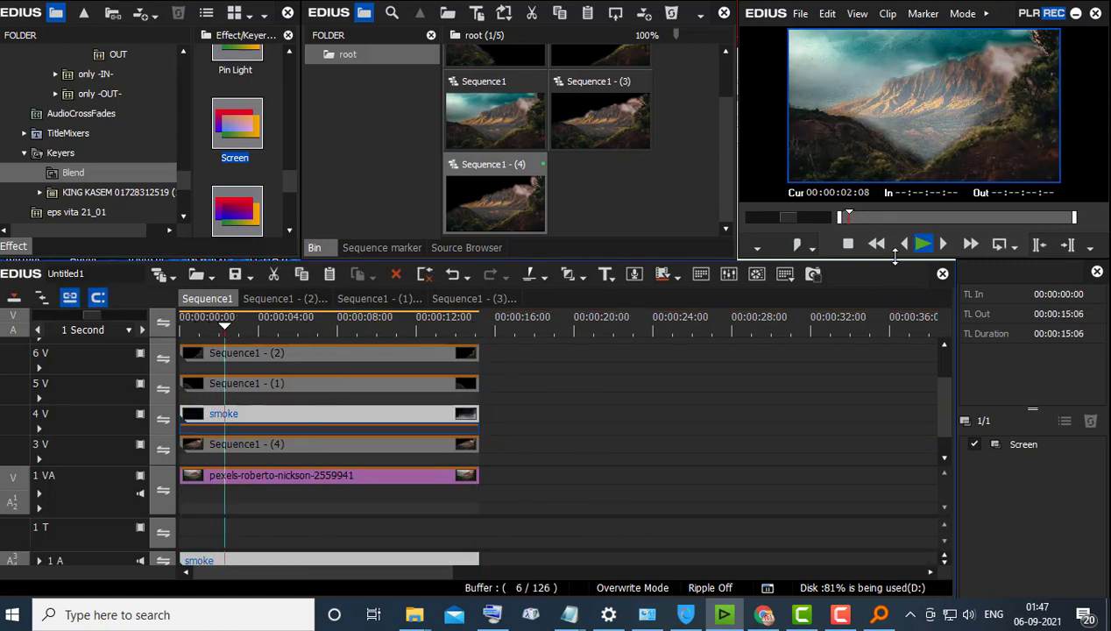
{"action": "double_click", "coordinate": [909, 114]}
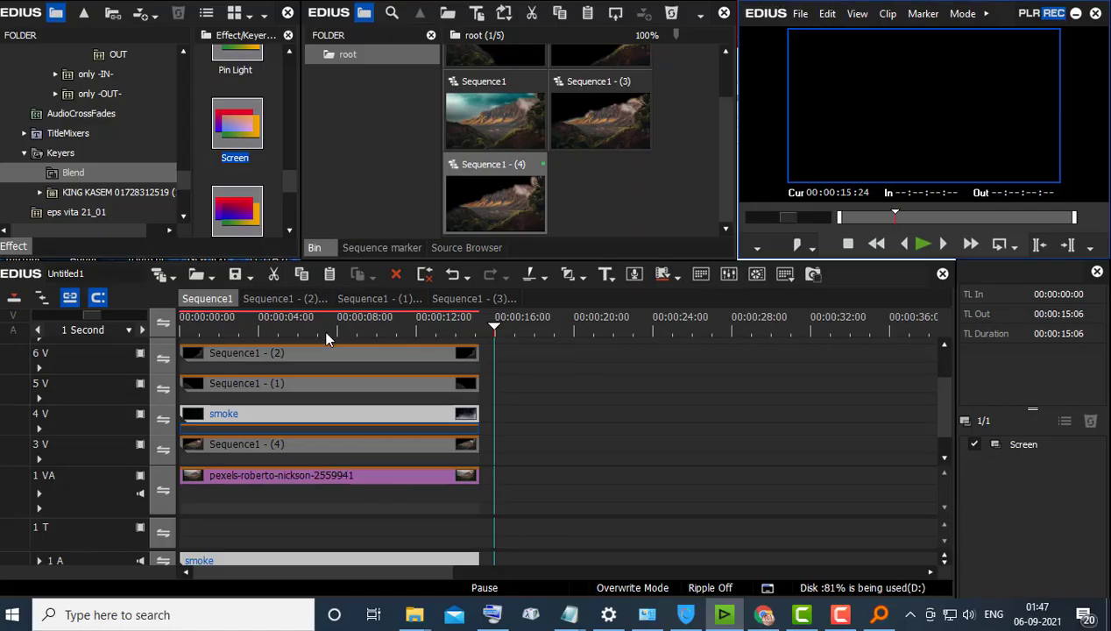
{"action": "left_click_drag", "start_coordinate": [323, 329], "coordinate": [357, 377]}
{"action": "key", "text": "space"}
{"action": "left_click_drag", "start_coordinate": [357, 326], "coordinate": [313, 333]}
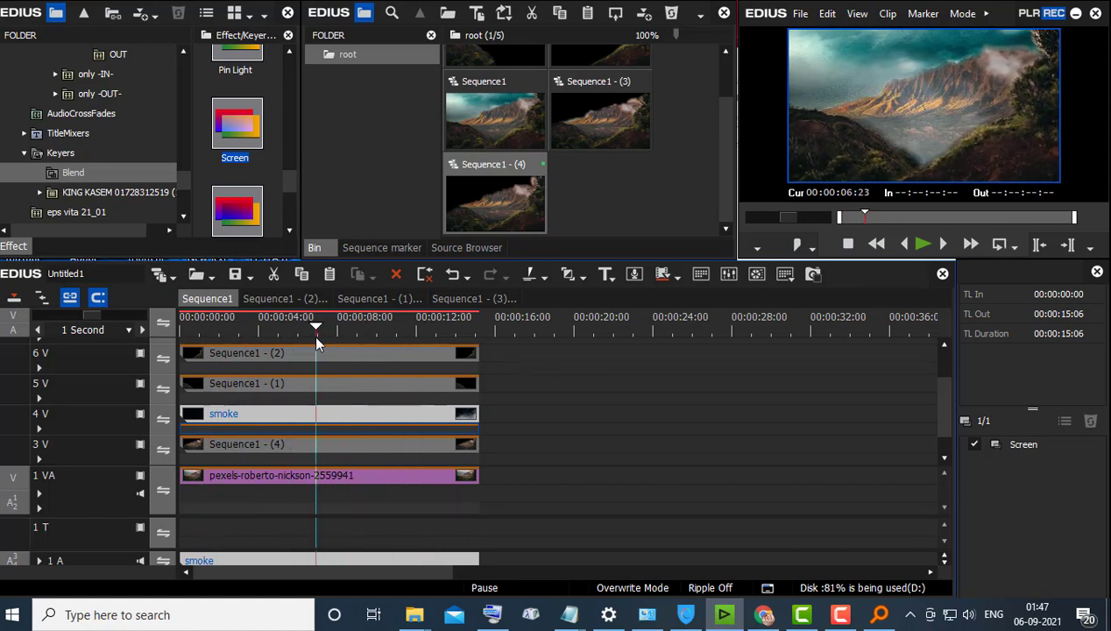
- Add one V track below 5 V, move the smoke clip up onto the new track, and scrub to check it
{"action": "right_click", "coordinate": [107, 377]}
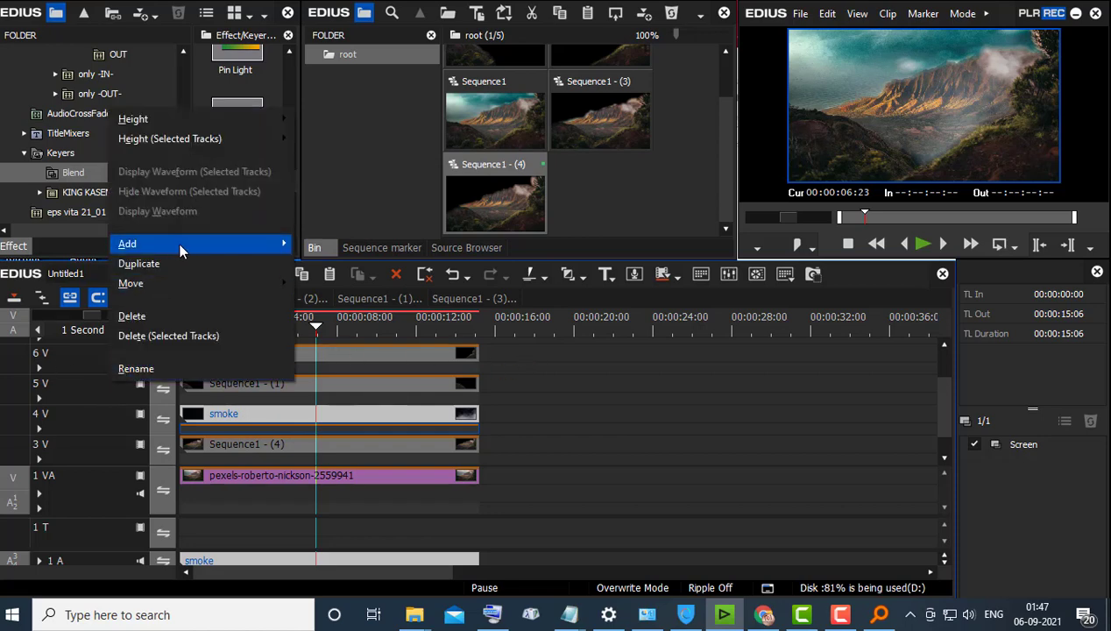
{"action": "mouse_move", "coordinate": [178, 242]}
{"action": "left_click", "coordinate": [333, 302]}
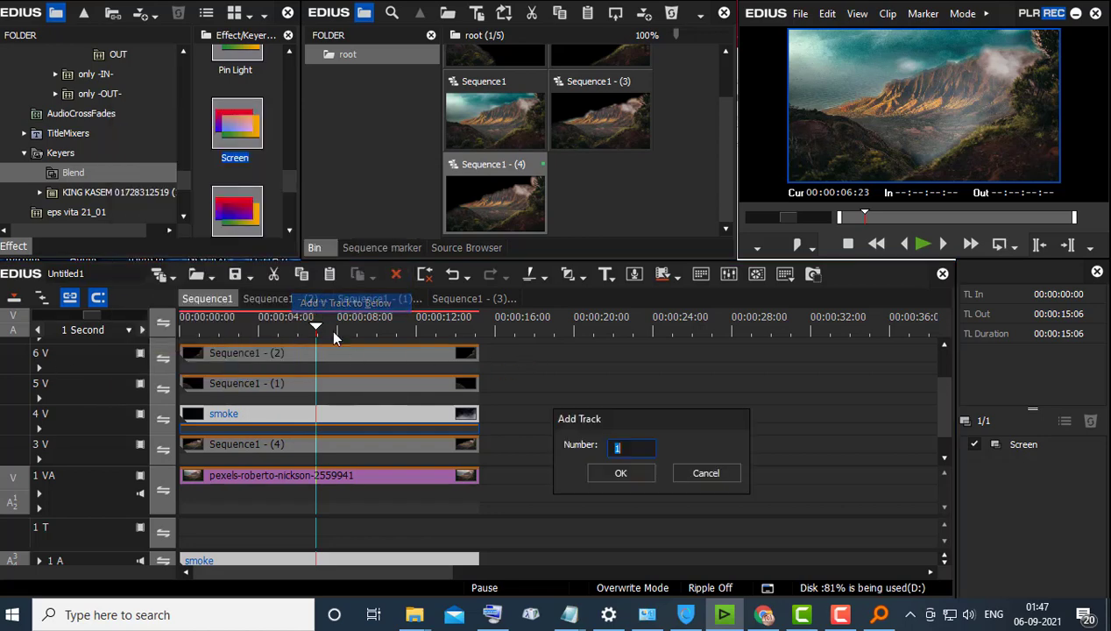
{"action": "left_click", "coordinate": [604, 472]}
{"action": "scroll", "coordinate": [488, 432], "scroll_direction": "down", "scroll_amount": 2}
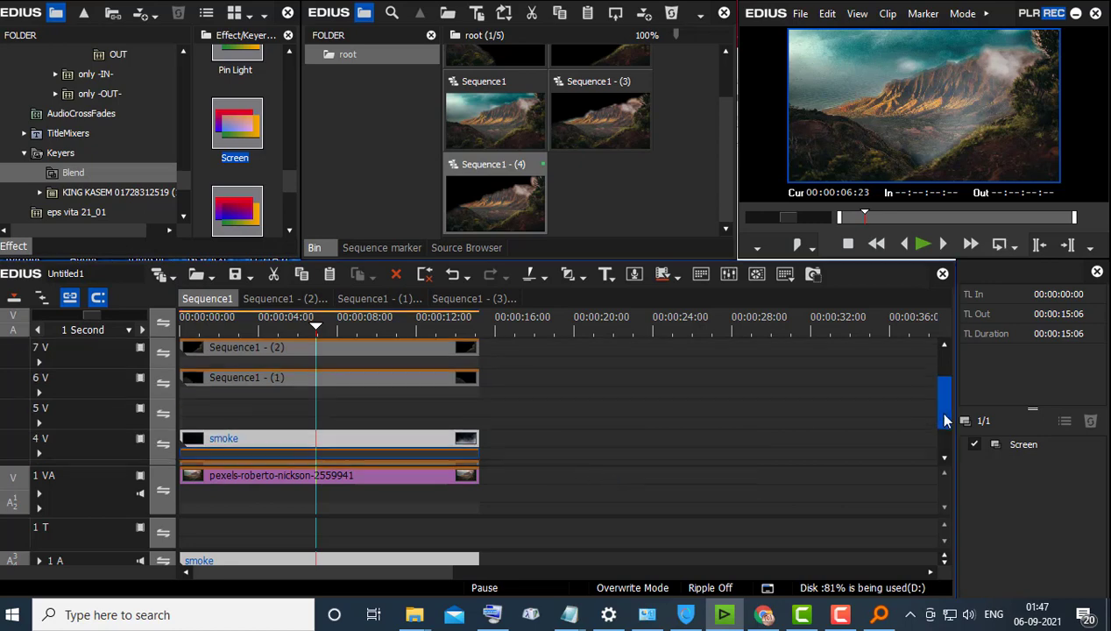
{"action": "left_click_drag", "start_coordinate": [310, 399], "coordinate": [313, 368]}
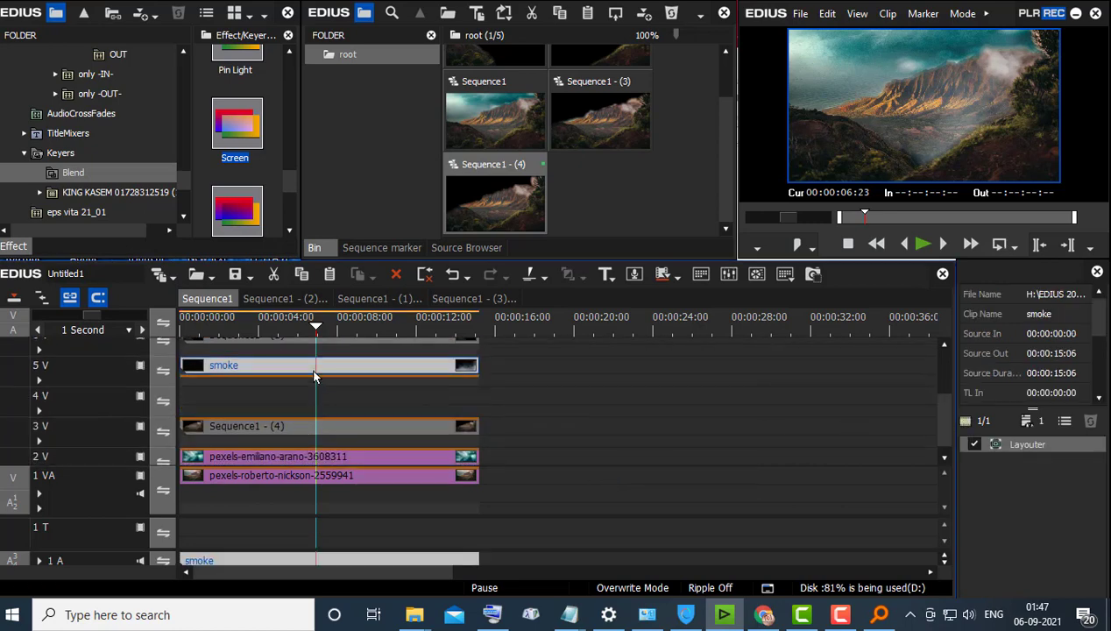
{"action": "left_click_drag", "start_coordinate": [307, 325], "coordinate": [246, 346]}
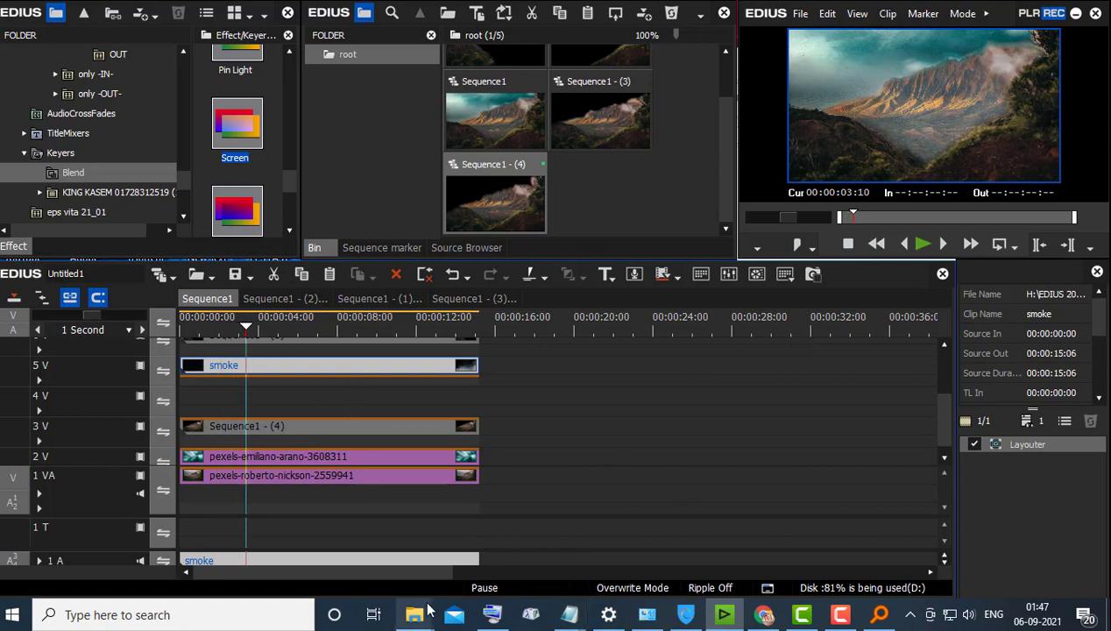
{"action": "mouse_move", "coordinate": [426, 616]}
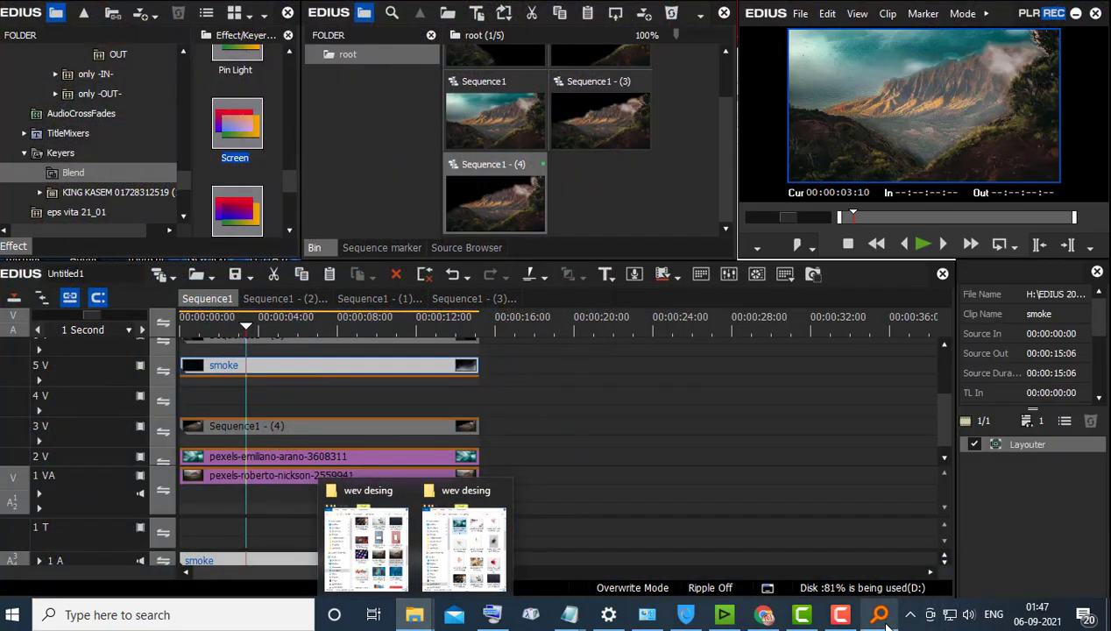
- Switch to the Everything file search, search for god, and open the folder containing EP-00012-Gods.png
{"action": "left_click", "coordinate": [879, 615]}
{"action": "left_click", "coordinate": [726, 136]}
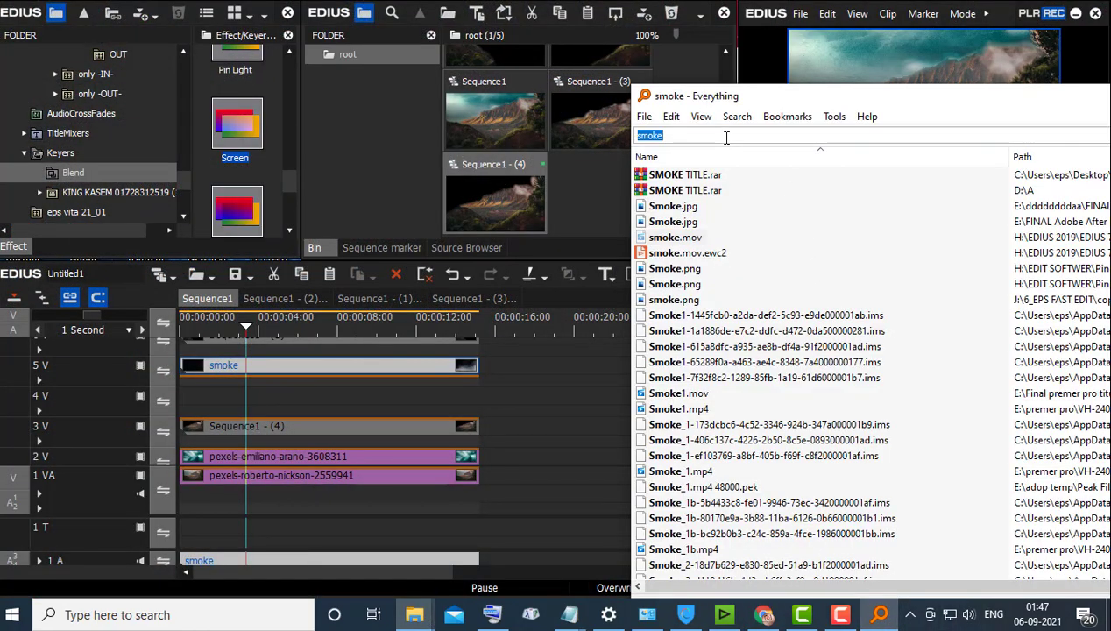
{"action": "type", "text": "go"}
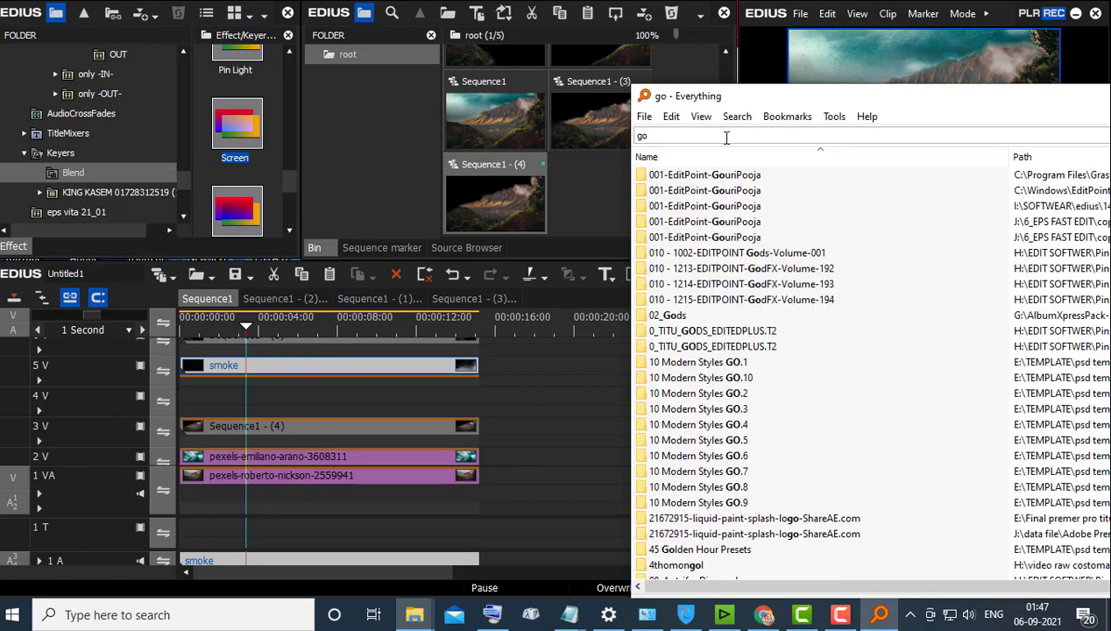
{"action": "type", "text": "d"}
{"action": "scroll", "coordinate": [736, 417], "scroll_direction": "down", "scroll_amount": 5}
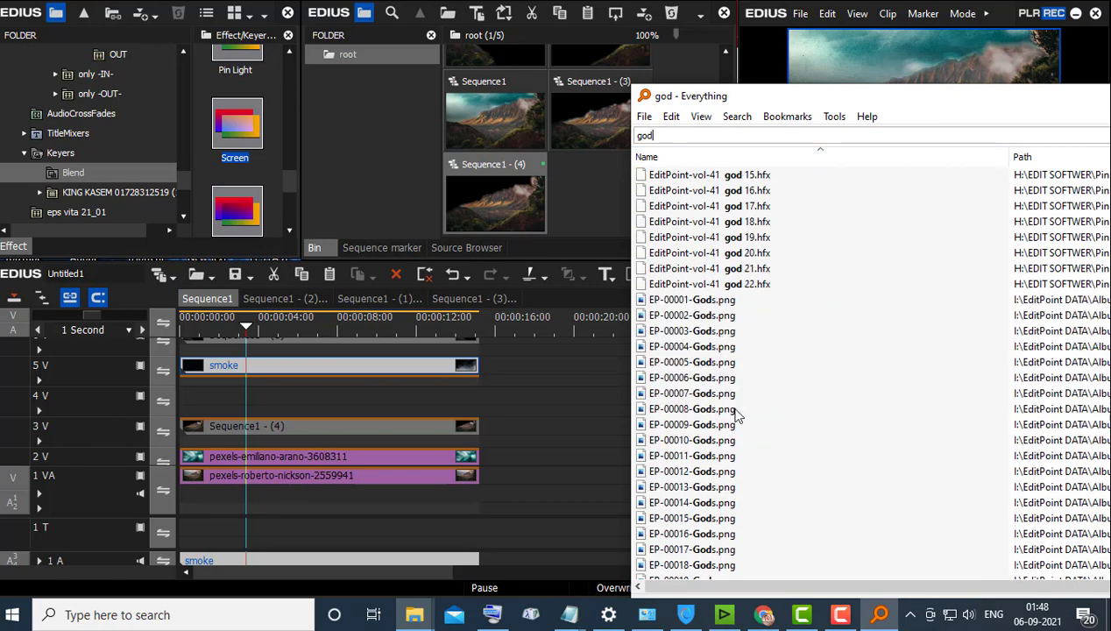
{"action": "scroll", "coordinate": [736, 417], "scroll_direction": "down", "scroll_amount": 2}
{"action": "right_click", "coordinate": [720, 378]}
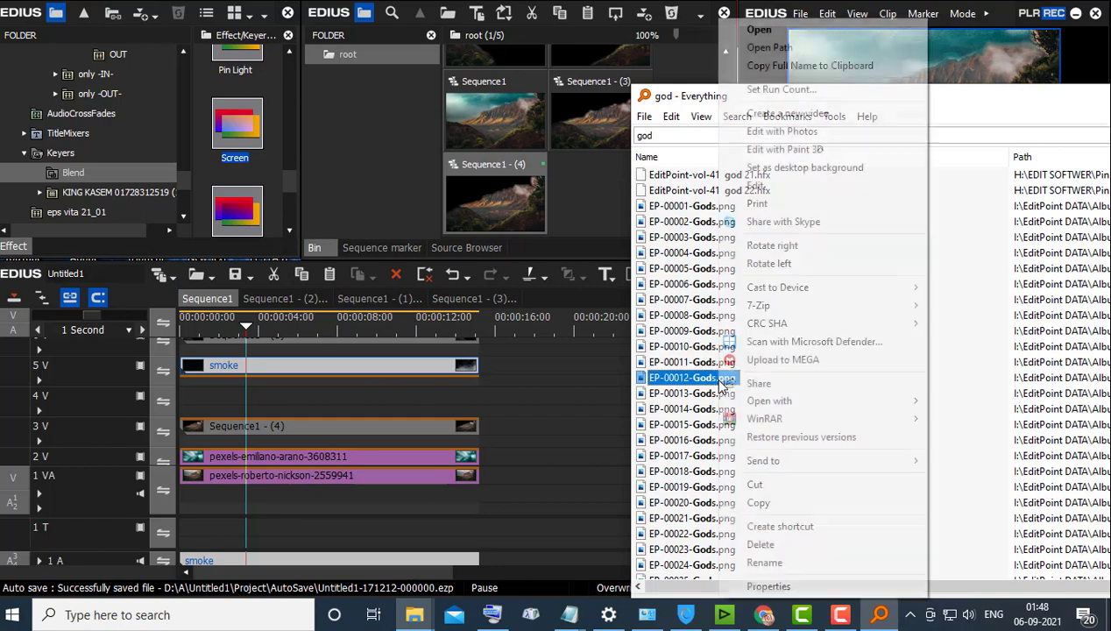
{"action": "left_click", "coordinate": [772, 50]}
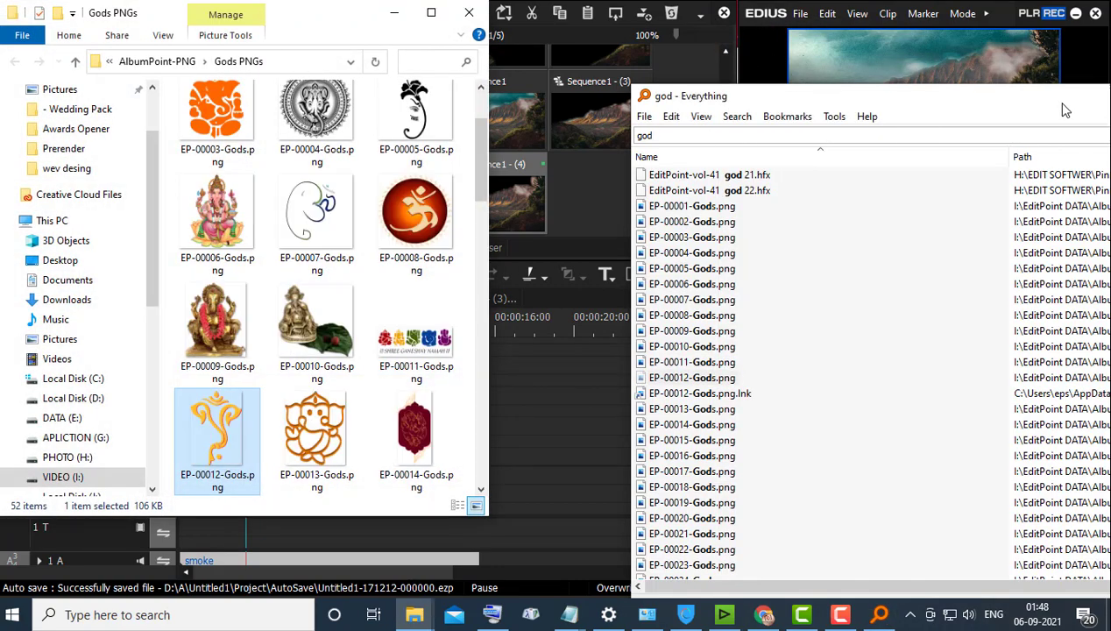
- Put the Everything window away and move the Gods PNGs folder window clear of the timeline tracks
{"action": "left_click_drag", "start_coordinate": [1065, 111], "coordinate": [916, 174]}
{"action": "left_click", "coordinate": [903, 175]}
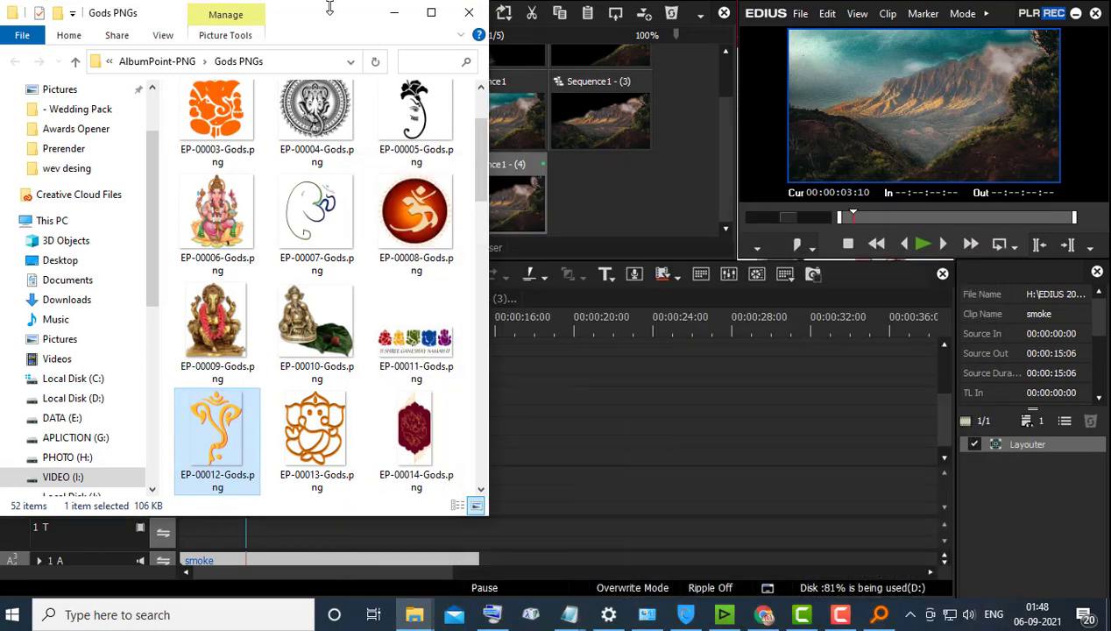
{"action": "left_click_drag", "start_coordinate": [327, 3], "coordinate": [317, 77]}
{"action": "left_click_drag", "start_coordinate": [420, 80], "coordinate": [1104, 88]}
{"action": "scroll", "coordinate": [995, 219], "scroll_direction": "down", "scroll_amount": 2}
{"action": "scroll", "coordinate": [995, 219], "scroll_direction": "up", "scroll_amount": 2}
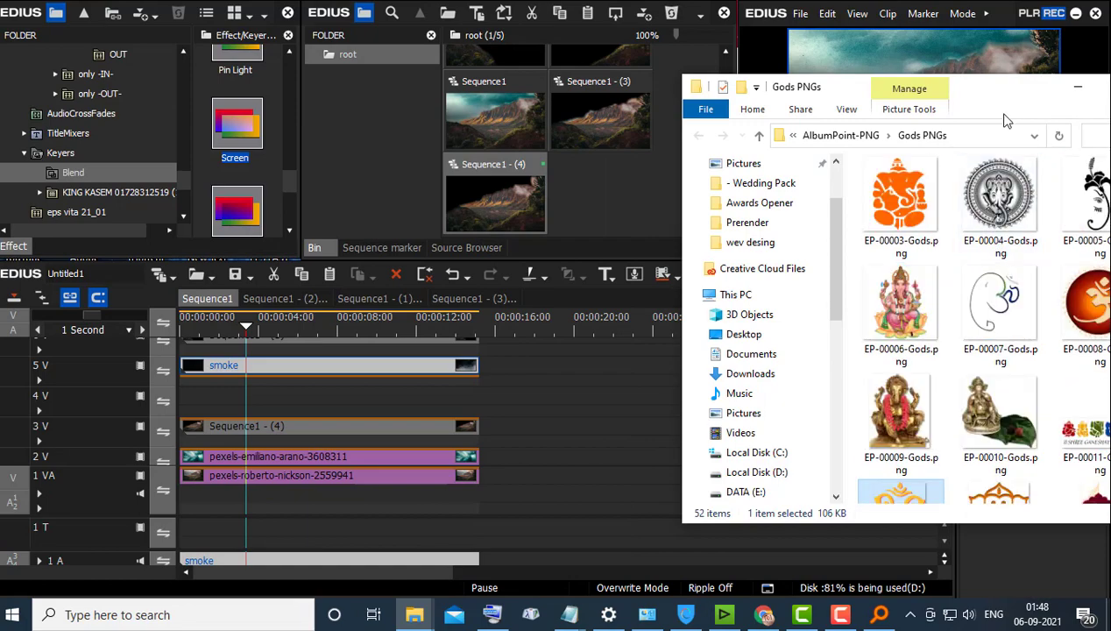
{"action": "left_click_drag", "start_coordinate": [999, 88], "coordinate": [878, 82]}
- Place EP-00031-Gods.png from the Gods PNGs folder at the start of the 4 V track and extend it to 00:00:15:06
{"action": "scroll", "coordinate": [945, 284], "scroll_direction": "down", "scroll_amount": 4}
{"action": "scroll", "coordinate": [945, 284], "scroll_direction": "down", "scroll_amount": 3}
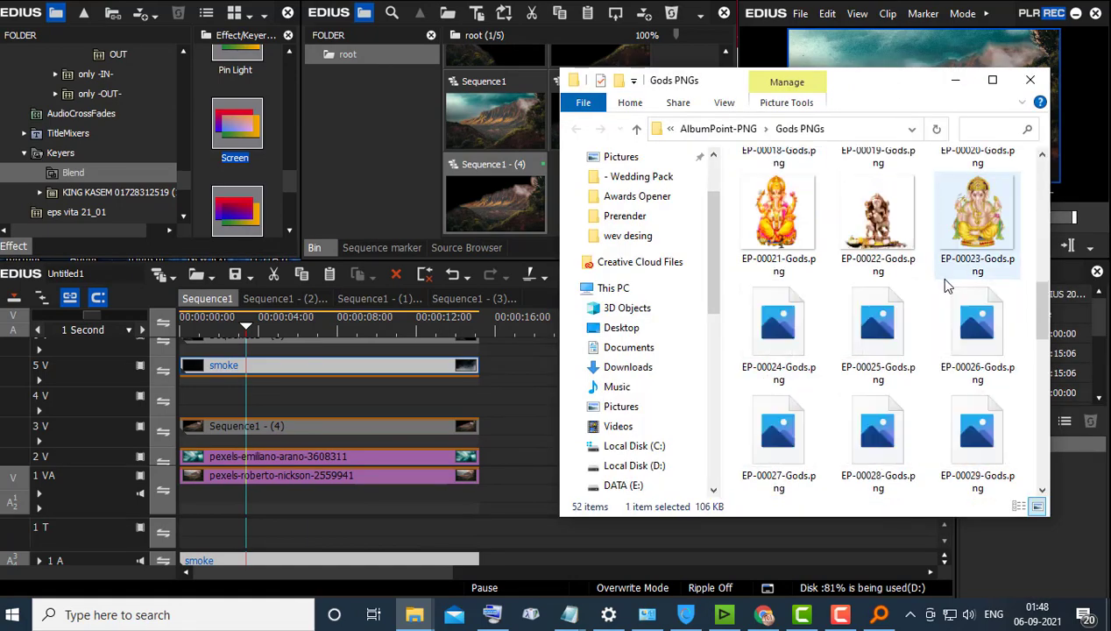
{"action": "scroll", "coordinate": [946, 286], "scroll_direction": "down", "scroll_amount": 1}
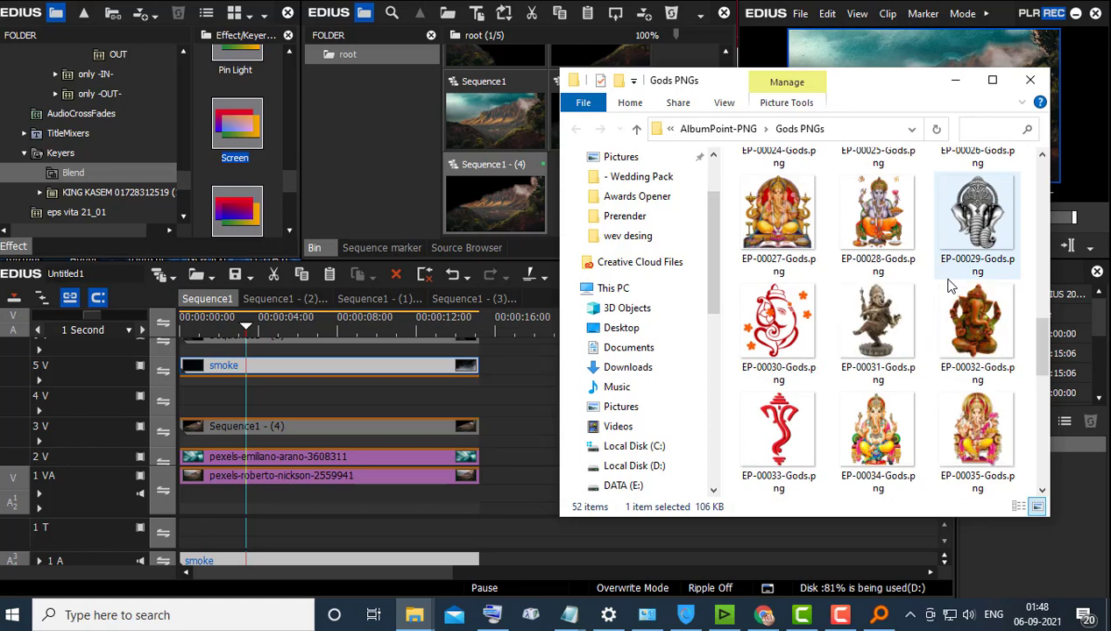
{"action": "scroll", "coordinate": [950, 287], "scroll_direction": "down", "scroll_amount": 1}
{"action": "scroll", "coordinate": [946, 290], "scroll_direction": "up", "scroll_amount": 1}
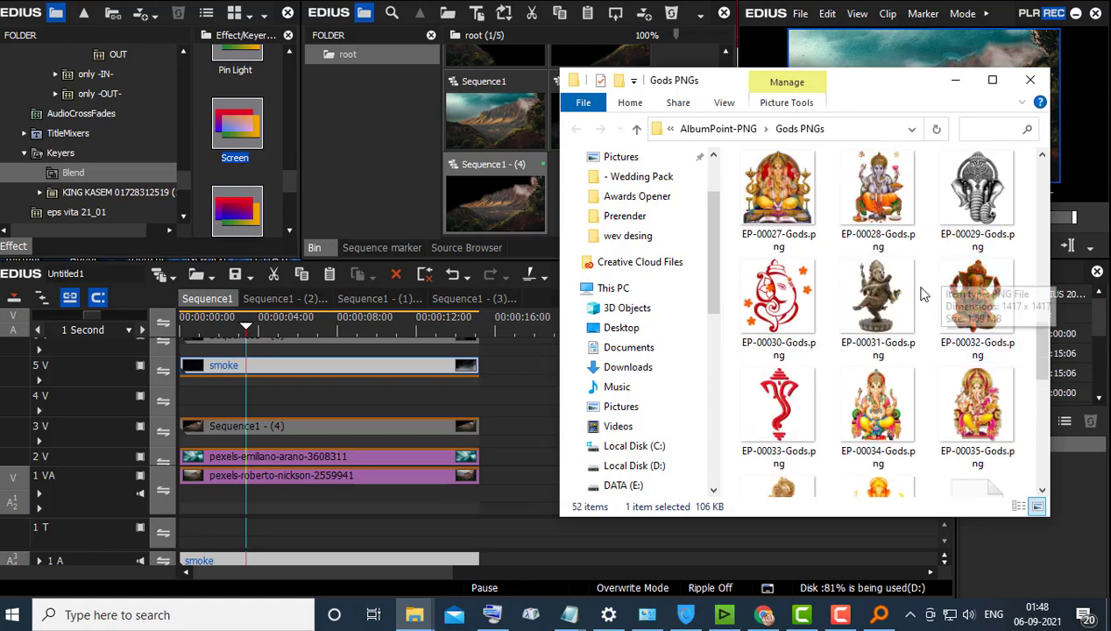
{"action": "left_click", "coordinate": [890, 303]}
{"action": "left_click_drag", "start_coordinate": [879, 88], "coordinate": [968, 81]}
{"action": "left_click_drag", "start_coordinate": [949, 302], "coordinate": [600, 396]}
{"action": "left_click_drag", "start_coordinate": [244, 412], "coordinate": [527, 404]}
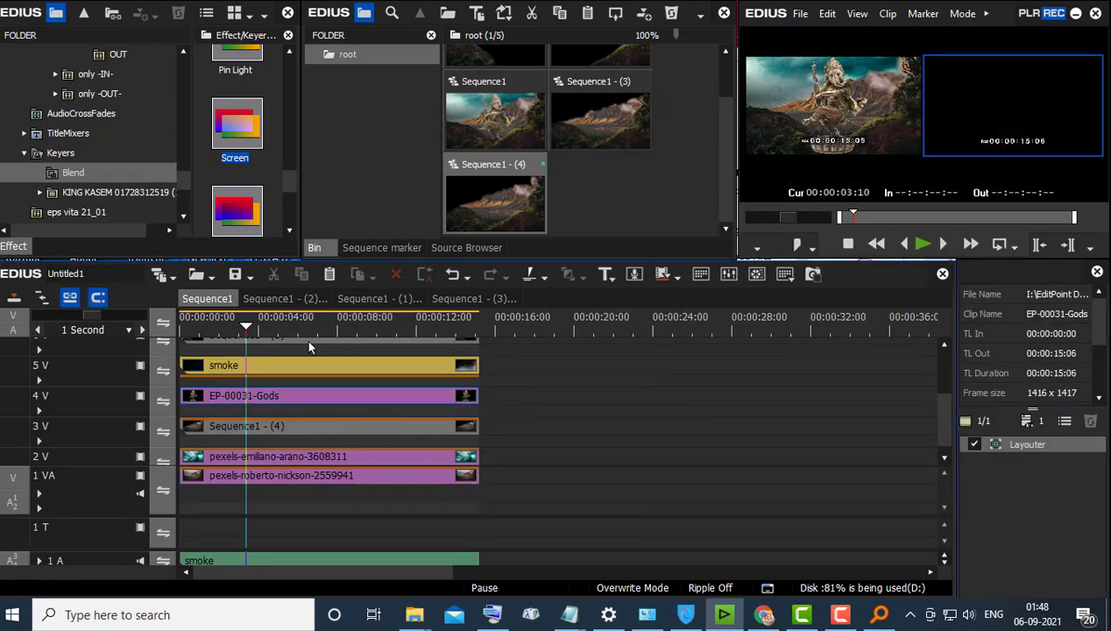
- Enable Layouter keyframing on the EP-00031-Gods clip and lower the statue at 00:00:00:00 to about Y 951.5 px
{"action": "left_click_drag", "start_coordinate": [307, 332], "coordinate": [190, 337]}
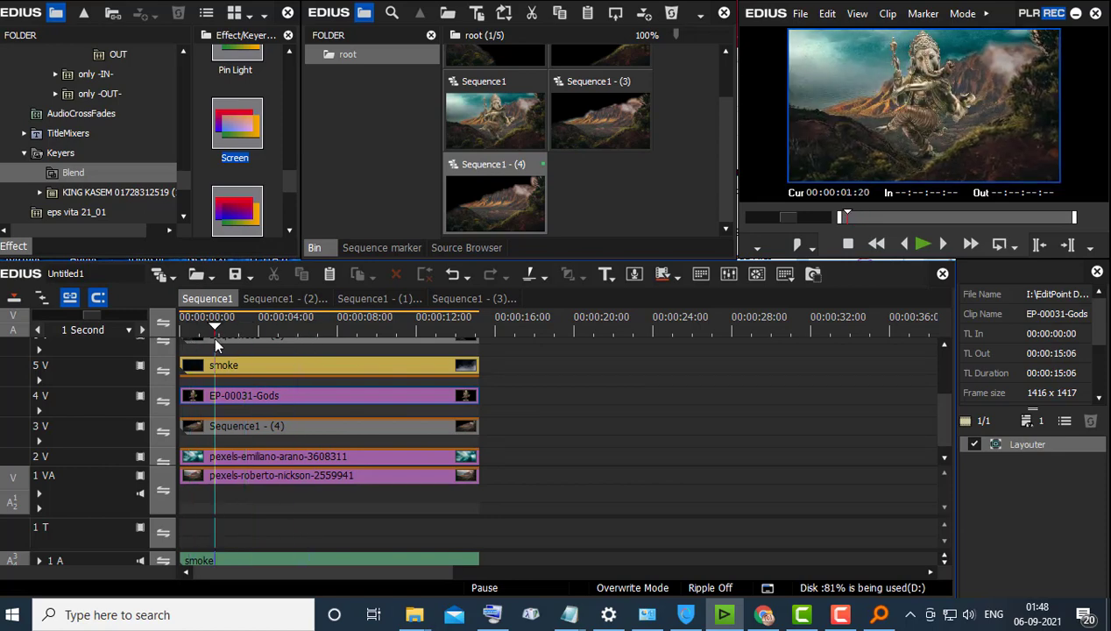
{"action": "left_click", "coordinate": [292, 401]}
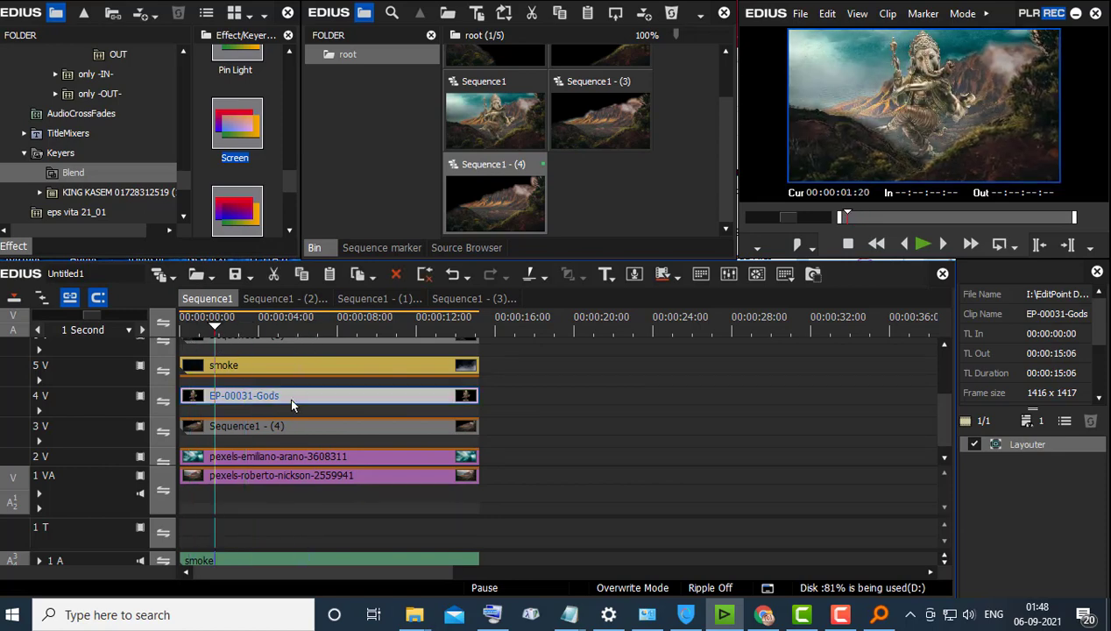
{"action": "double_click", "coordinate": [1038, 447]}
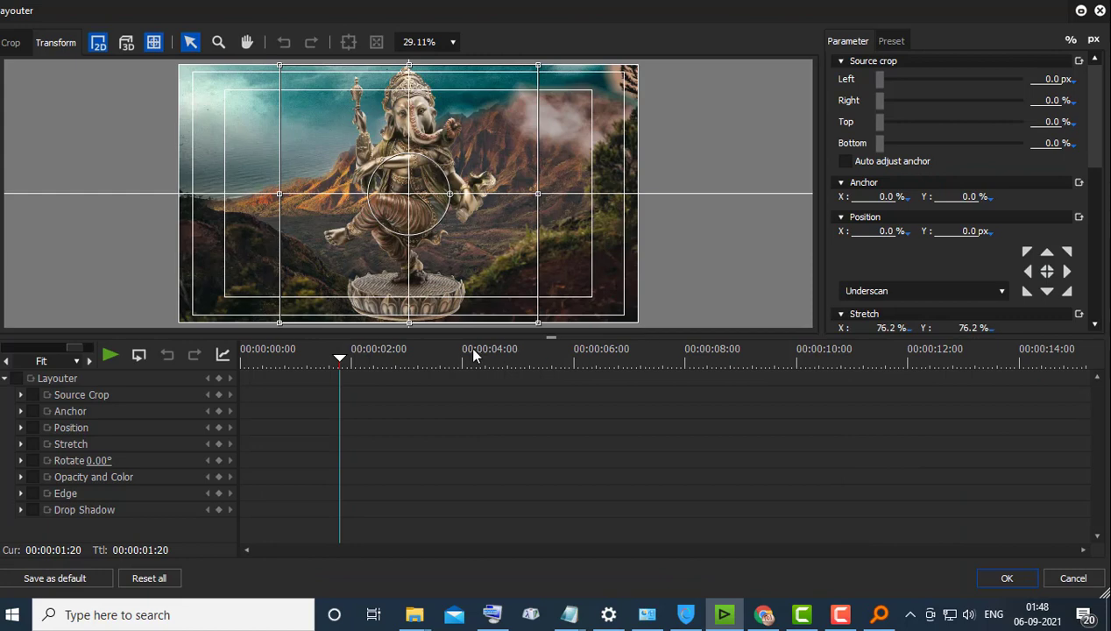
{"action": "left_click", "coordinate": [18, 378]}
{"action": "left_click_drag", "start_coordinate": [392, 181], "coordinate": [443, 358]}
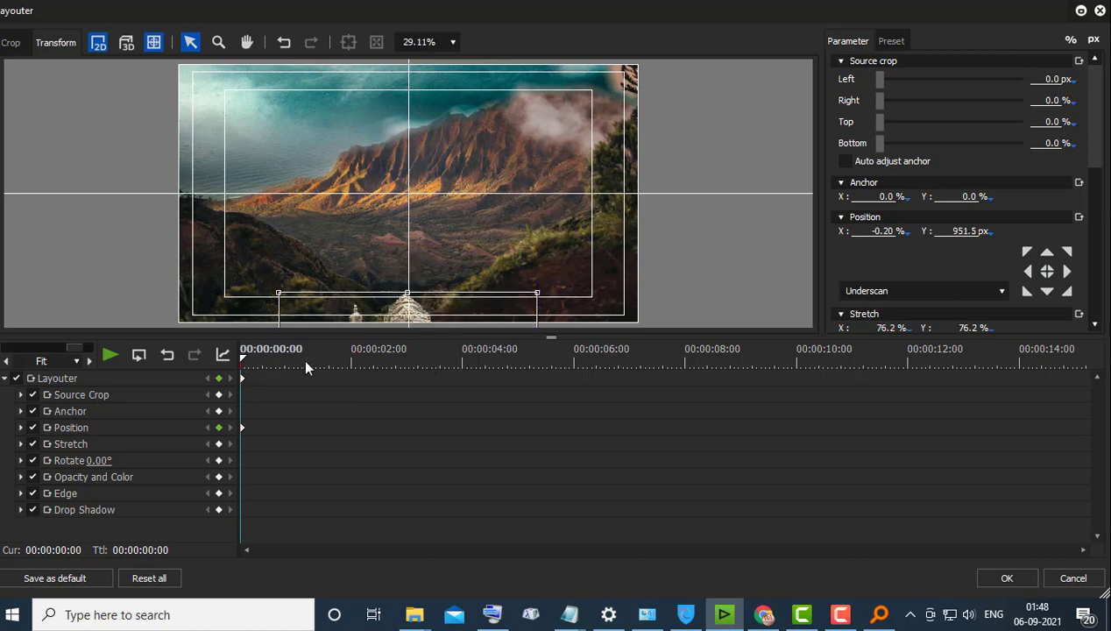
- Add a position keyframe at 00:00:07:14 with the statue raised to about Y 137.4 px, and apply the layout
{"action": "left_click_drag", "start_coordinate": [305, 368], "coordinate": [661, 396]}
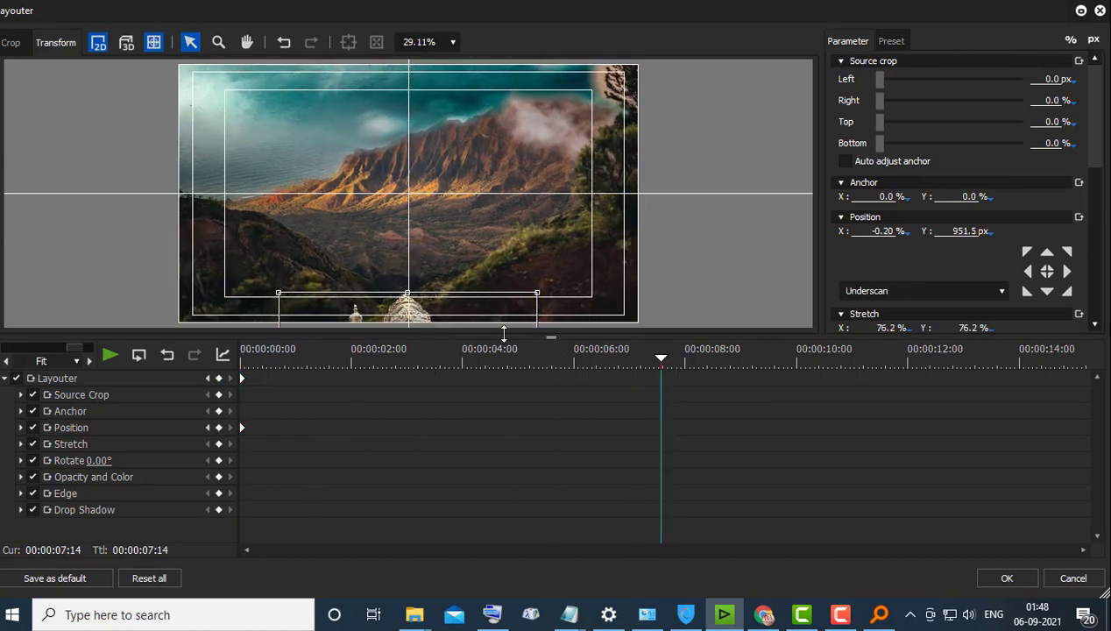
{"action": "left_click_drag", "start_coordinate": [463, 317], "coordinate": [463, 115]}
{"action": "left_click_drag", "start_coordinate": [486, 255], "coordinate": [485, 265]}
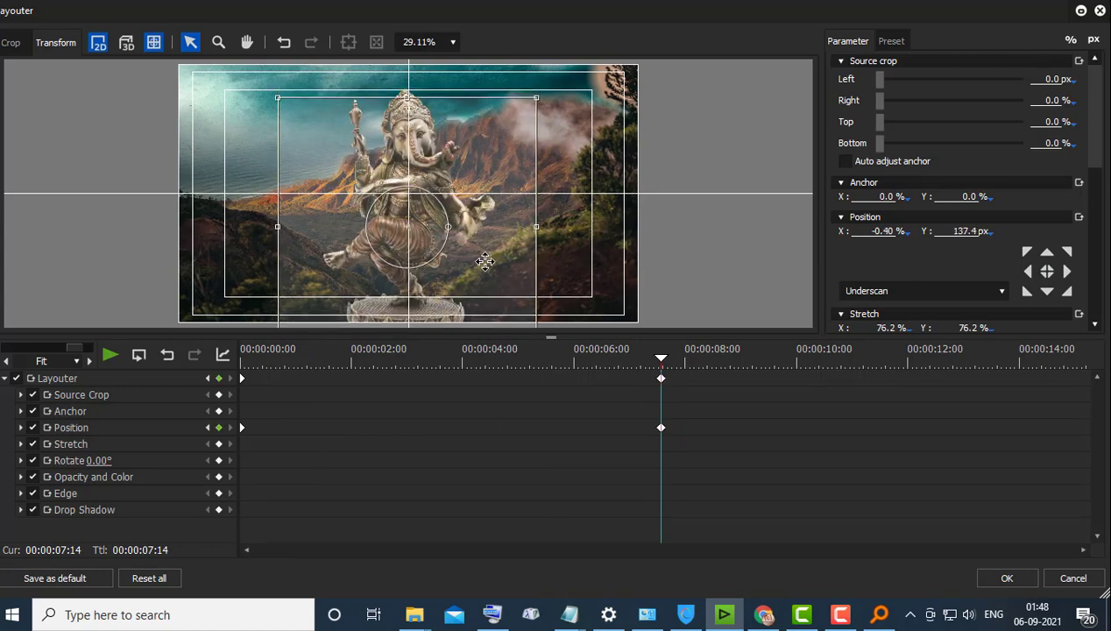
{"action": "left_click_drag", "start_coordinate": [659, 362], "coordinate": [245, 362]}
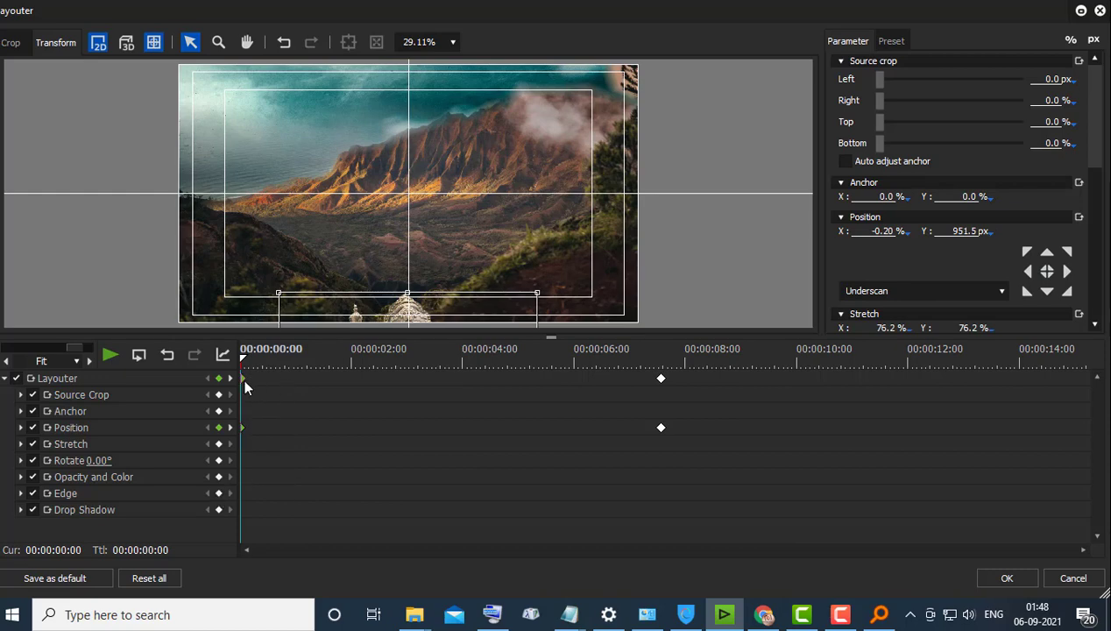
{"action": "right_click", "coordinate": [244, 382]}
{"action": "left_click", "coordinate": [280, 337]}
{"action": "left_click", "coordinate": [1000, 580]}
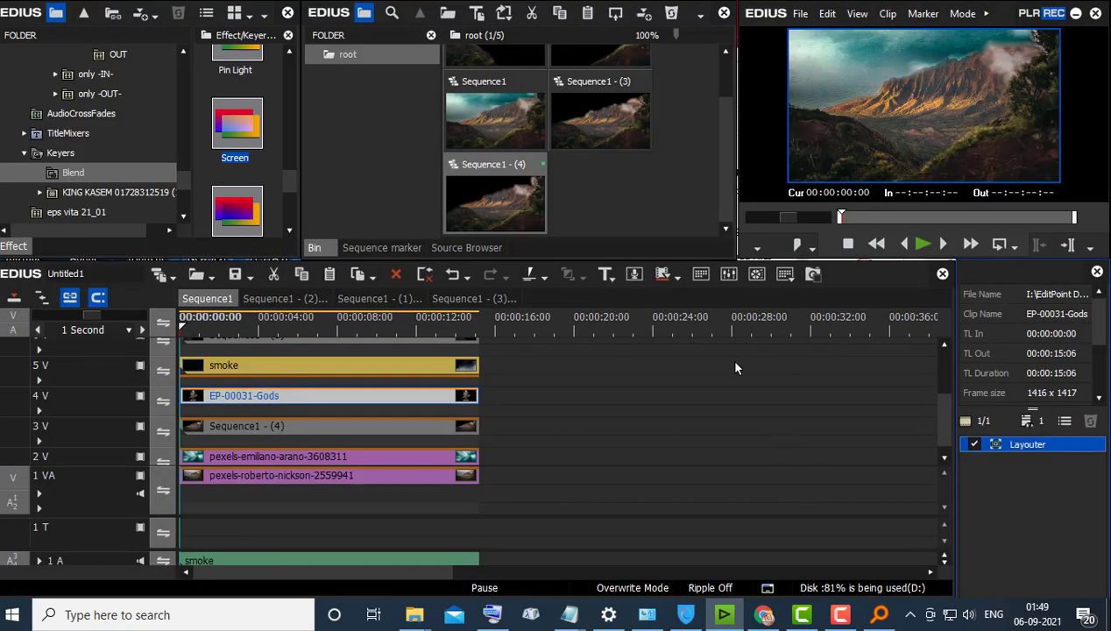
- Preview the statue's rise, then reopen its Layouter and enlarge it to about 92.8% stretch at 00:00:15:06
{"action": "key", "text": "space"}
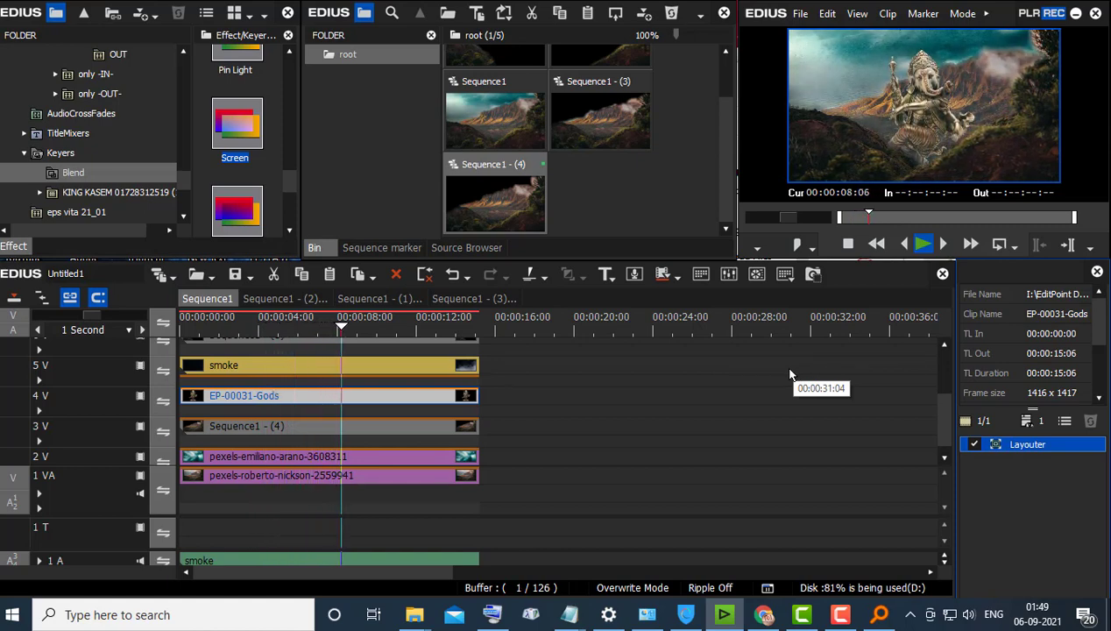
{"action": "left_click", "coordinate": [349, 344]}
{"action": "left_click", "coordinate": [389, 403]}
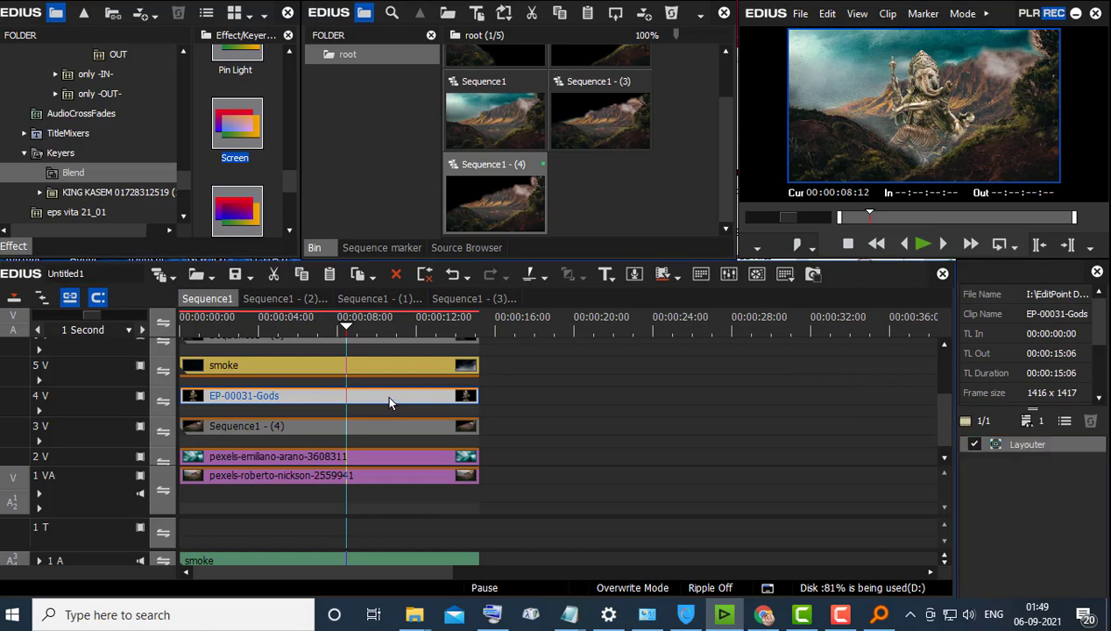
{"action": "double_click", "coordinate": [1016, 445]}
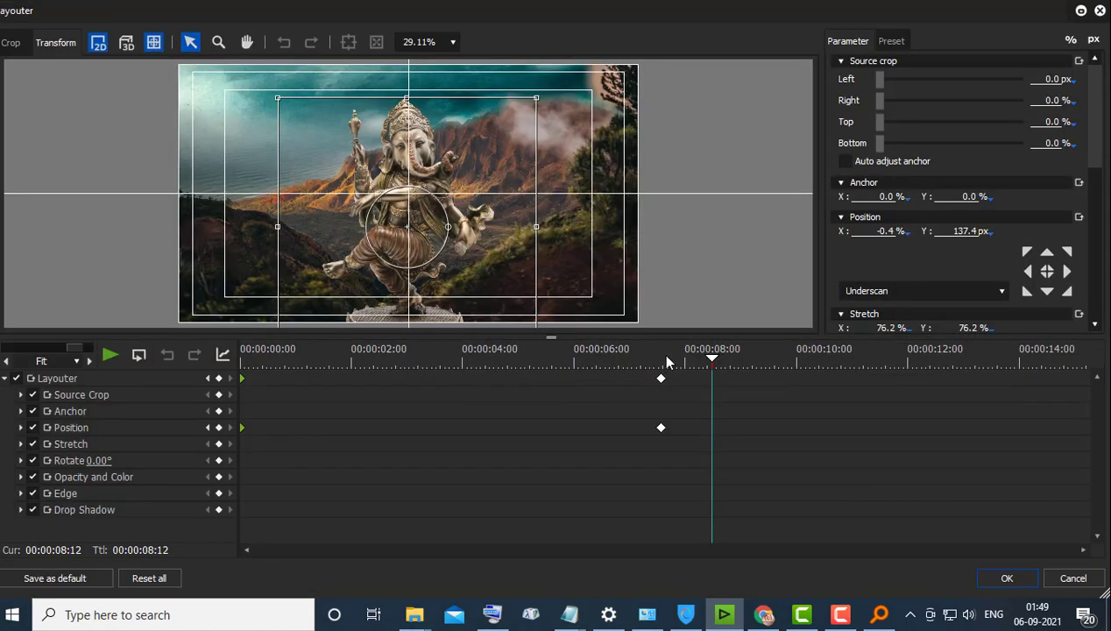
{"action": "key", "text": "End"}
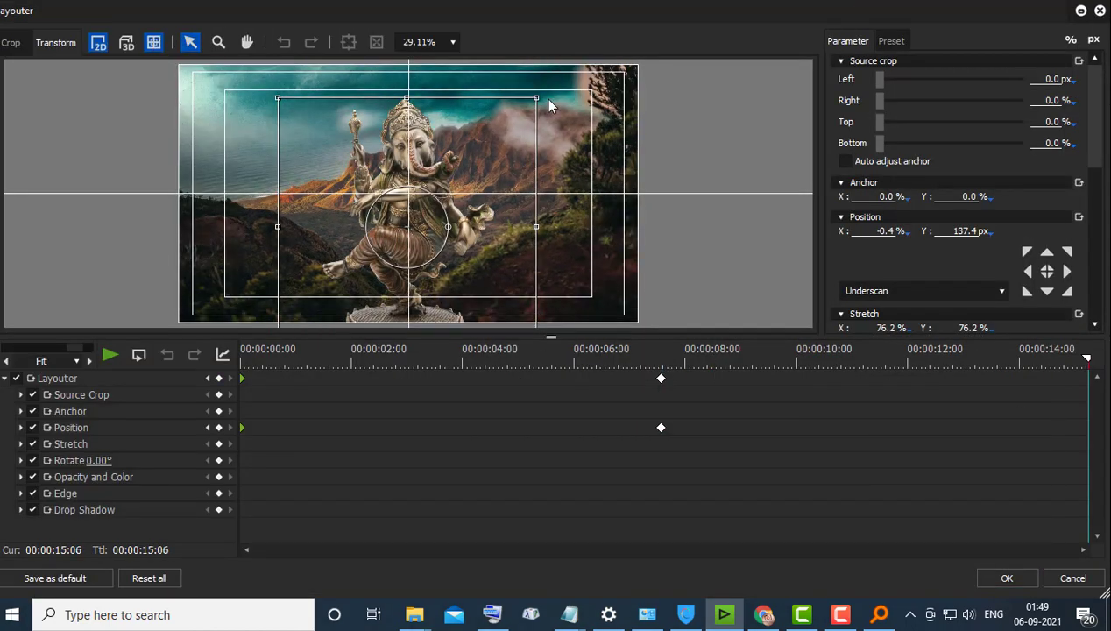
{"action": "left_click_drag", "start_coordinate": [543, 101], "coordinate": [593, 79]}
- Reduce the statue's stretch to about 79% at 00:00:07:14, scrub through the scaling, and apply the layout
{"action": "left_click", "coordinate": [663, 362]}
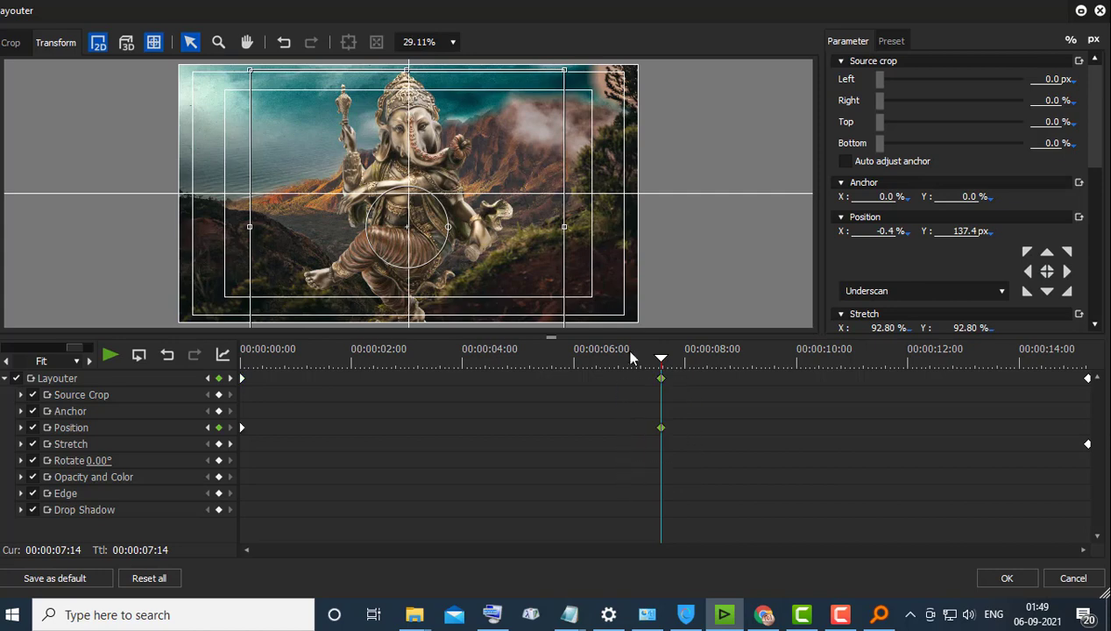
{"action": "left_click_drag", "start_coordinate": [565, 77], "coordinate": [544, 92]}
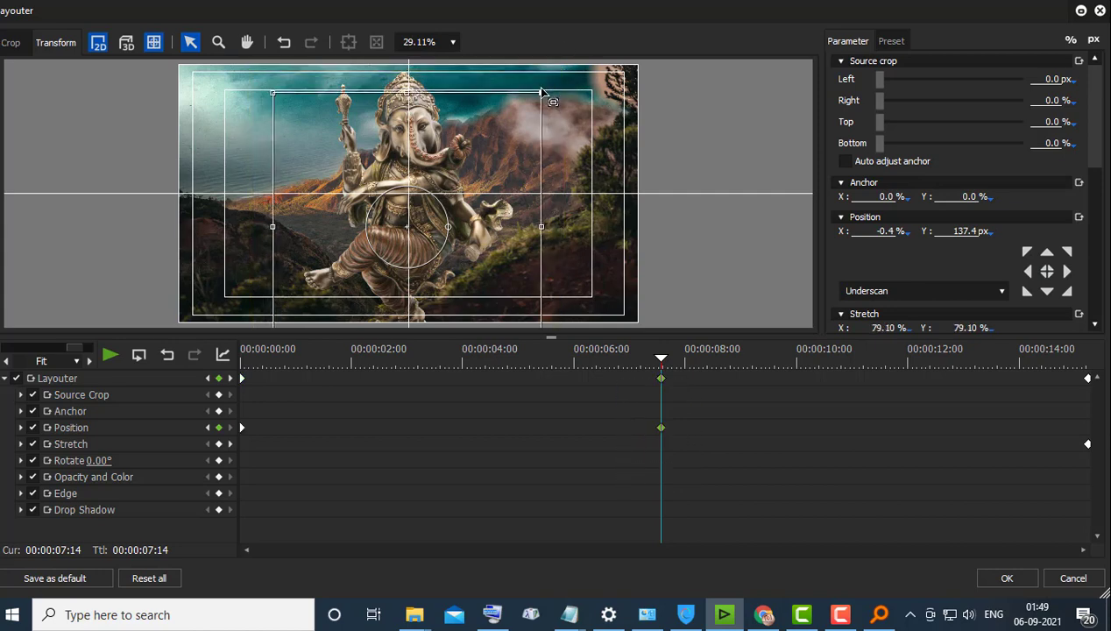
{"action": "left_click", "coordinate": [484, 359]}
{"action": "left_click_drag", "start_coordinate": [317, 379], "coordinate": [1087, 399]}
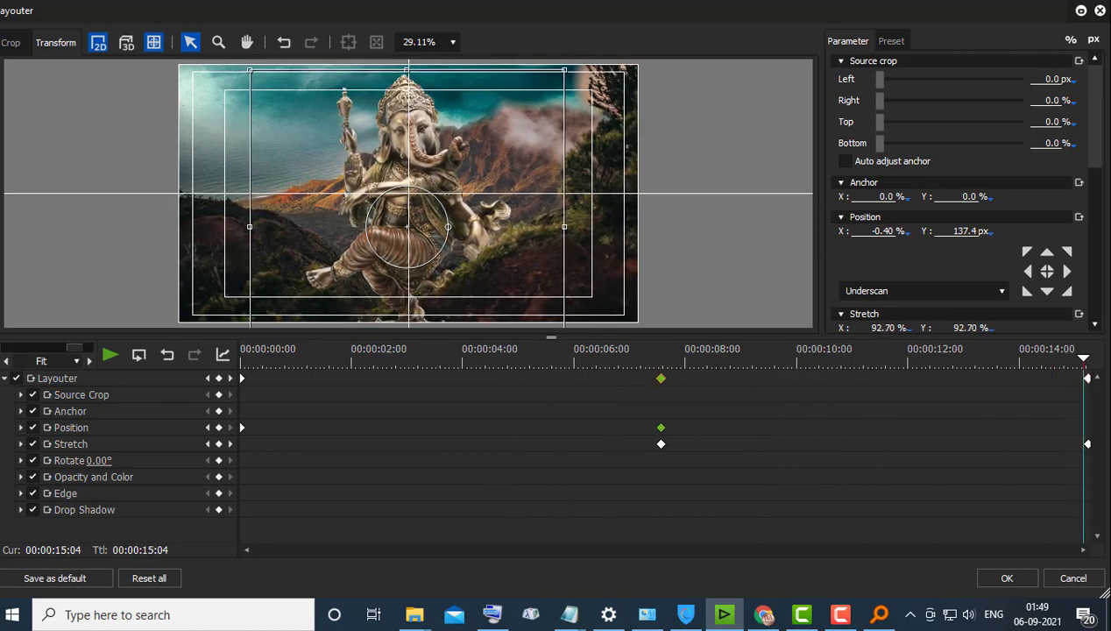
{"action": "left_click", "coordinate": [1007, 579]}
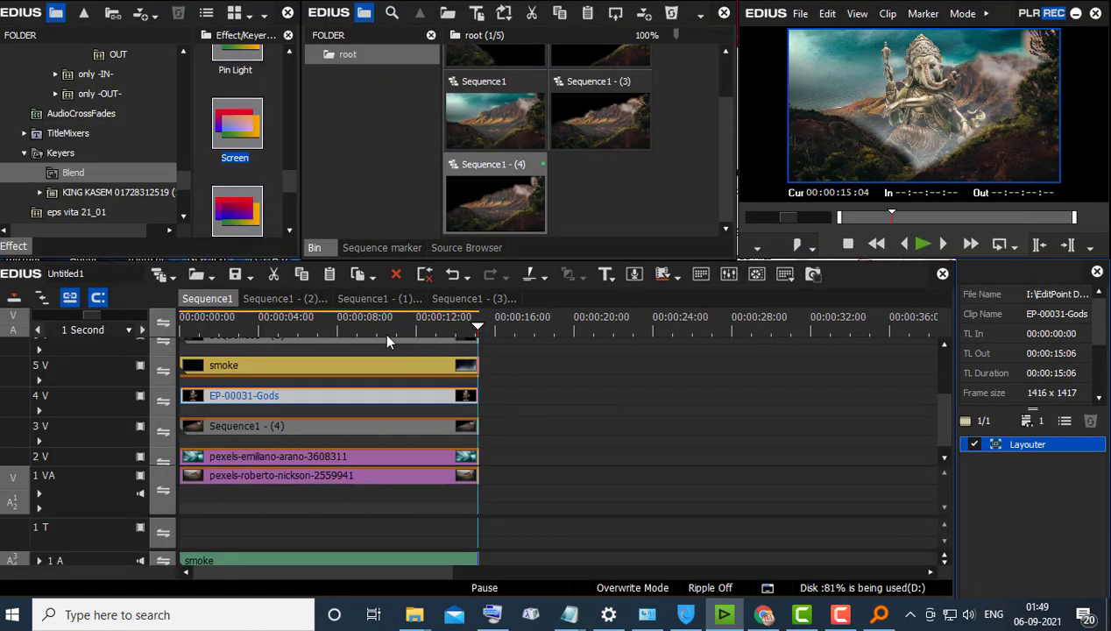
- Play and scrub through the sequence to review the statue's rise and growth against the landscape and smoke
{"action": "left_click_drag", "start_coordinate": [383, 331], "coordinate": [219, 328]}
{"action": "key", "text": "space"}
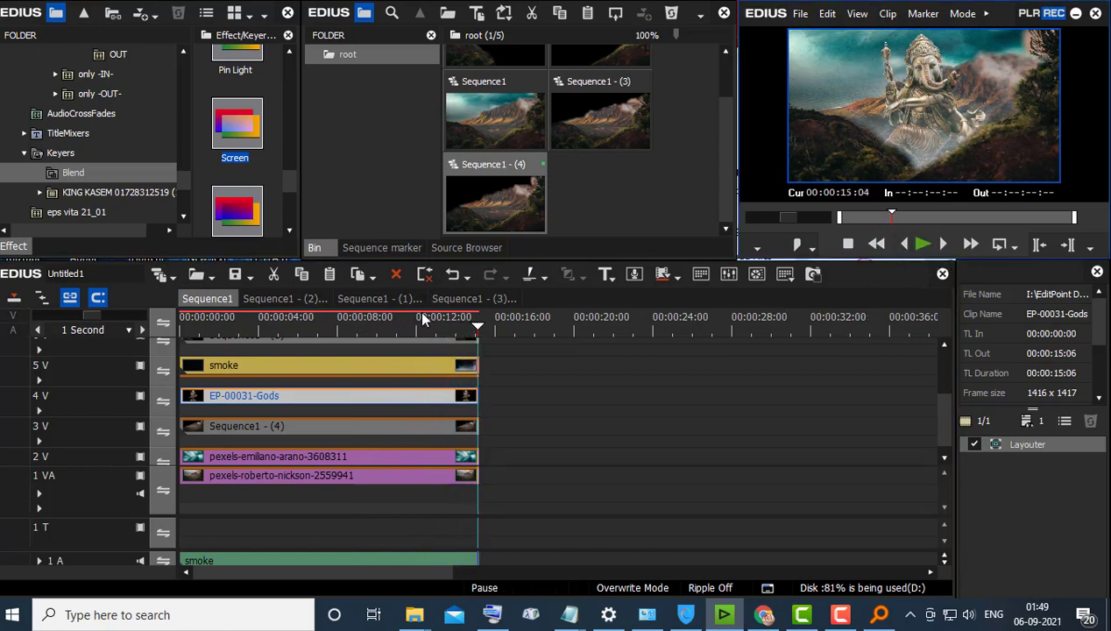
{"action": "left_click_drag", "start_coordinate": [423, 319], "coordinate": [180, 368]}
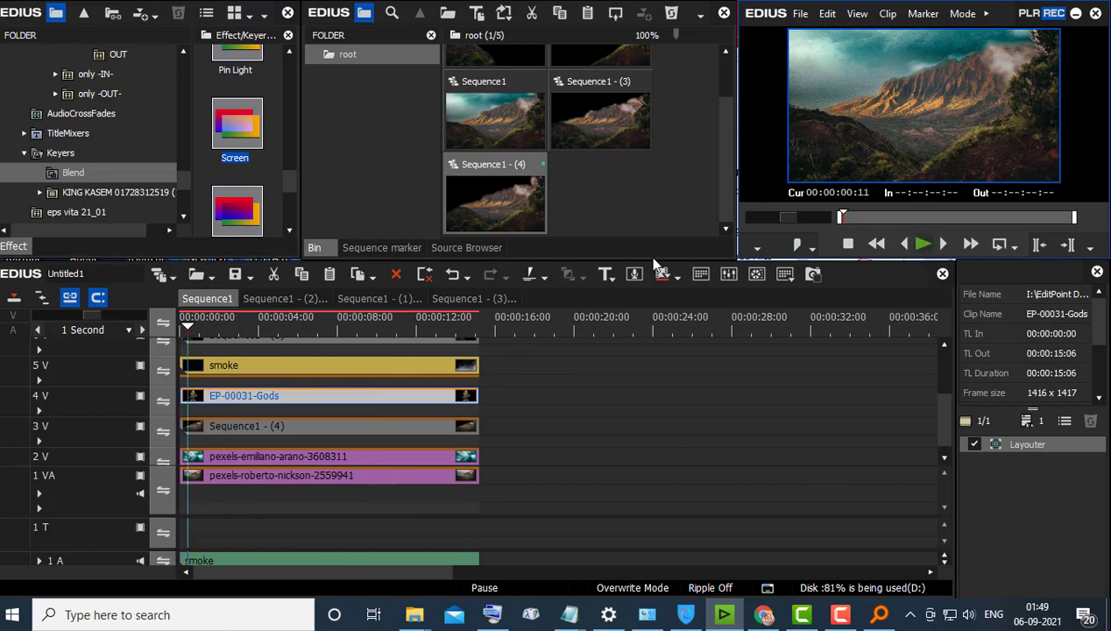
{"action": "left_click_drag", "start_coordinate": [241, 322], "coordinate": [381, 326]}
{"action": "left_click", "coordinate": [922, 245]}
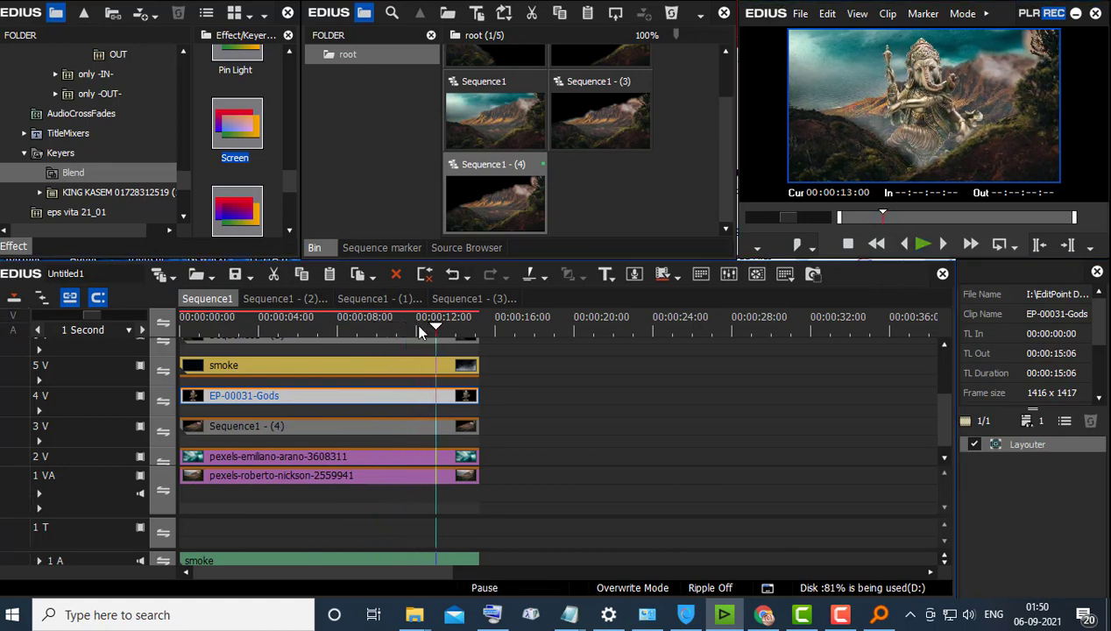
{"action": "left_click_drag", "start_coordinate": [427, 328], "coordinate": [457, 338]}
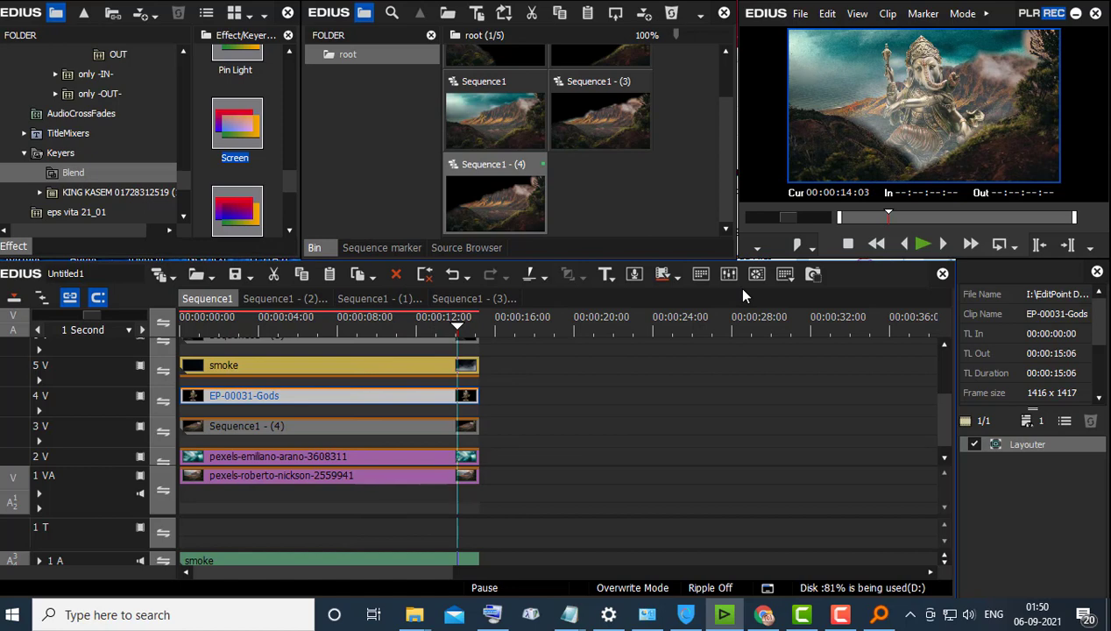
- Set the sequence's Out point at 00:00:15:06, level with the end of the clips, and scrub the range
{"action": "left_click", "coordinate": [483, 327]}
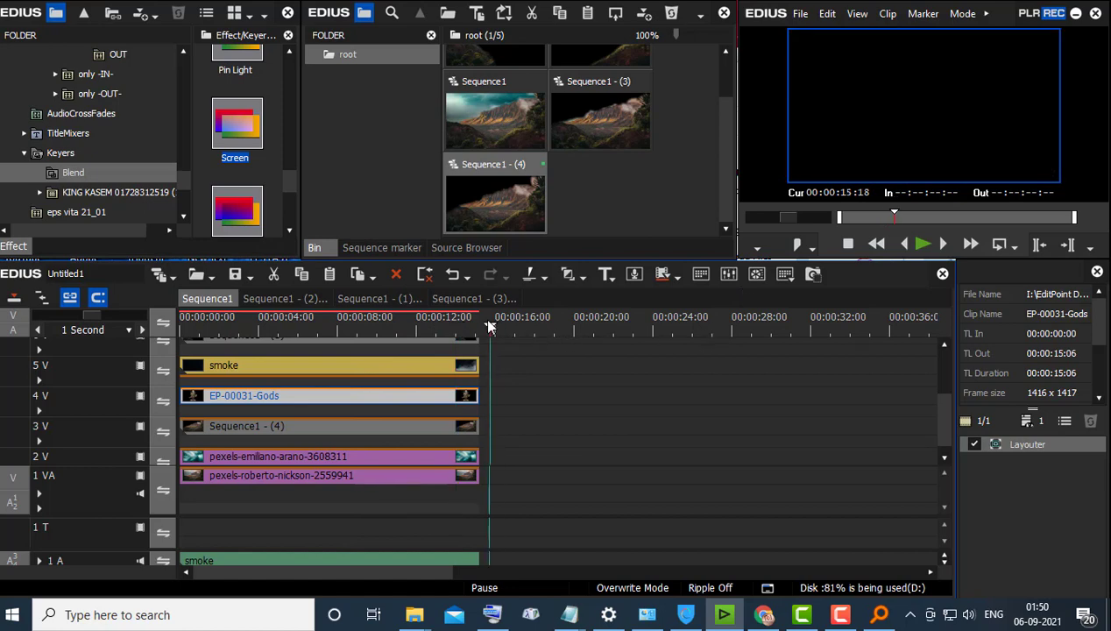
{"action": "left_click", "coordinate": [799, 246]}
{"action": "left_click_drag", "start_coordinate": [236, 322], "coordinate": [400, 320]}
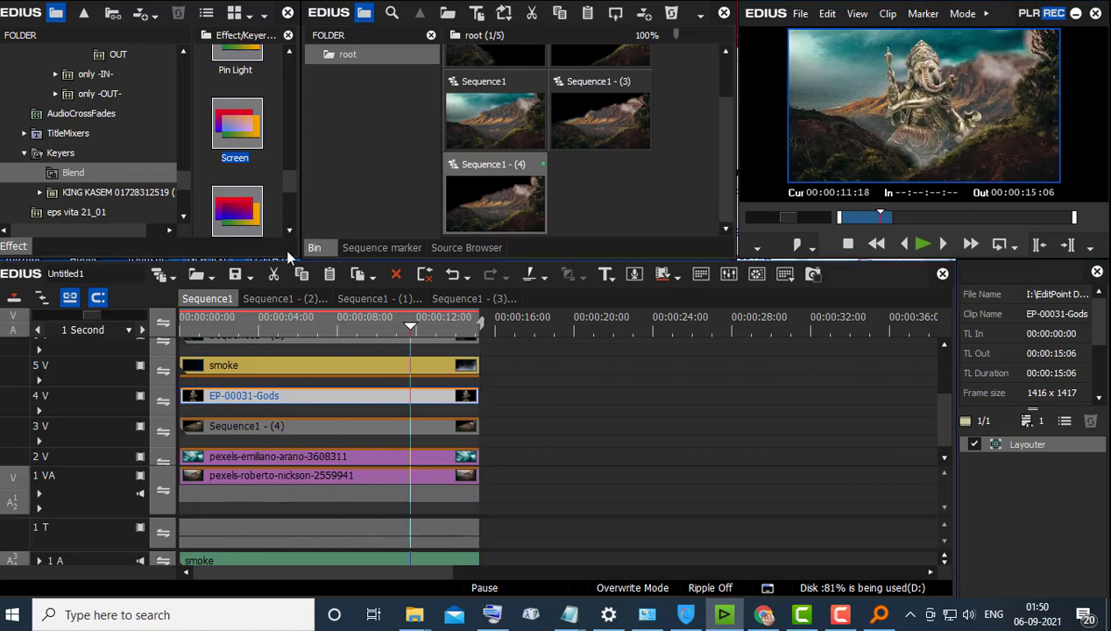
- Play the finished composite from 00:00:00:00 in full-screen preview
{"action": "left_click_drag", "start_coordinate": [272, 316], "coordinate": [174, 328]}
{"action": "left_click", "coordinate": [923, 244]}
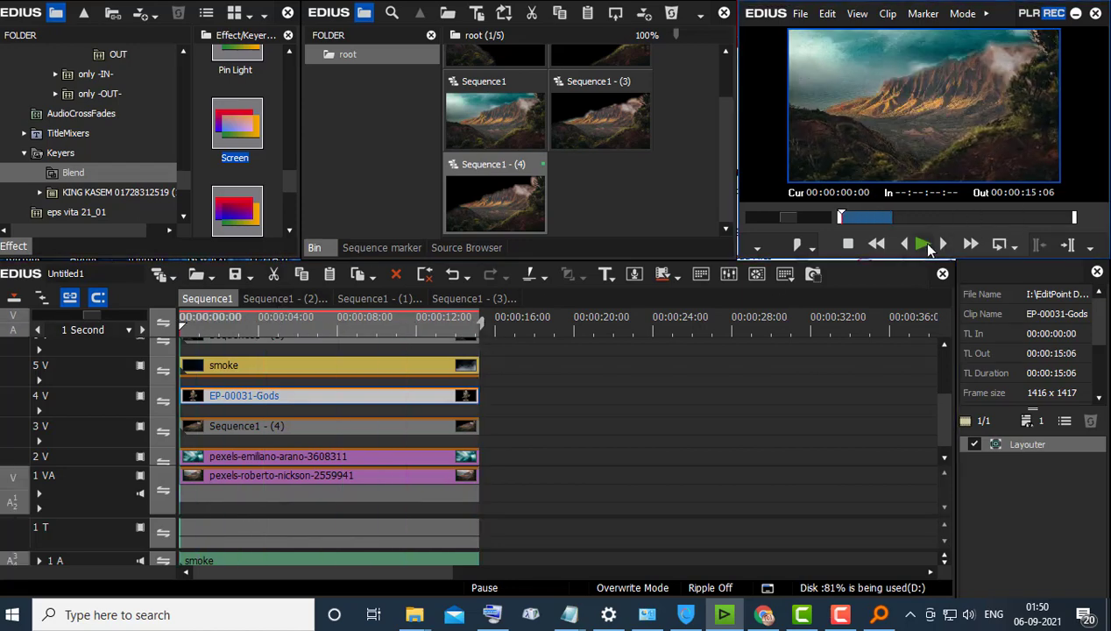
{"action": "key", "text": "ctrl+F11"}
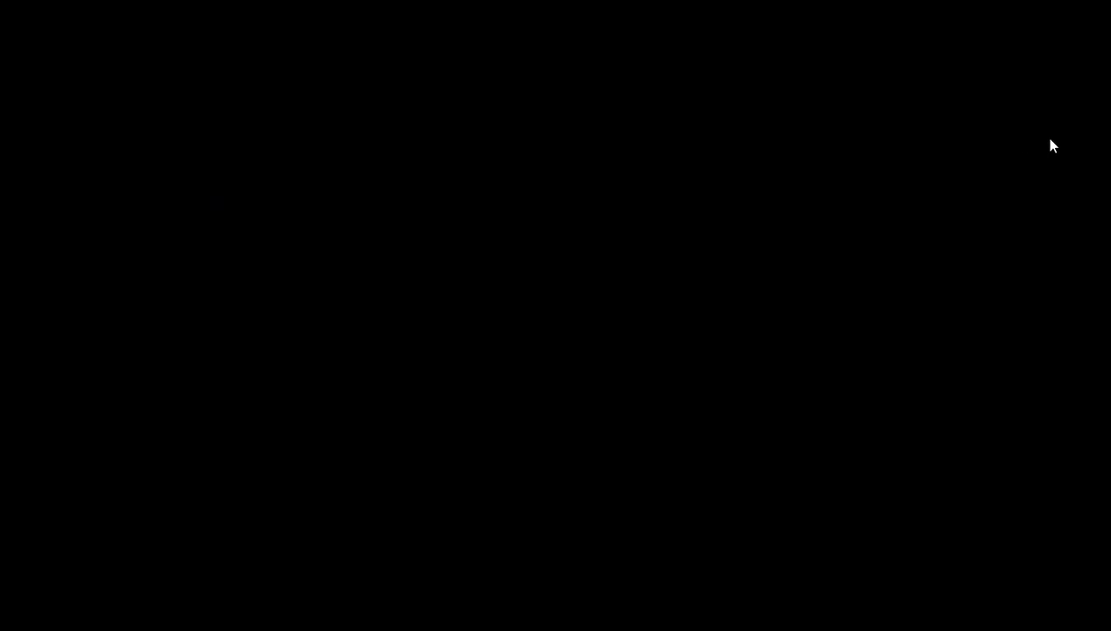